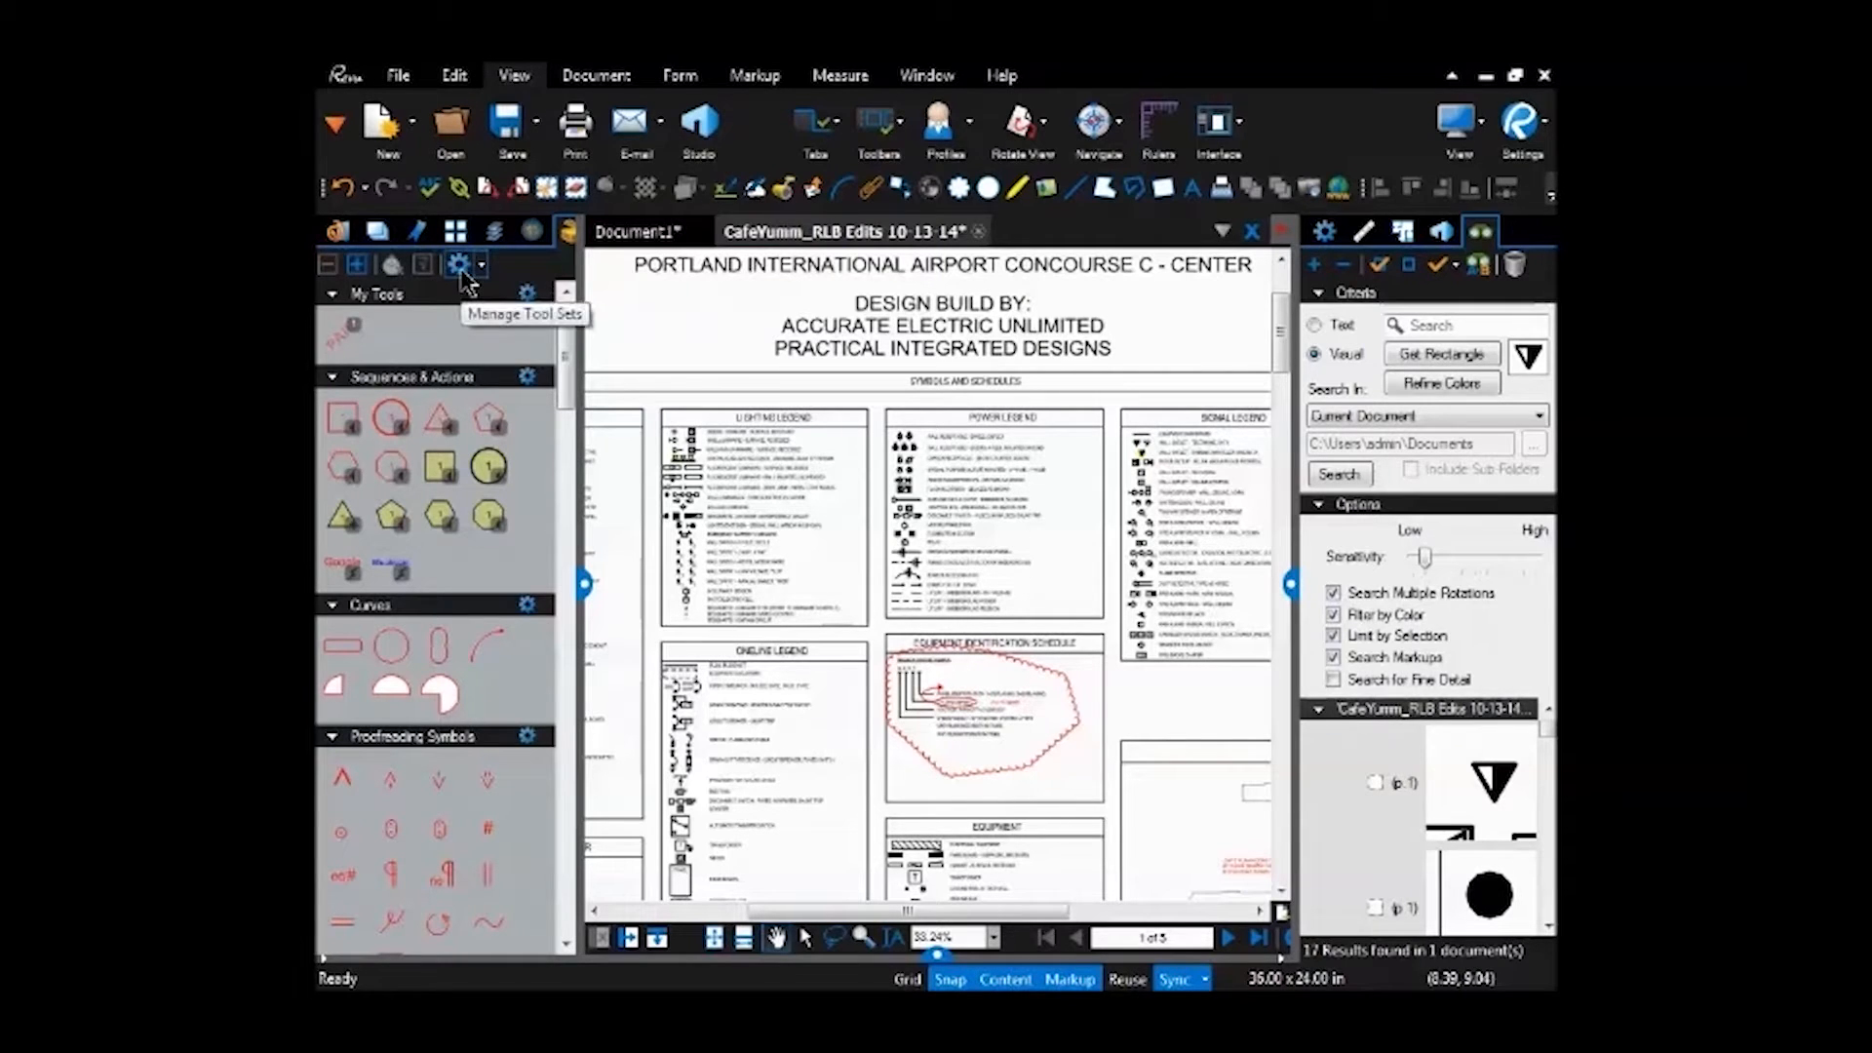
Look through the tool sets in the Tool Chest, from the Proofreading Symbols and Electrical set to the PID legend sets.
left_click(462, 275)
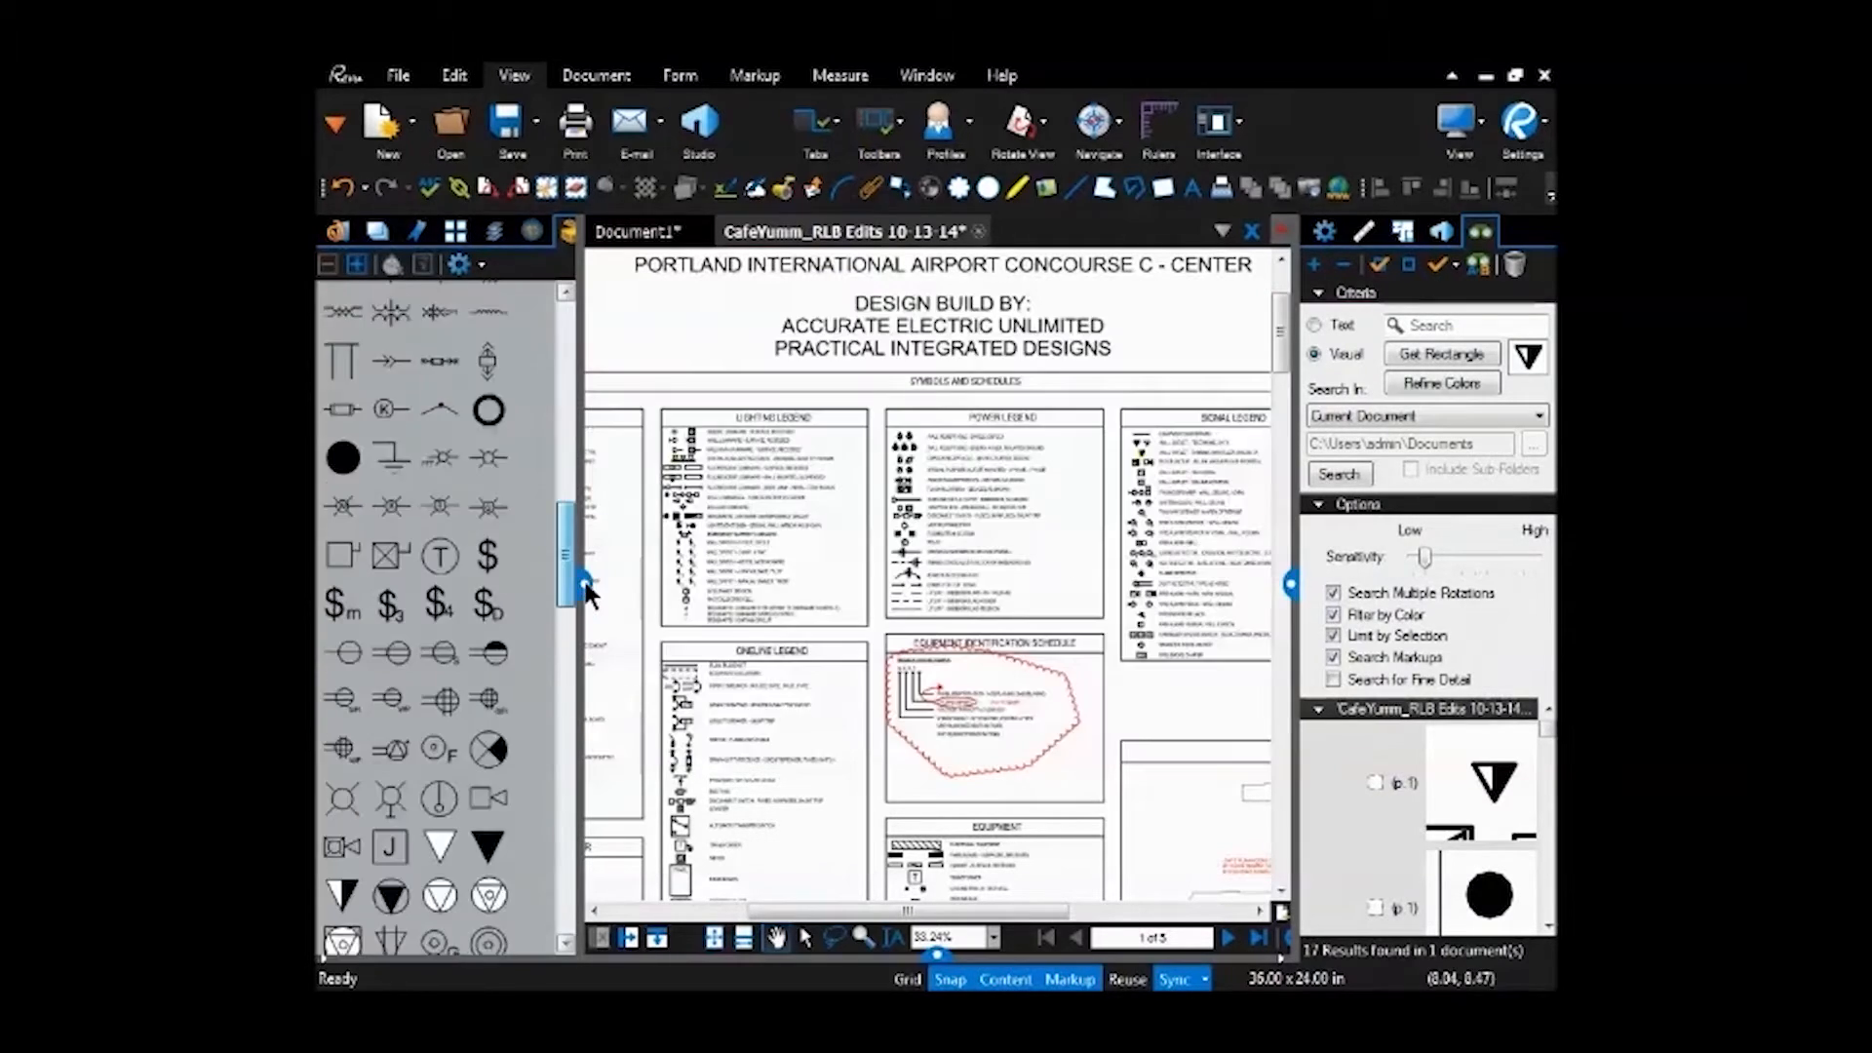
left_click_drag(586, 593, 609, 817)
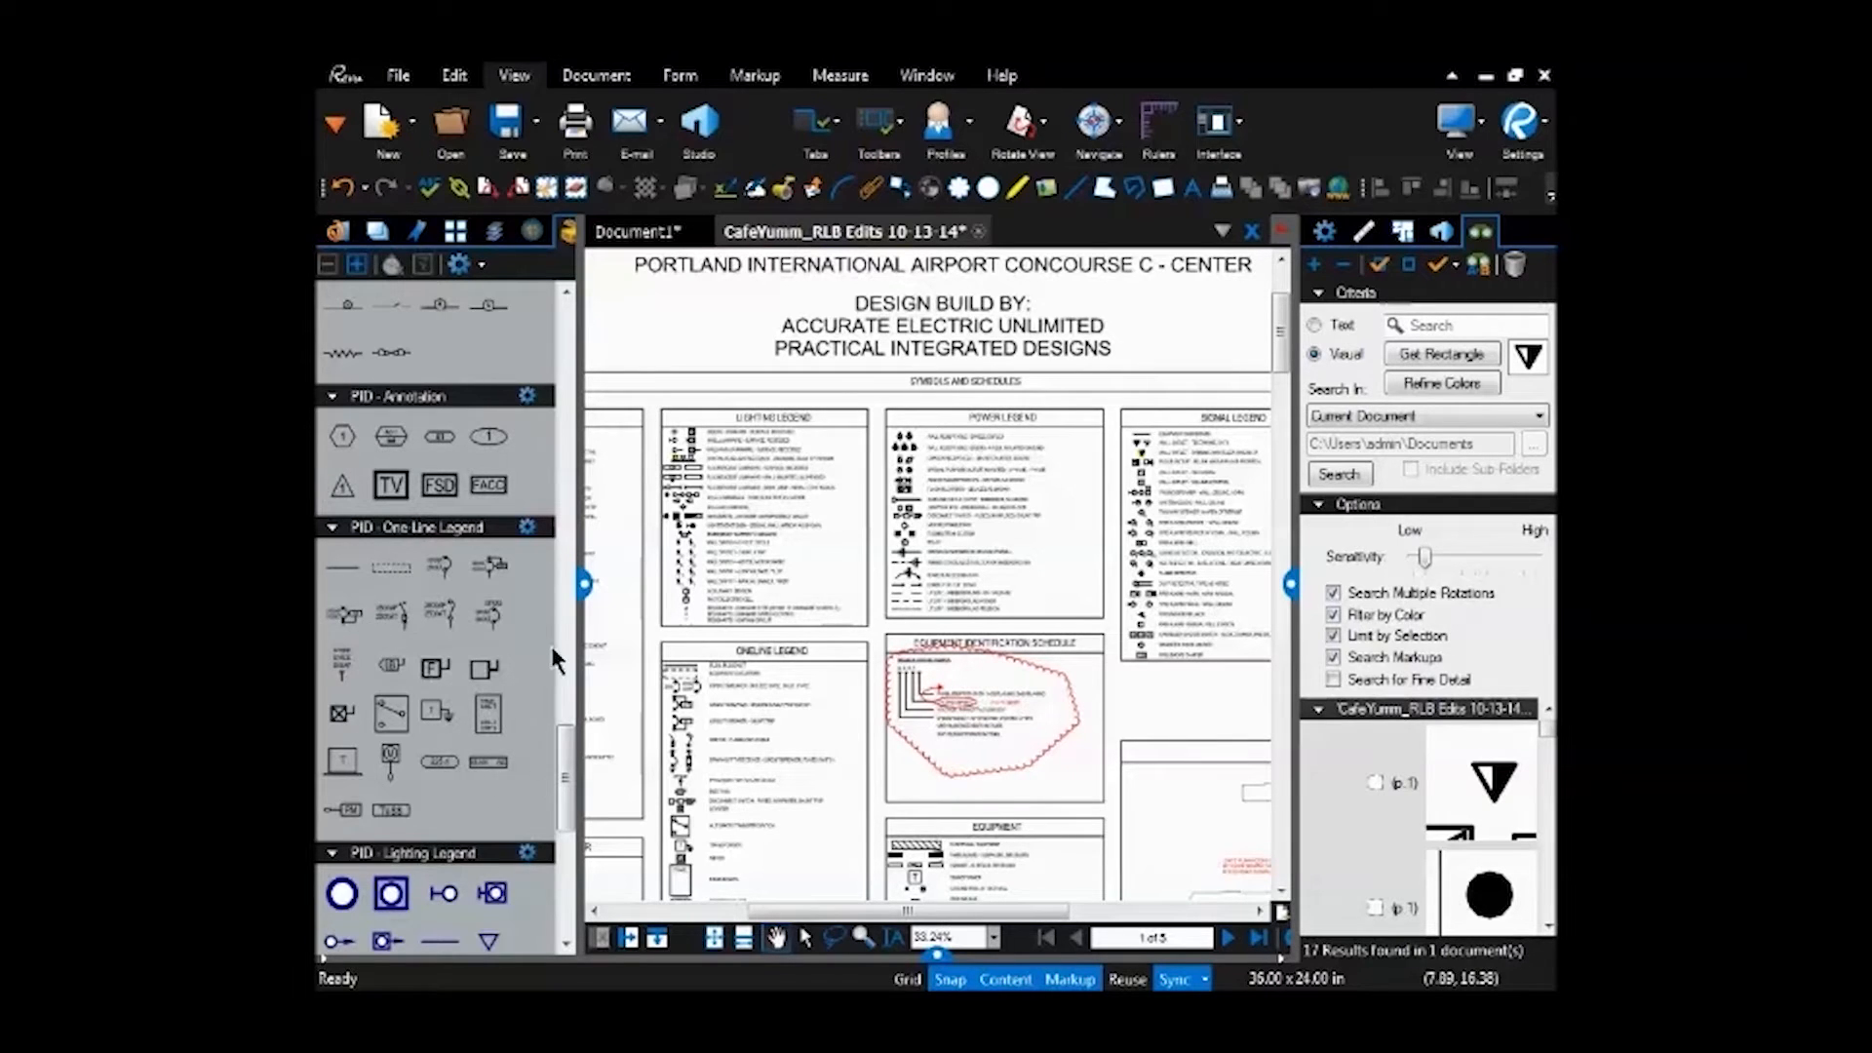
left_click_drag(566, 751, 581, 869)
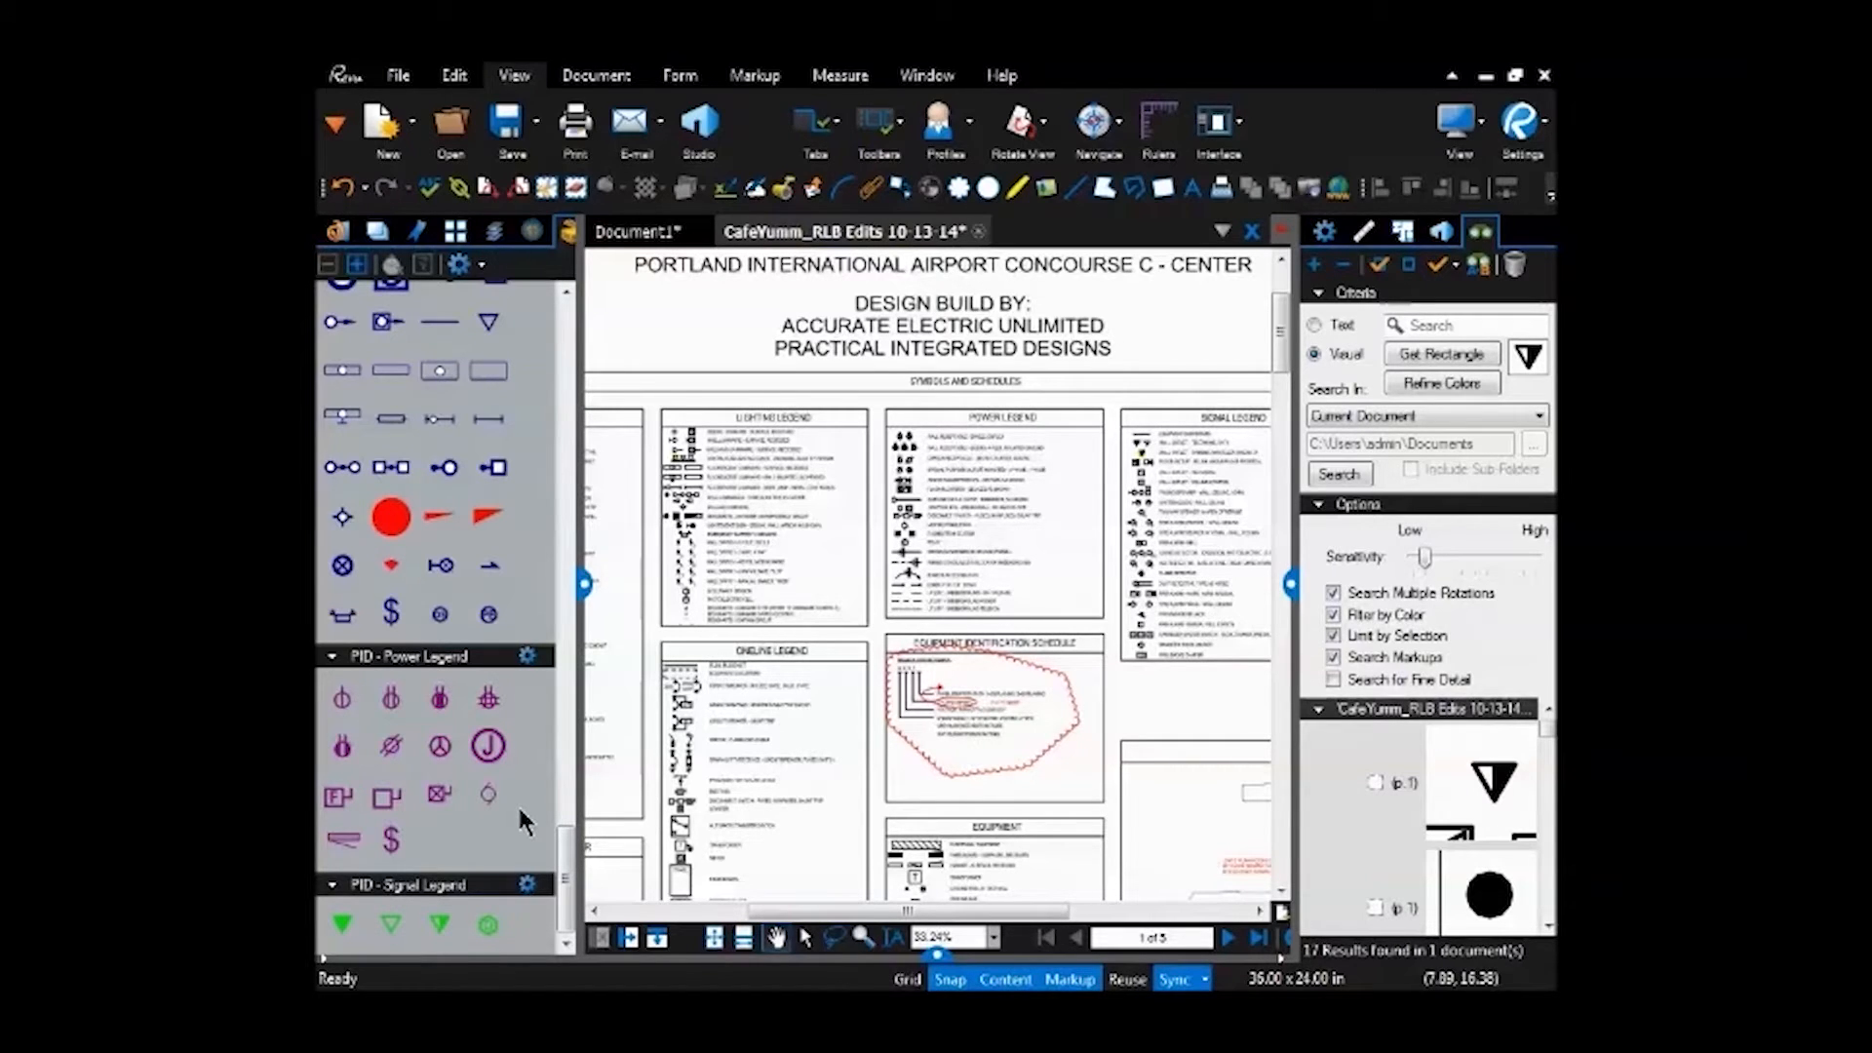
left_click_drag(570, 858, 576, 772)
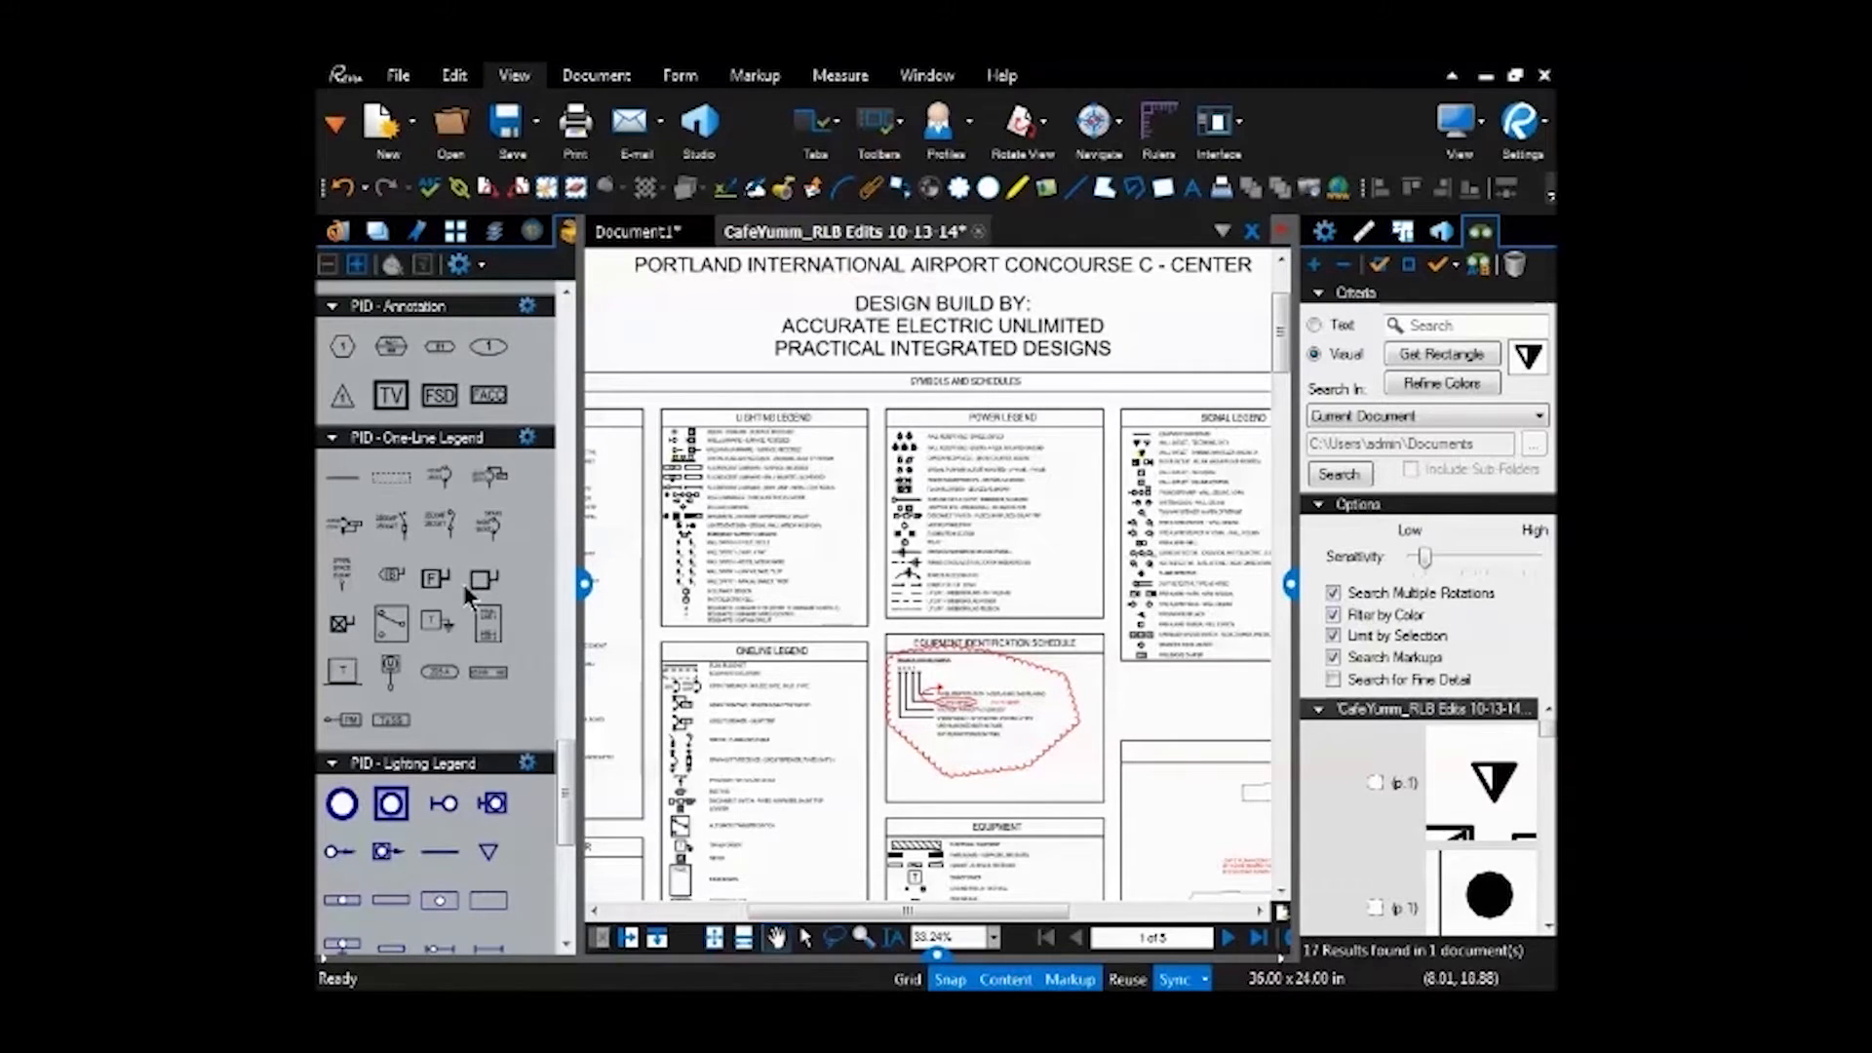
scroll(467, 604, "up", 6)
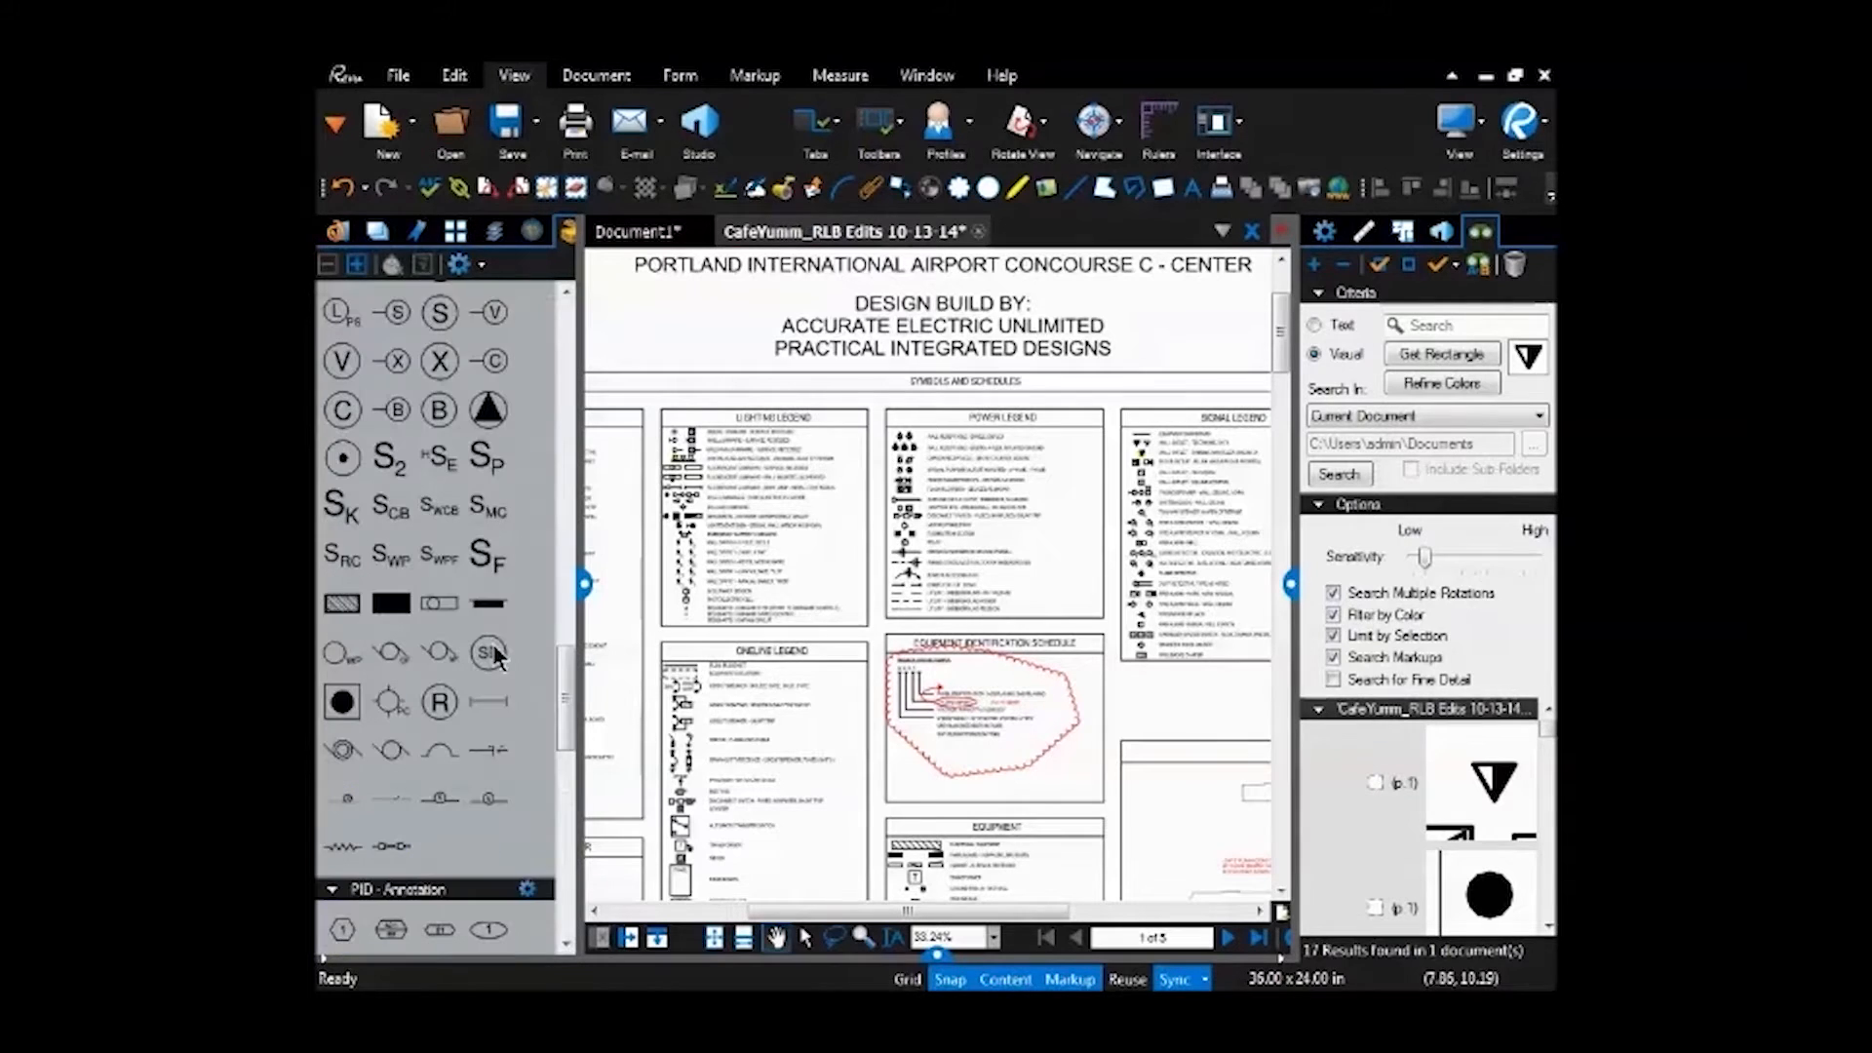
scroll(449, 561, "up", 6)
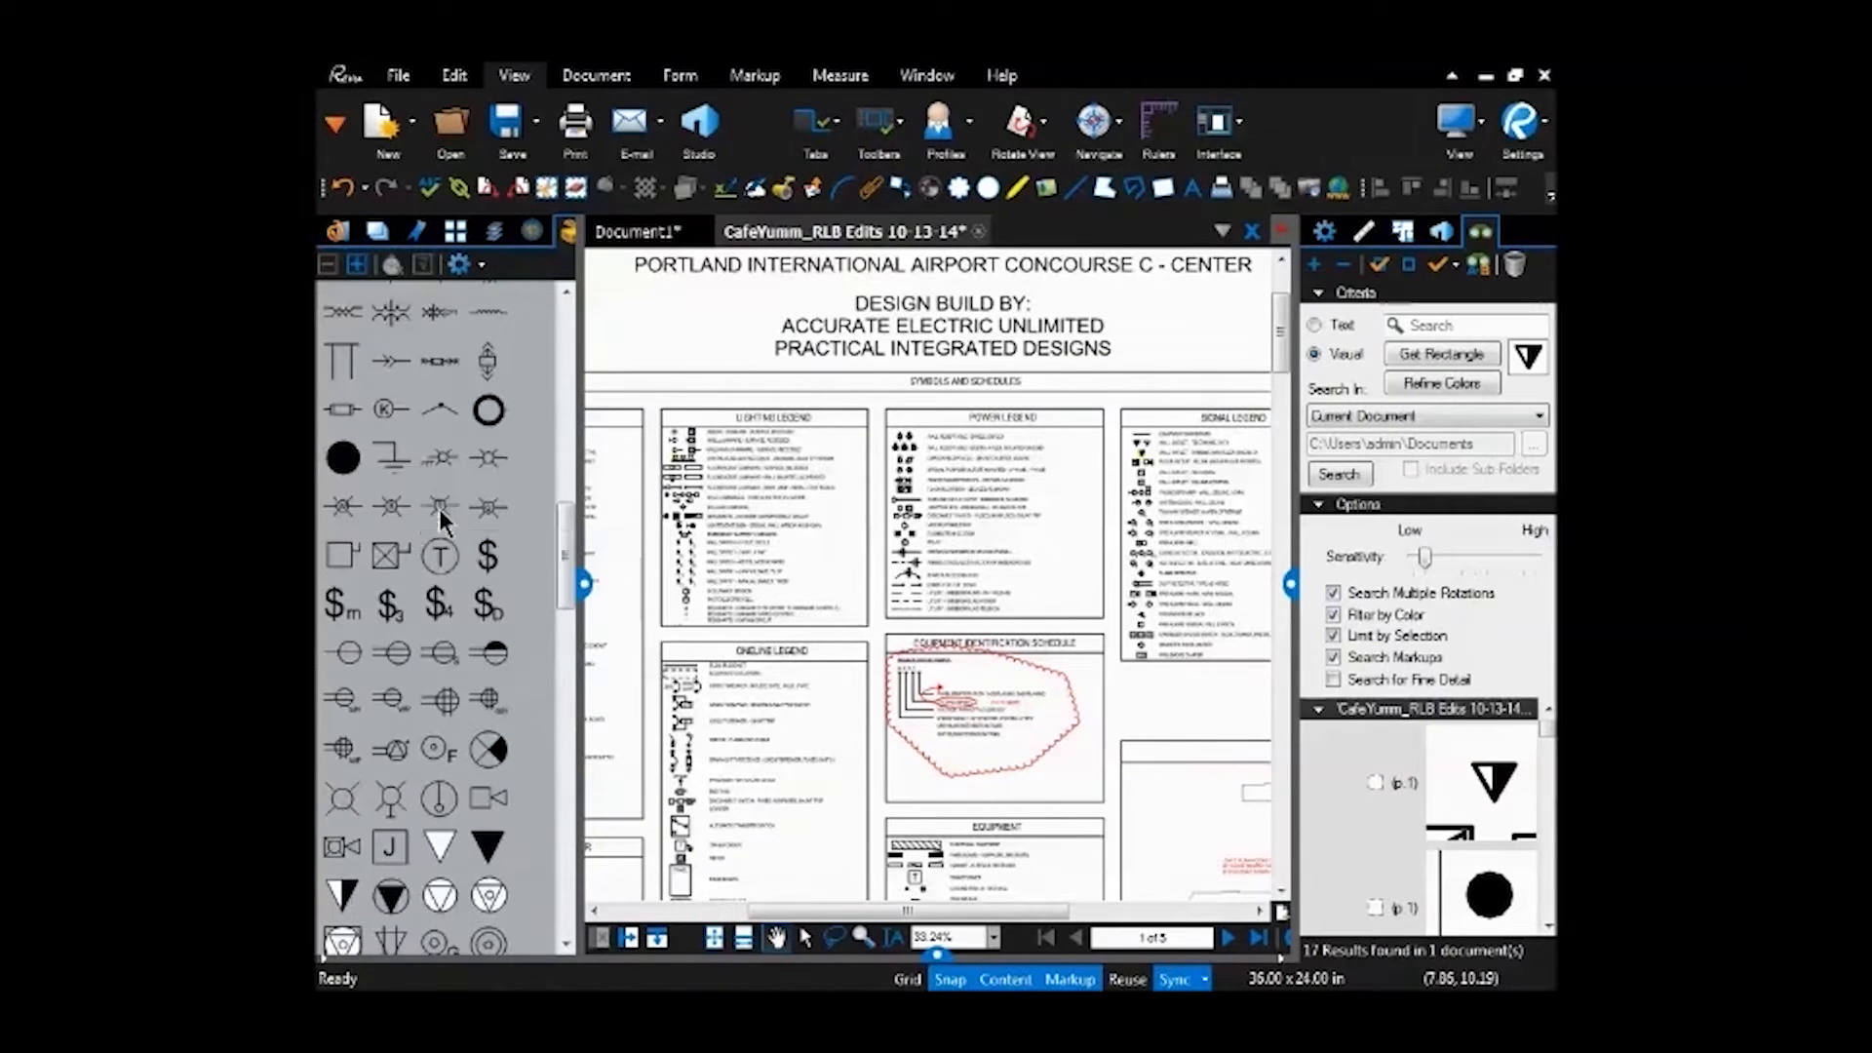
left_click_drag(558, 543, 562, 400)
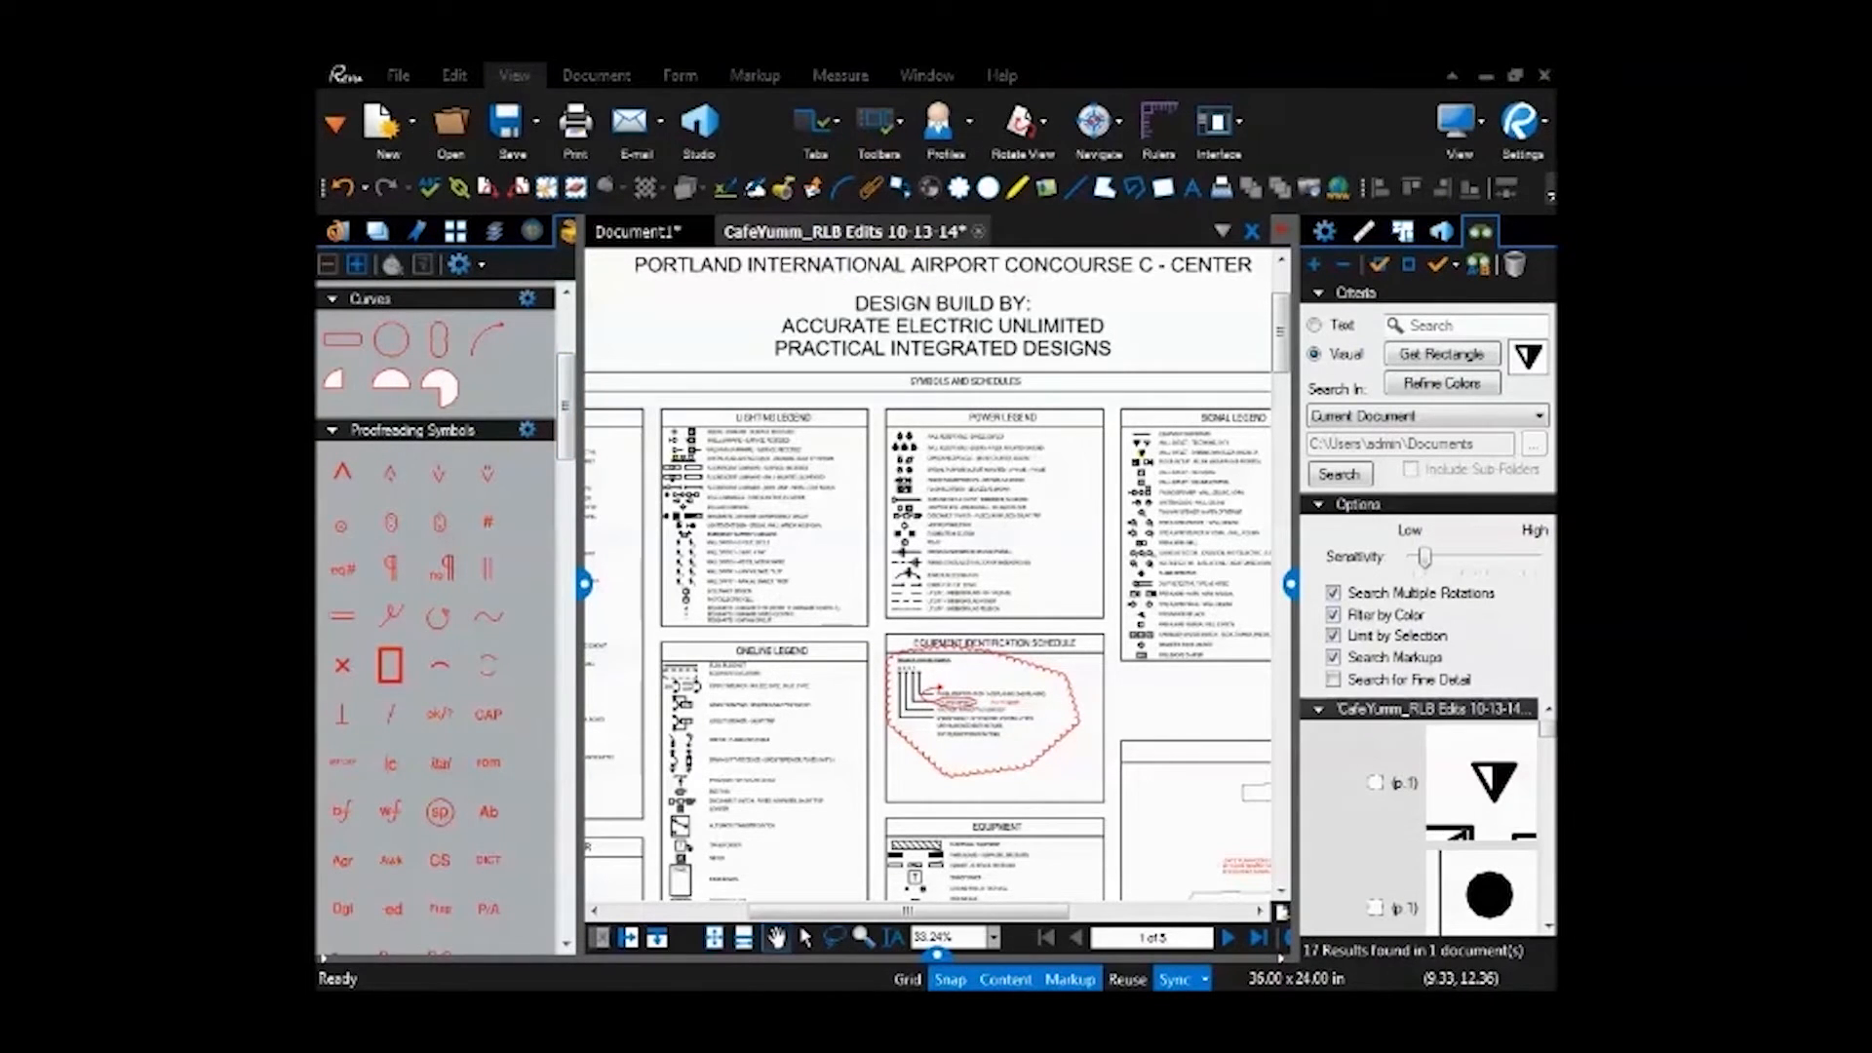
scroll(458, 279, "down", 3)
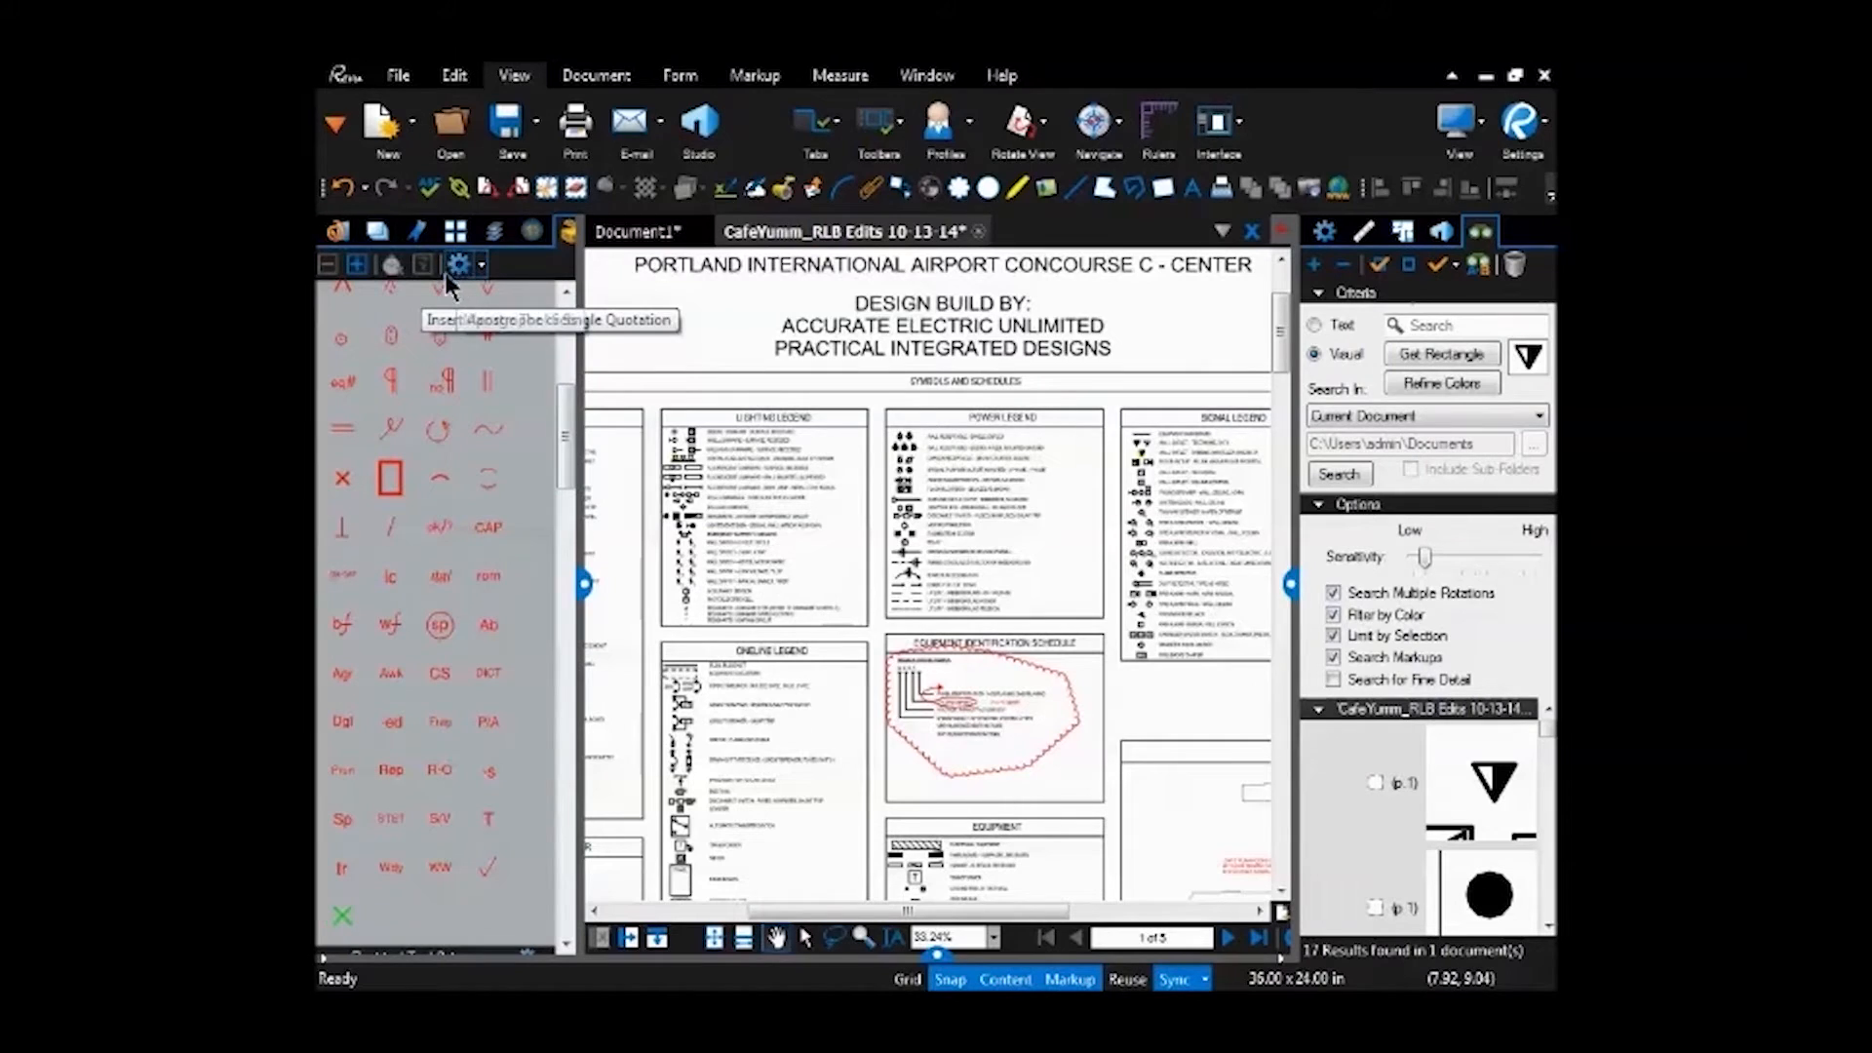
left_click(454, 266)
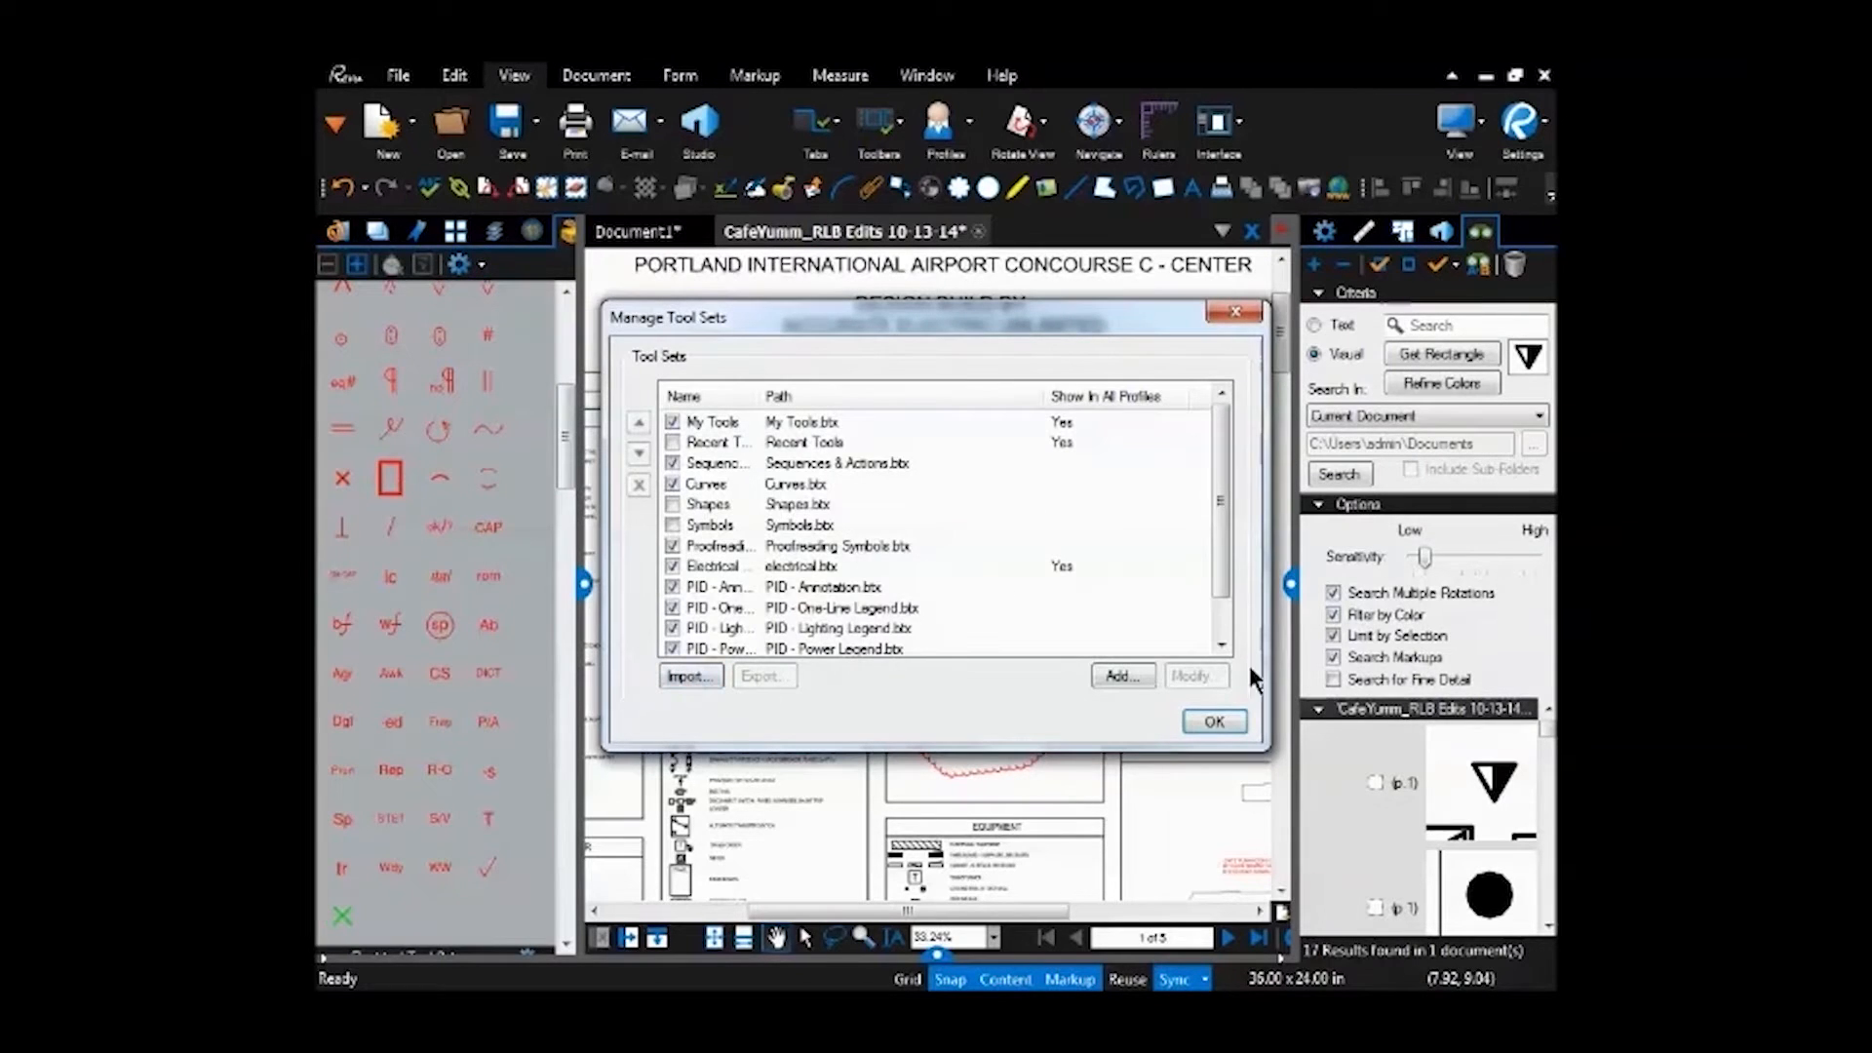
left_click(1119, 676)
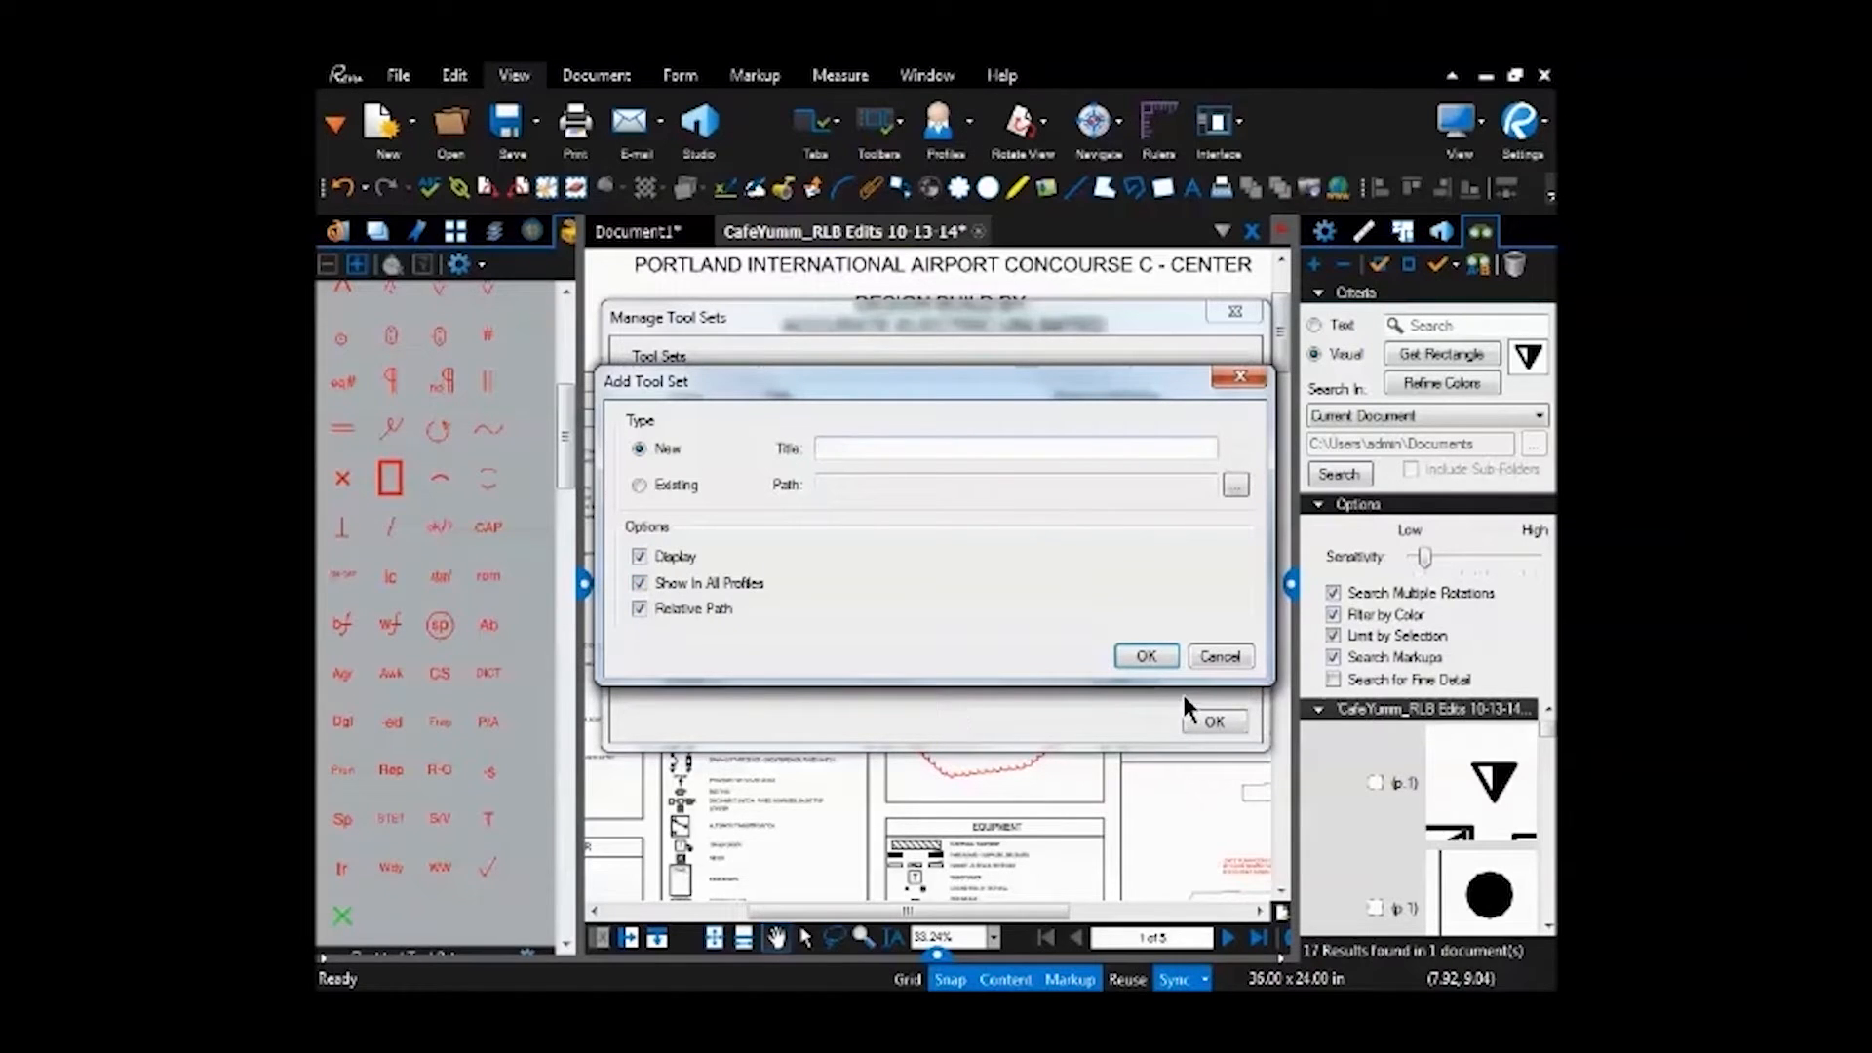
left_click(1220, 656)
left_click(1209, 725)
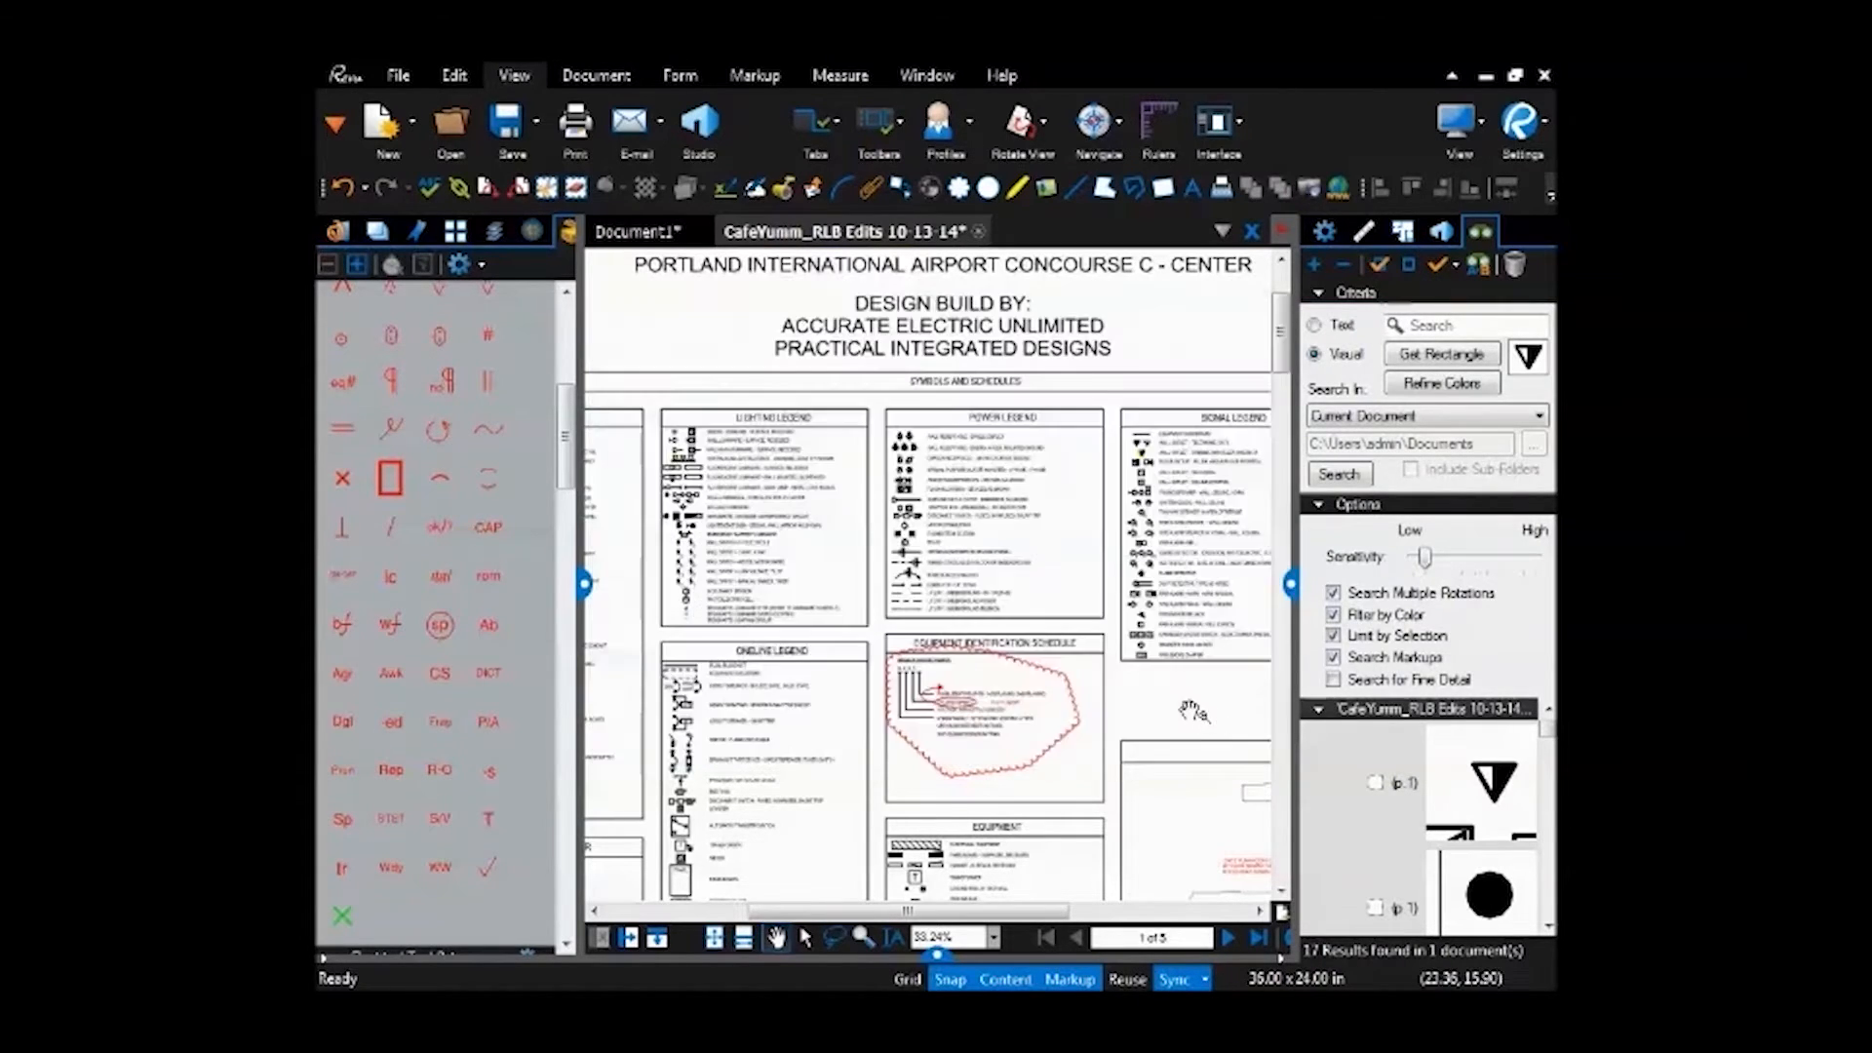
Place the red X from the Proofreading Symbols set on the word SURFACE in the power legend.
left_click(345, 484)
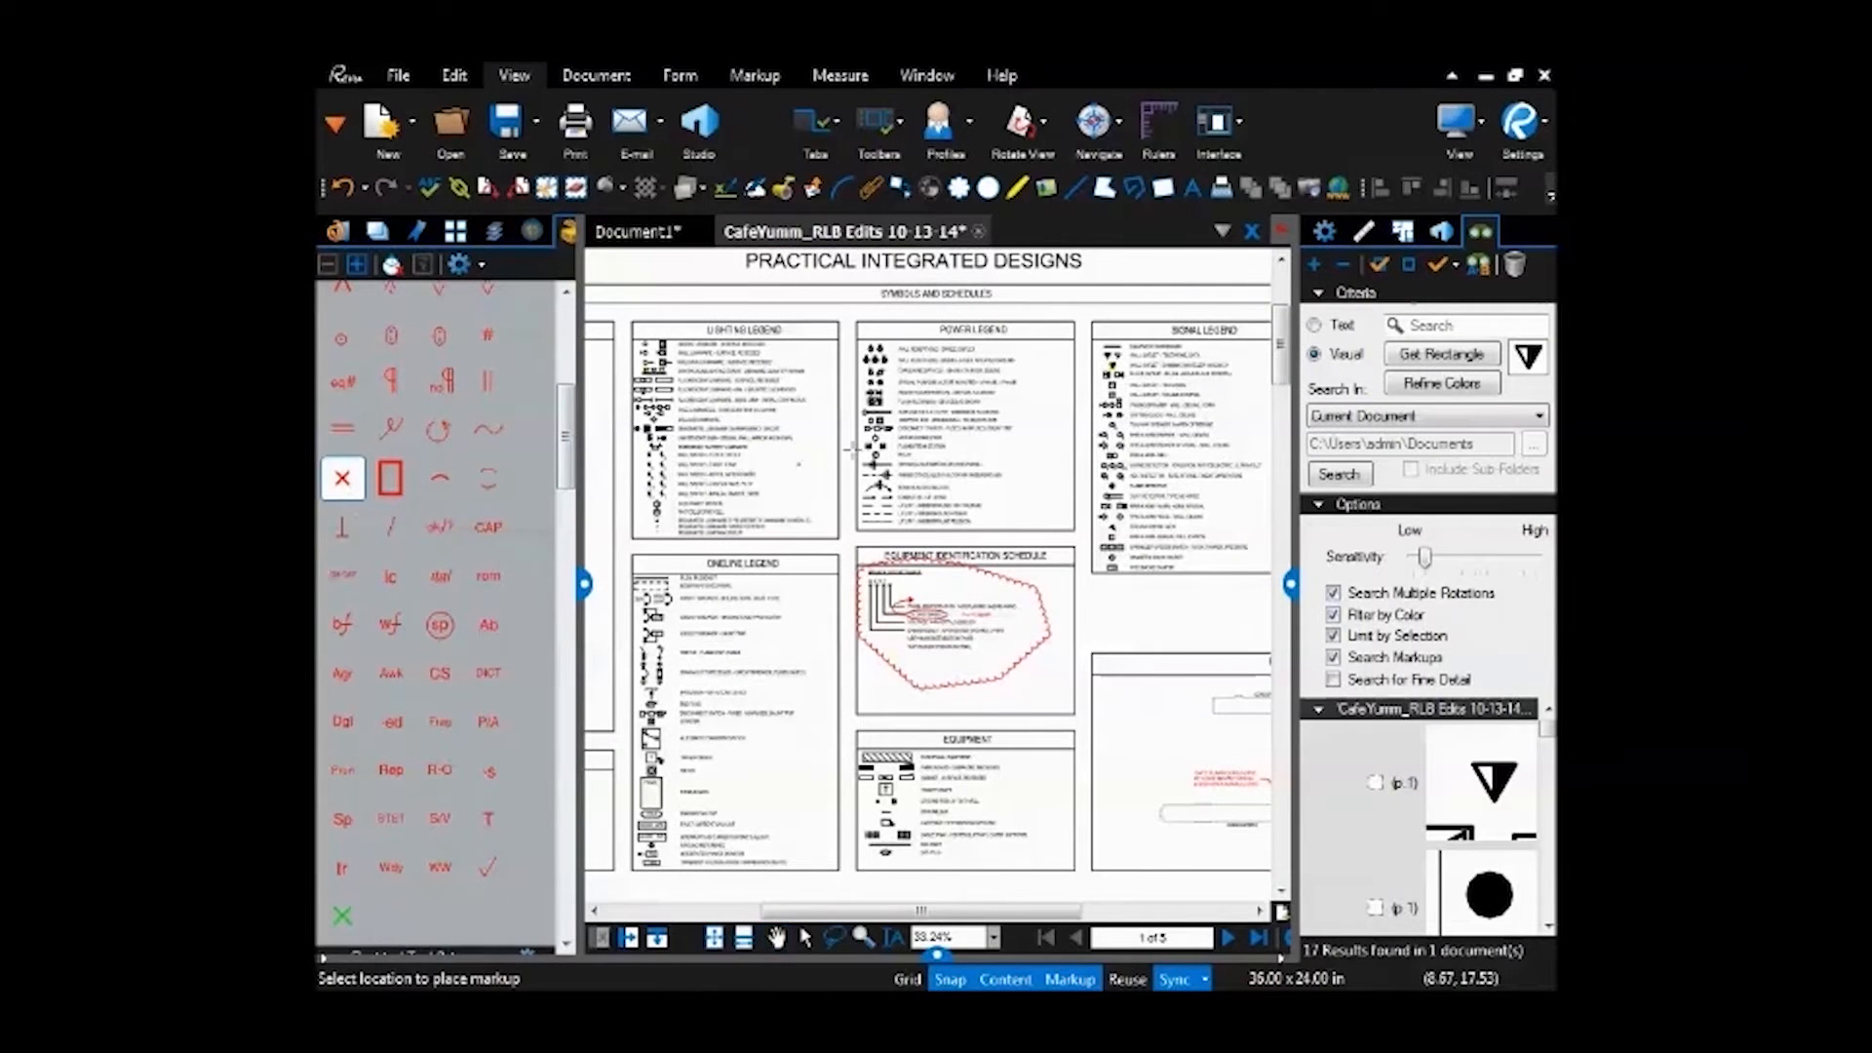
scroll(918, 494, "up", 6)
scroll(918, 494, "up", 5)
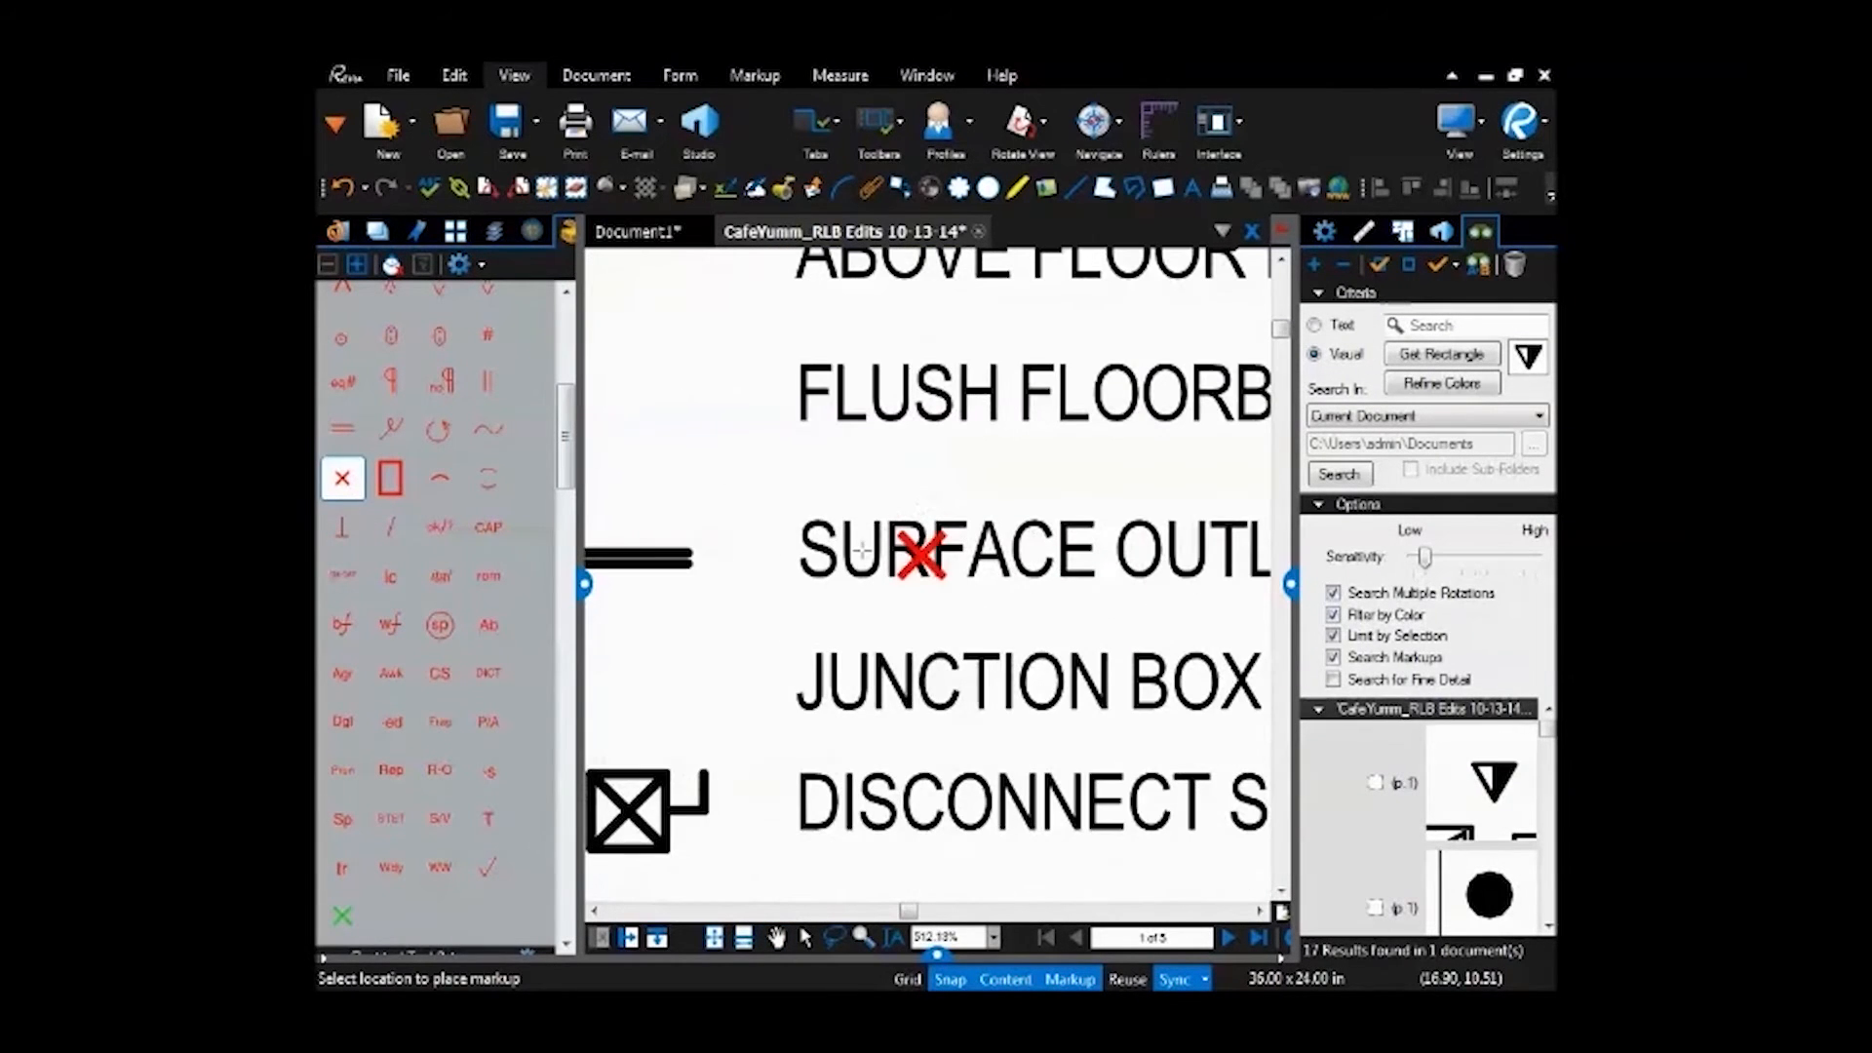
left_click(846, 552)
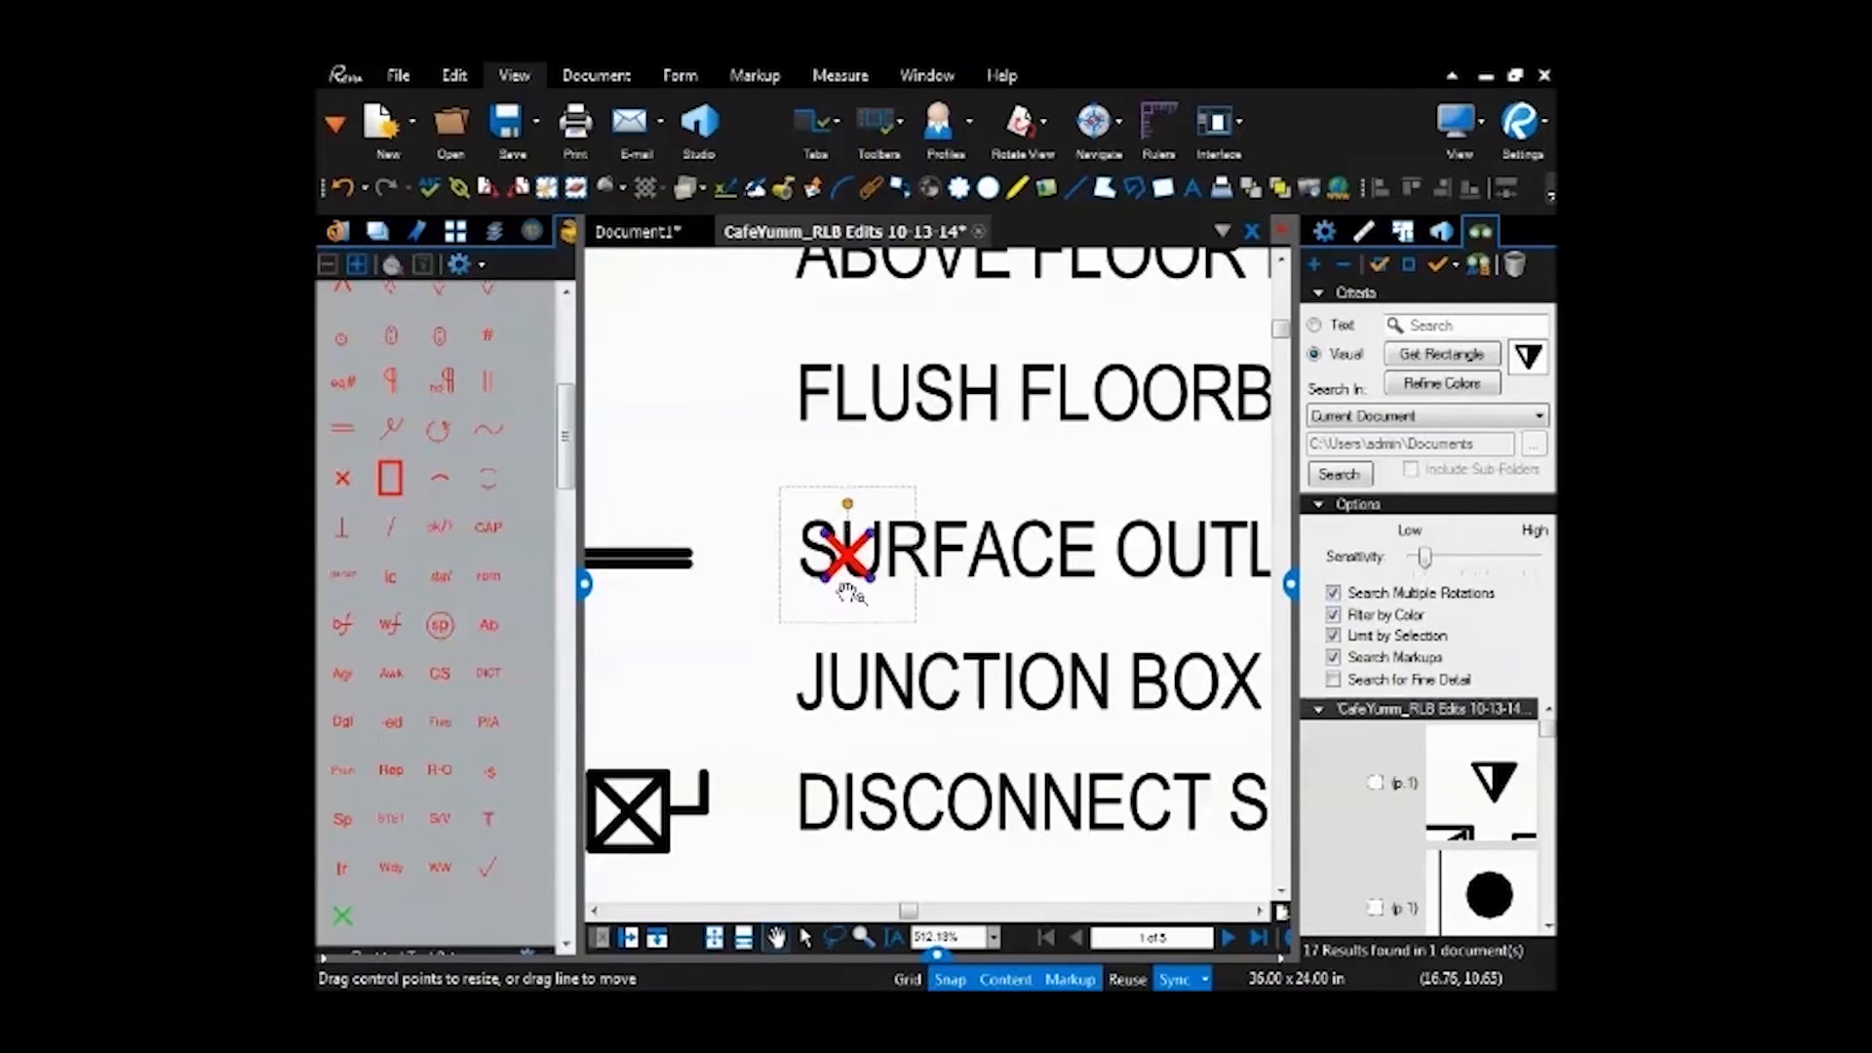
key("Escape")
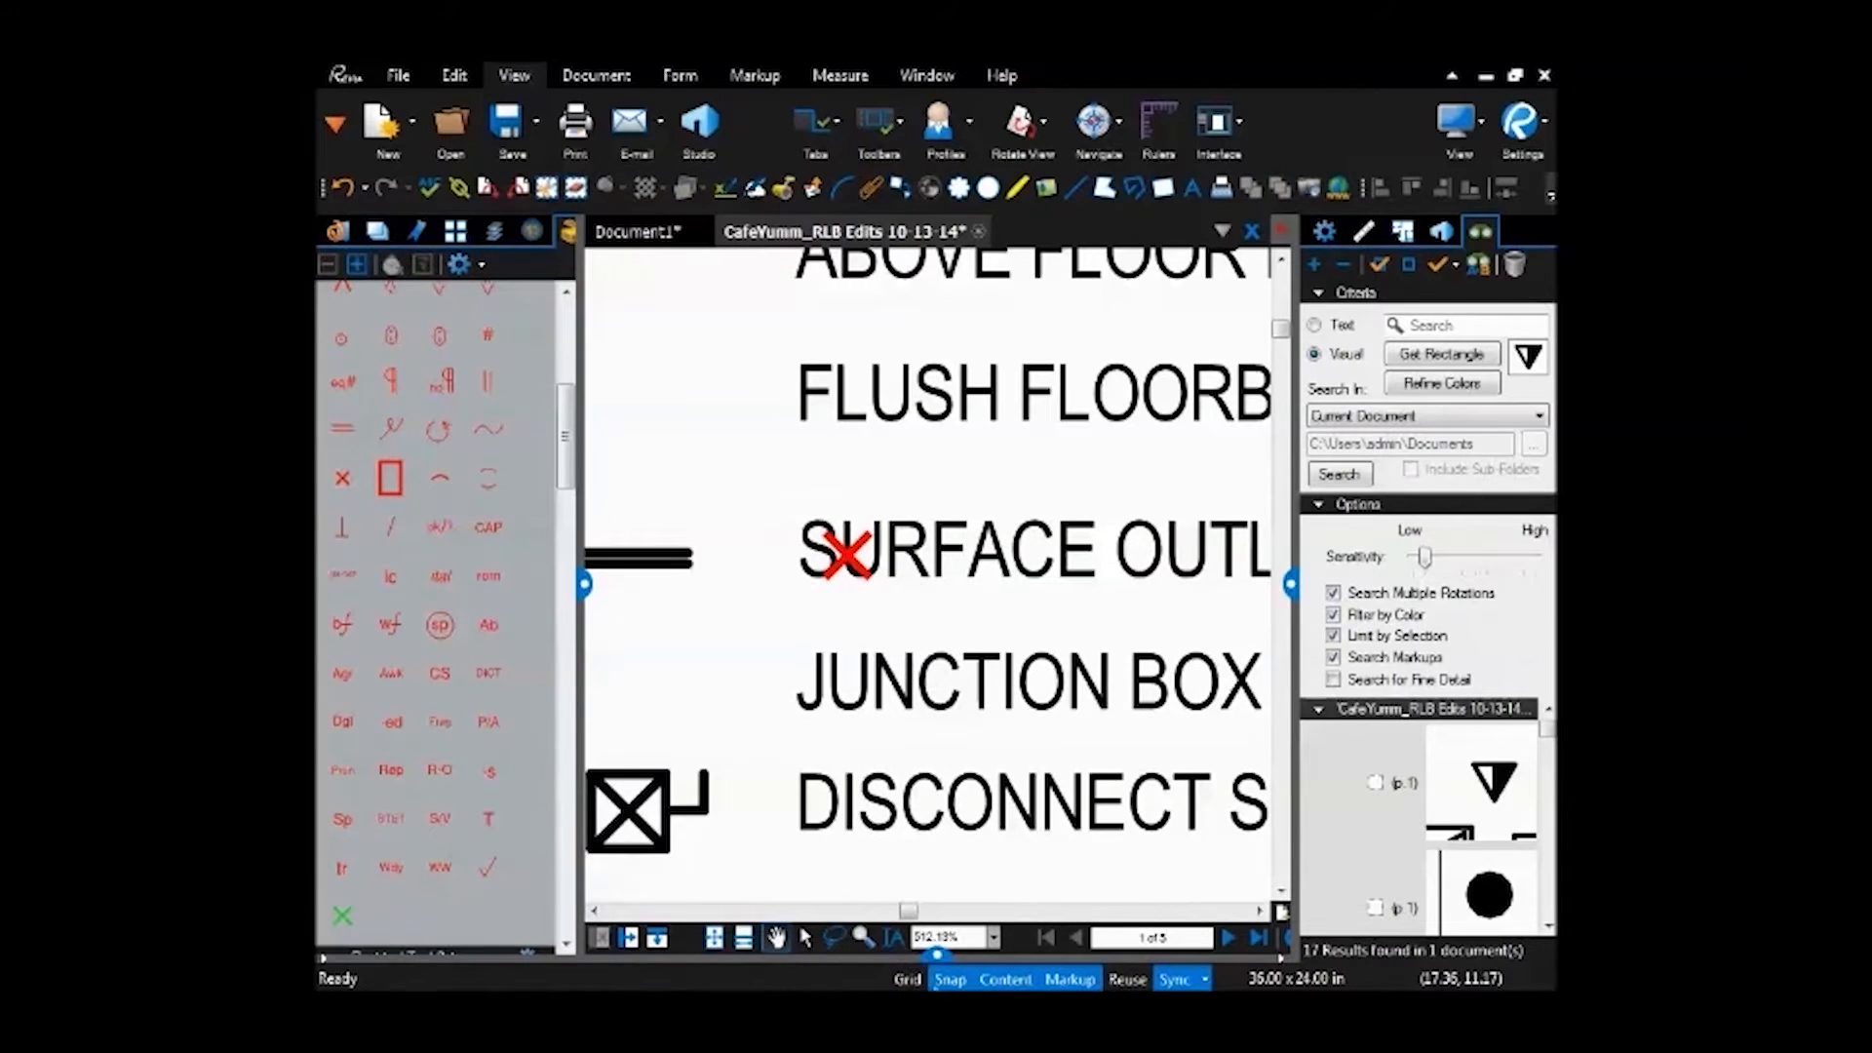
Enlarge the red X markup and move it over the first letter of SURFACE.
left_click(848, 552)
mouse_move(850, 552)
left_mouse_down()
mouse_move(803, 556)
mouse_move(825, 562)
left_mouse_up()
scroll(809, 538, "up", 3)
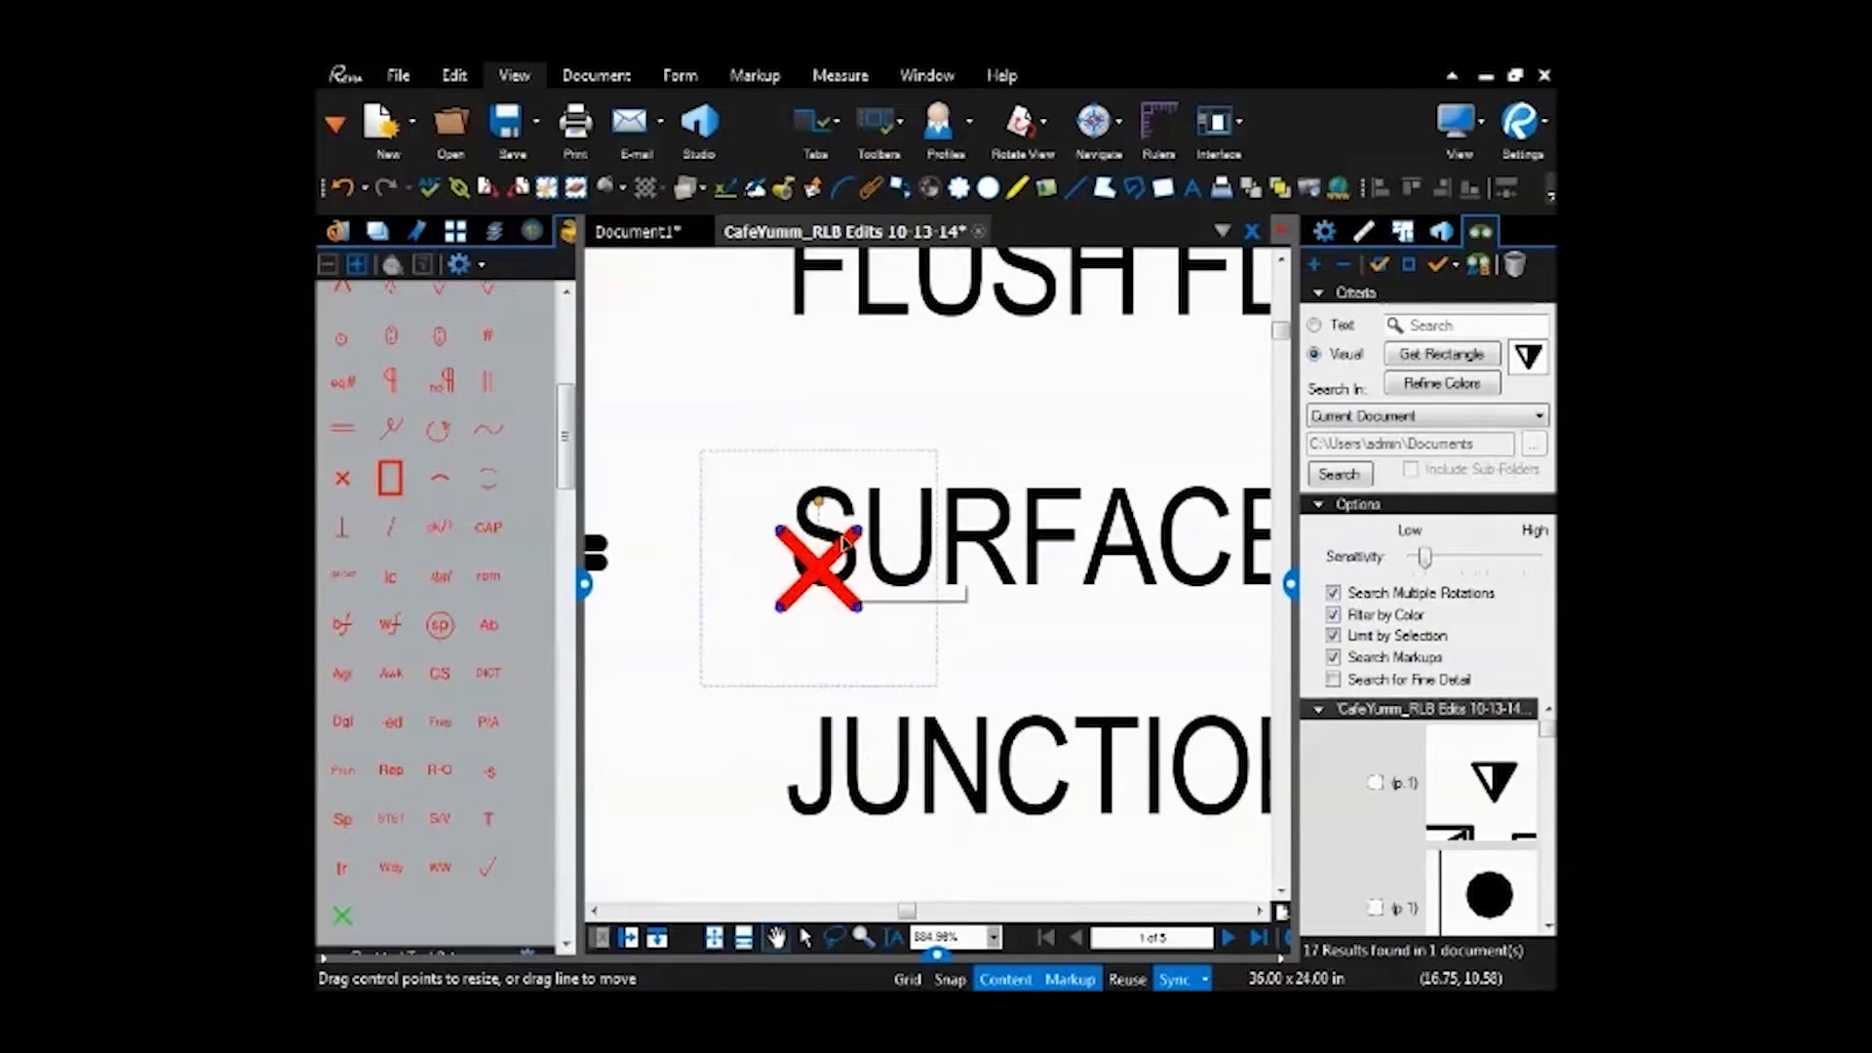
left_click_drag(902, 468, 904, 468)
left_click_drag(843, 534, 822, 529)
Change the X markup's color from red to green.
right_click(825, 534)
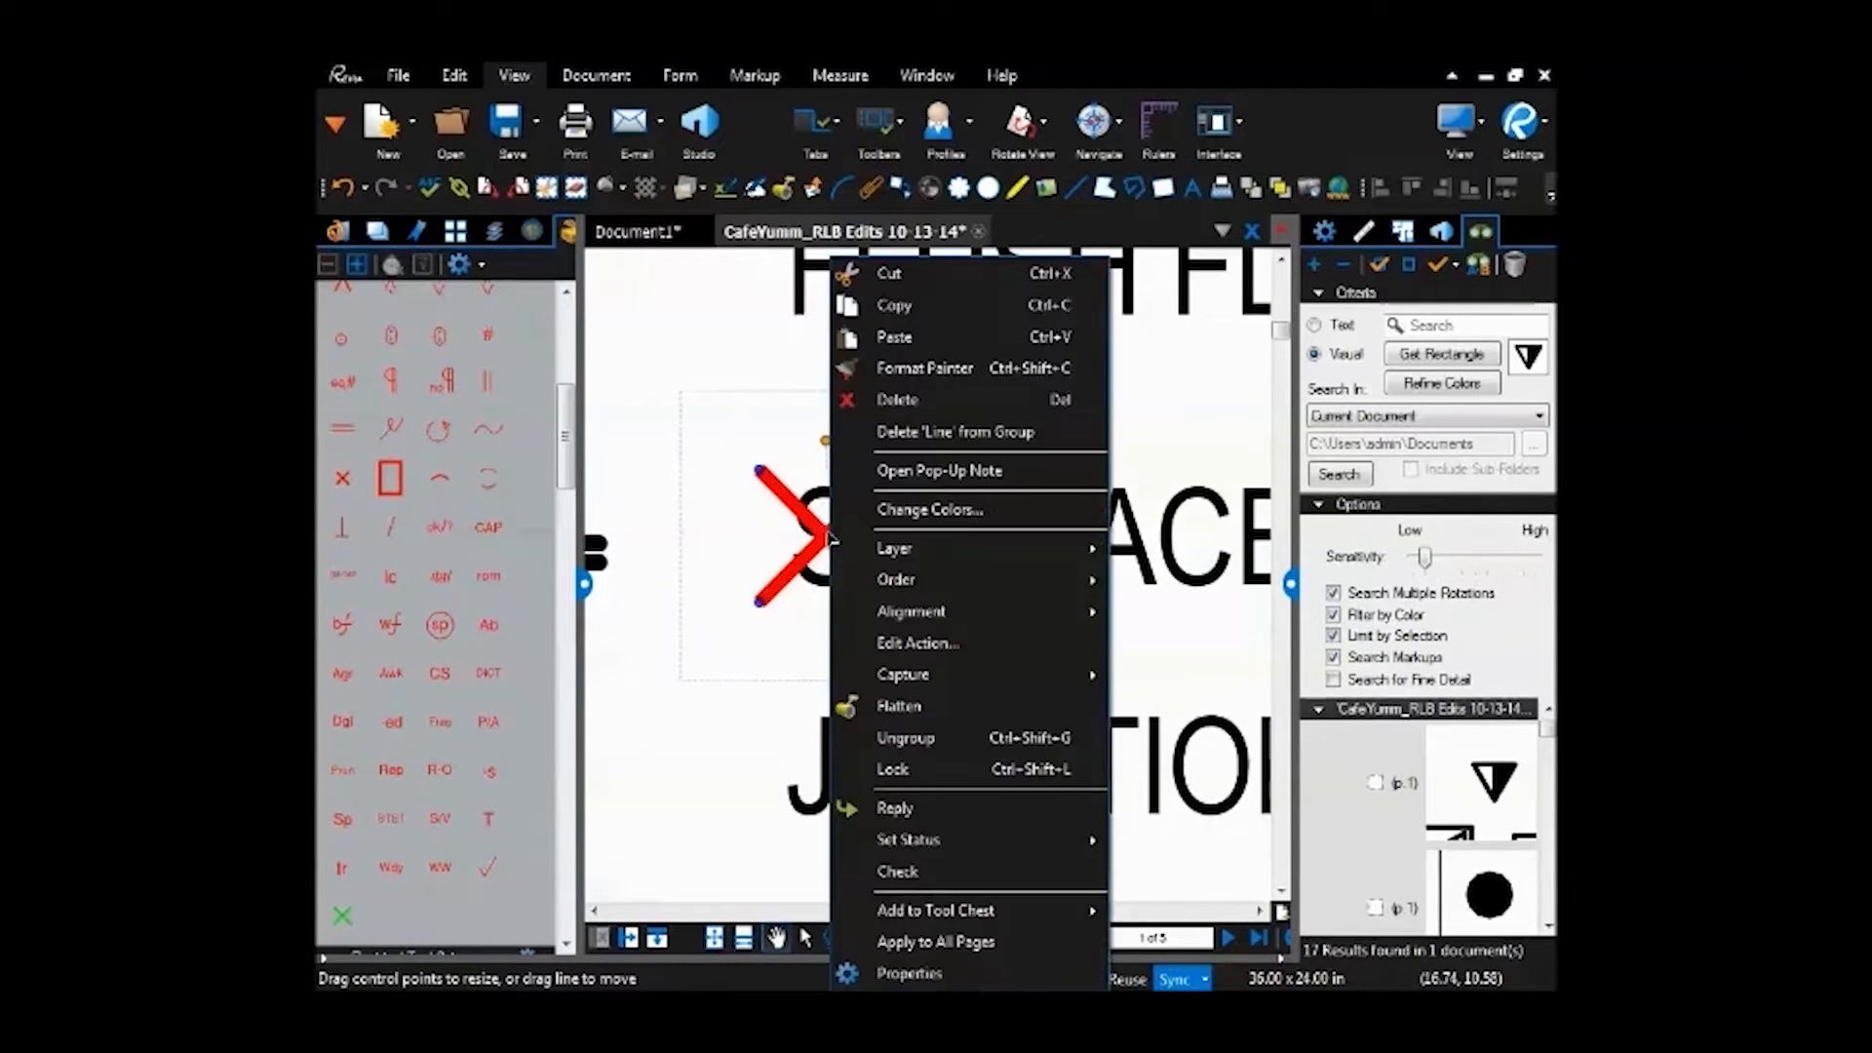
left_click(1008, 523)
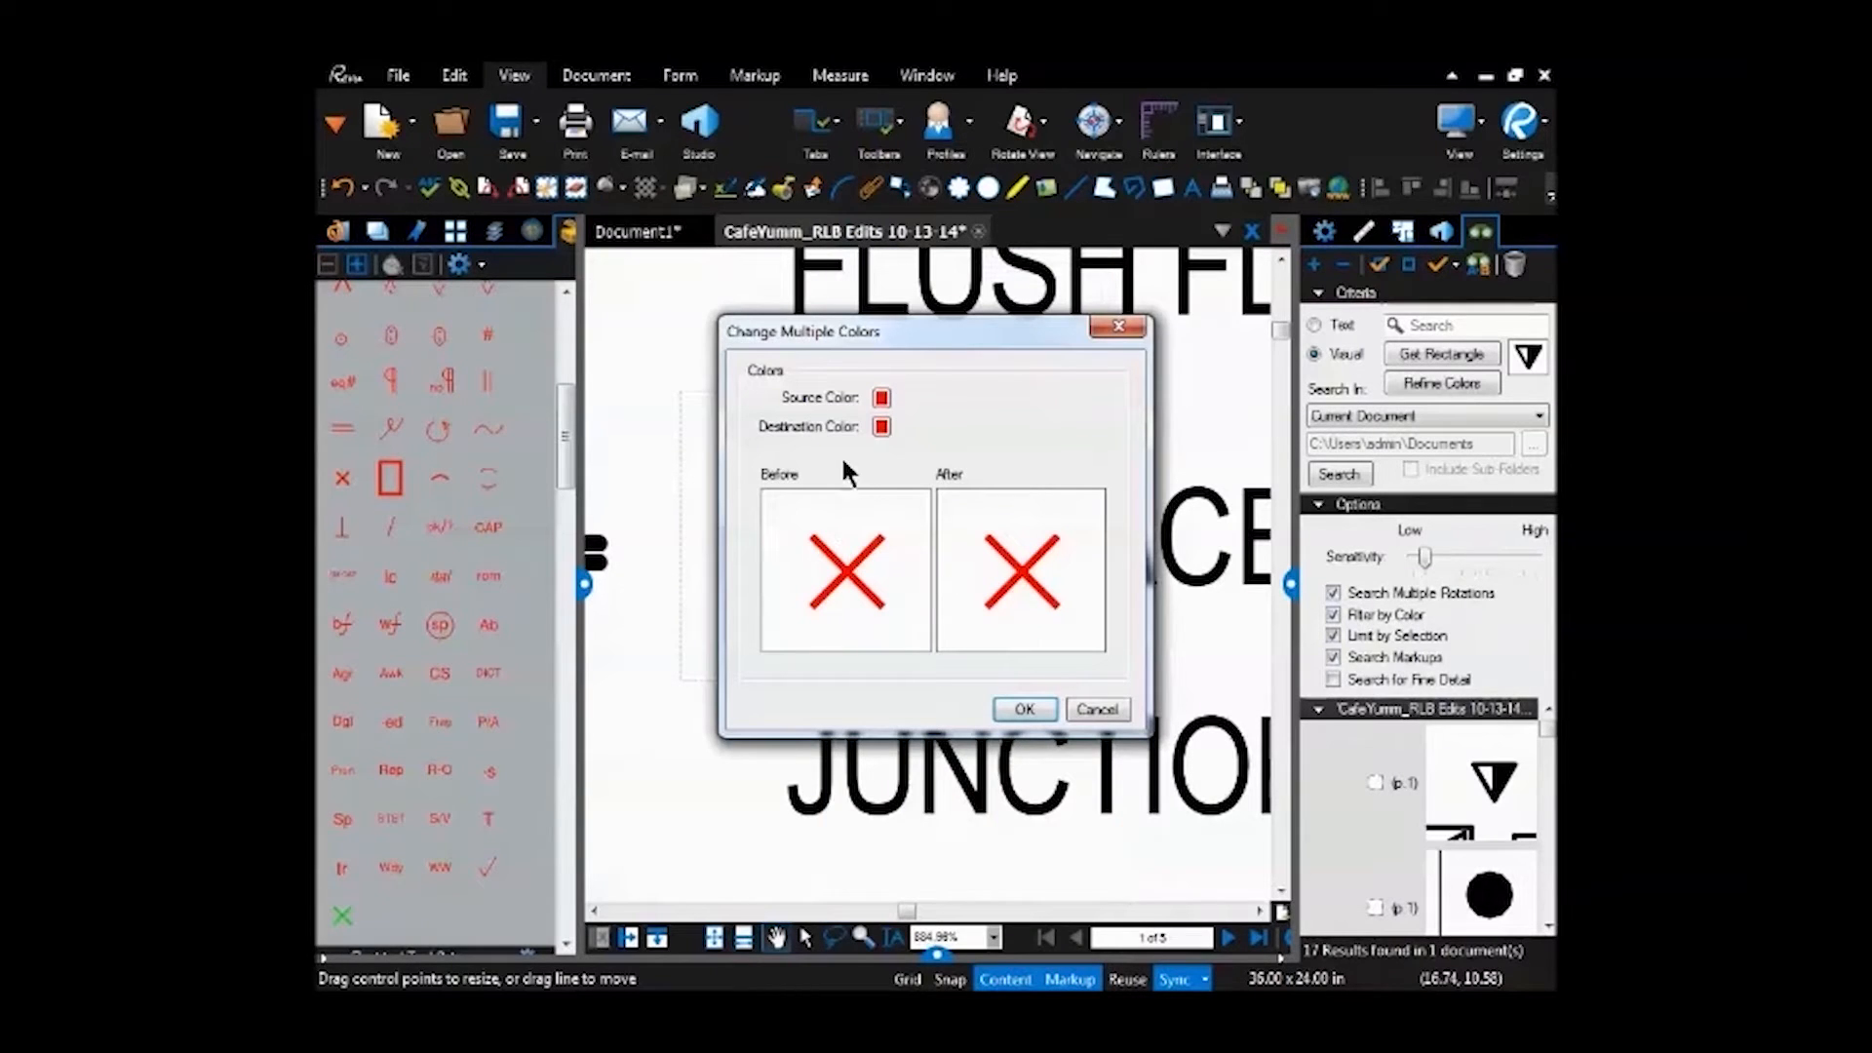
left_click(881, 427)
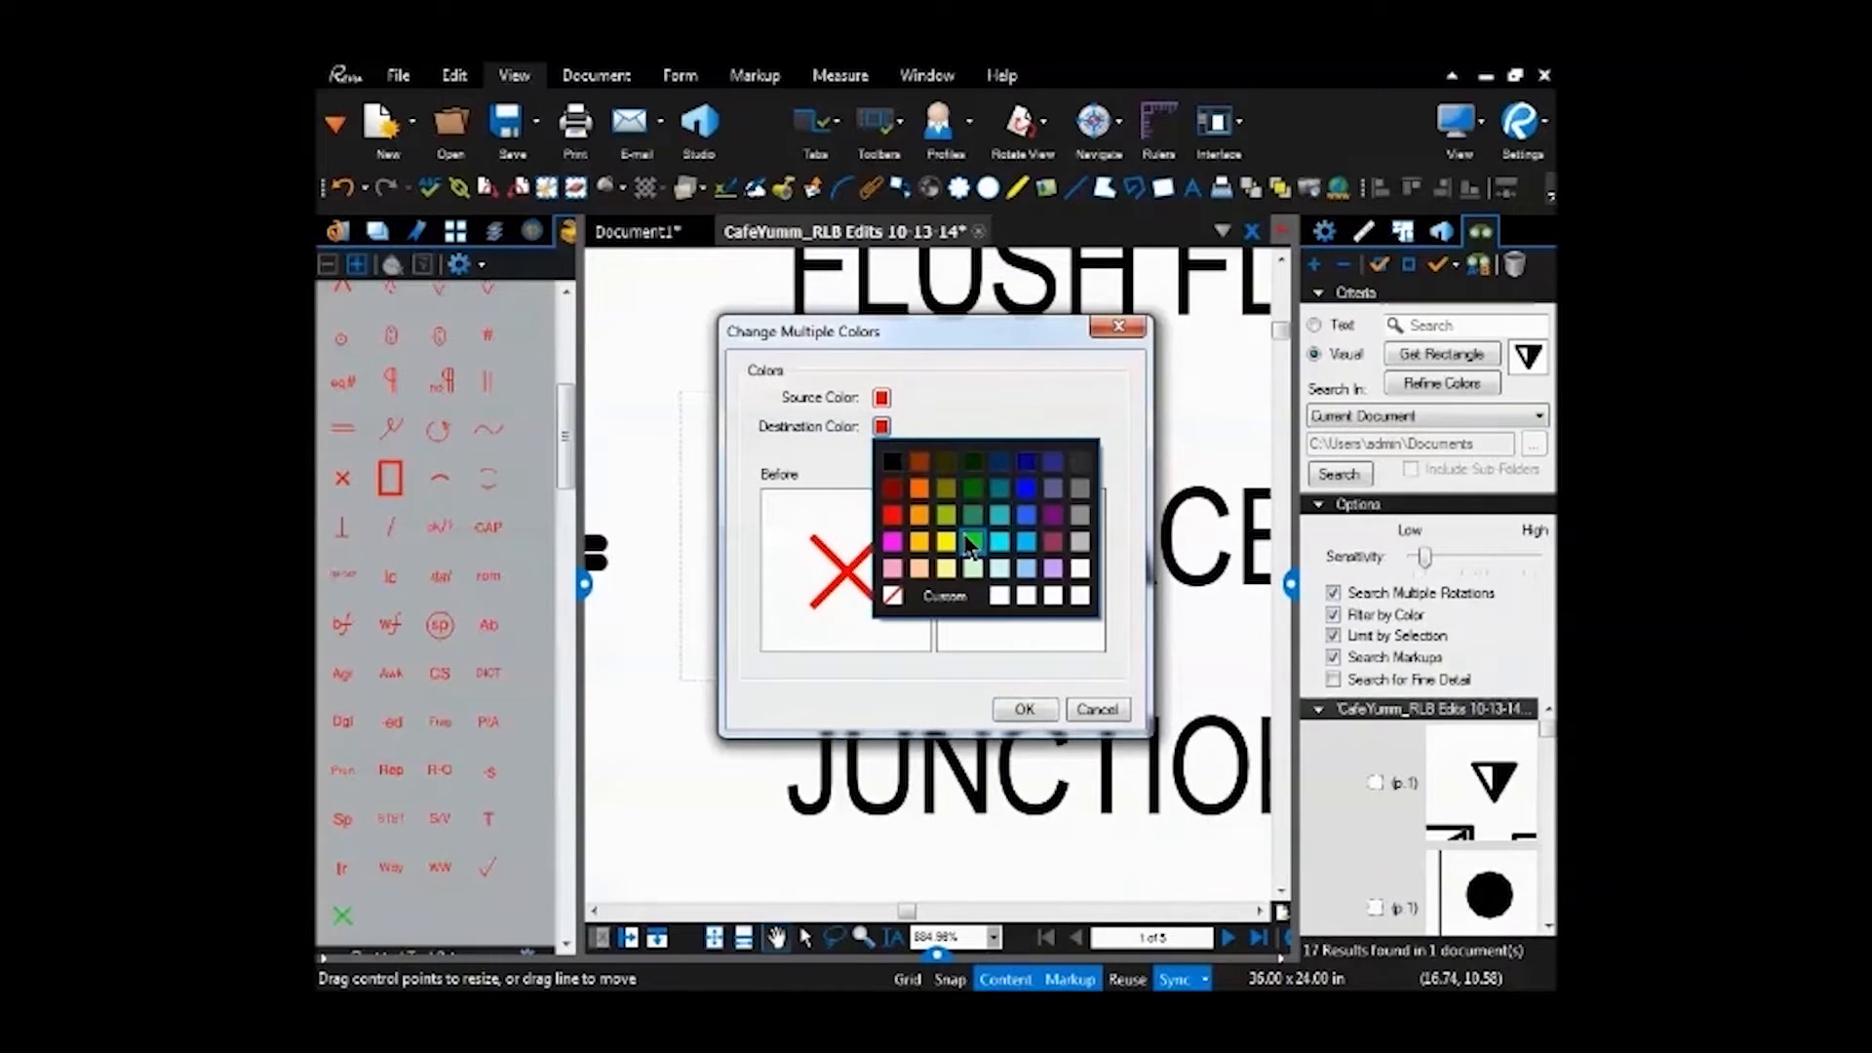
left_click(970, 546)
left_click(1039, 709)
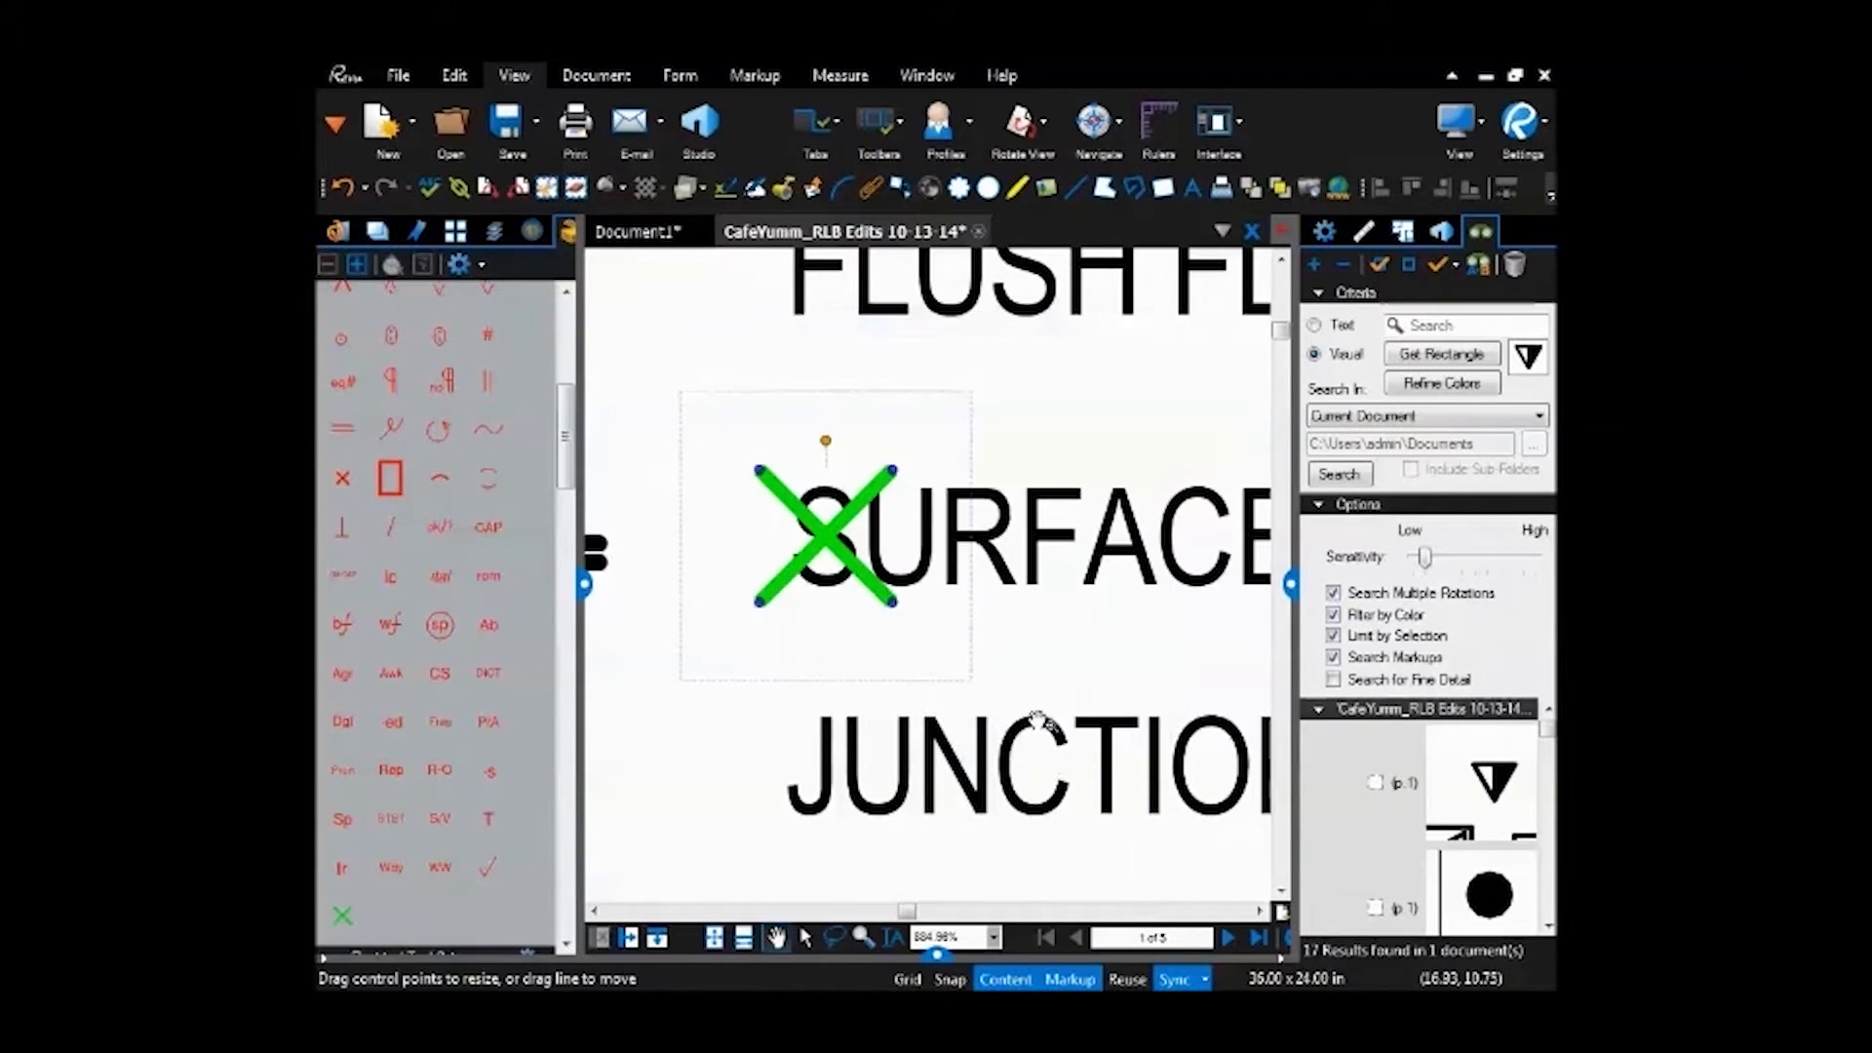
Add the green X markup to the Proofreading Symbols tool set.
right_click(830, 538)
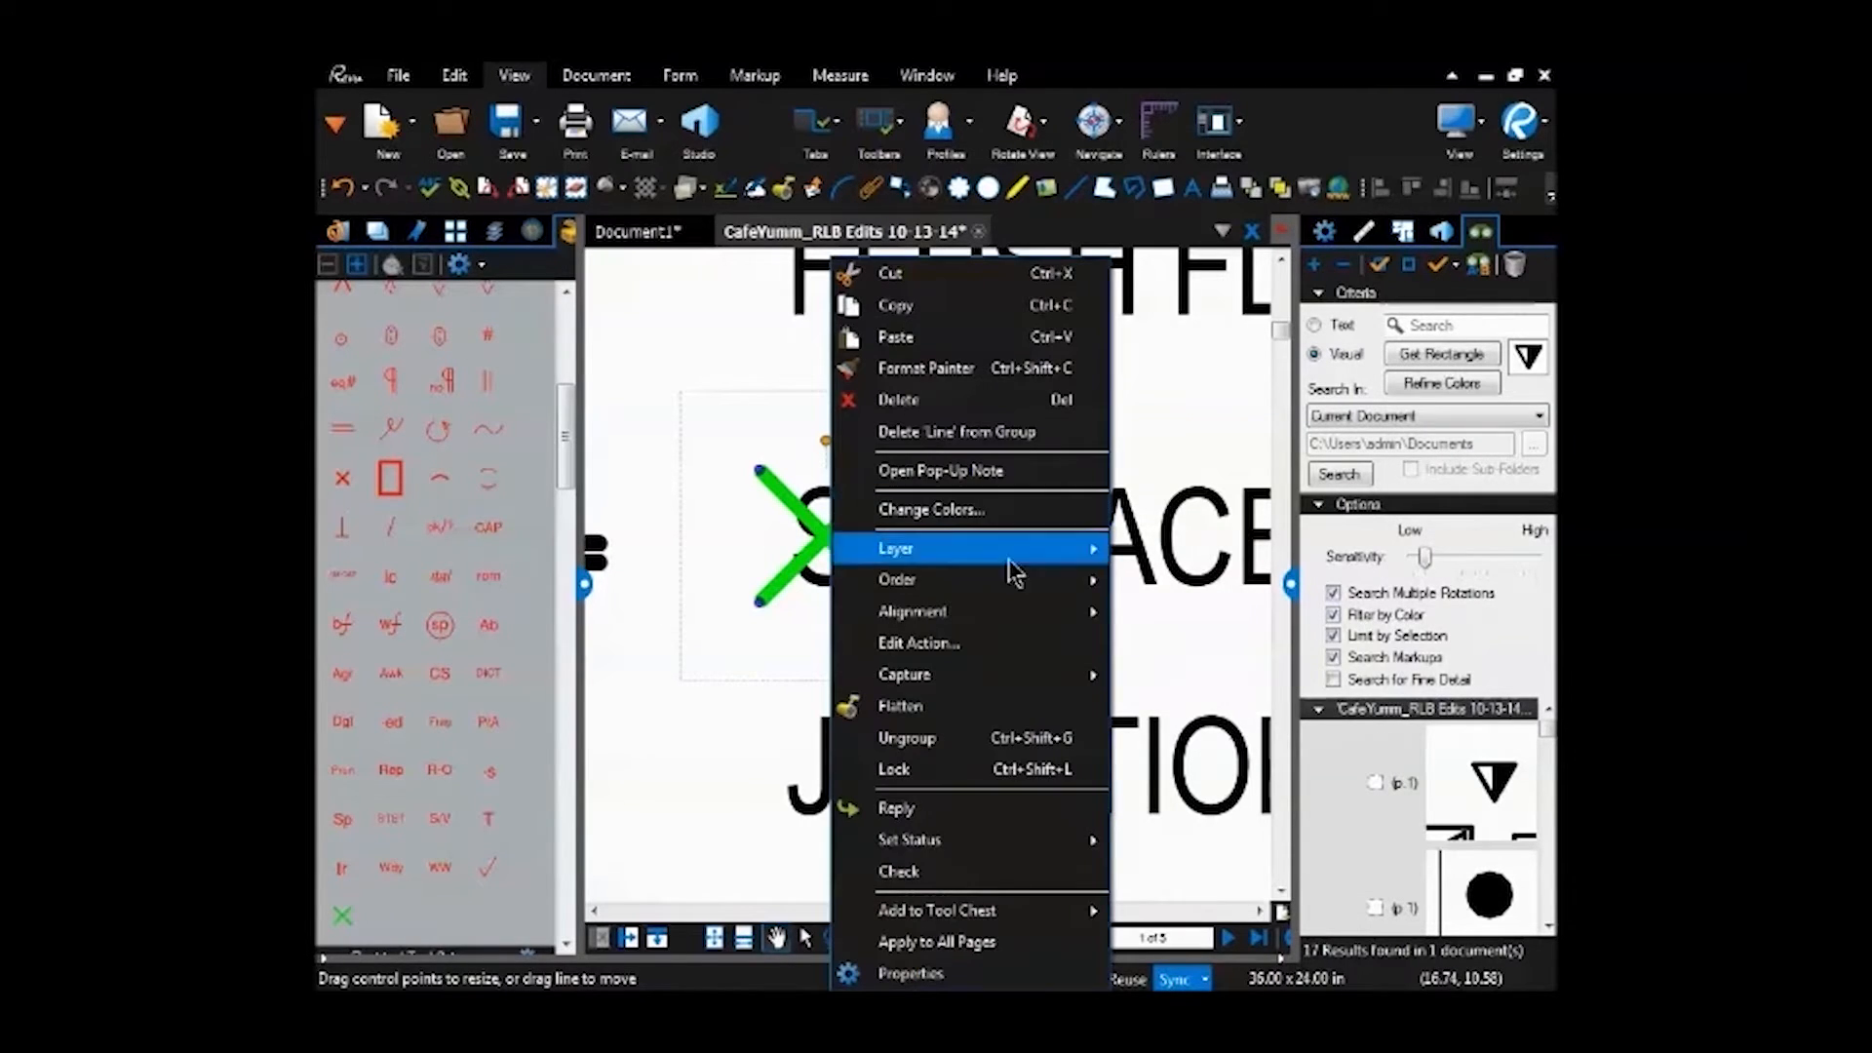
mouse_move(1008, 907)
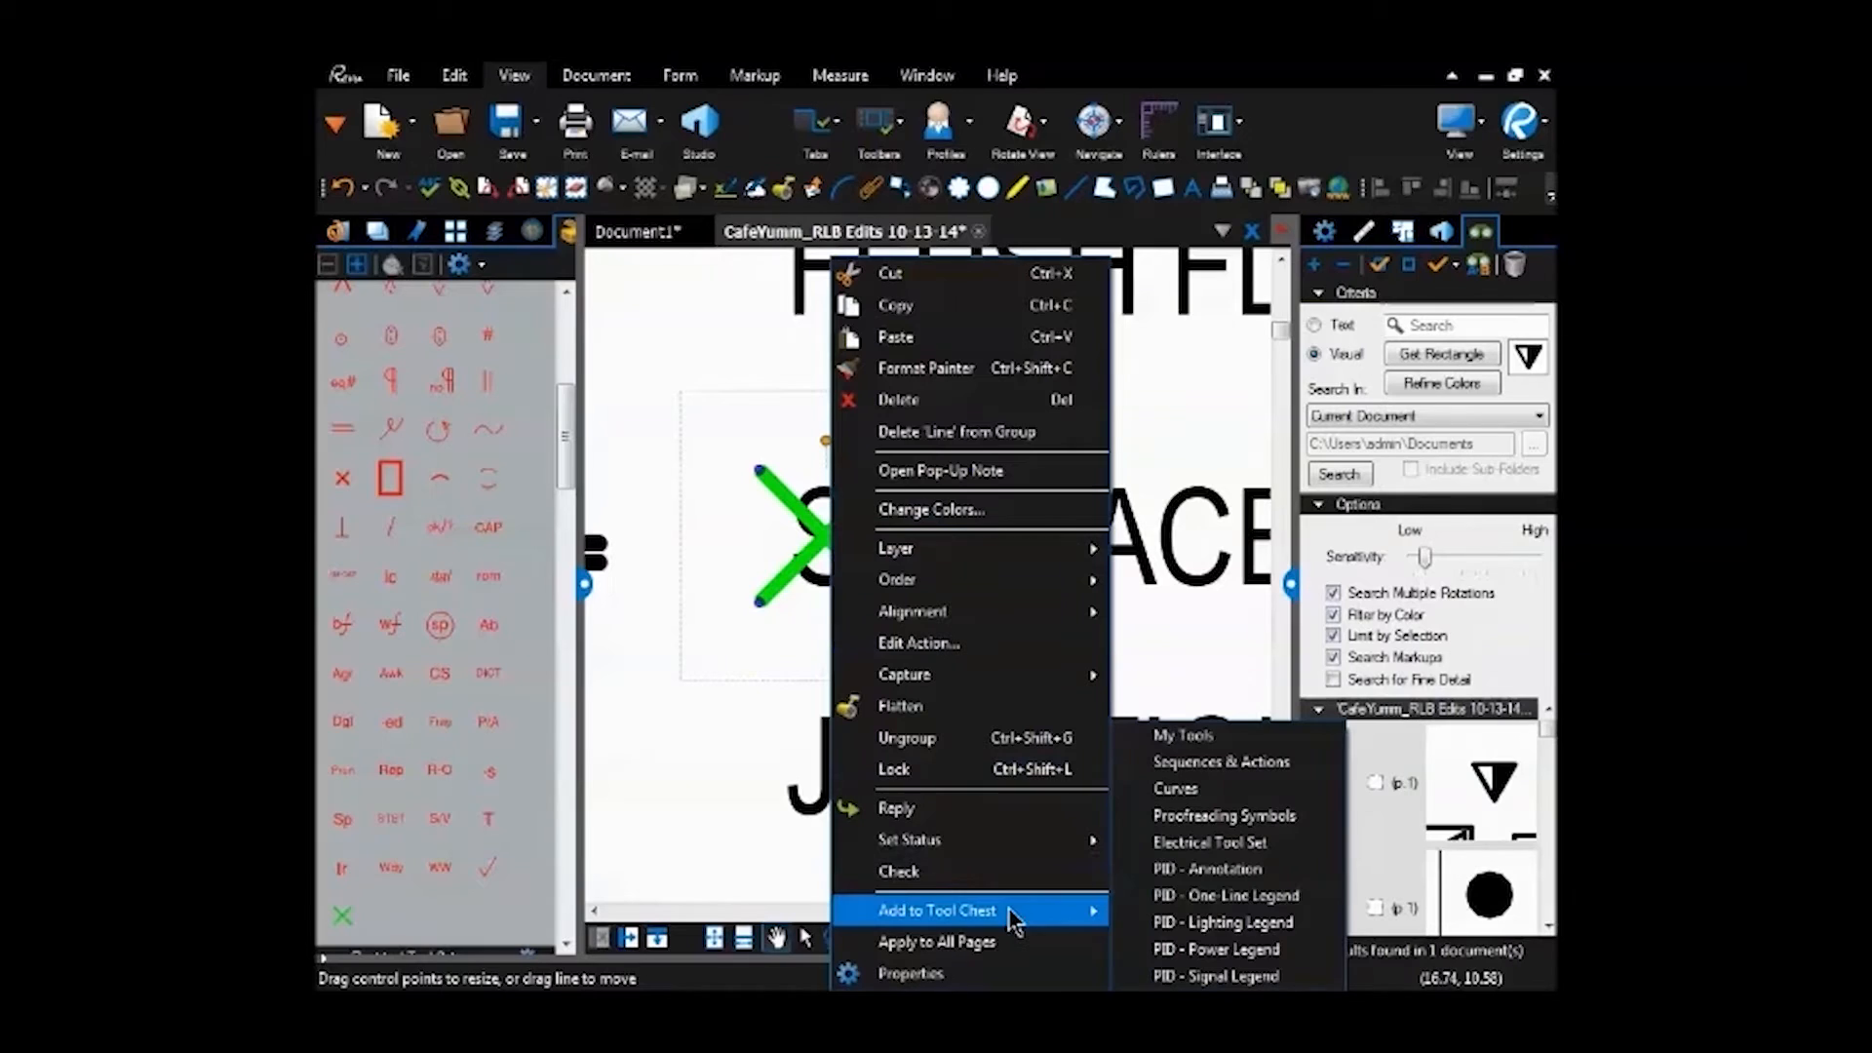
left_click(1260, 817)
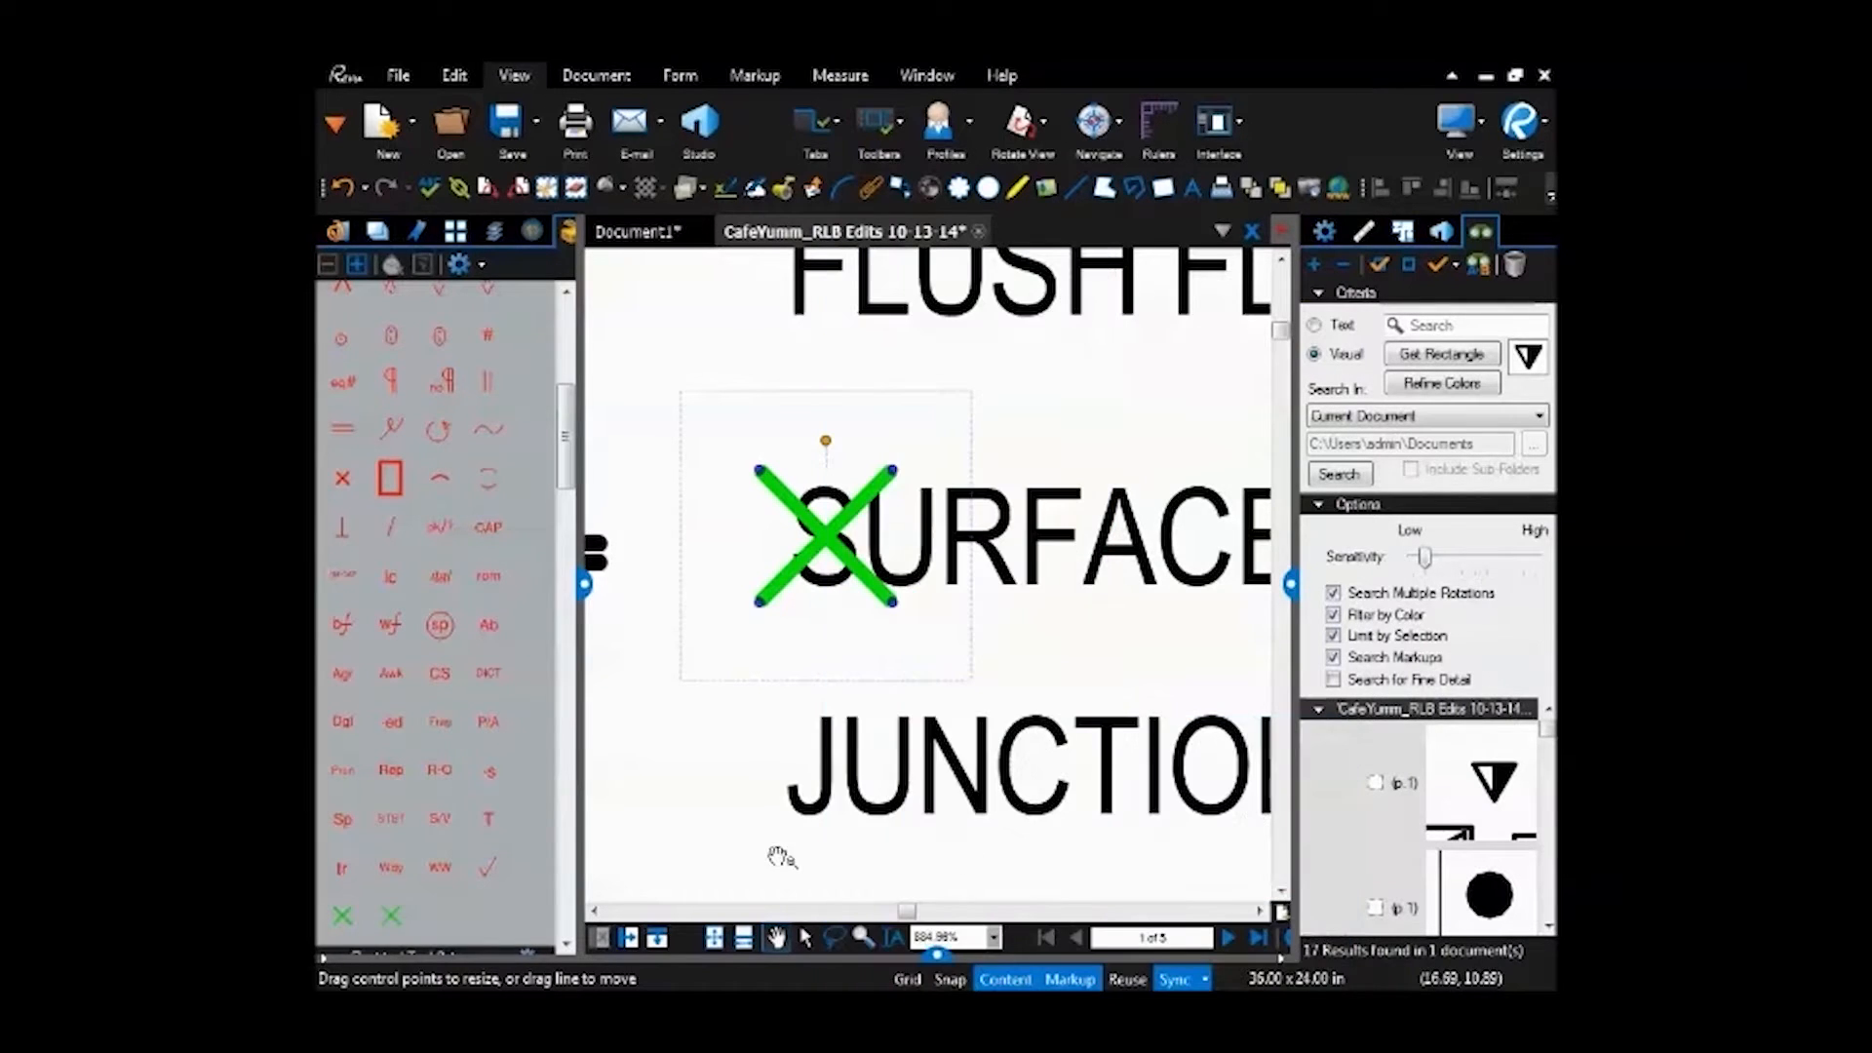
Place one X with each of the two green X tools between the SURFACE and JUNCTION lines.
left_click(343, 916)
left_click(731, 802)
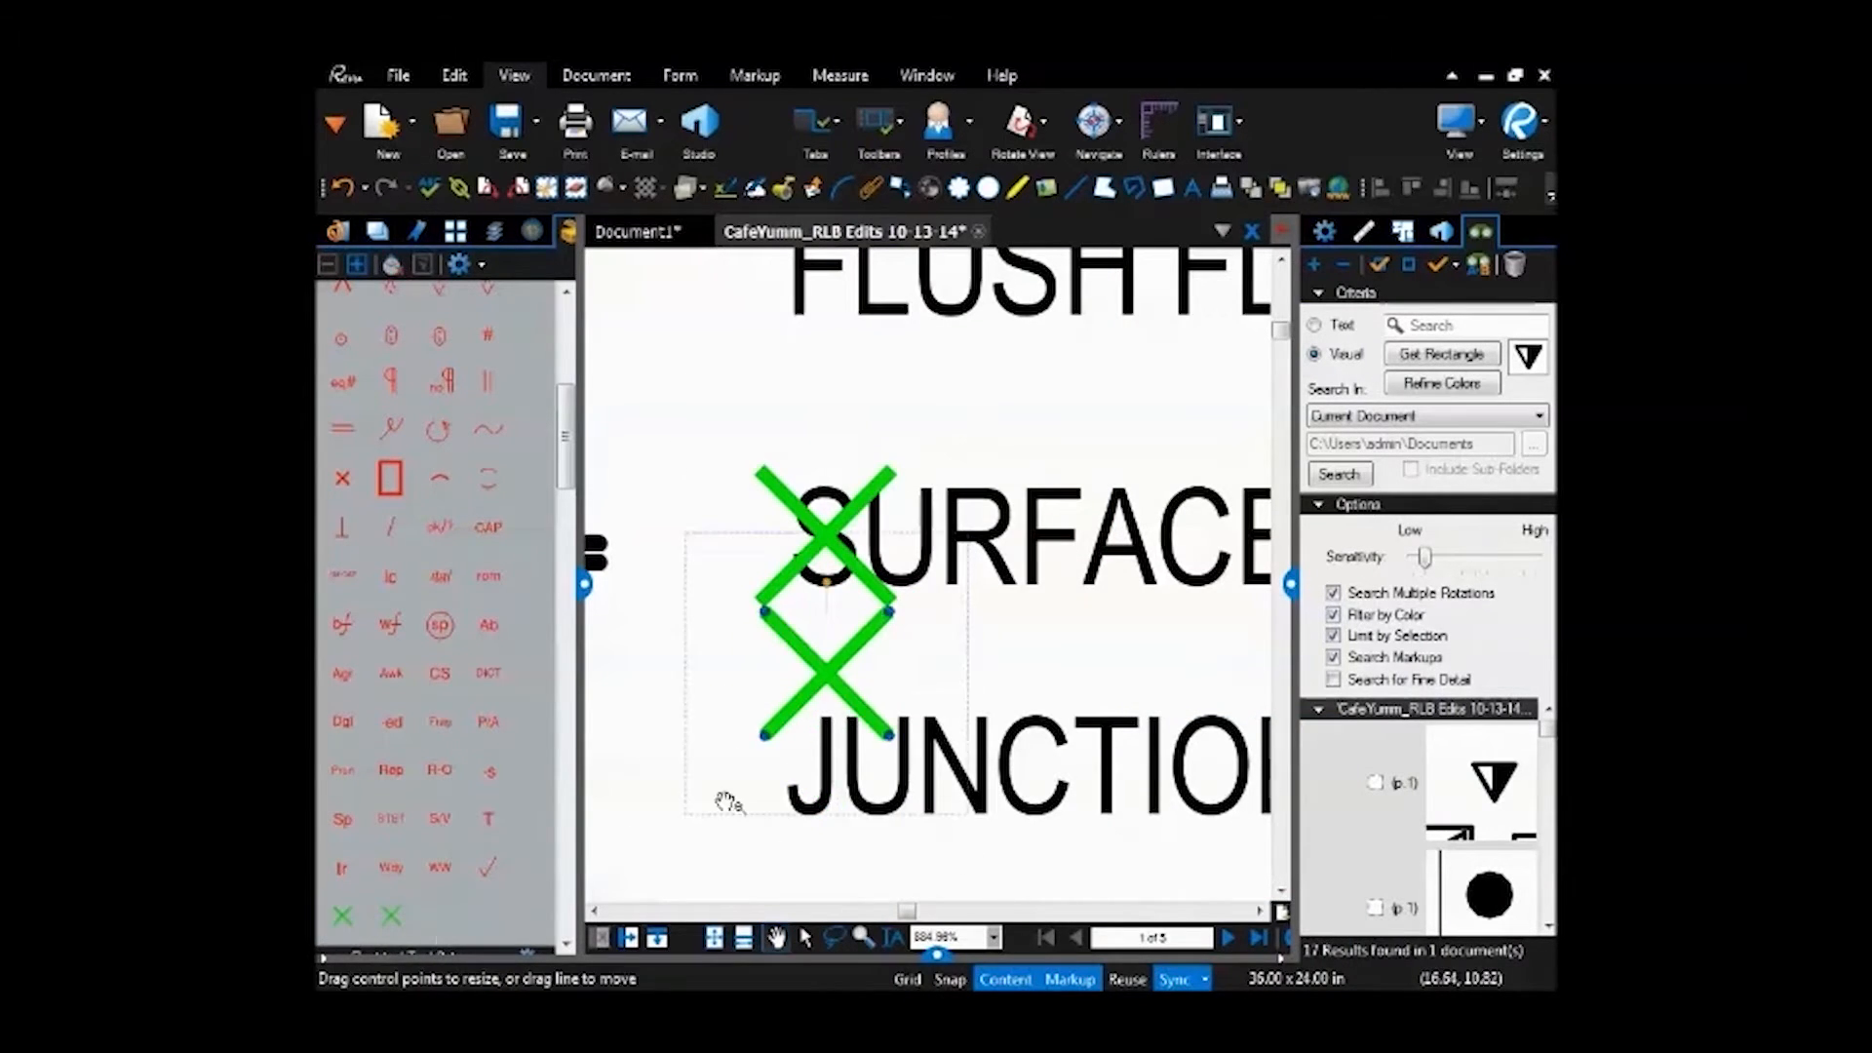
left_click(381, 916)
left_click(985, 647)
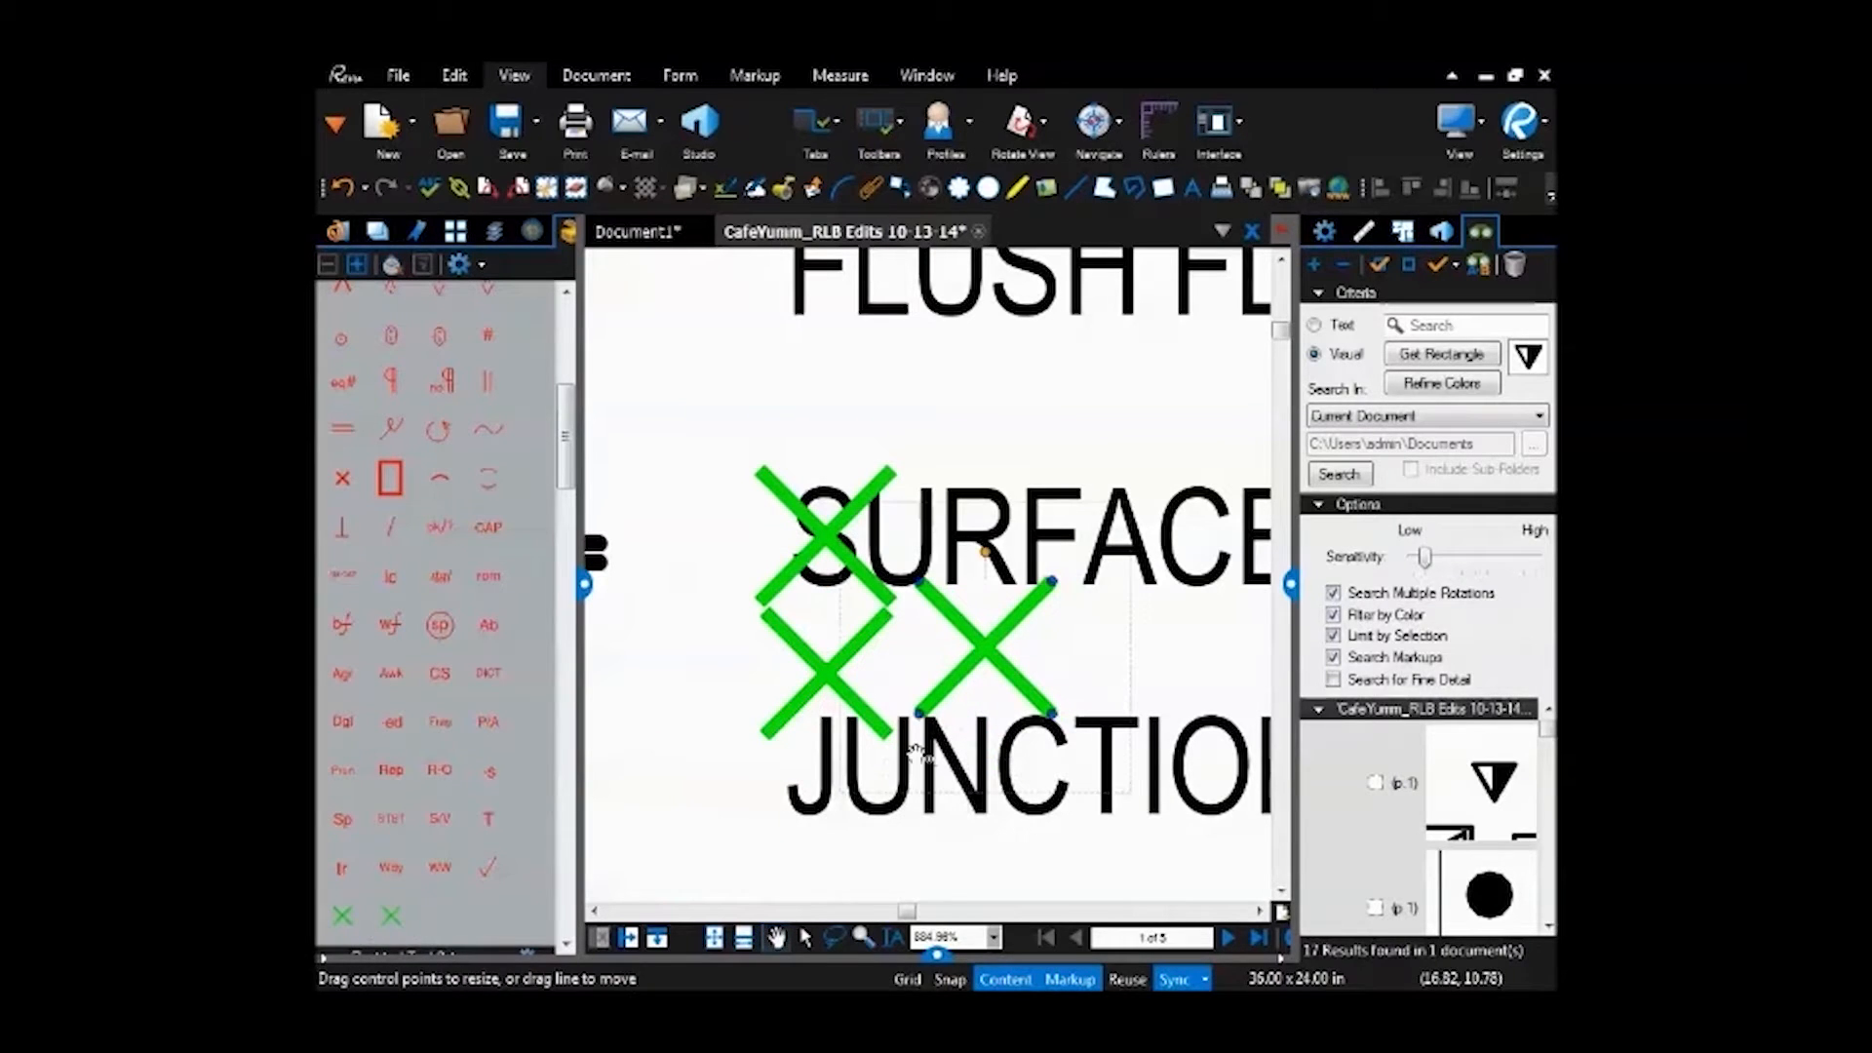
Delete both green X tools from the Proofreading Symbols tool set.
right_click(385, 913)
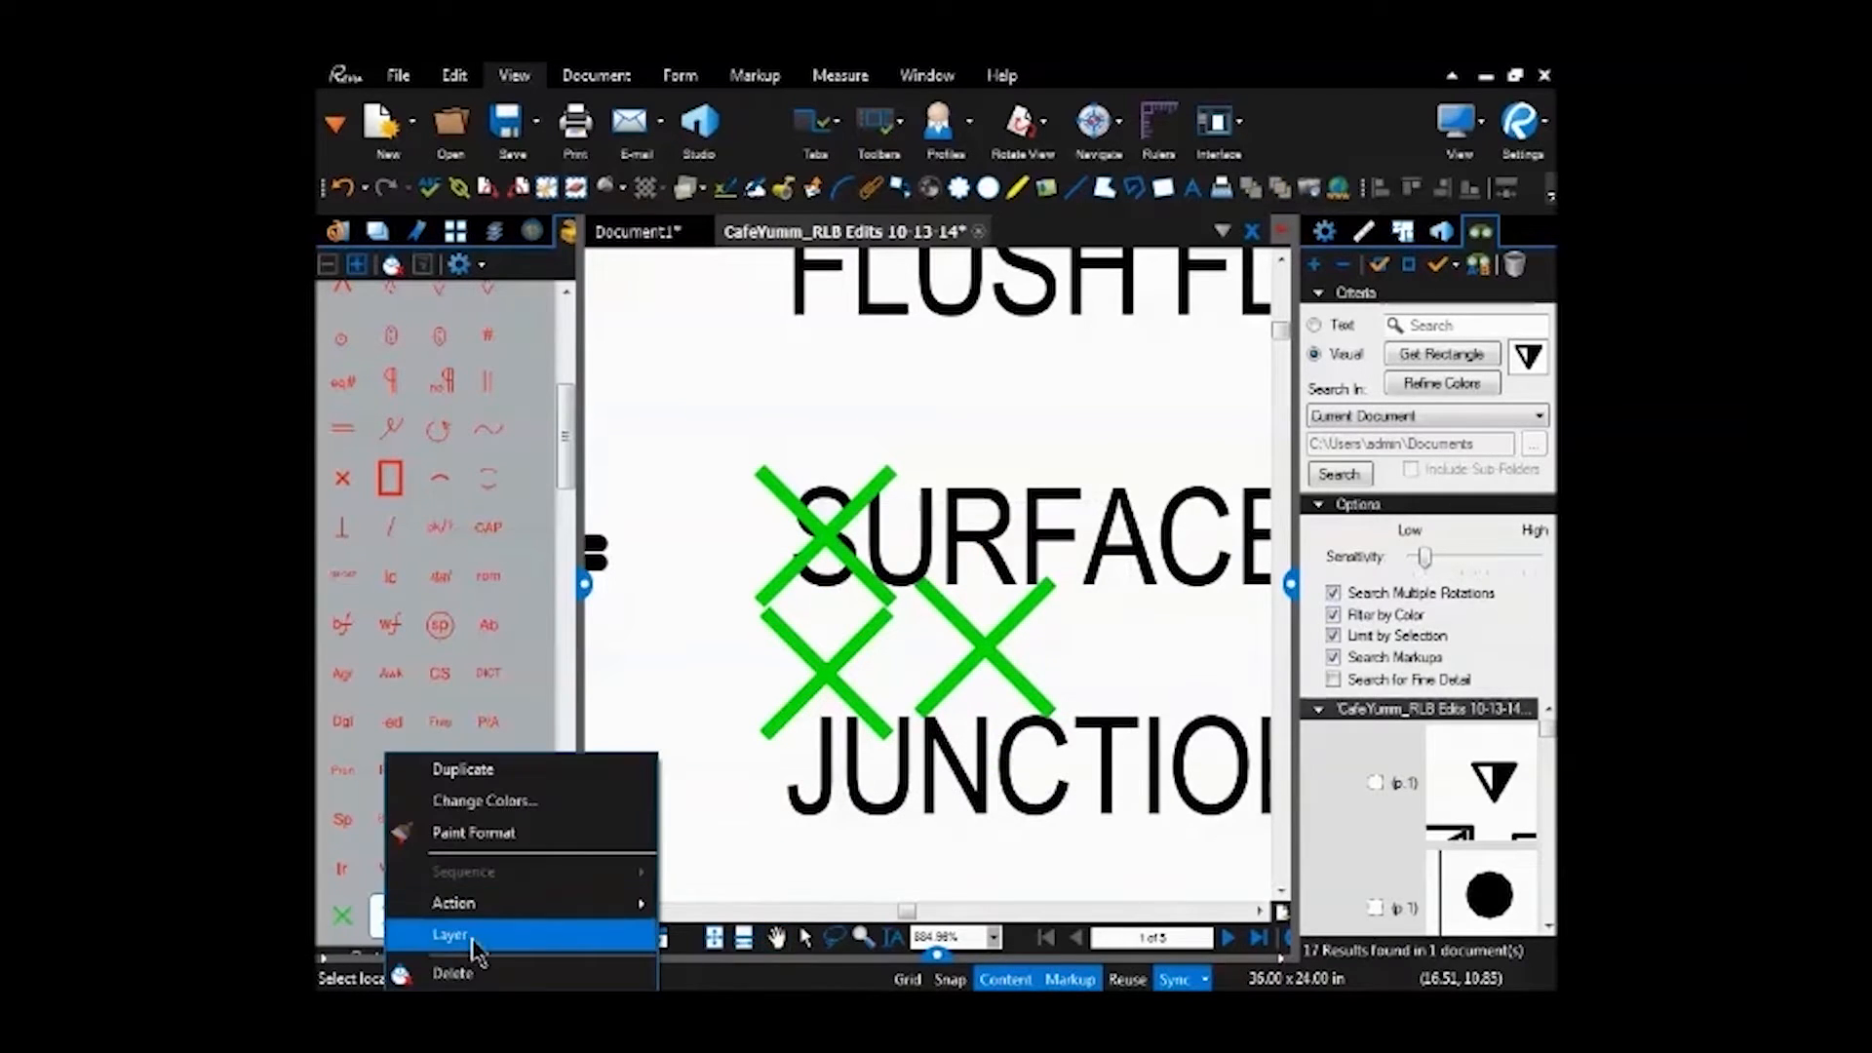
left_click(464, 969)
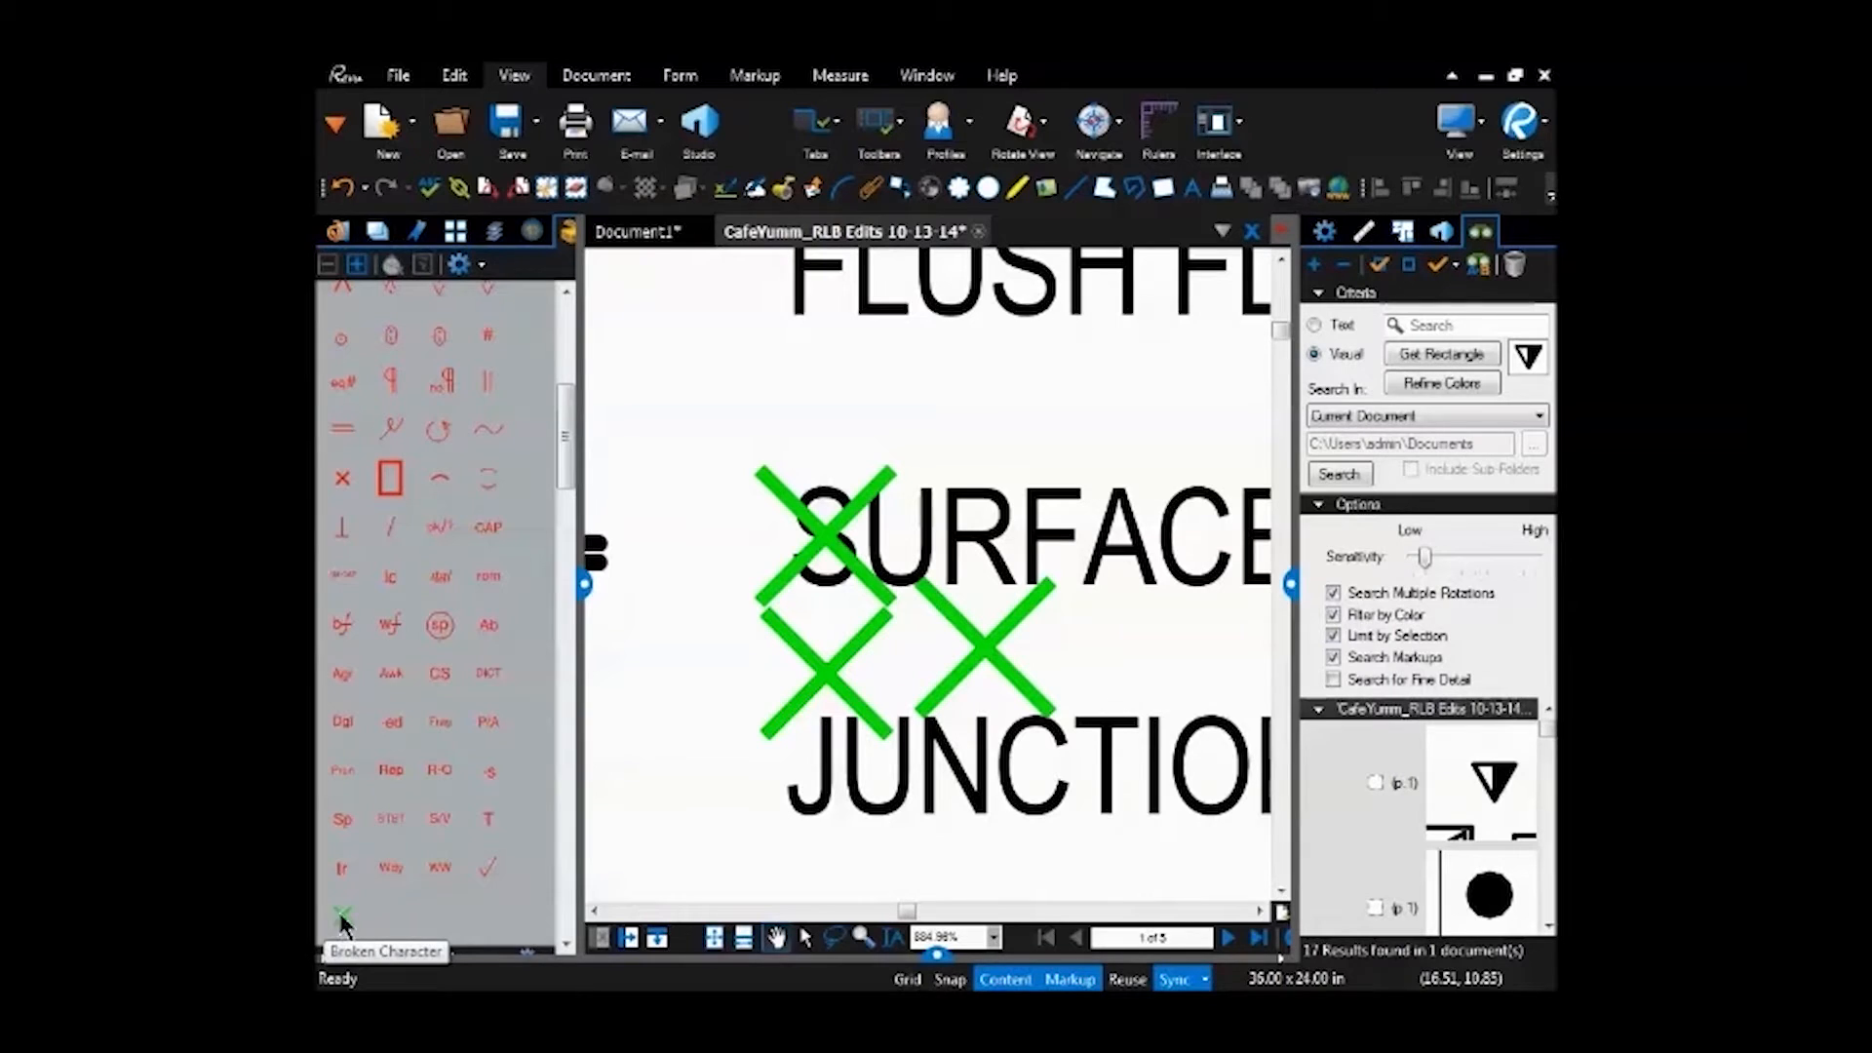
right_click(339, 913)
left_click(385, 970)
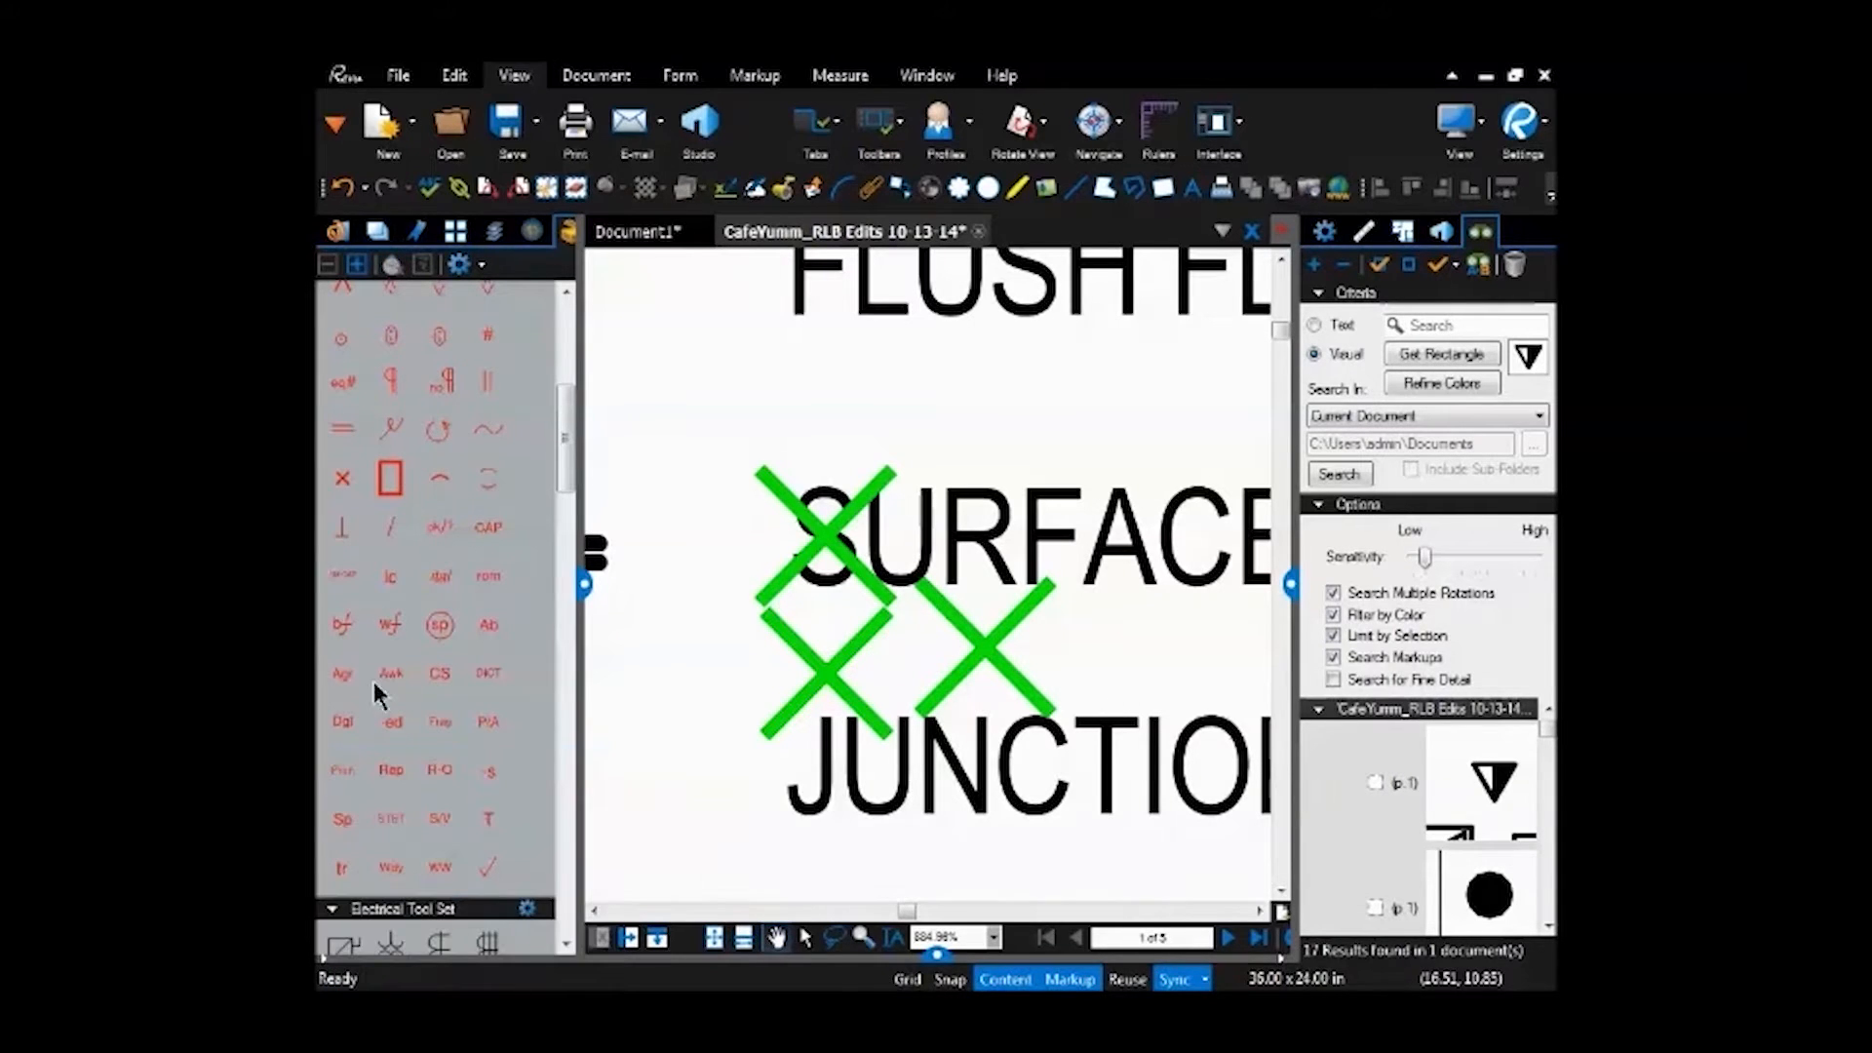
Try to add a new tool set titled "test", then cancel without saving its file.
left_click_drag(564, 460, 564, 447)
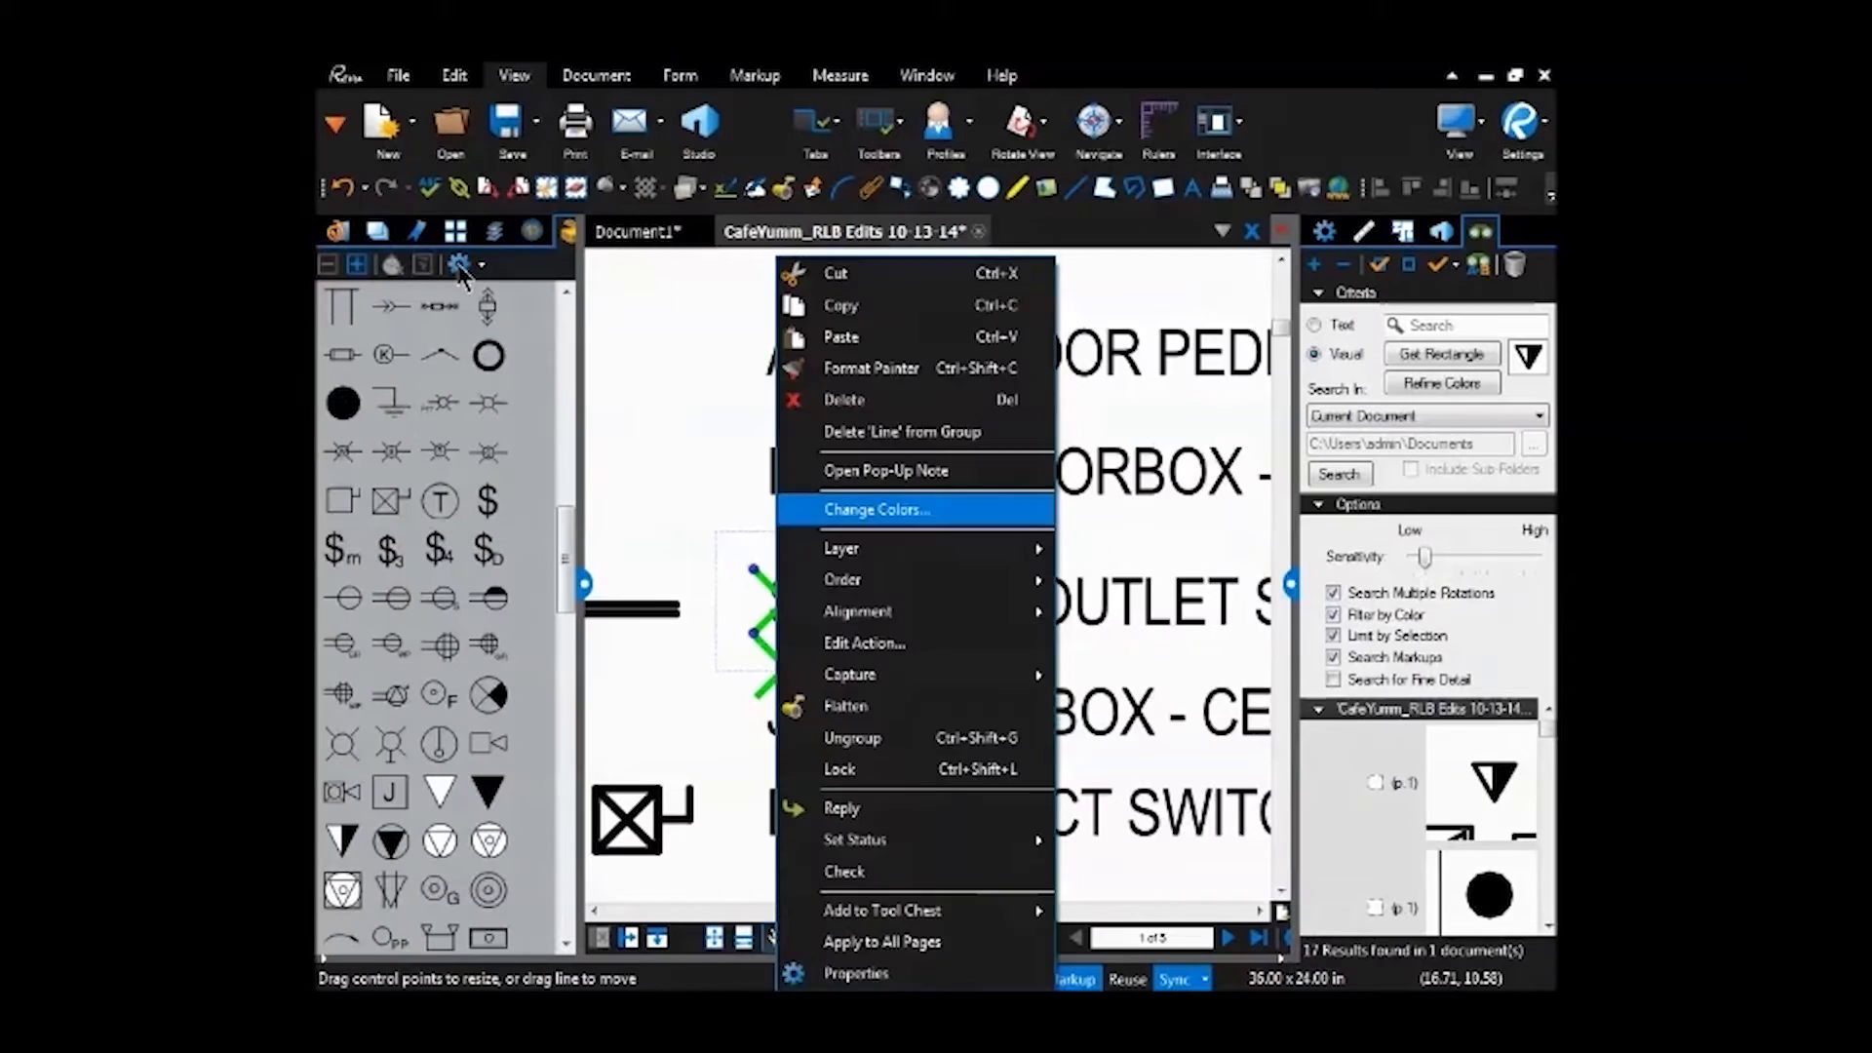
left_click(459, 268)
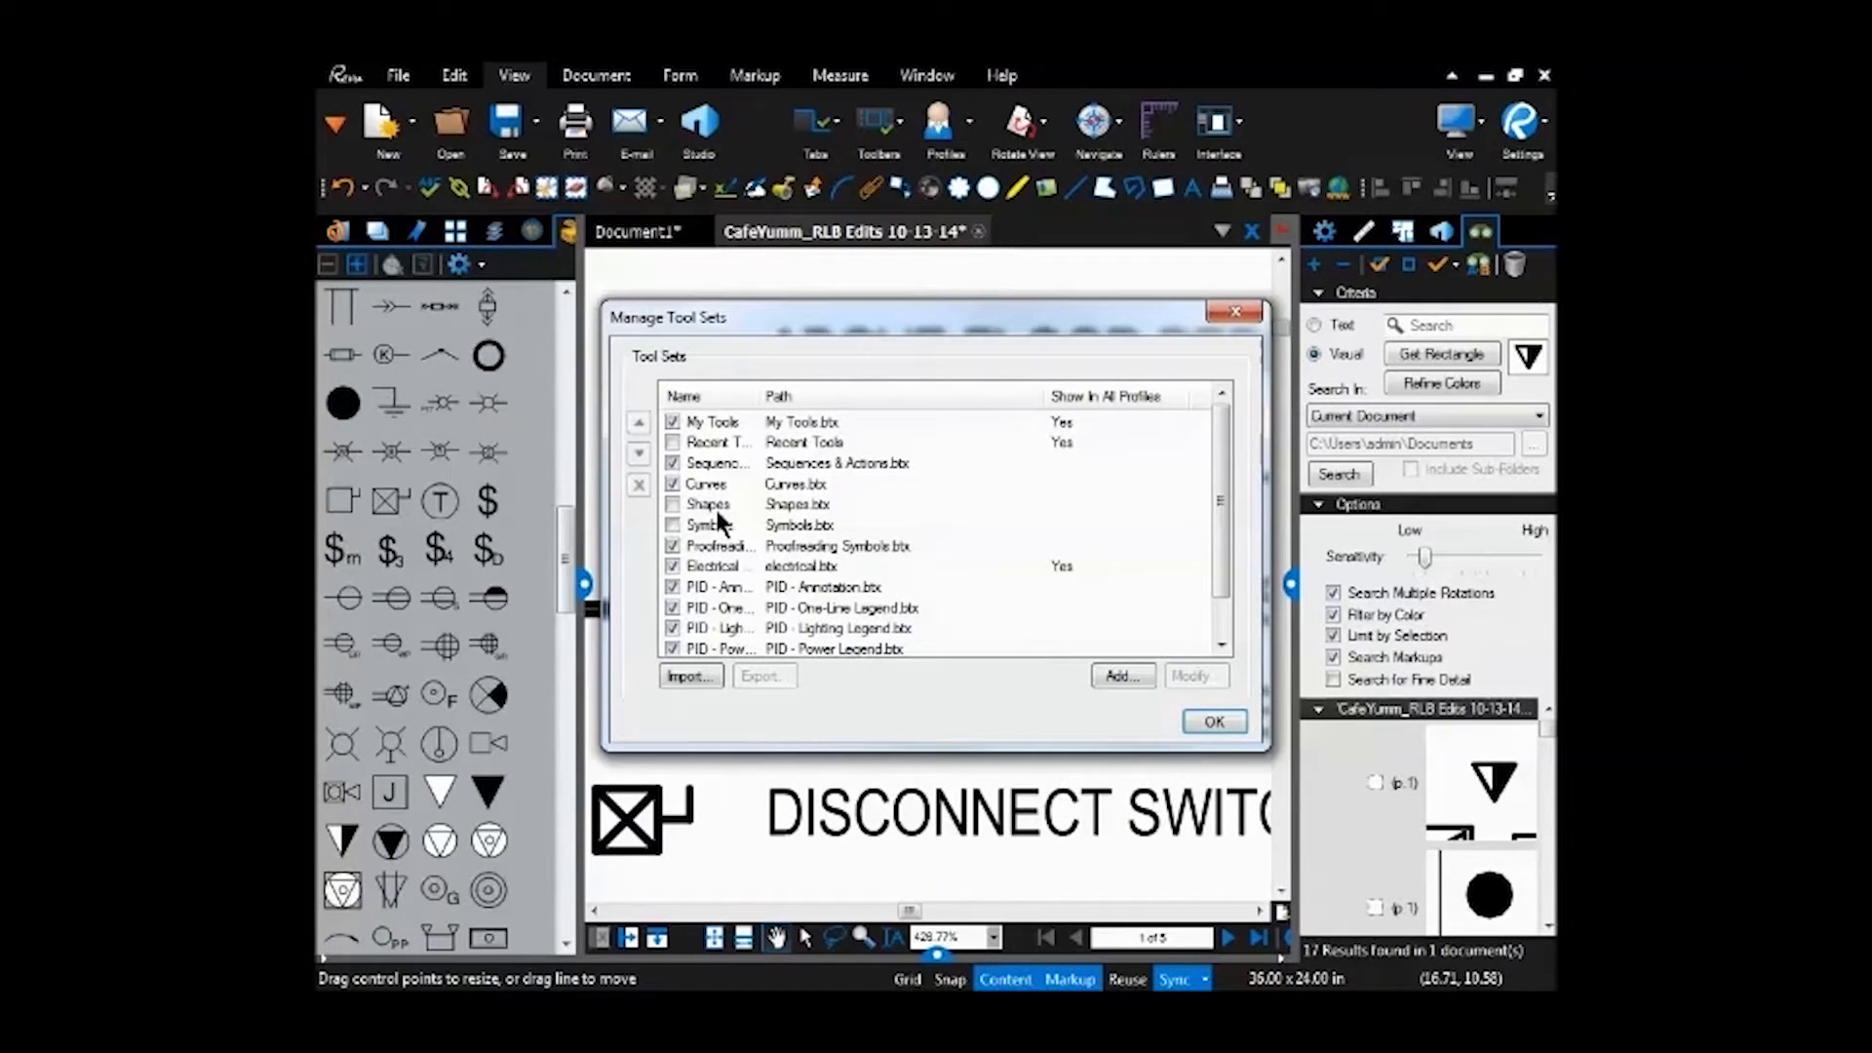
left_click(1119, 675)
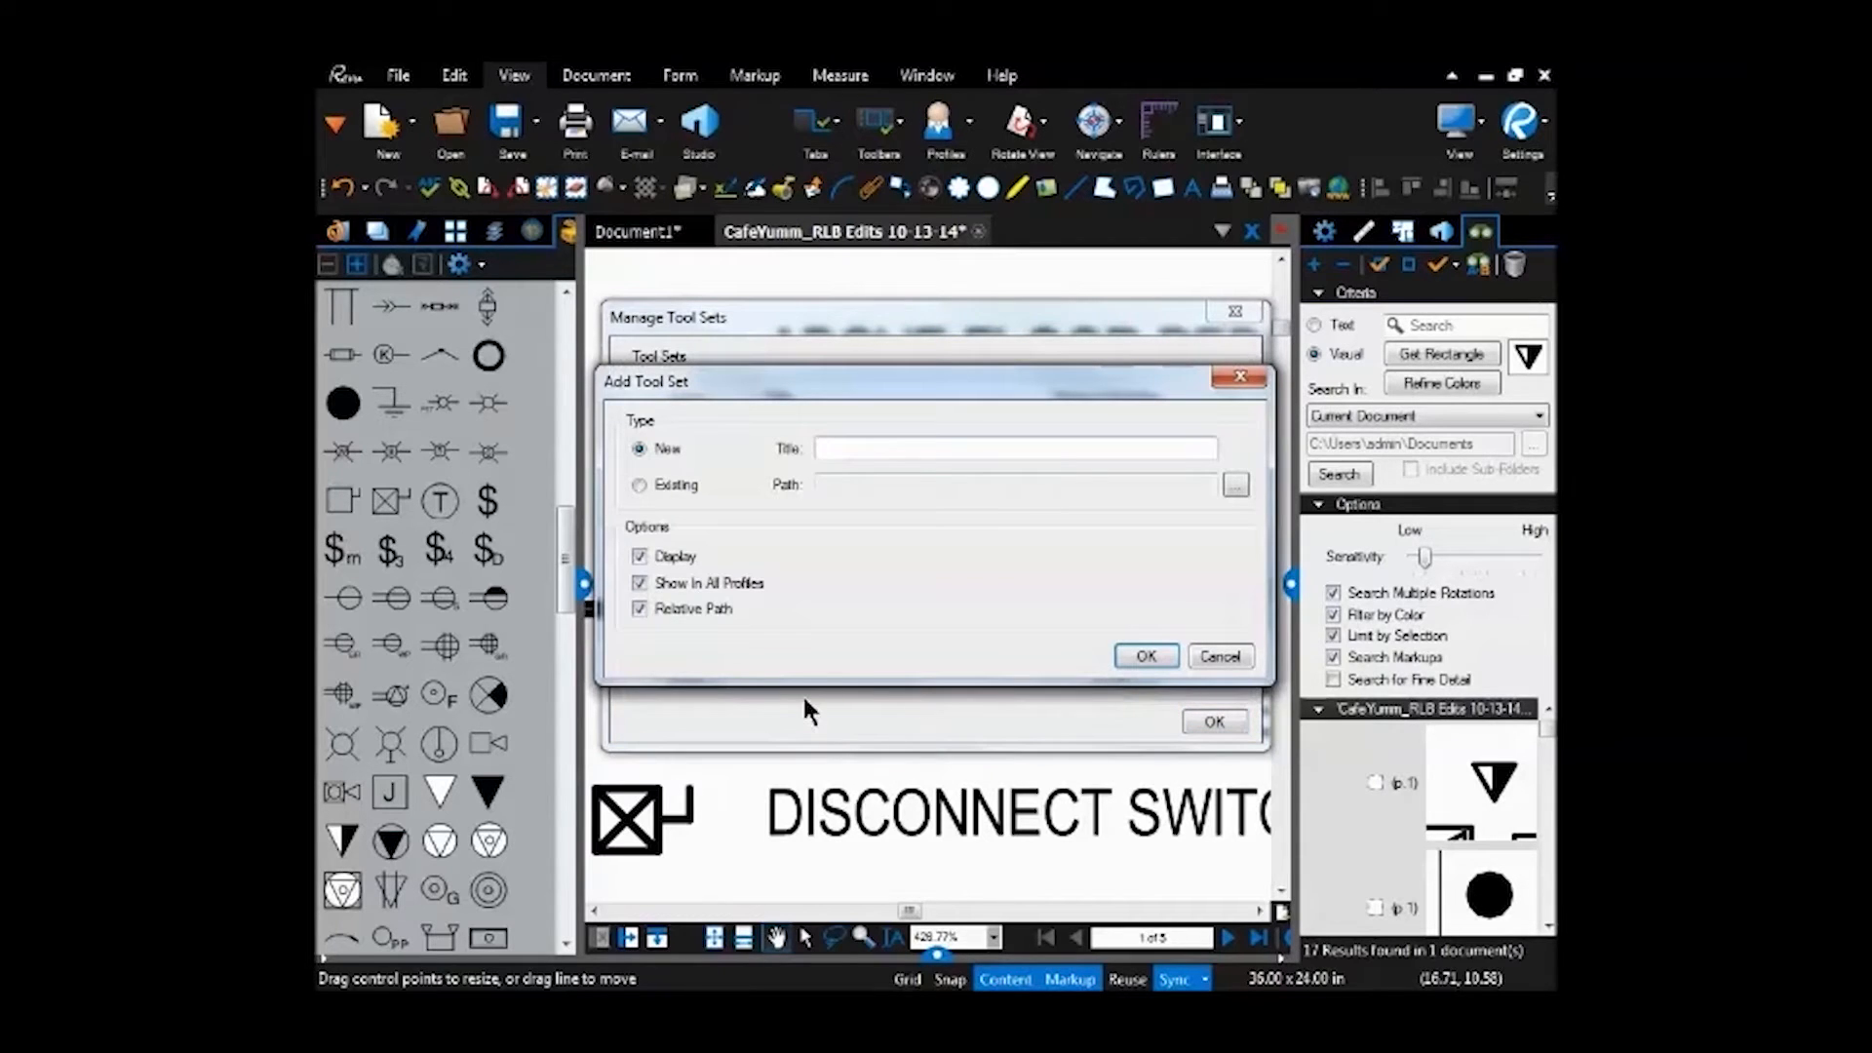
type("test")
left_click(1143, 667)
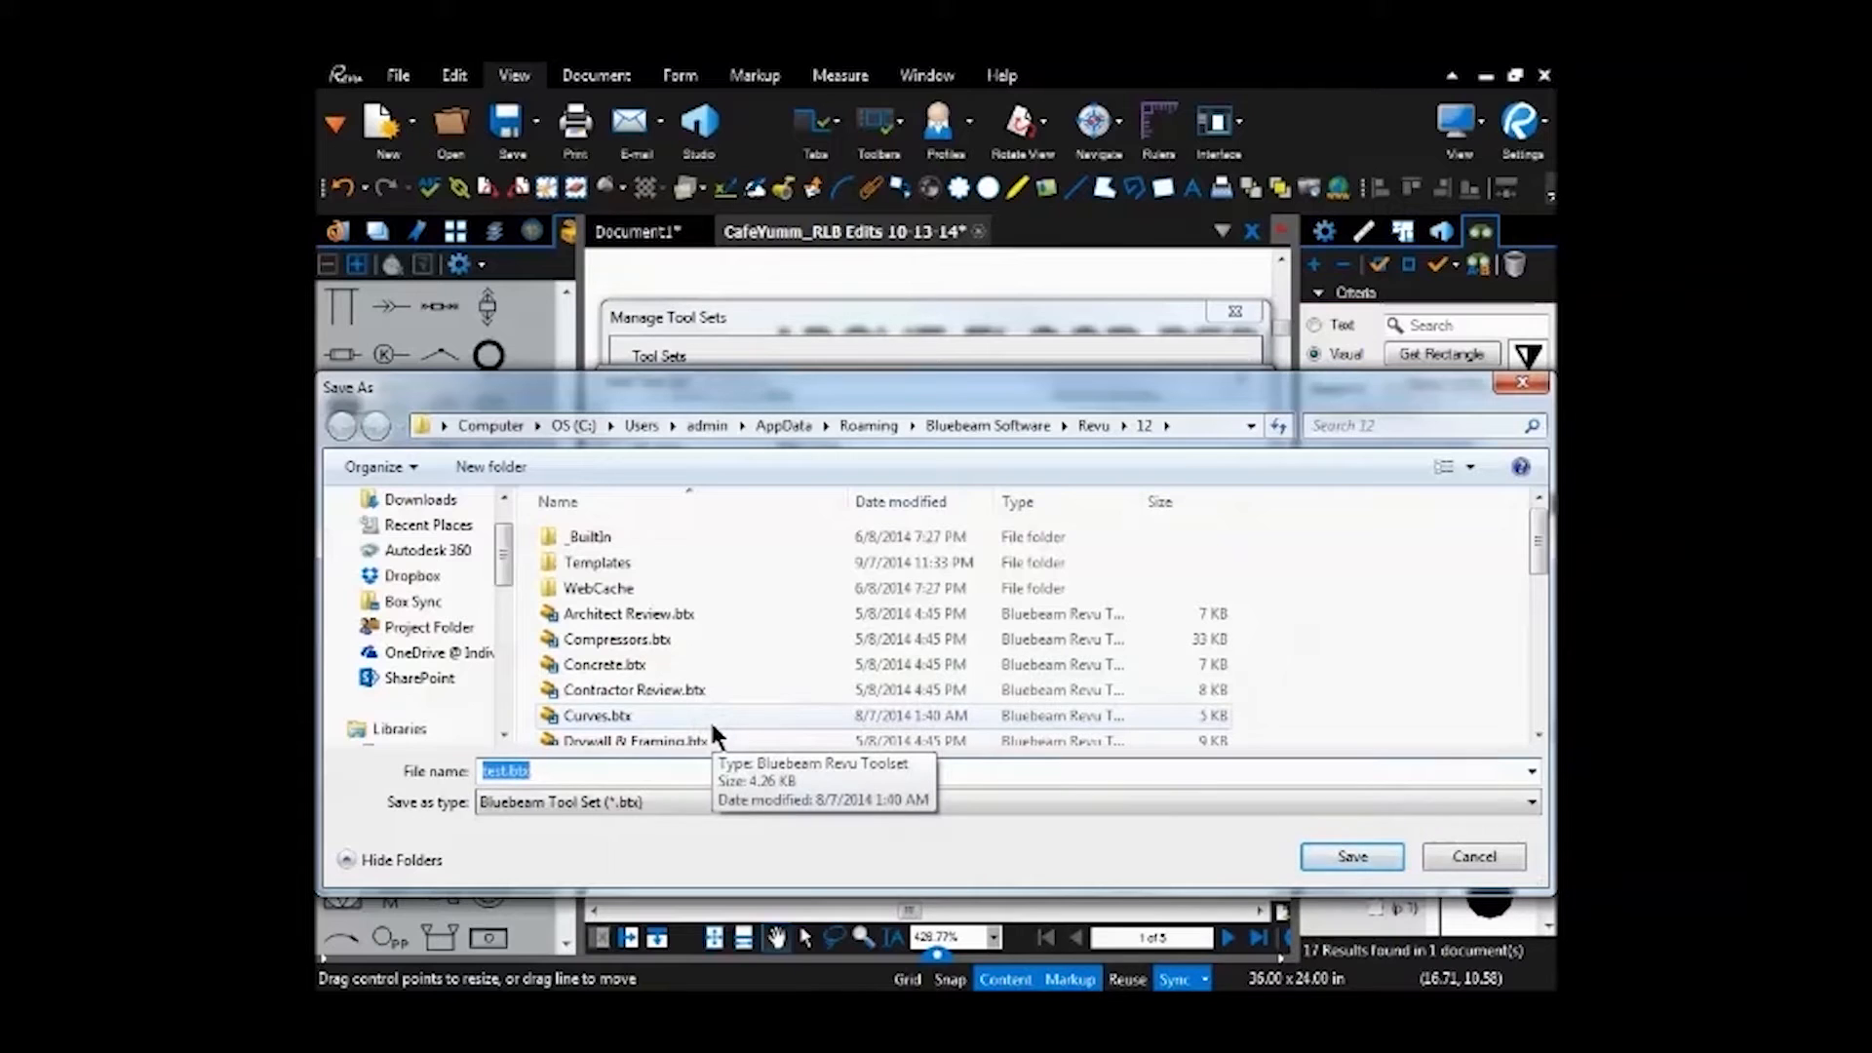
left_click(1474, 856)
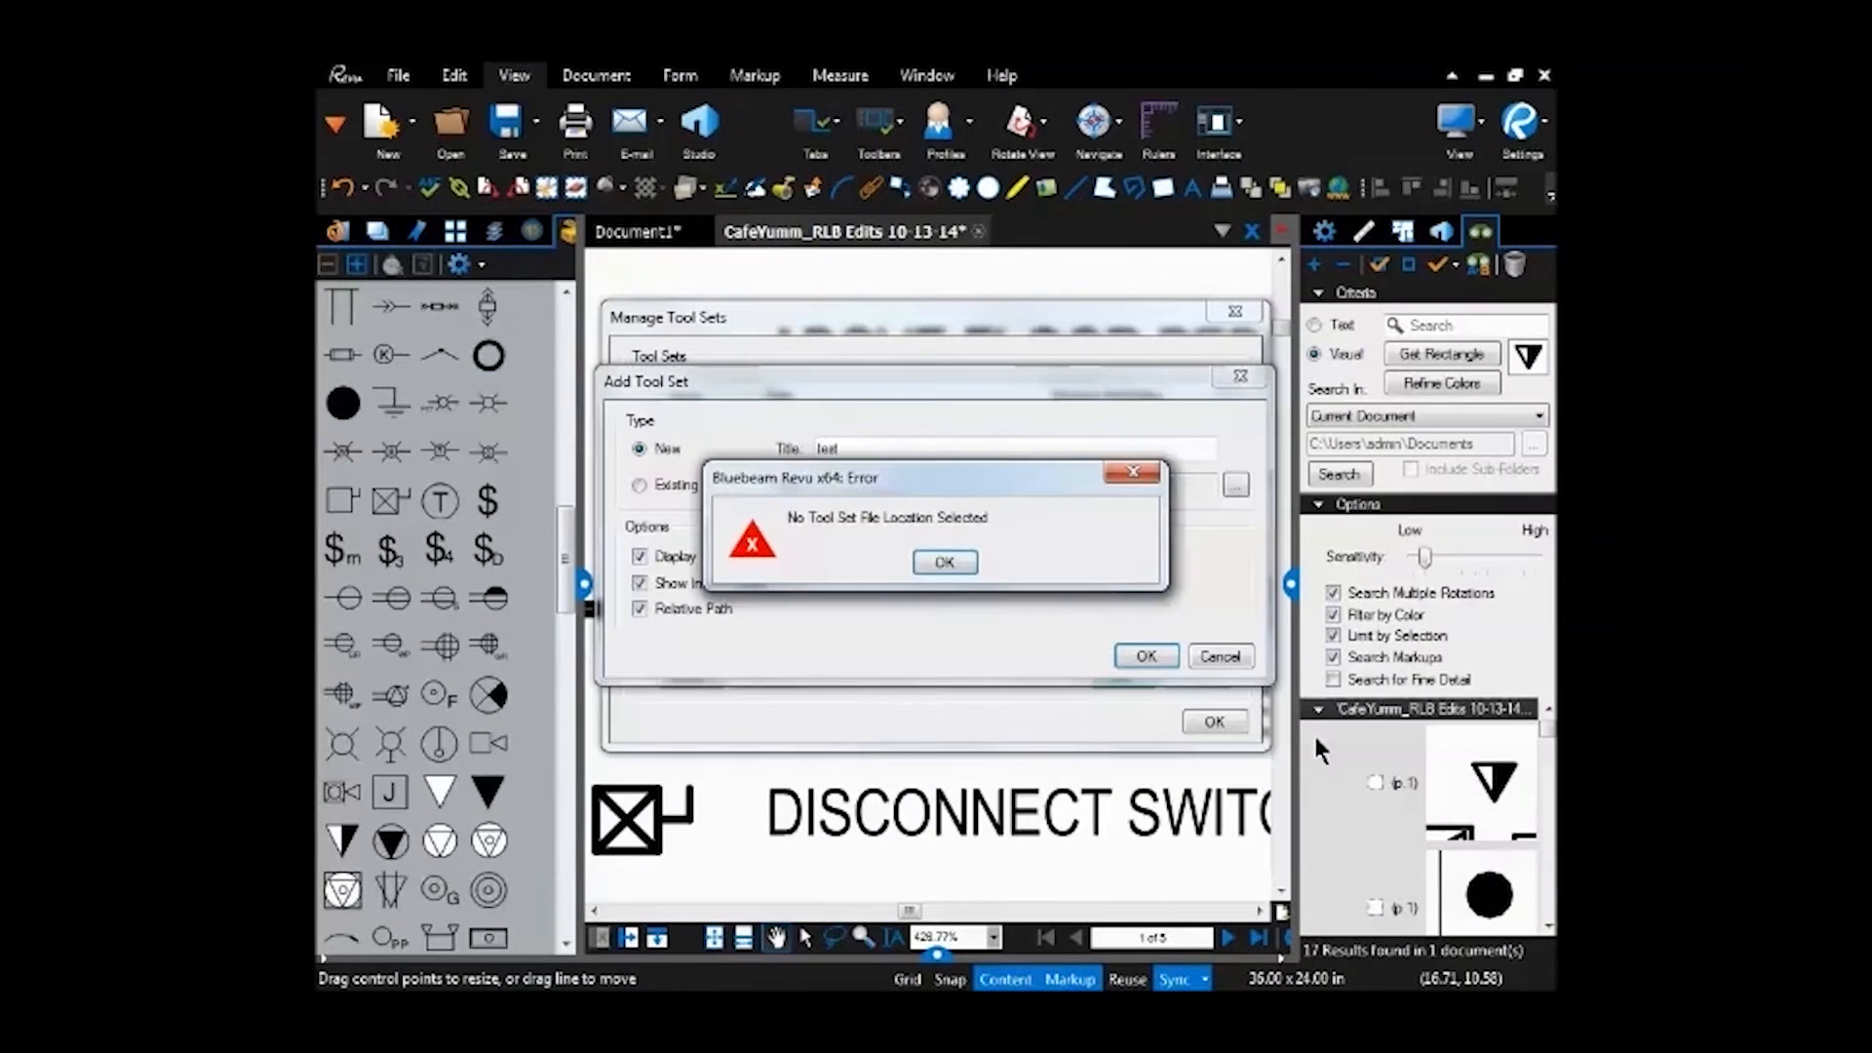
left_click(943, 563)
left_click(1209, 660)
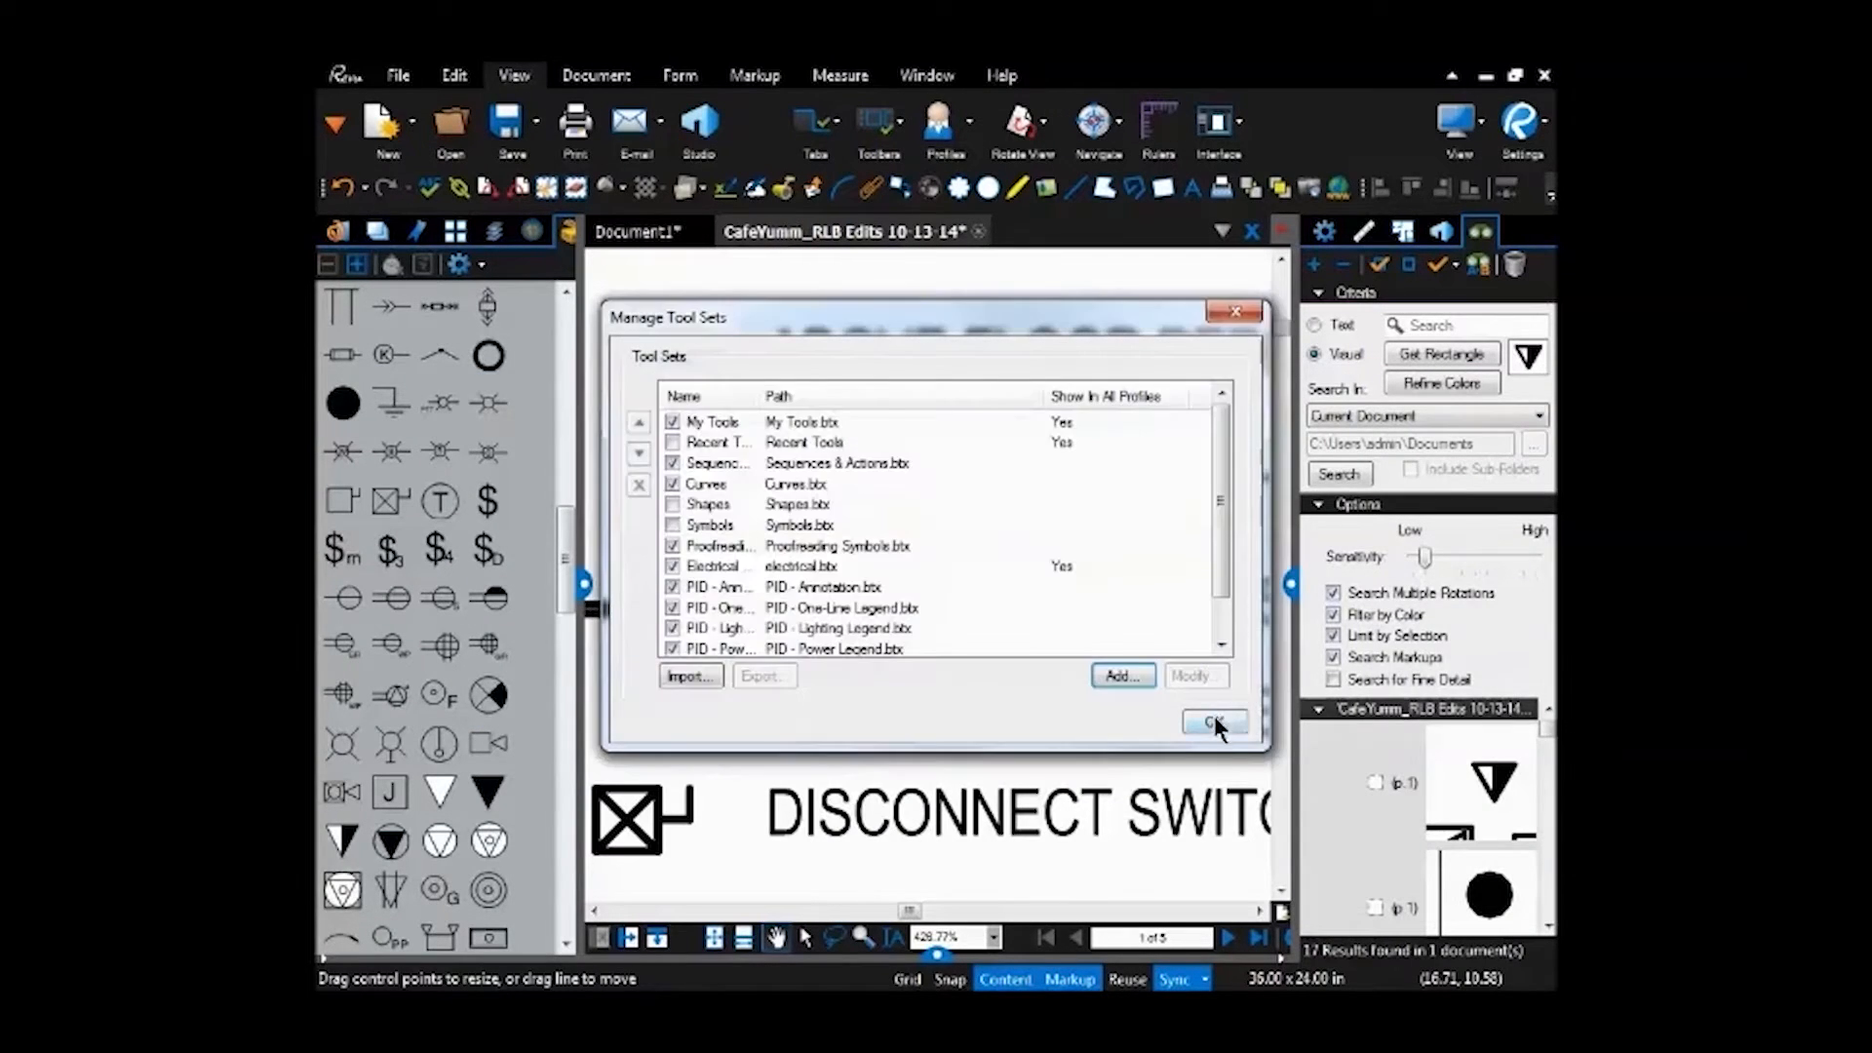
left_click(1213, 719)
Add the selected green X group to the My Tools tool set and bring that set into view in the Tool Chest.
right_click(866, 647)
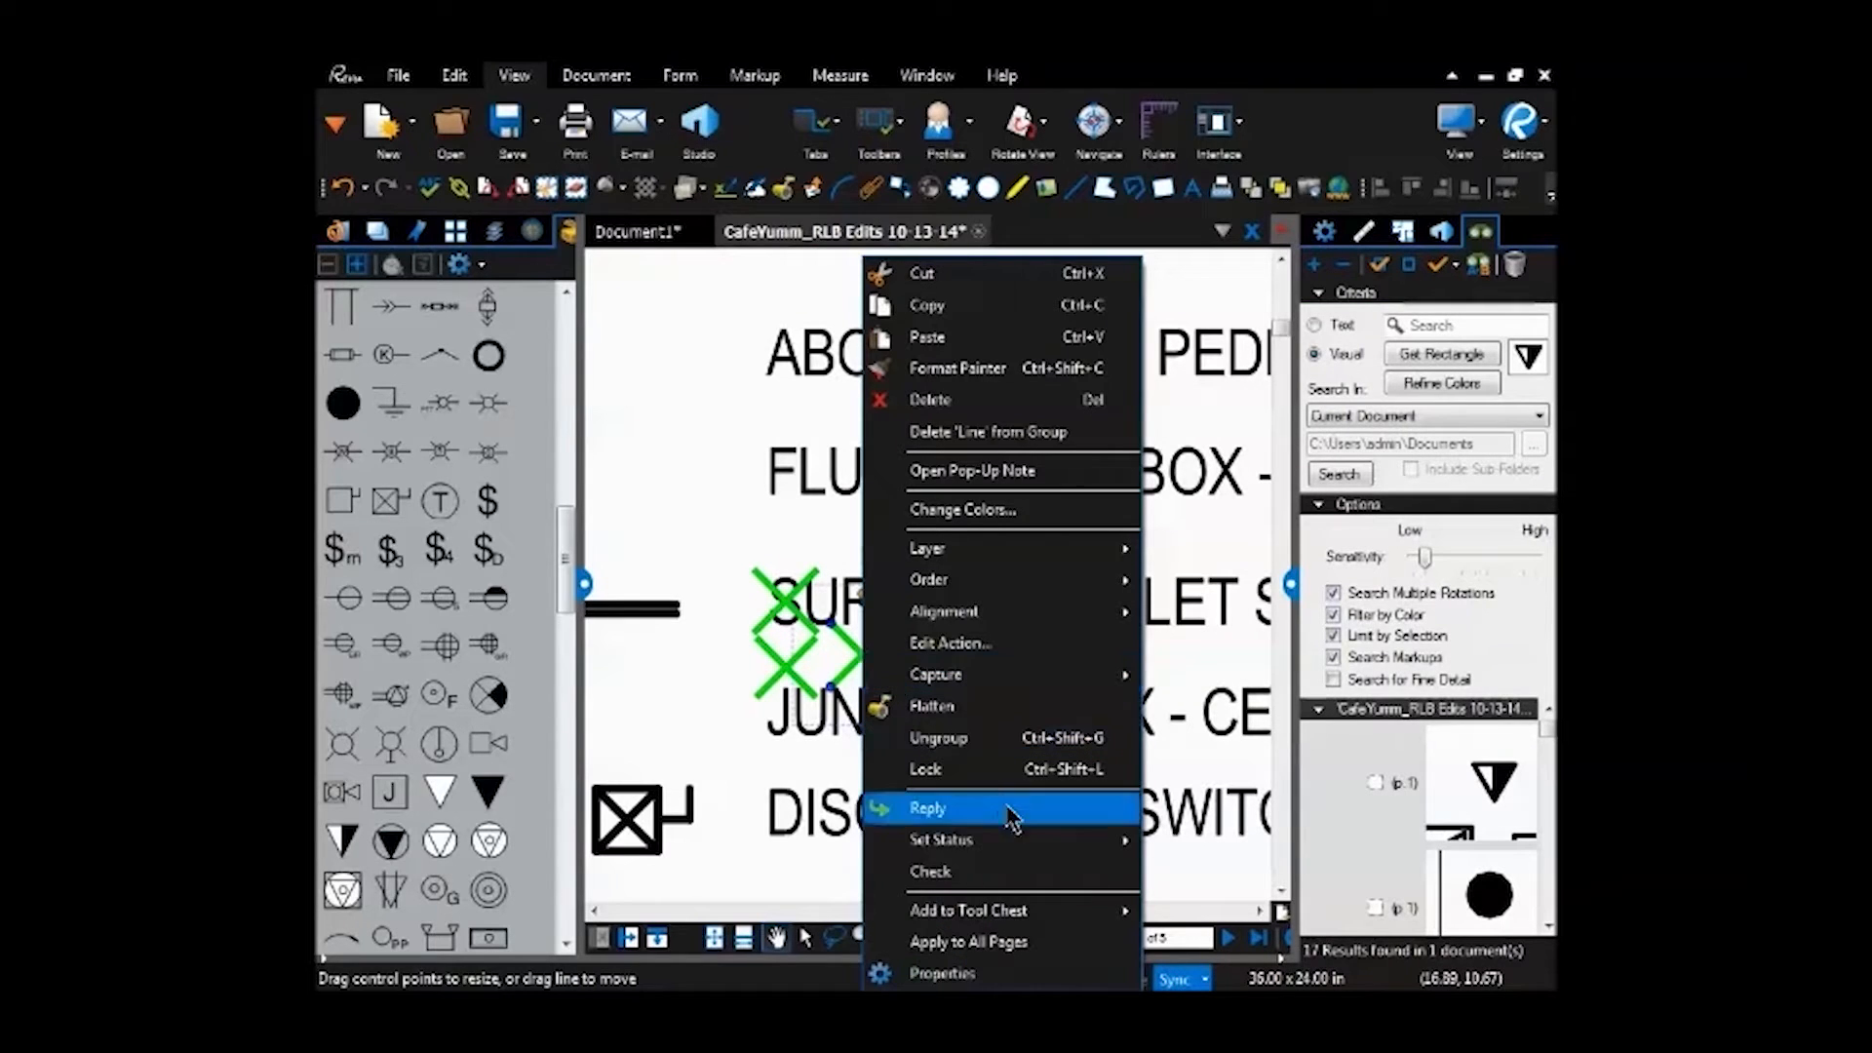
mouse_move(1082, 910)
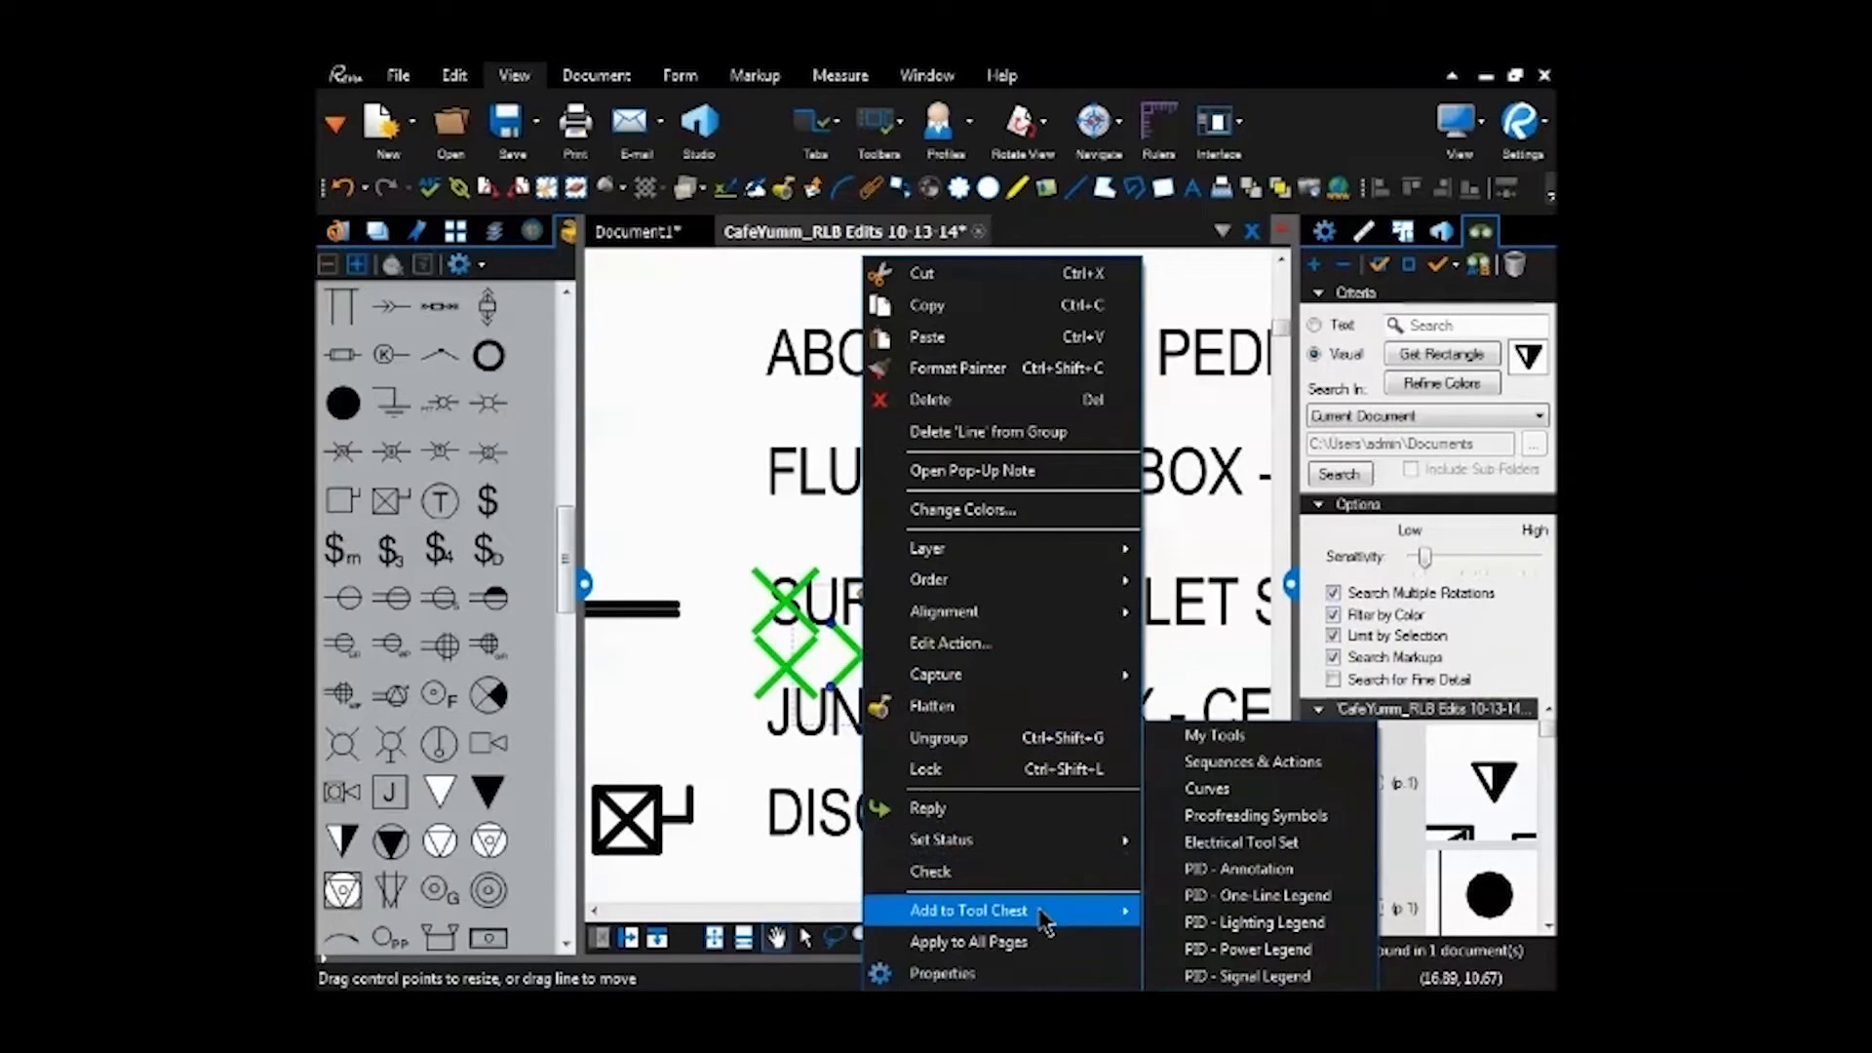
left_click(1228, 738)
left_click_drag(564, 560, 558, 359)
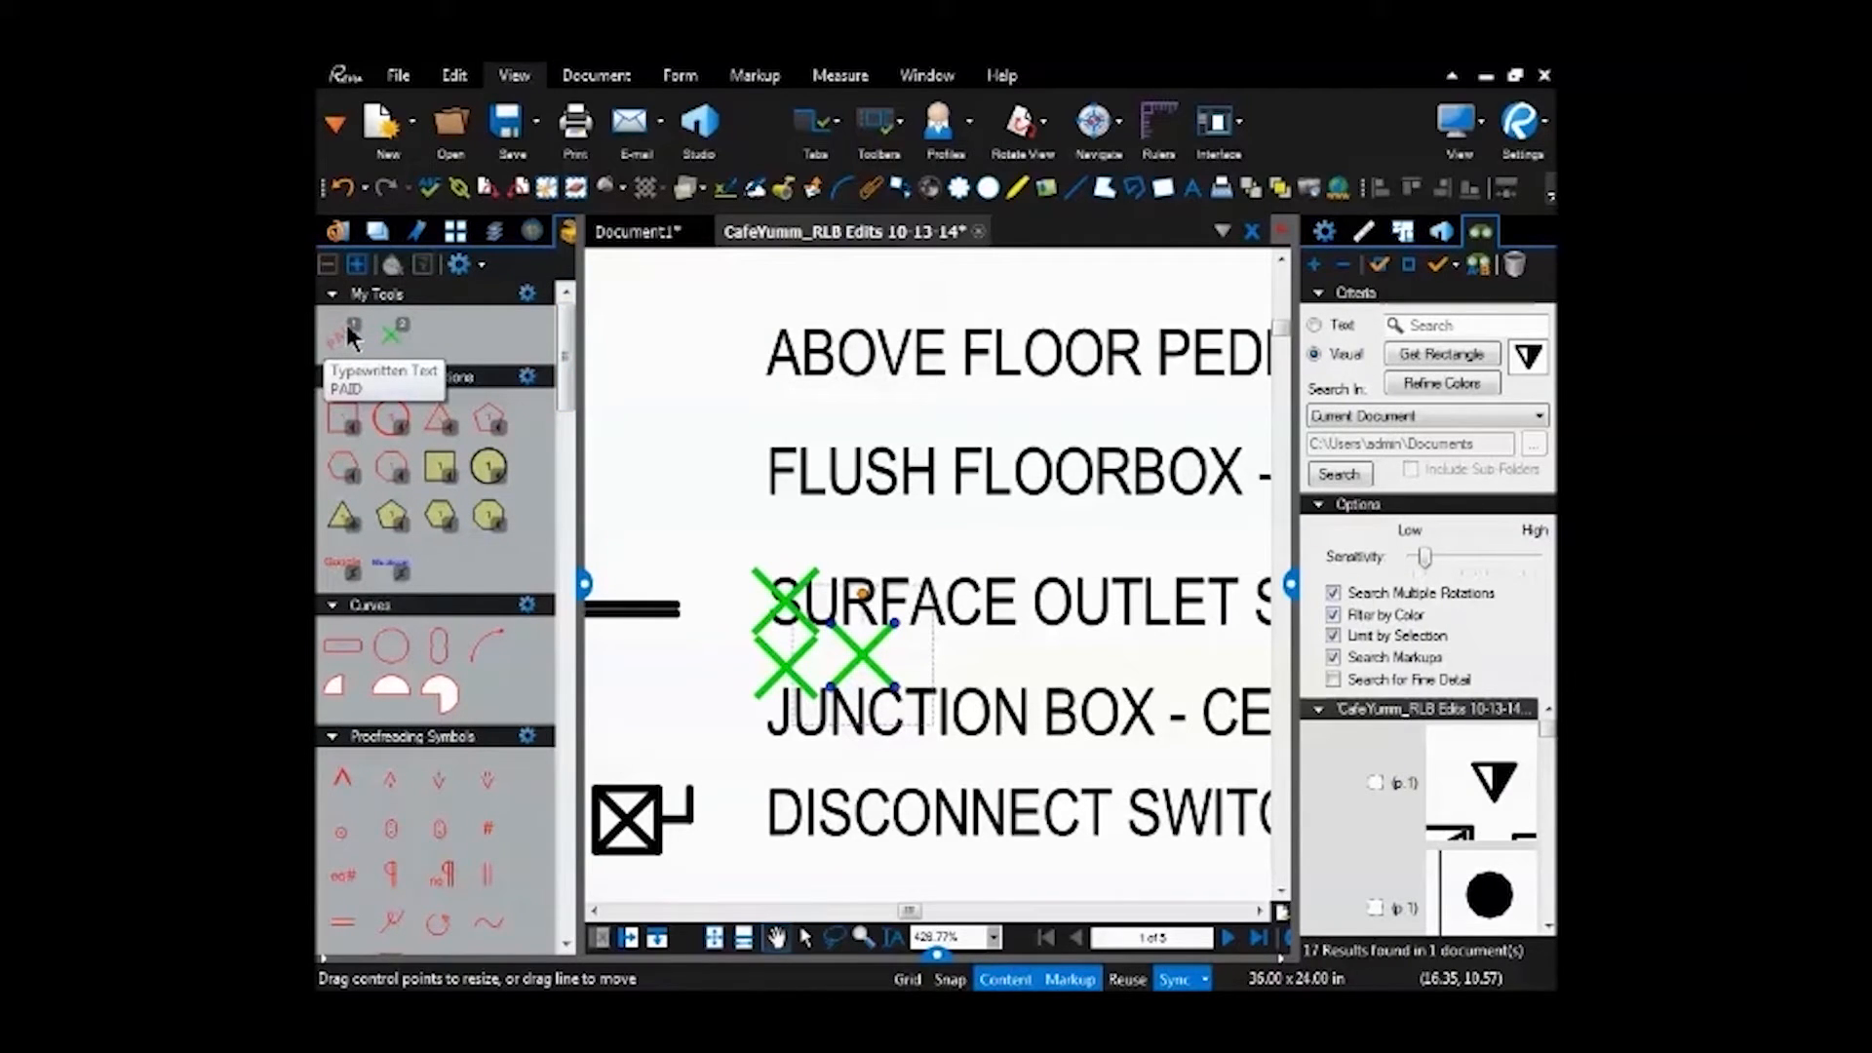
Place the PAID text from My Tools across the power legend, and a green X beside the PUSHBUTTON STATION line.
scroll(810, 522, "down", 8)
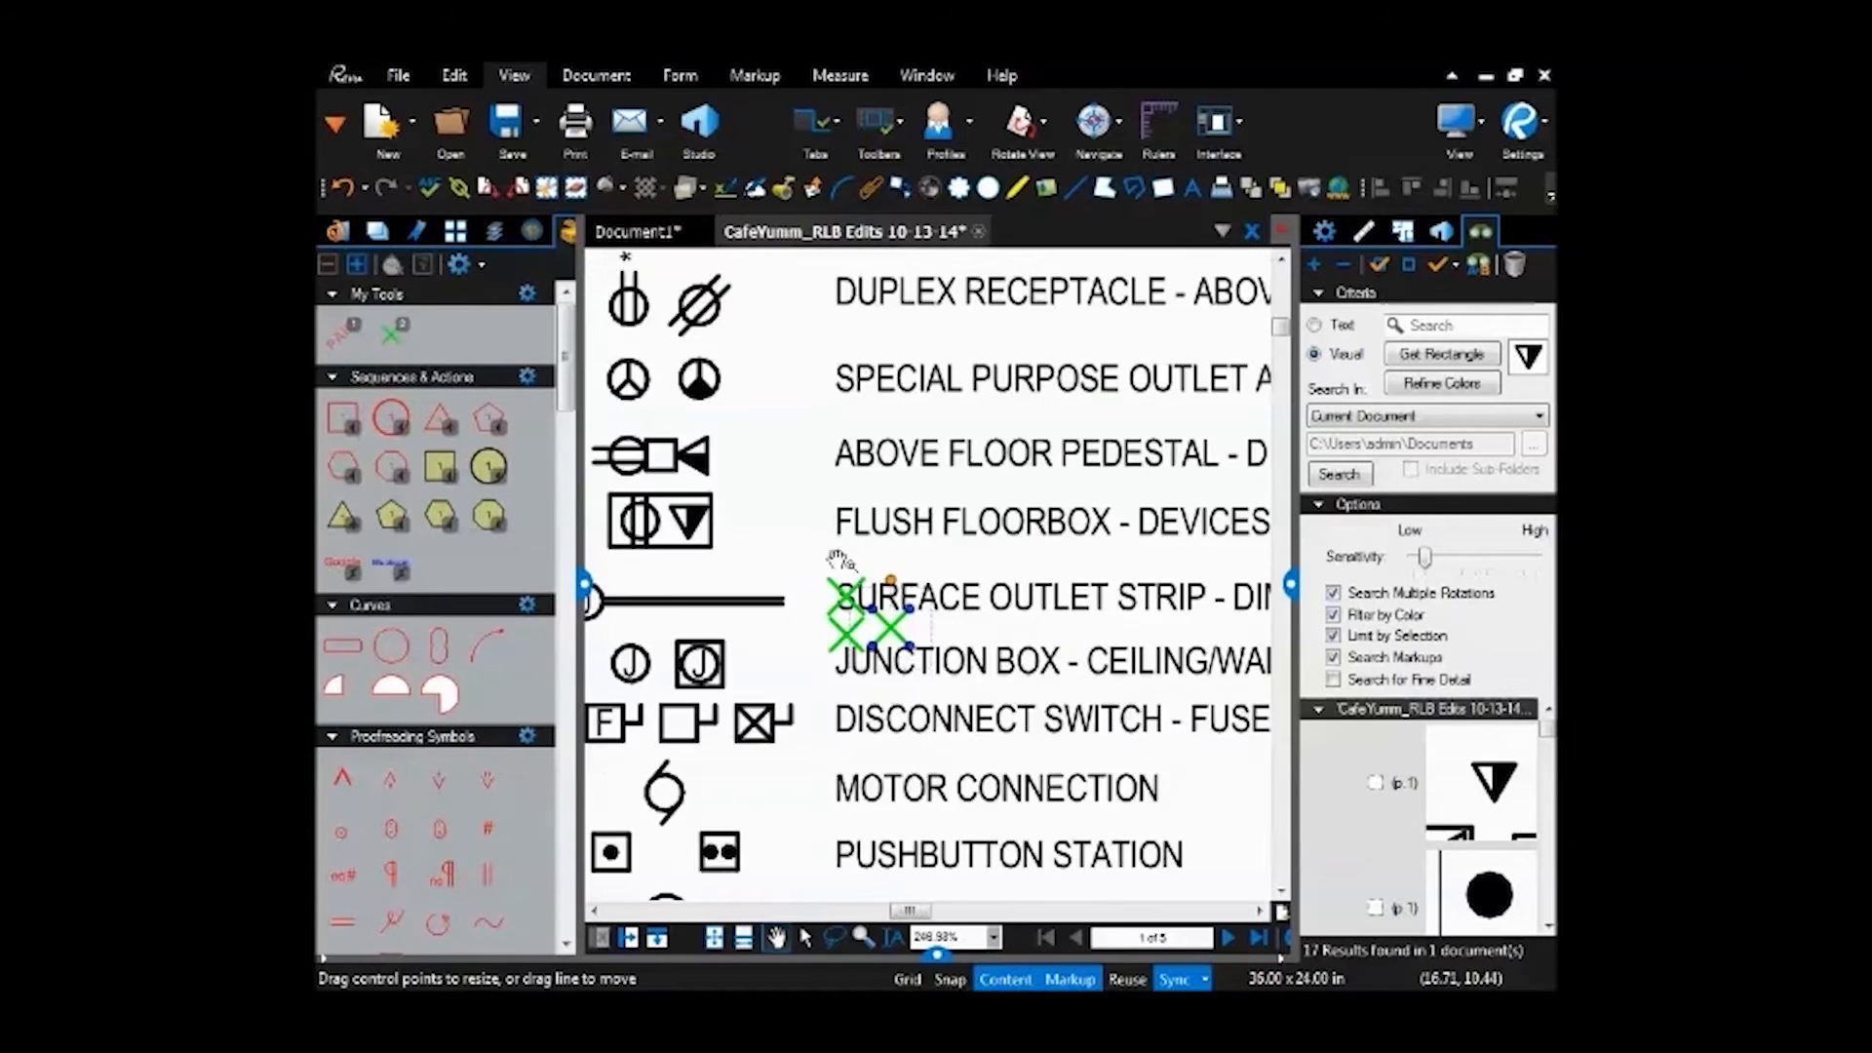
left_click(341, 334)
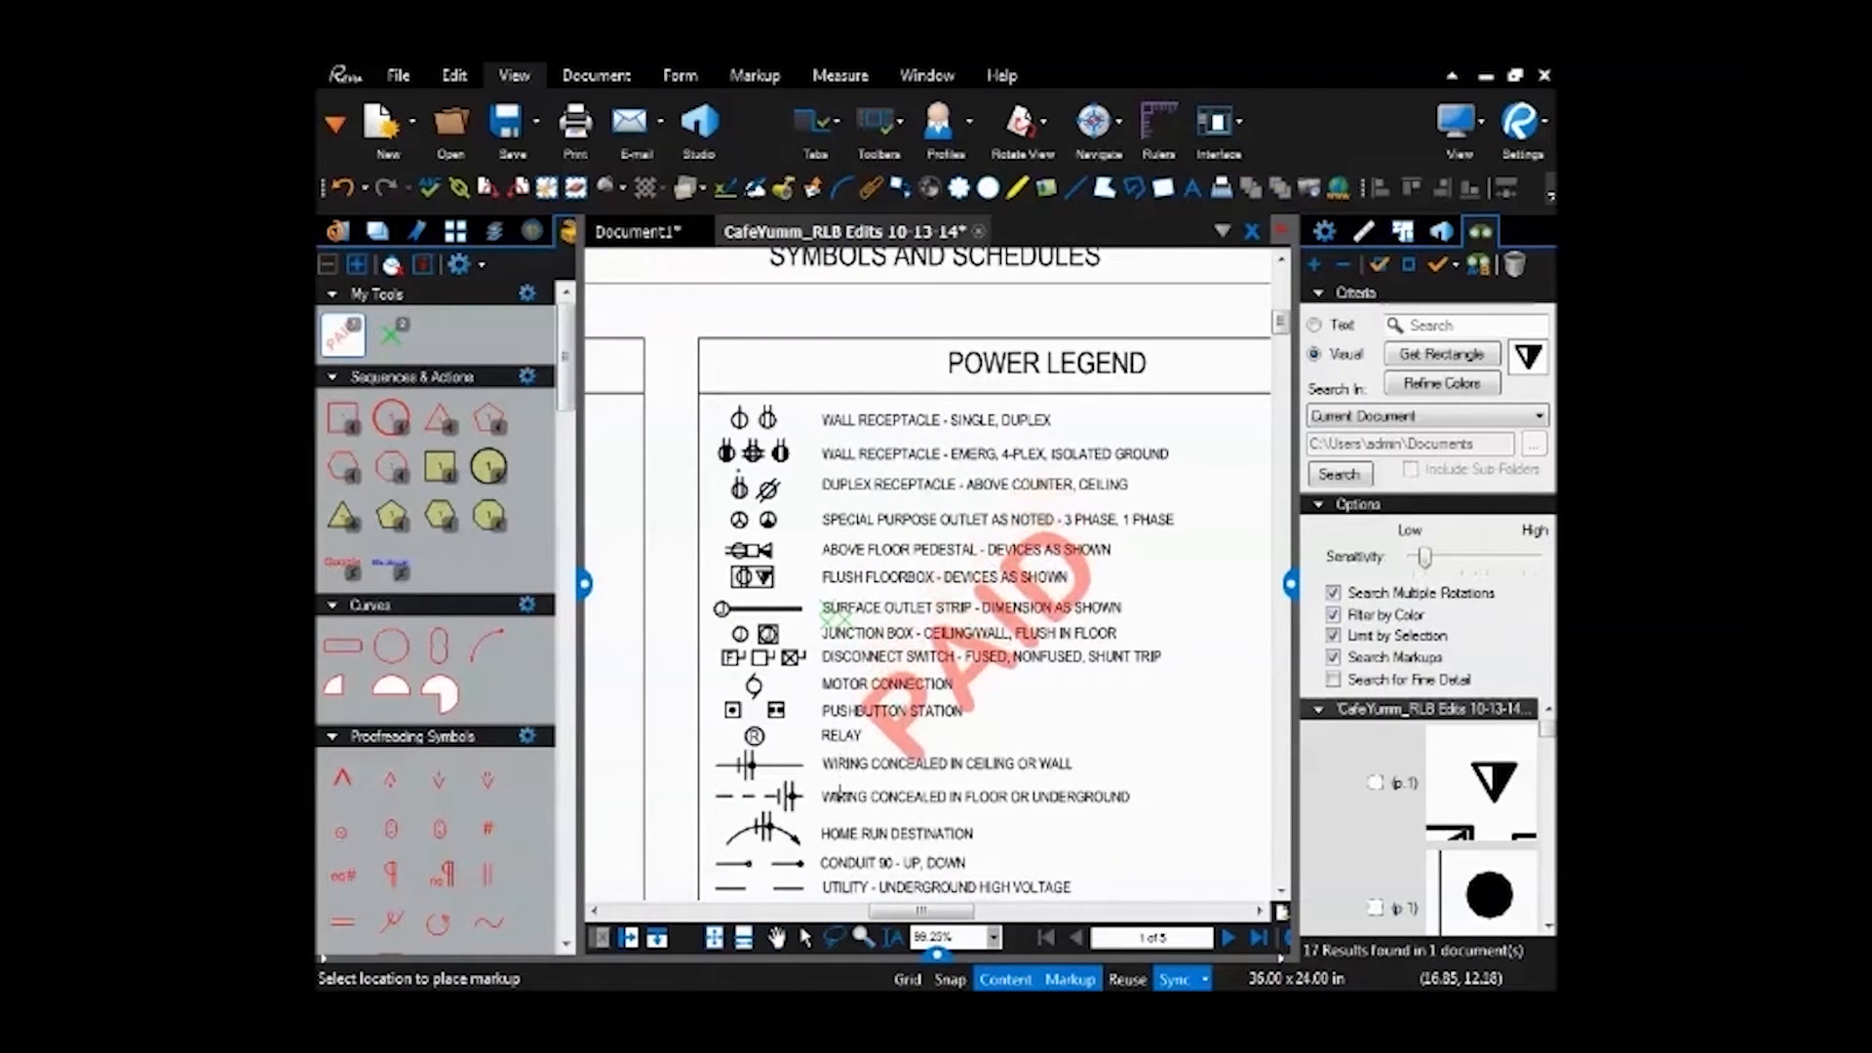
left_click(985, 639)
scroll(1088, 723, "up", 3)
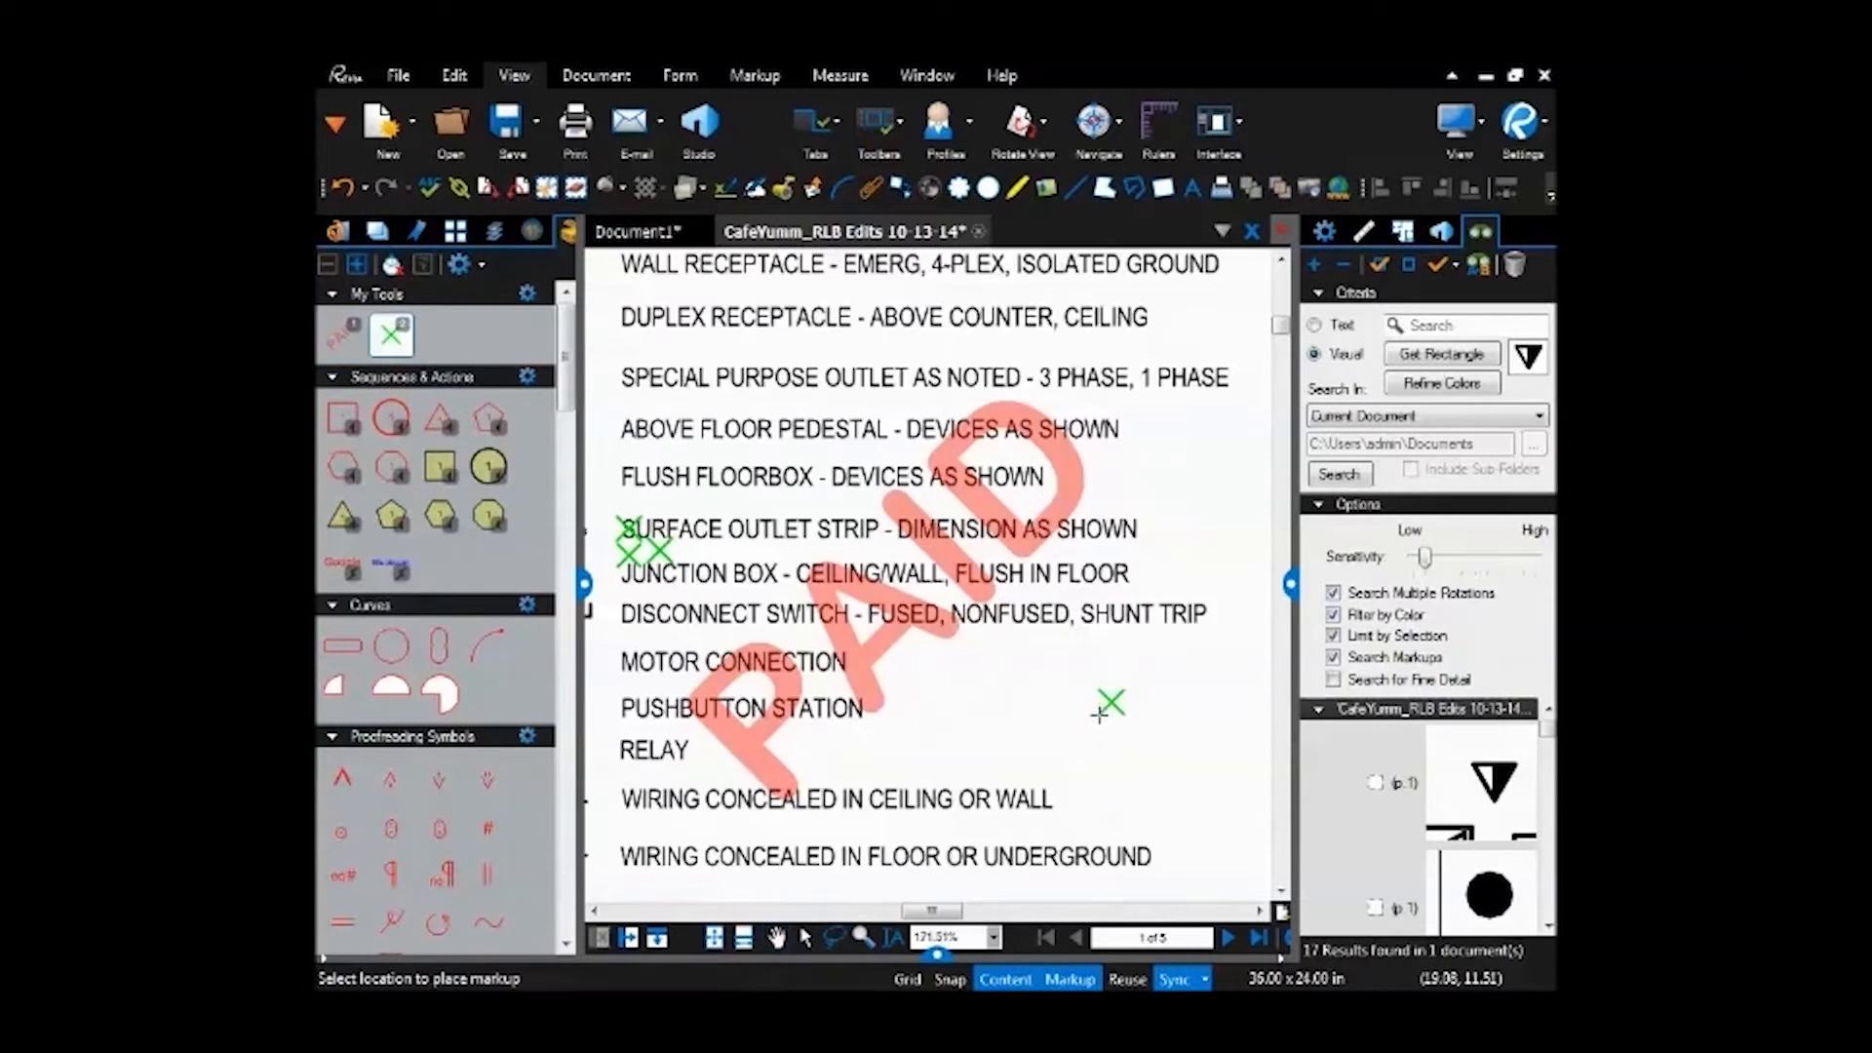
left_click(1023, 698)
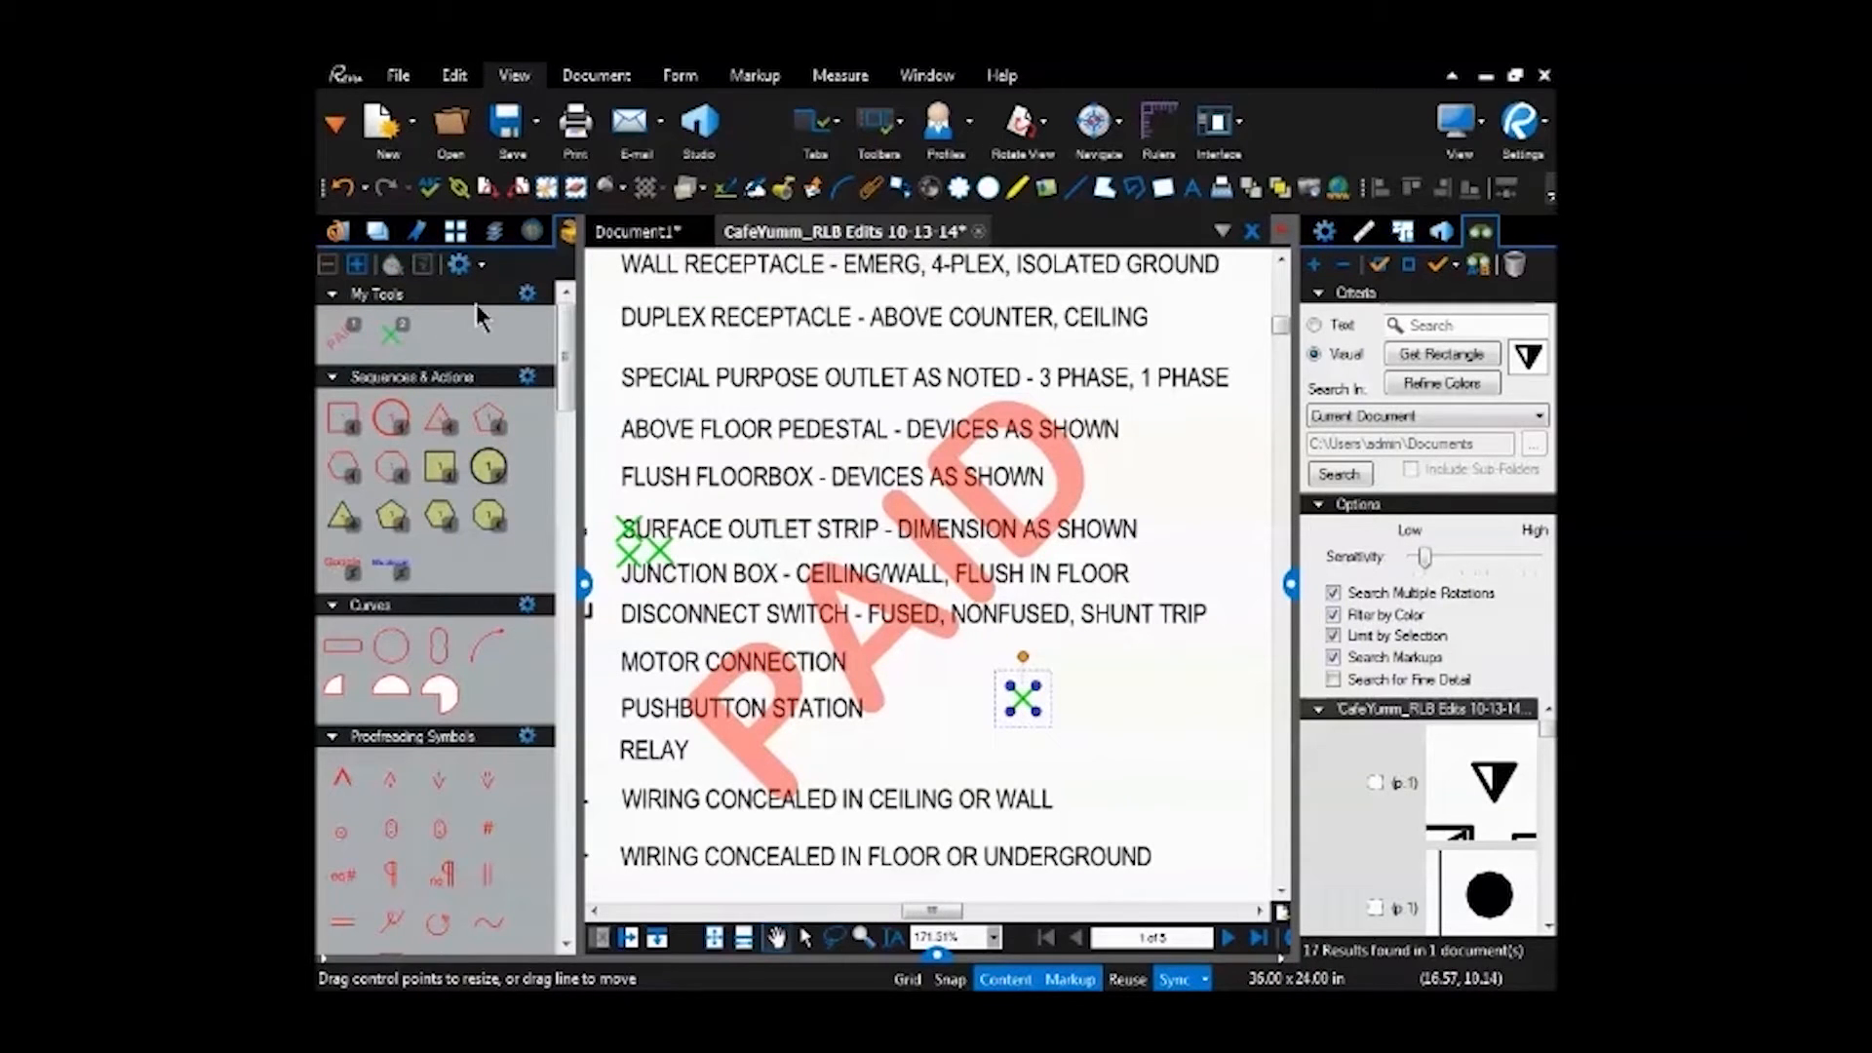
left_click(1063, 777)
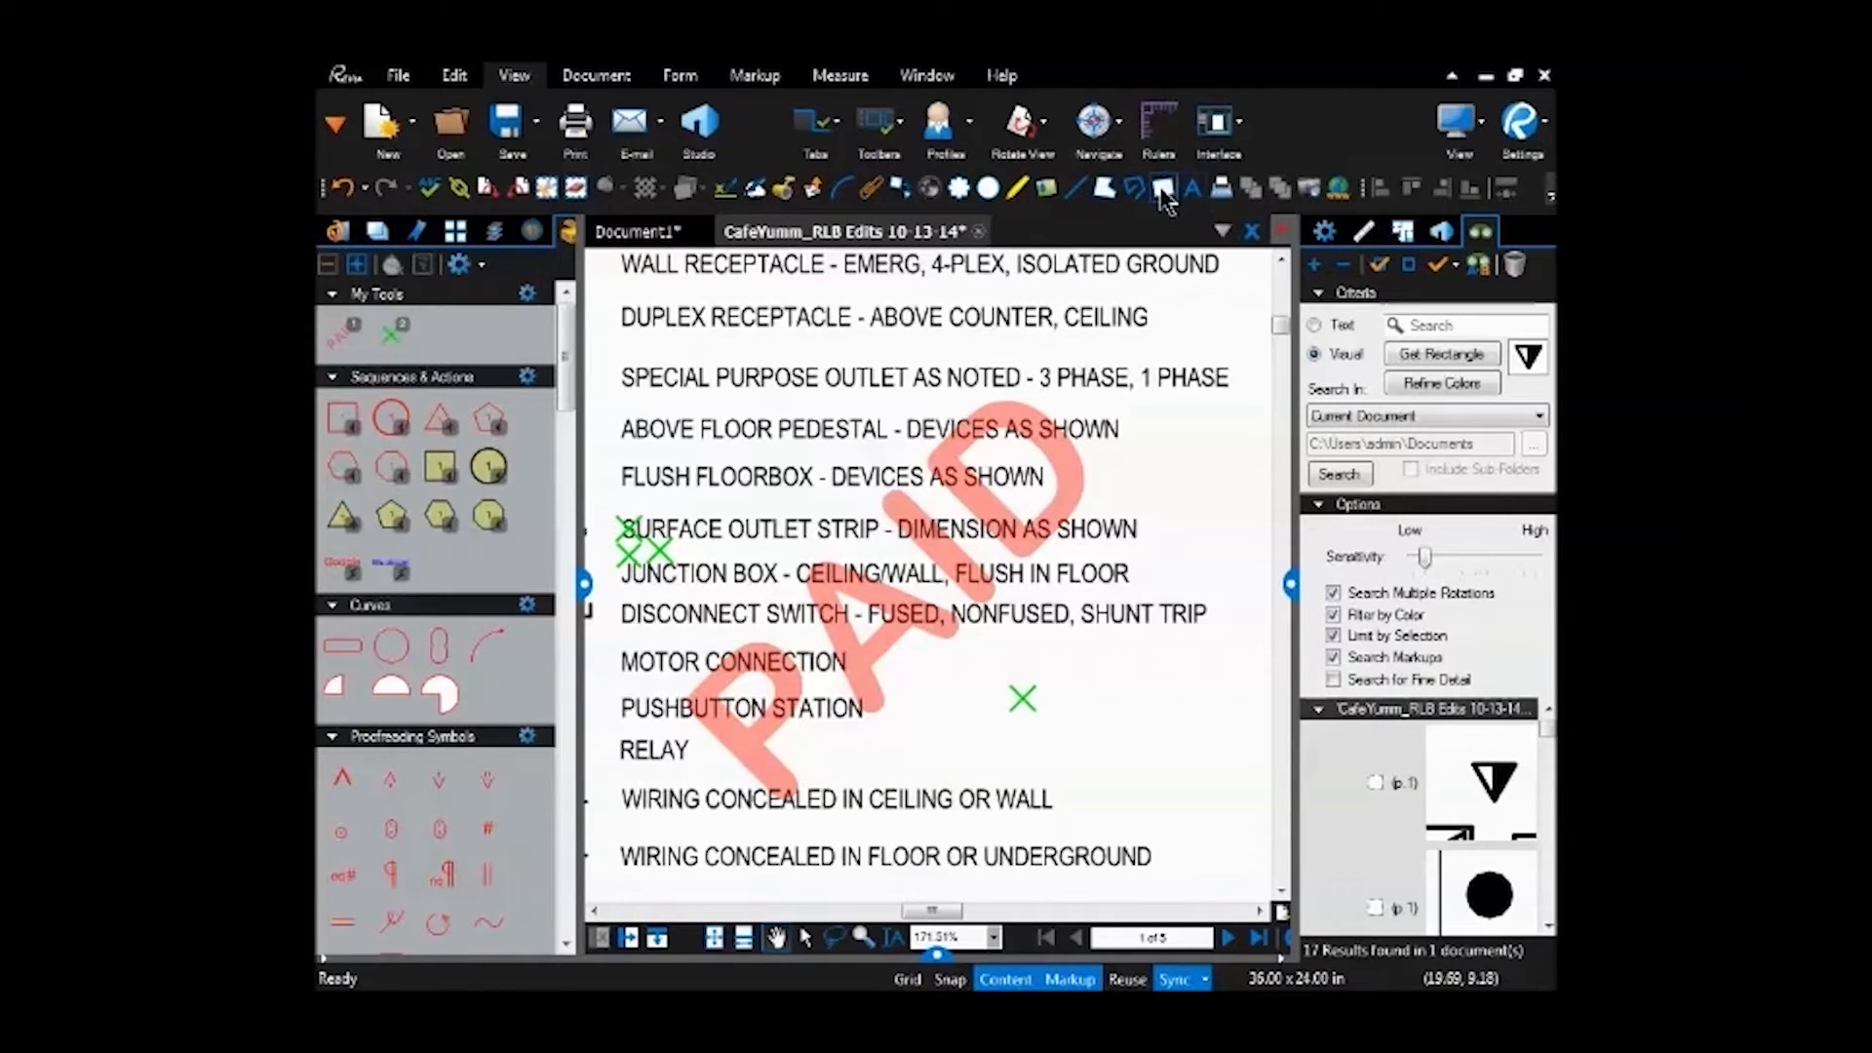
Add the typewritten text "1" in the blank area above and beside the newly placed green X.
left_click(1192, 188)
left_click(1092, 655)
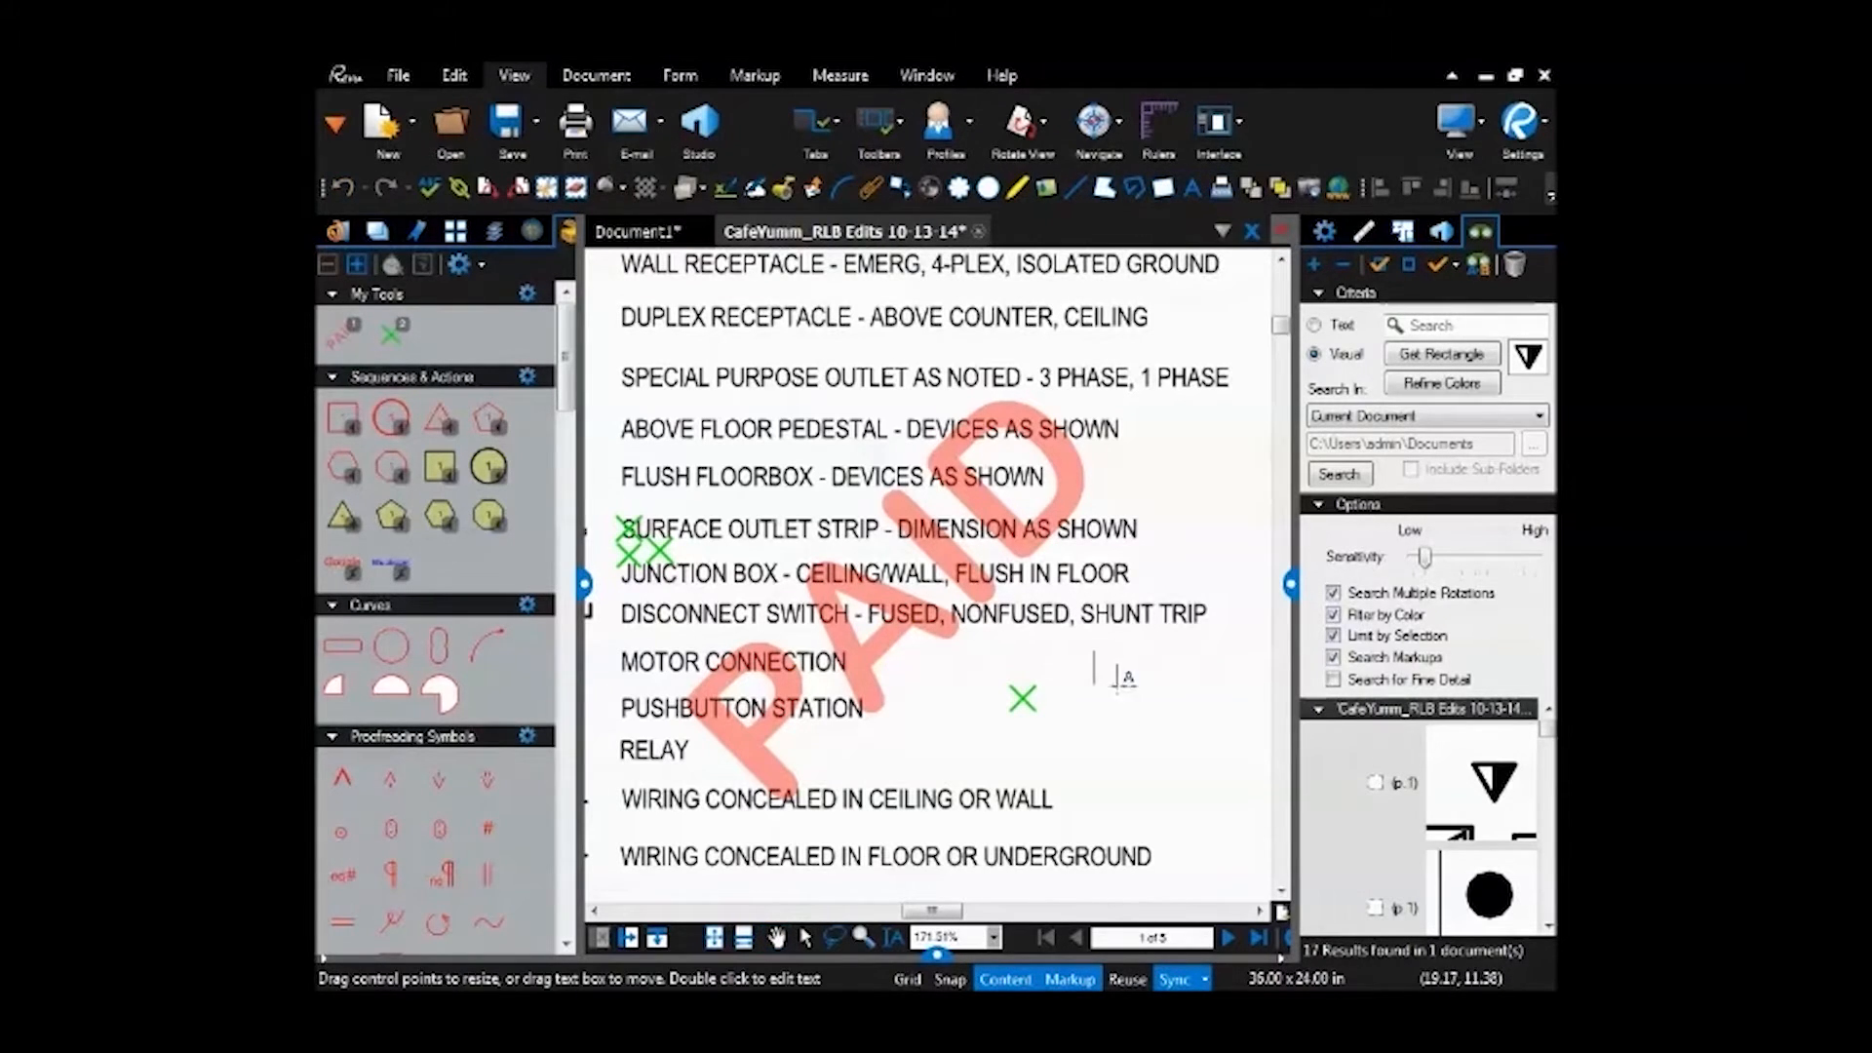
type("1")
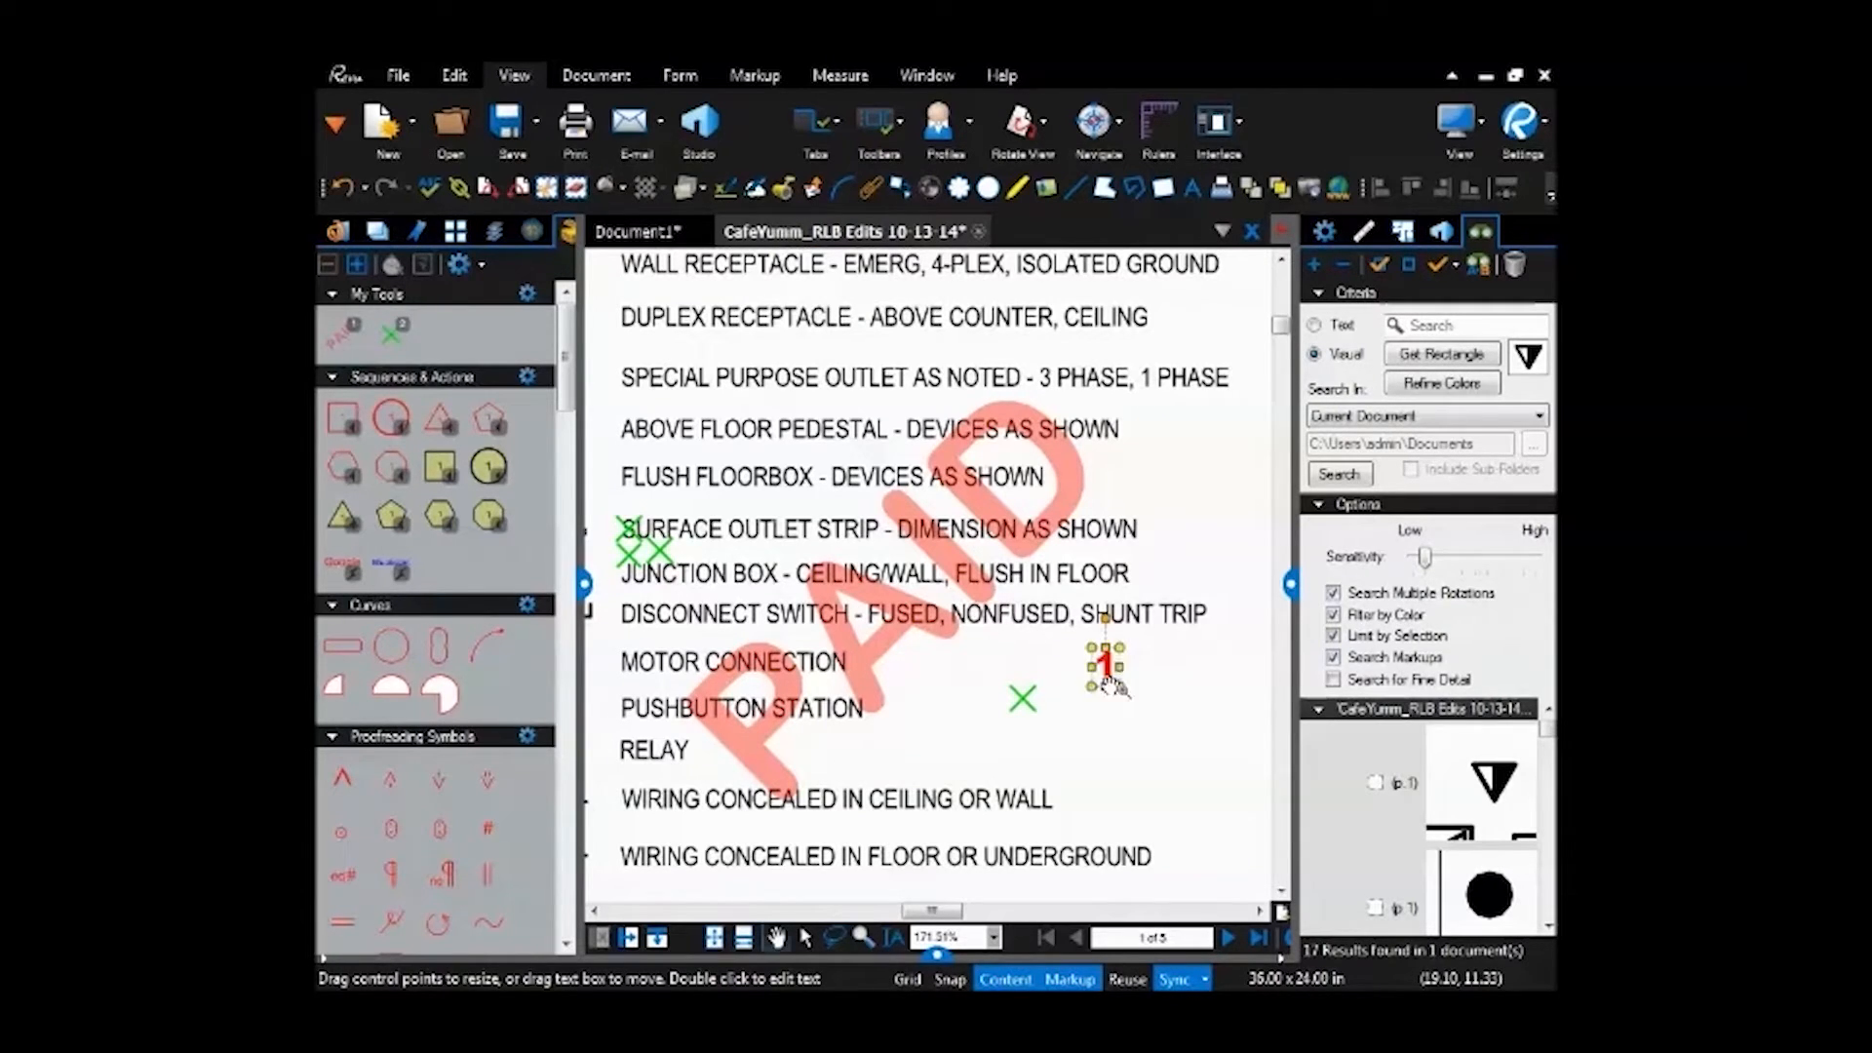
left_click(1149, 636)
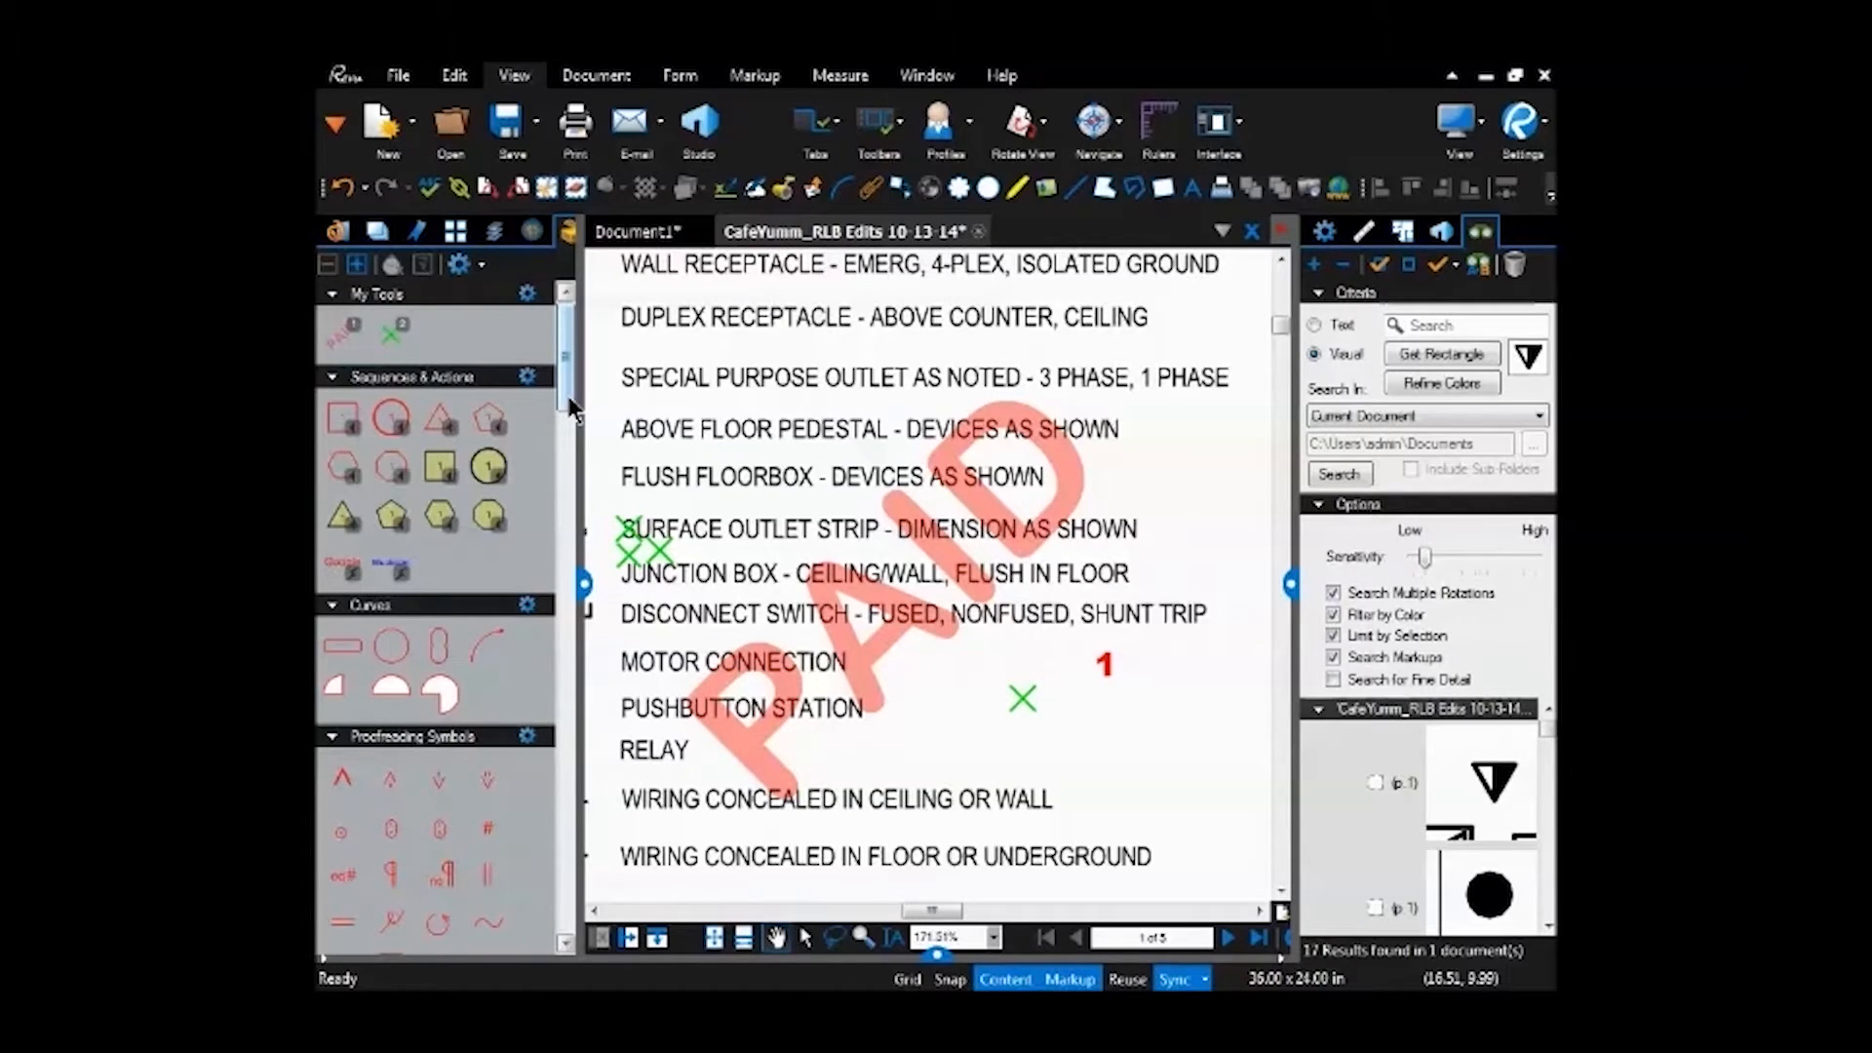
Place a circle symbol from the PID - Lighting Legend tool set in the blank area below the red 1.
left_click_drag(571, 378, 571, 411)
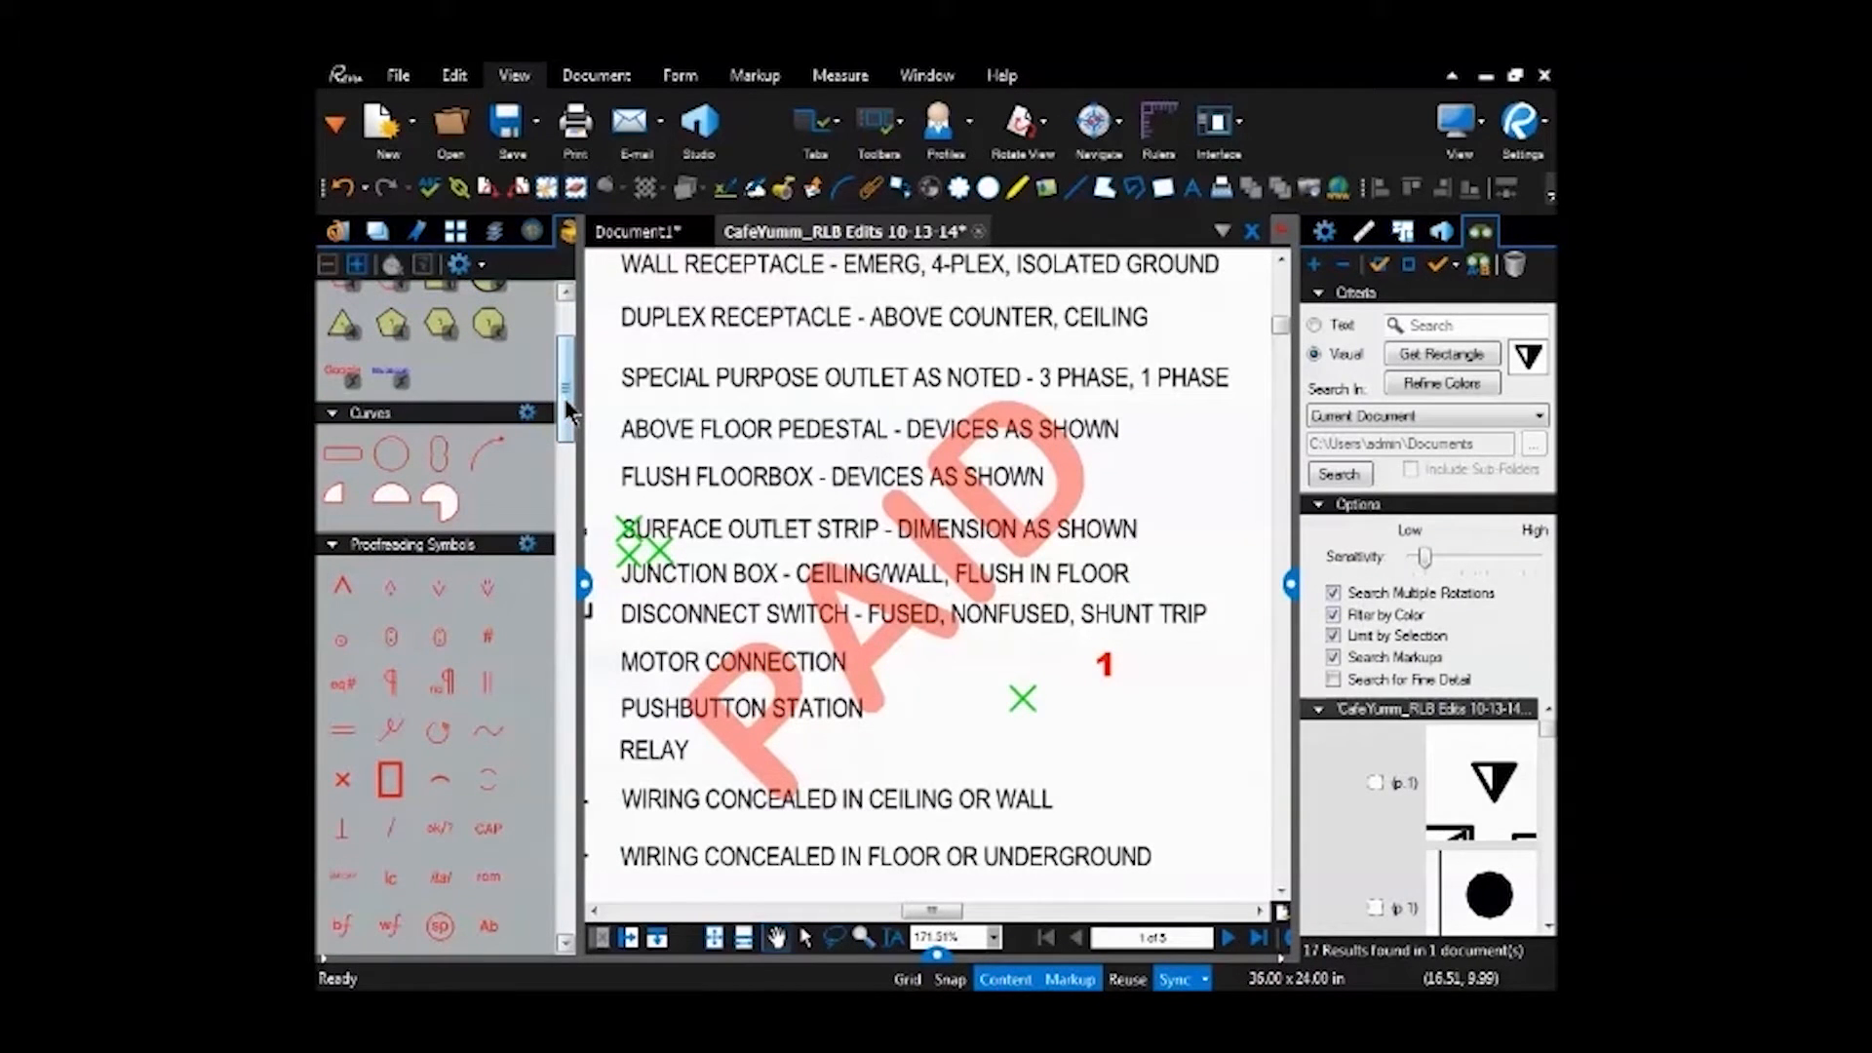
left_click_drag(568, 409, 583, 867)
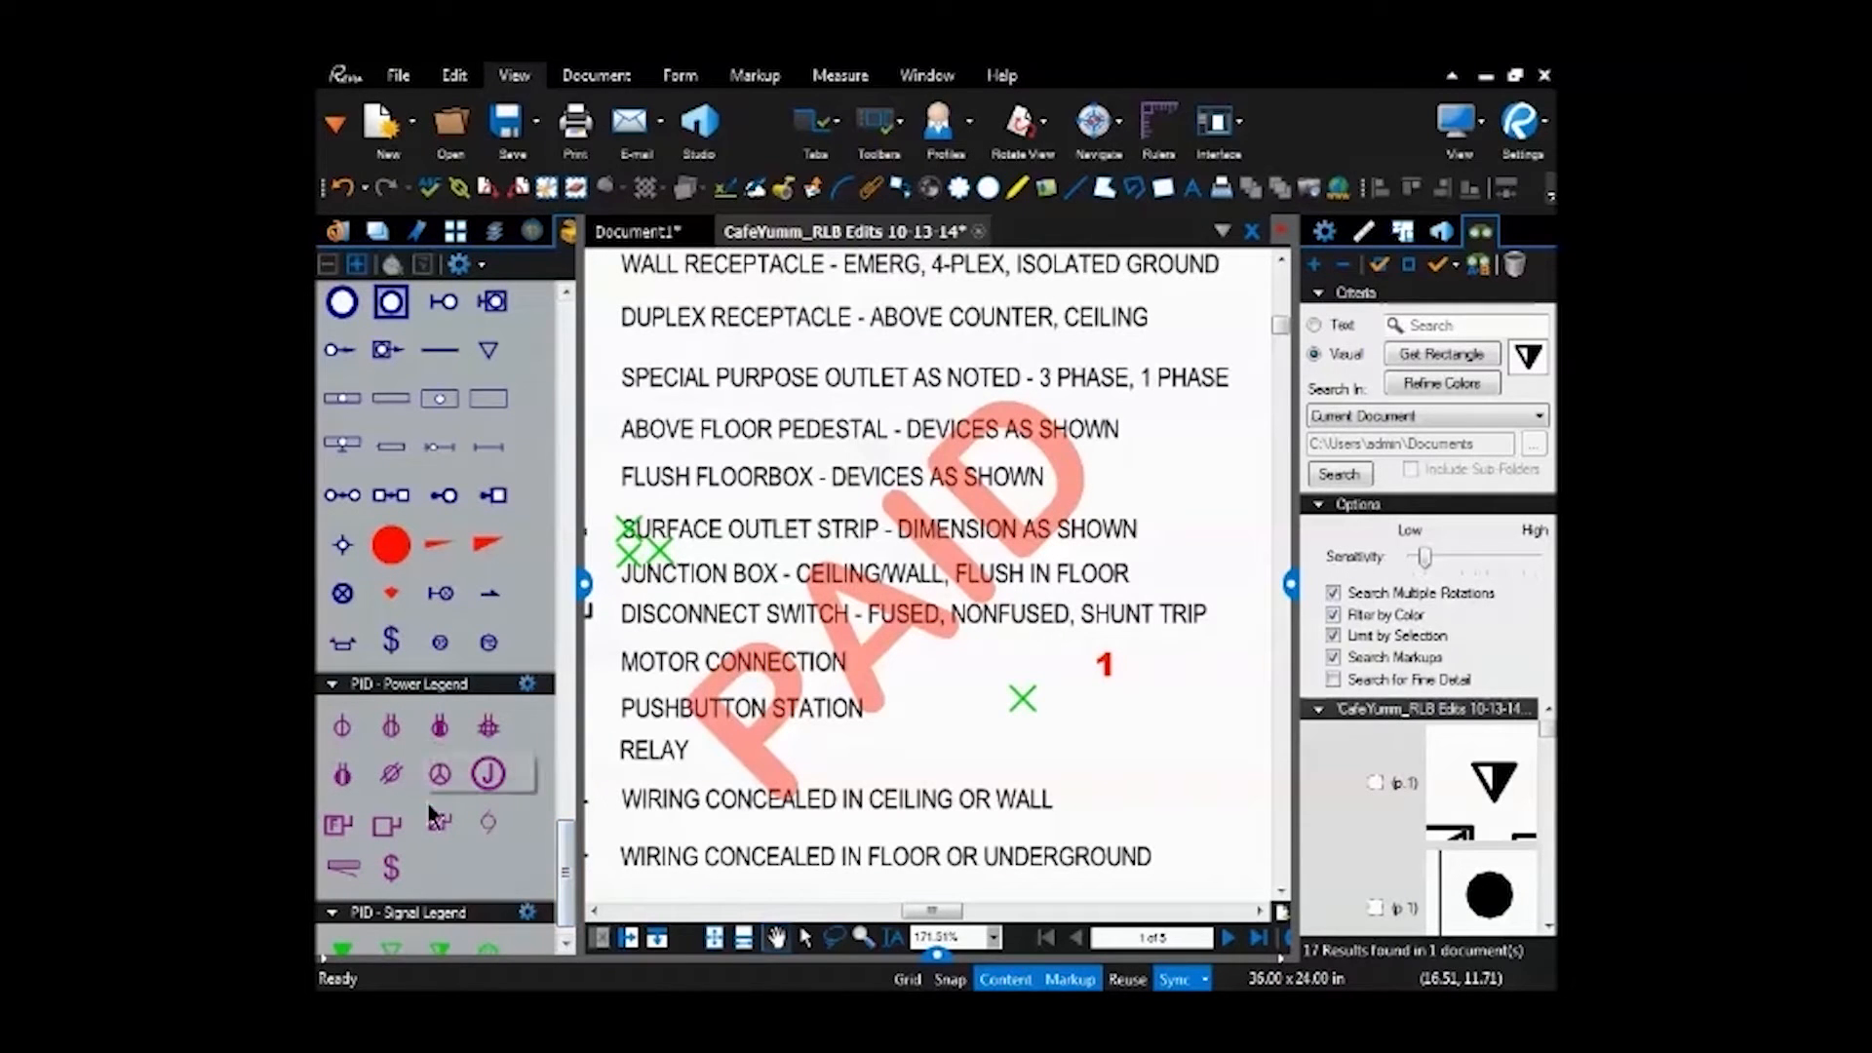
left_click_drag(570, 873, 581, 840)
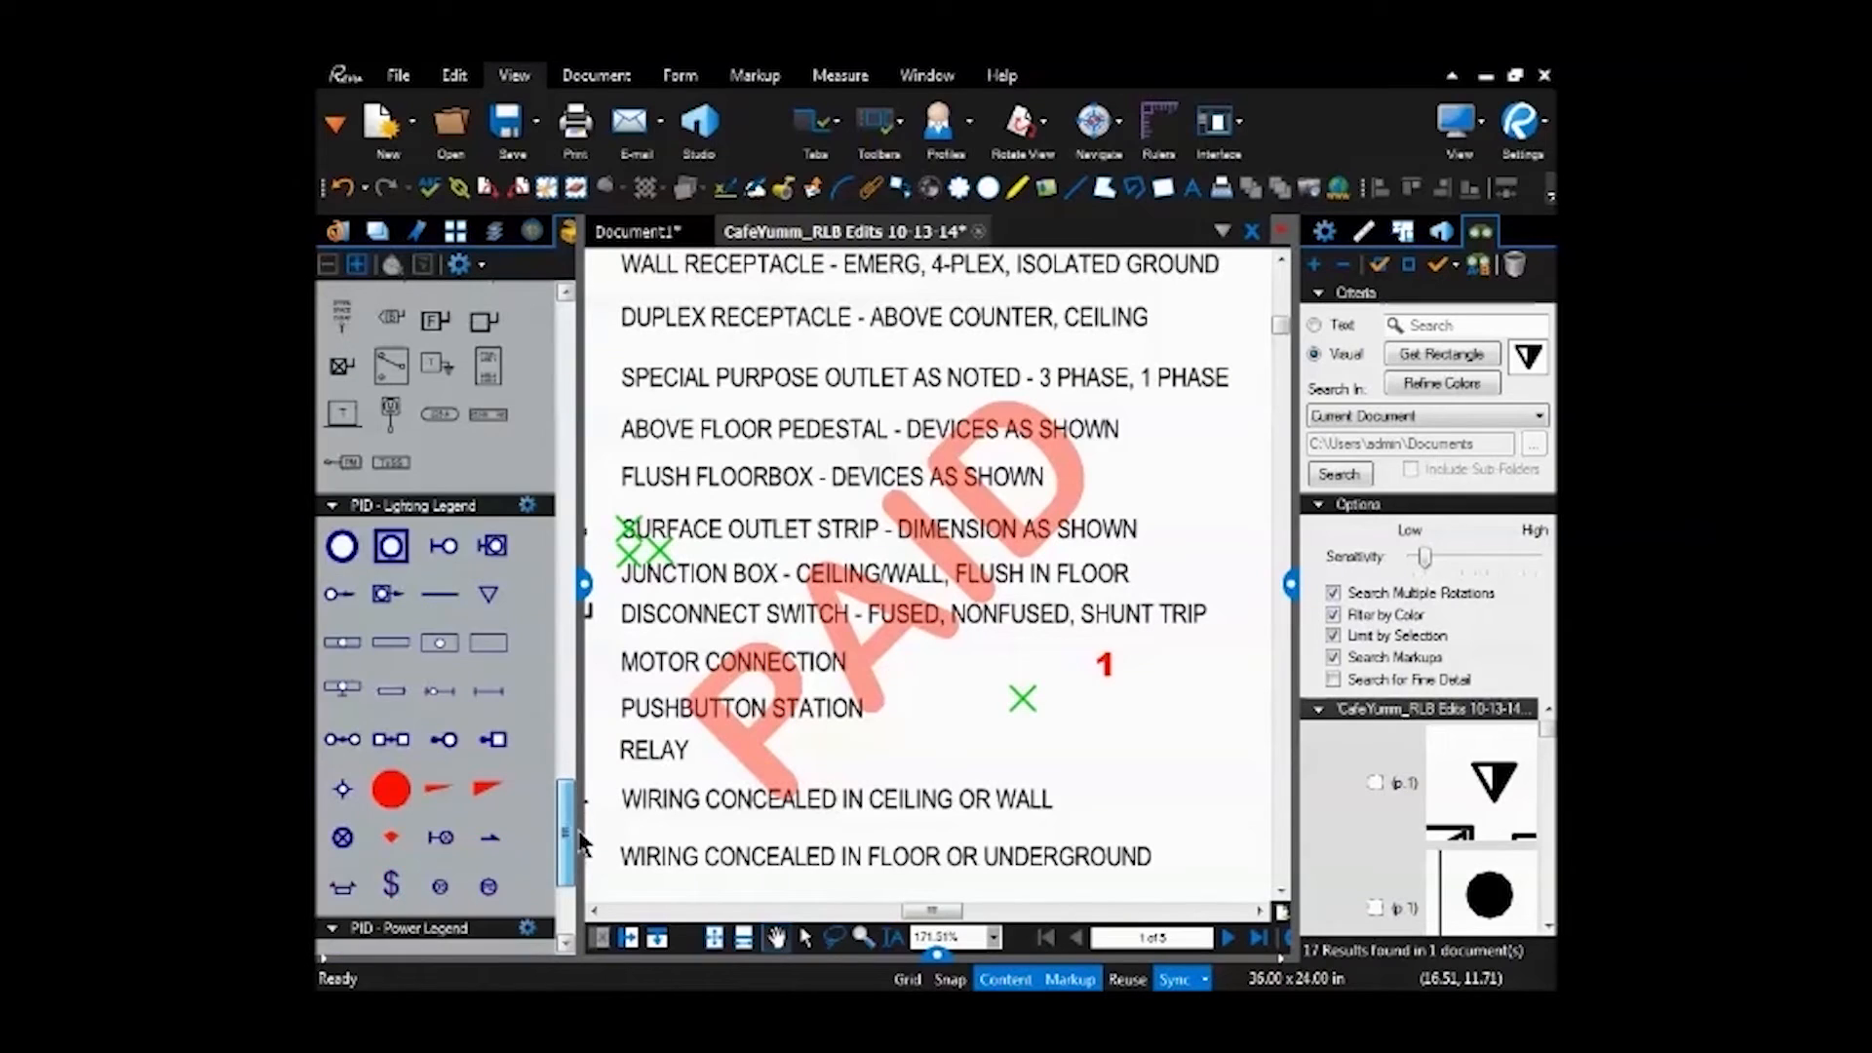
left_click(441, 737)
left_click(1095, 764)
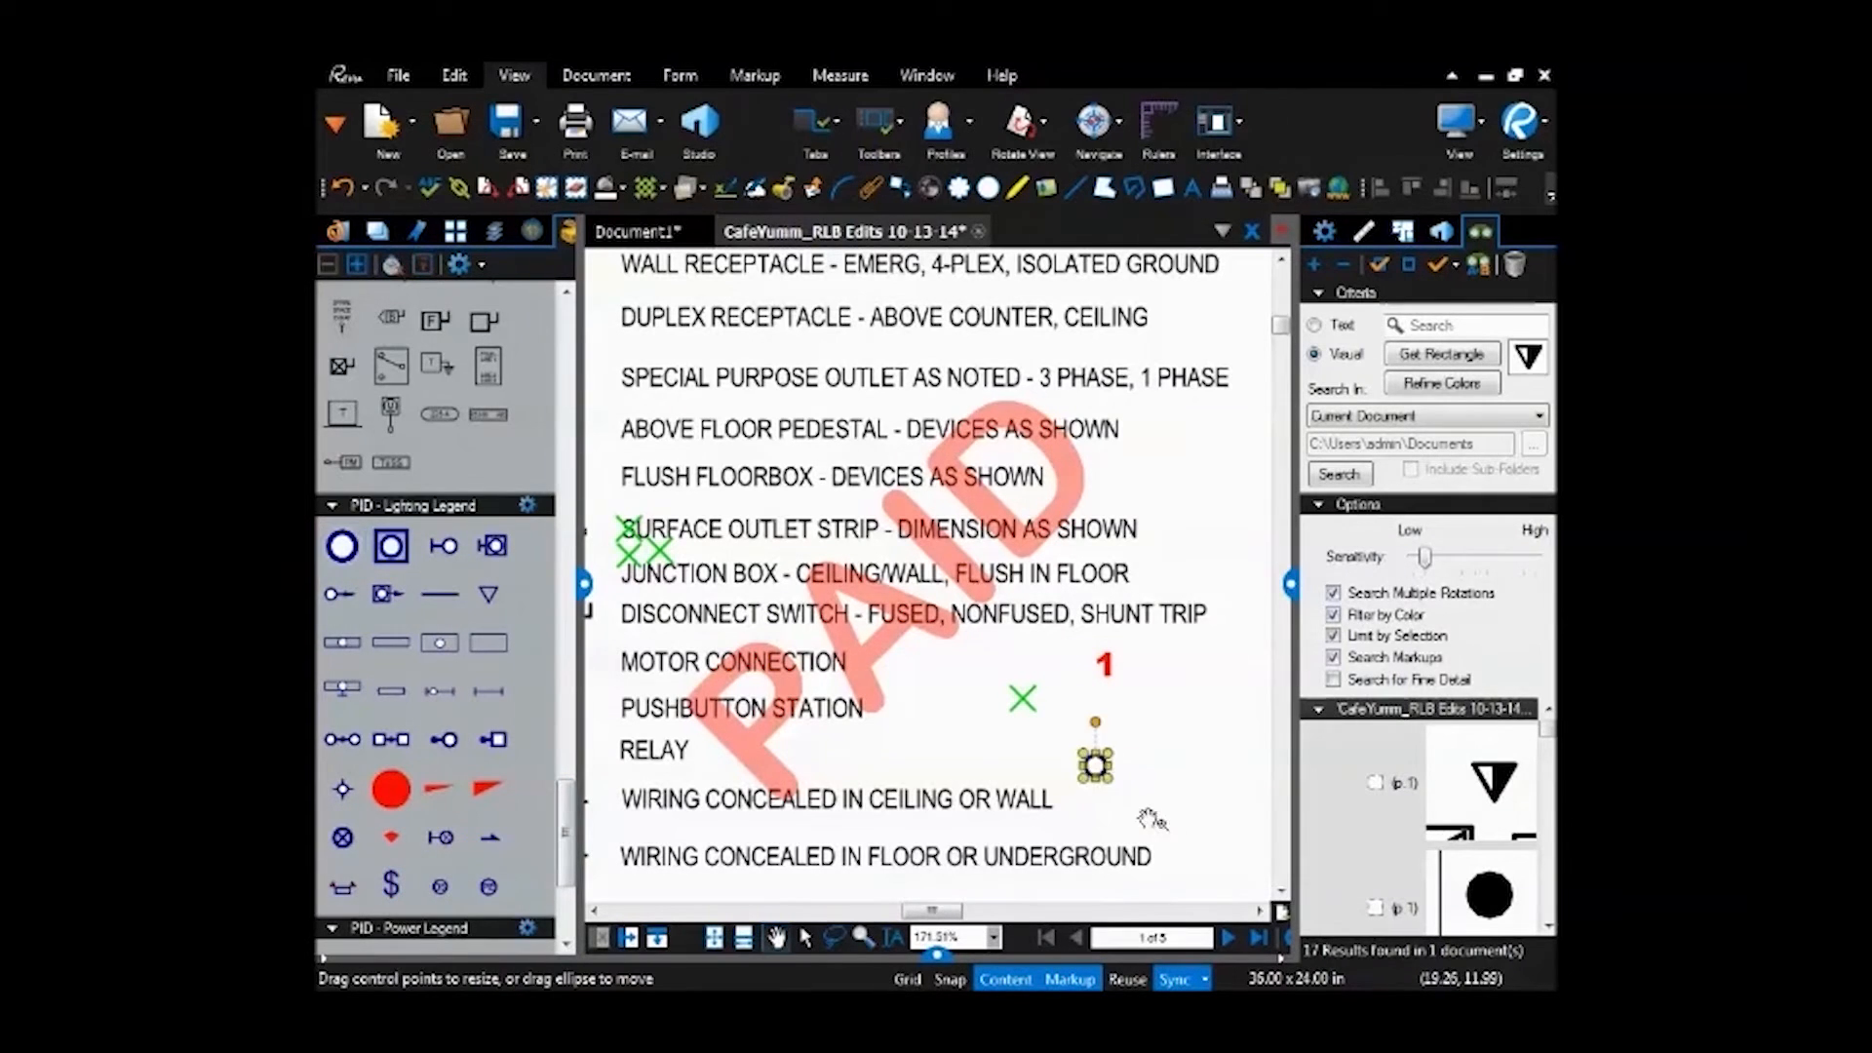
Place the circled J from PID - Power Legend and the hexagonal D from PID - Signal Legend beside the blue circle.
left_click_drag(1162, 821, 1065, 711)
scroll(1066, 712, "up", 3)
left_click_drag(553, 805, 565, 870)
left_click(489, 746)
left_click(1029, 640)
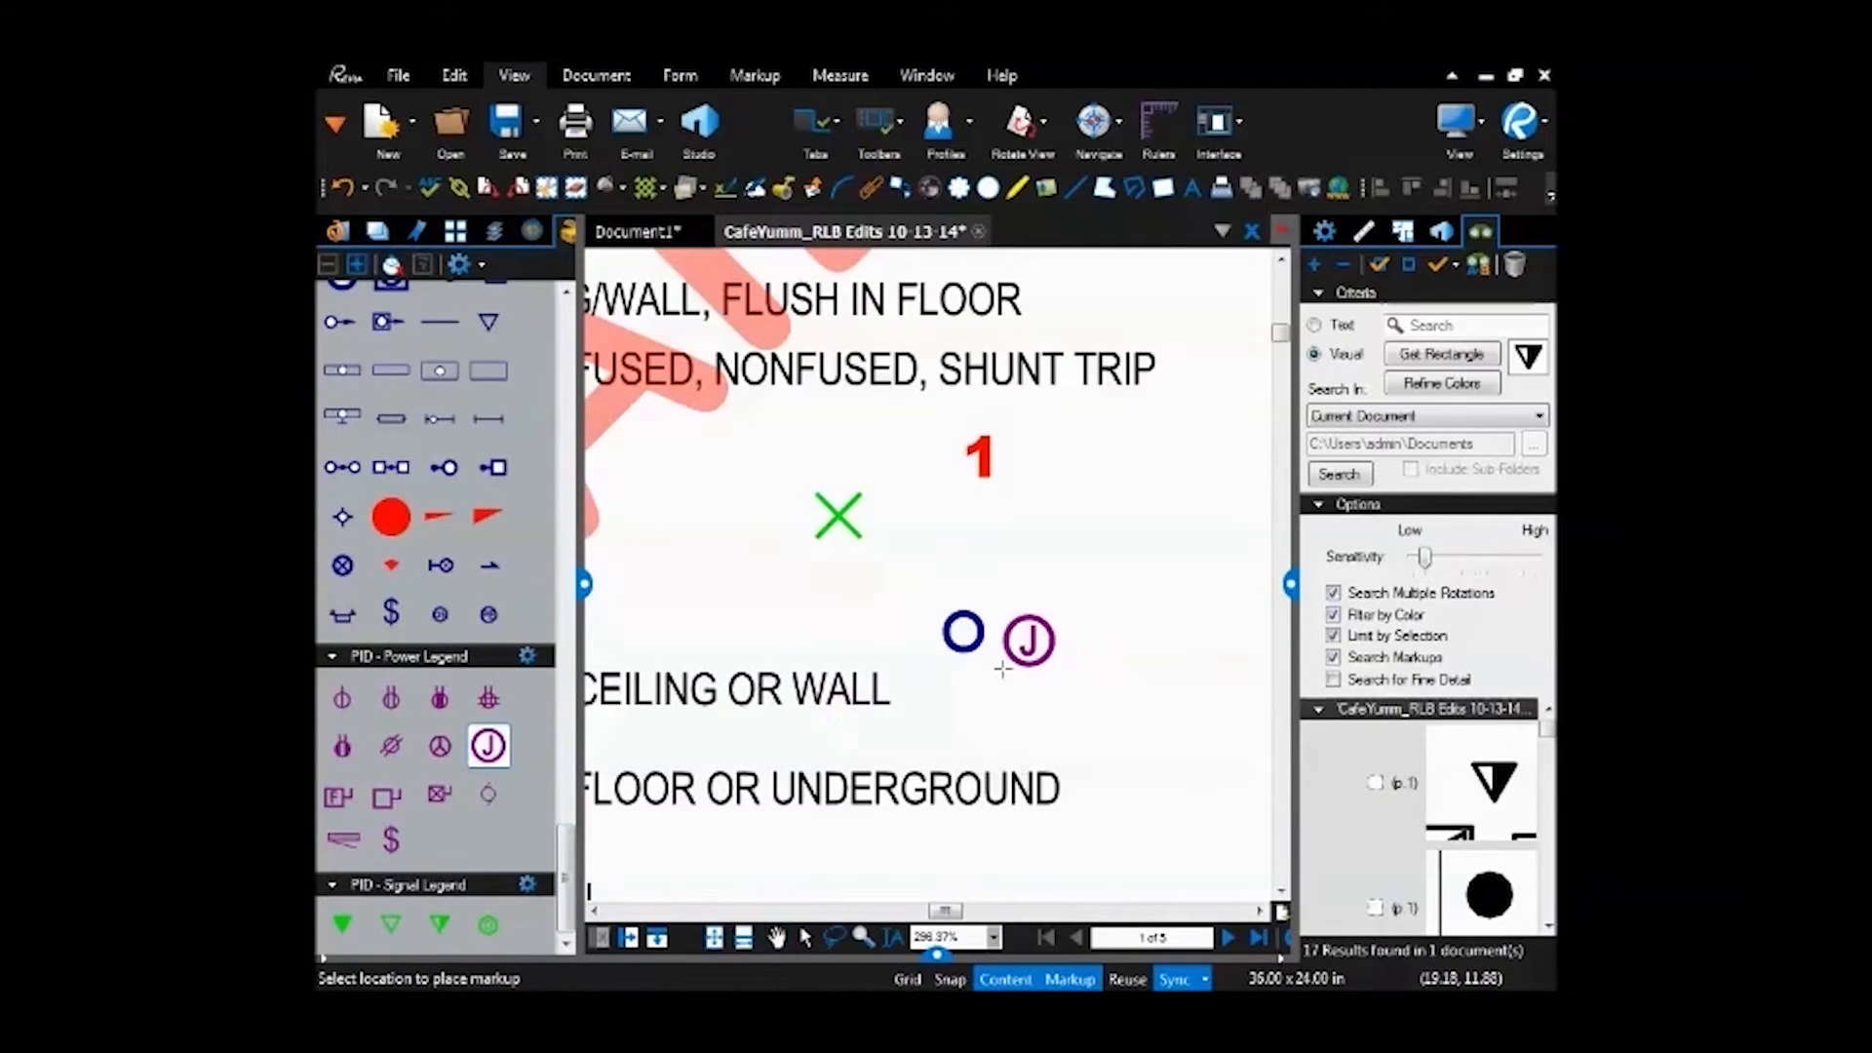
left_click(488, 924)
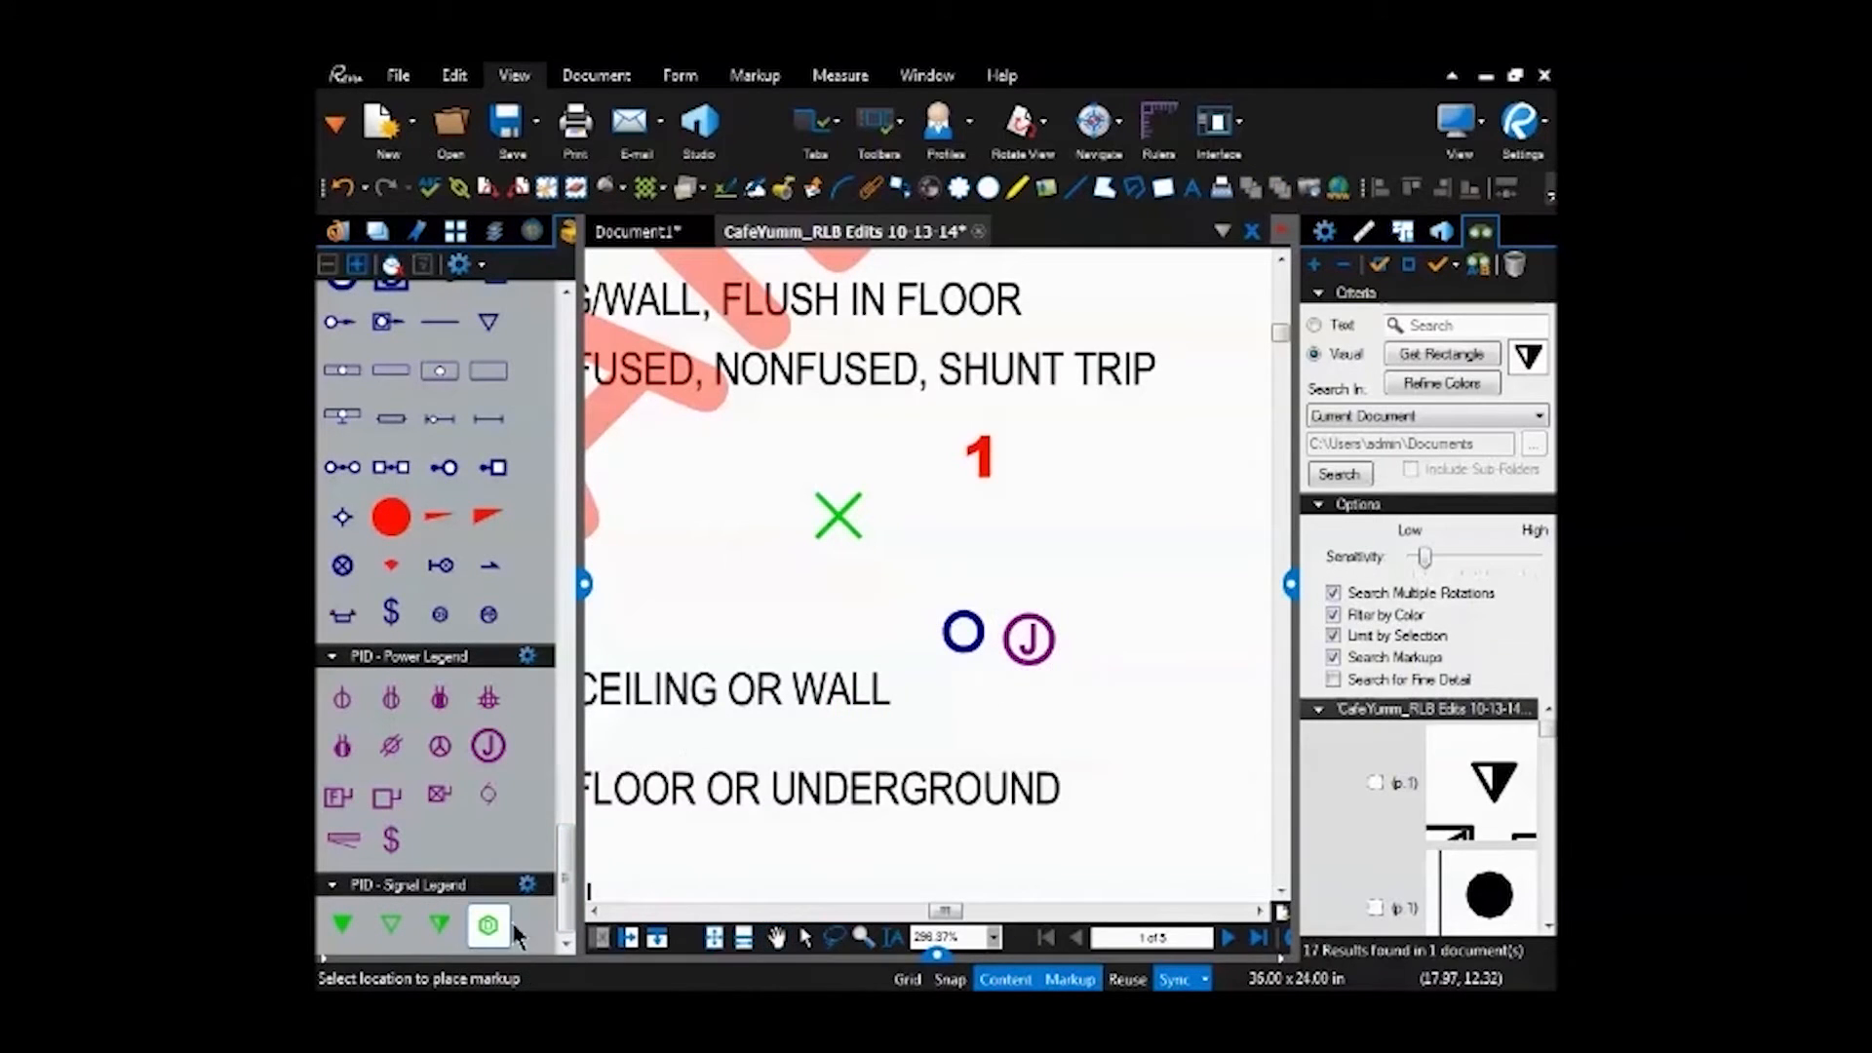
left_click(1077, 683)
left_click(1127, 731)
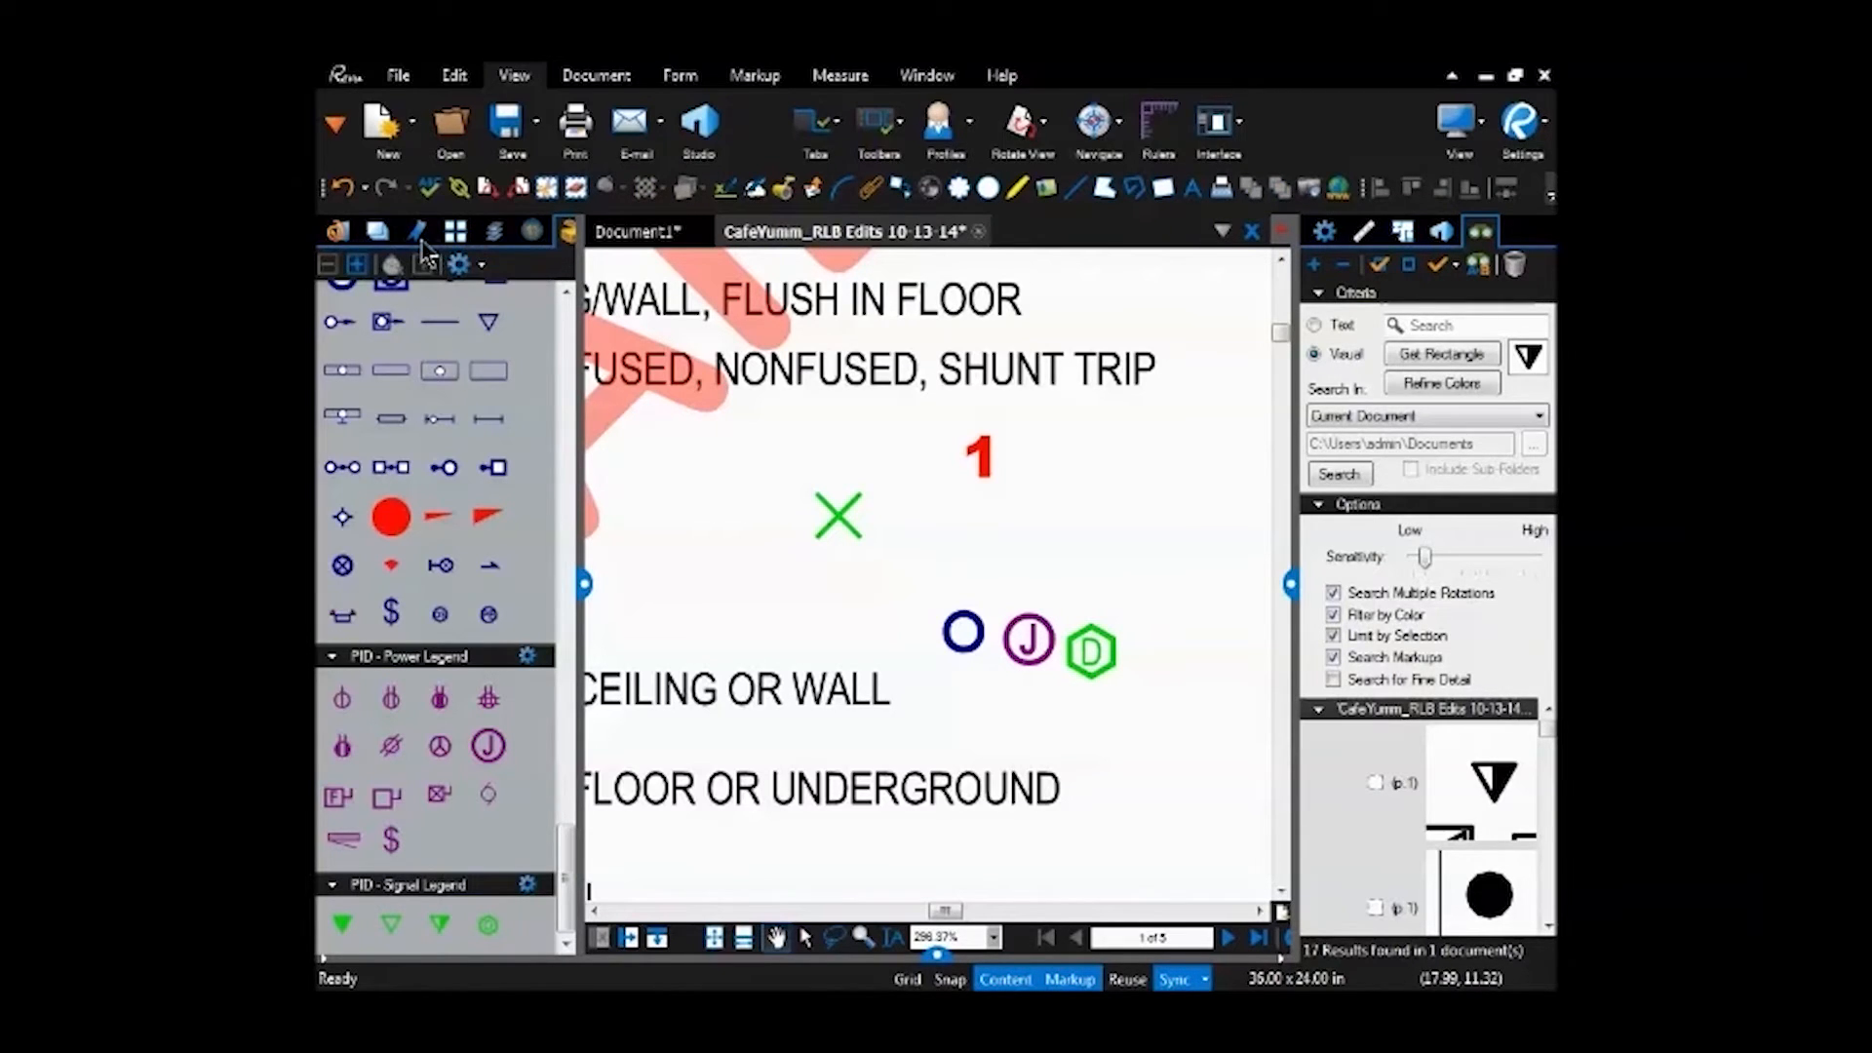
Check which symbol belongs to each layer by hiding and reshowing E_Signal, E_Power and E_Lighting one at a time.
left_click(492, 234)
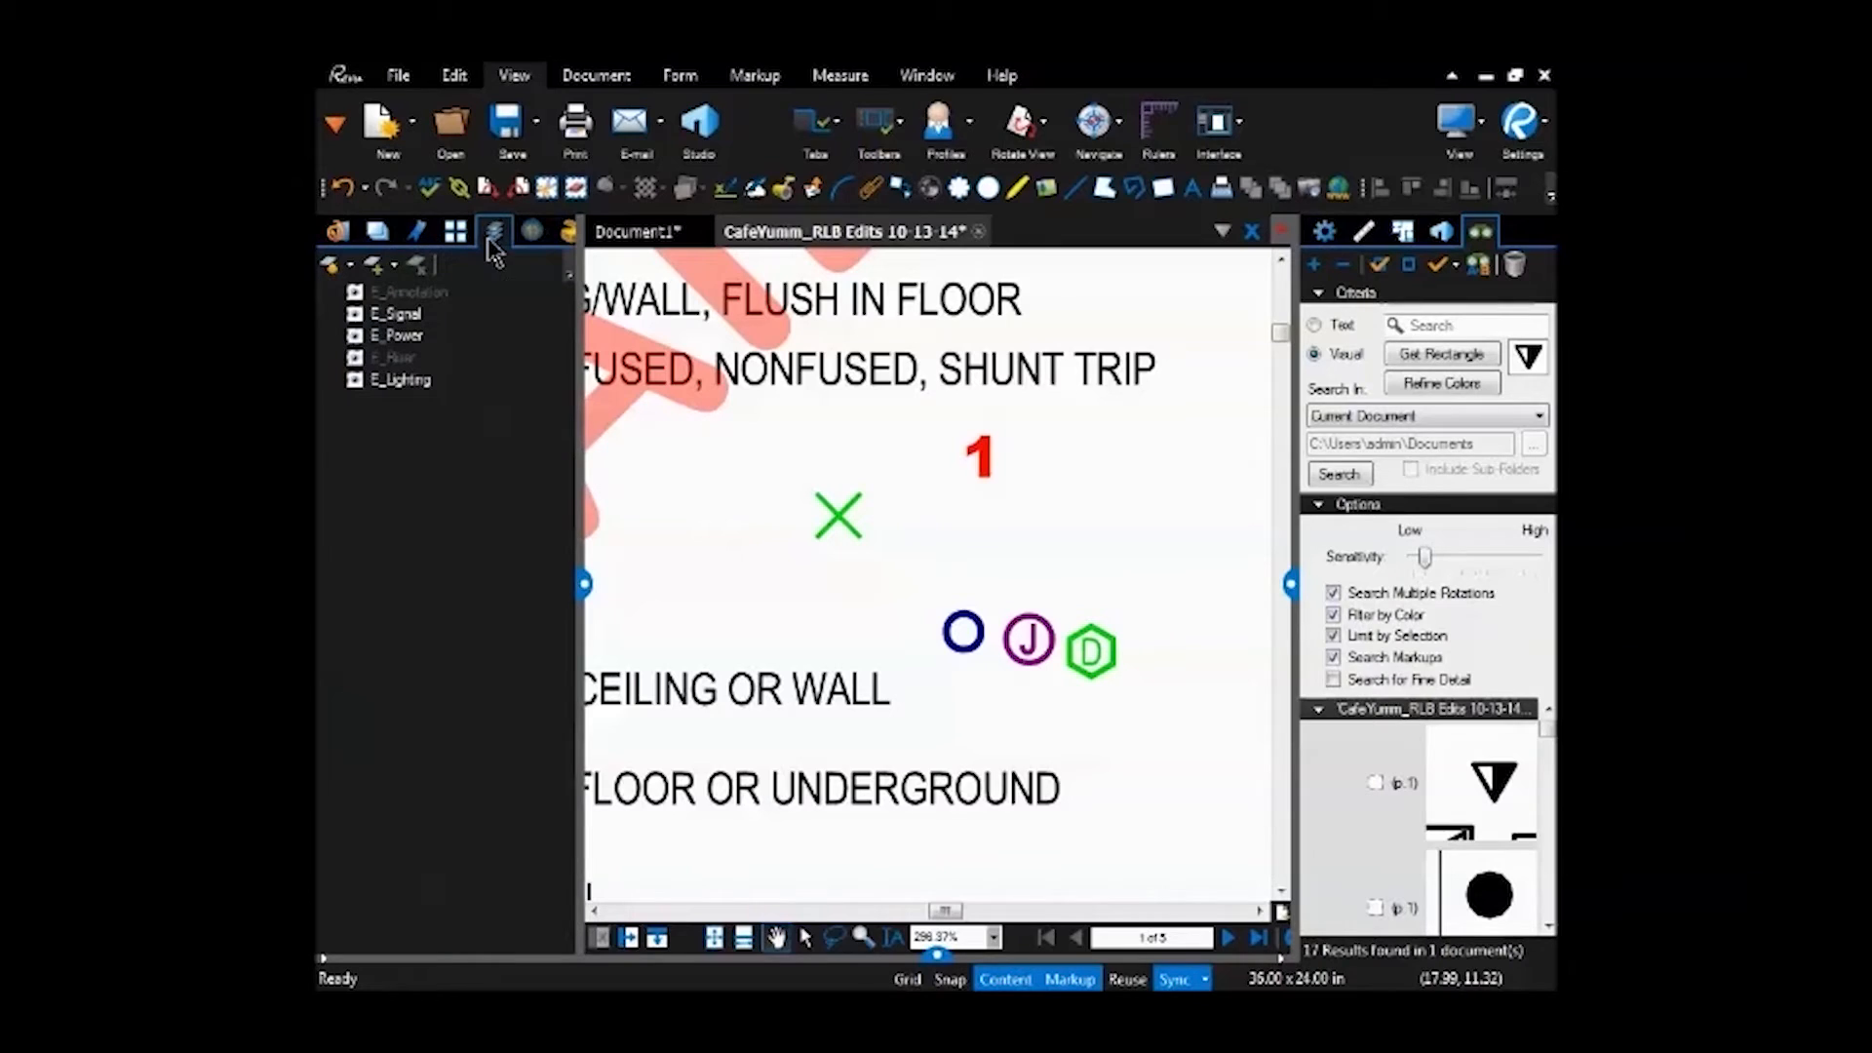
left_click(355, 316)
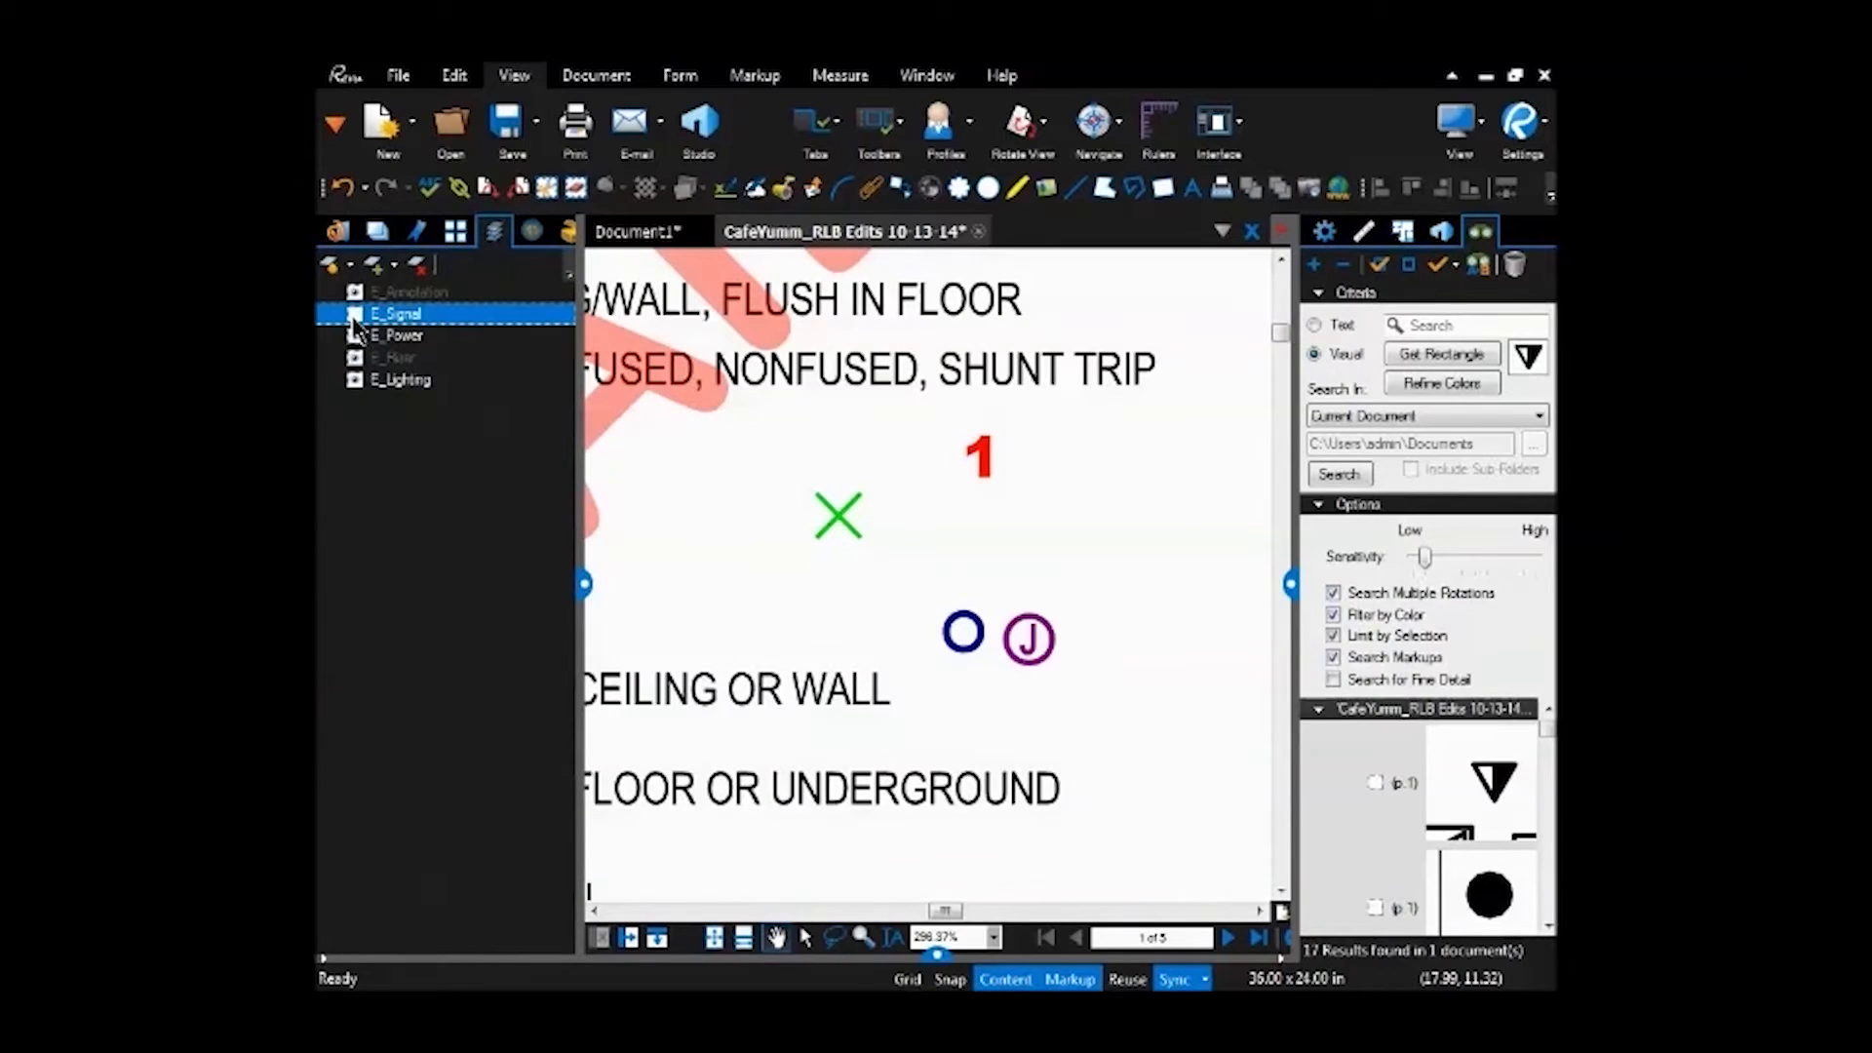
left_click(354, 316)
left_click(354, 336)
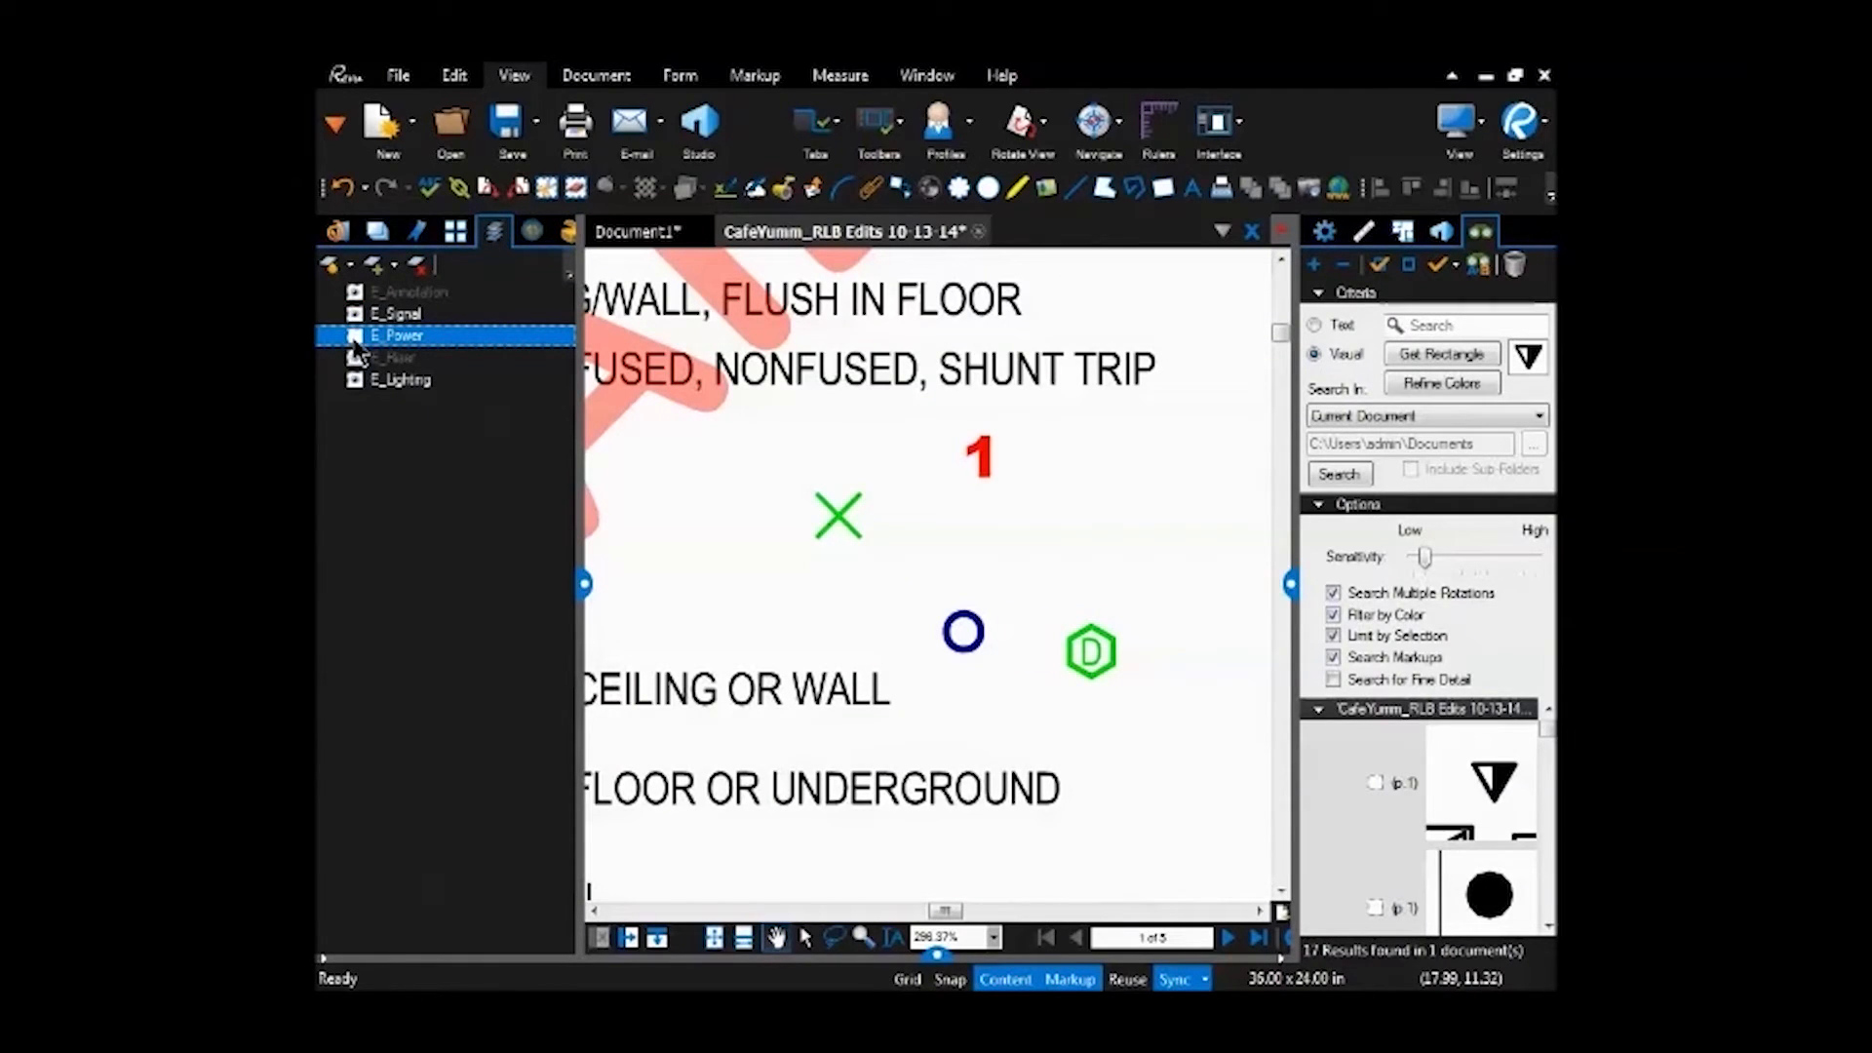
left_click(355, 338)
left_click(355, 383)
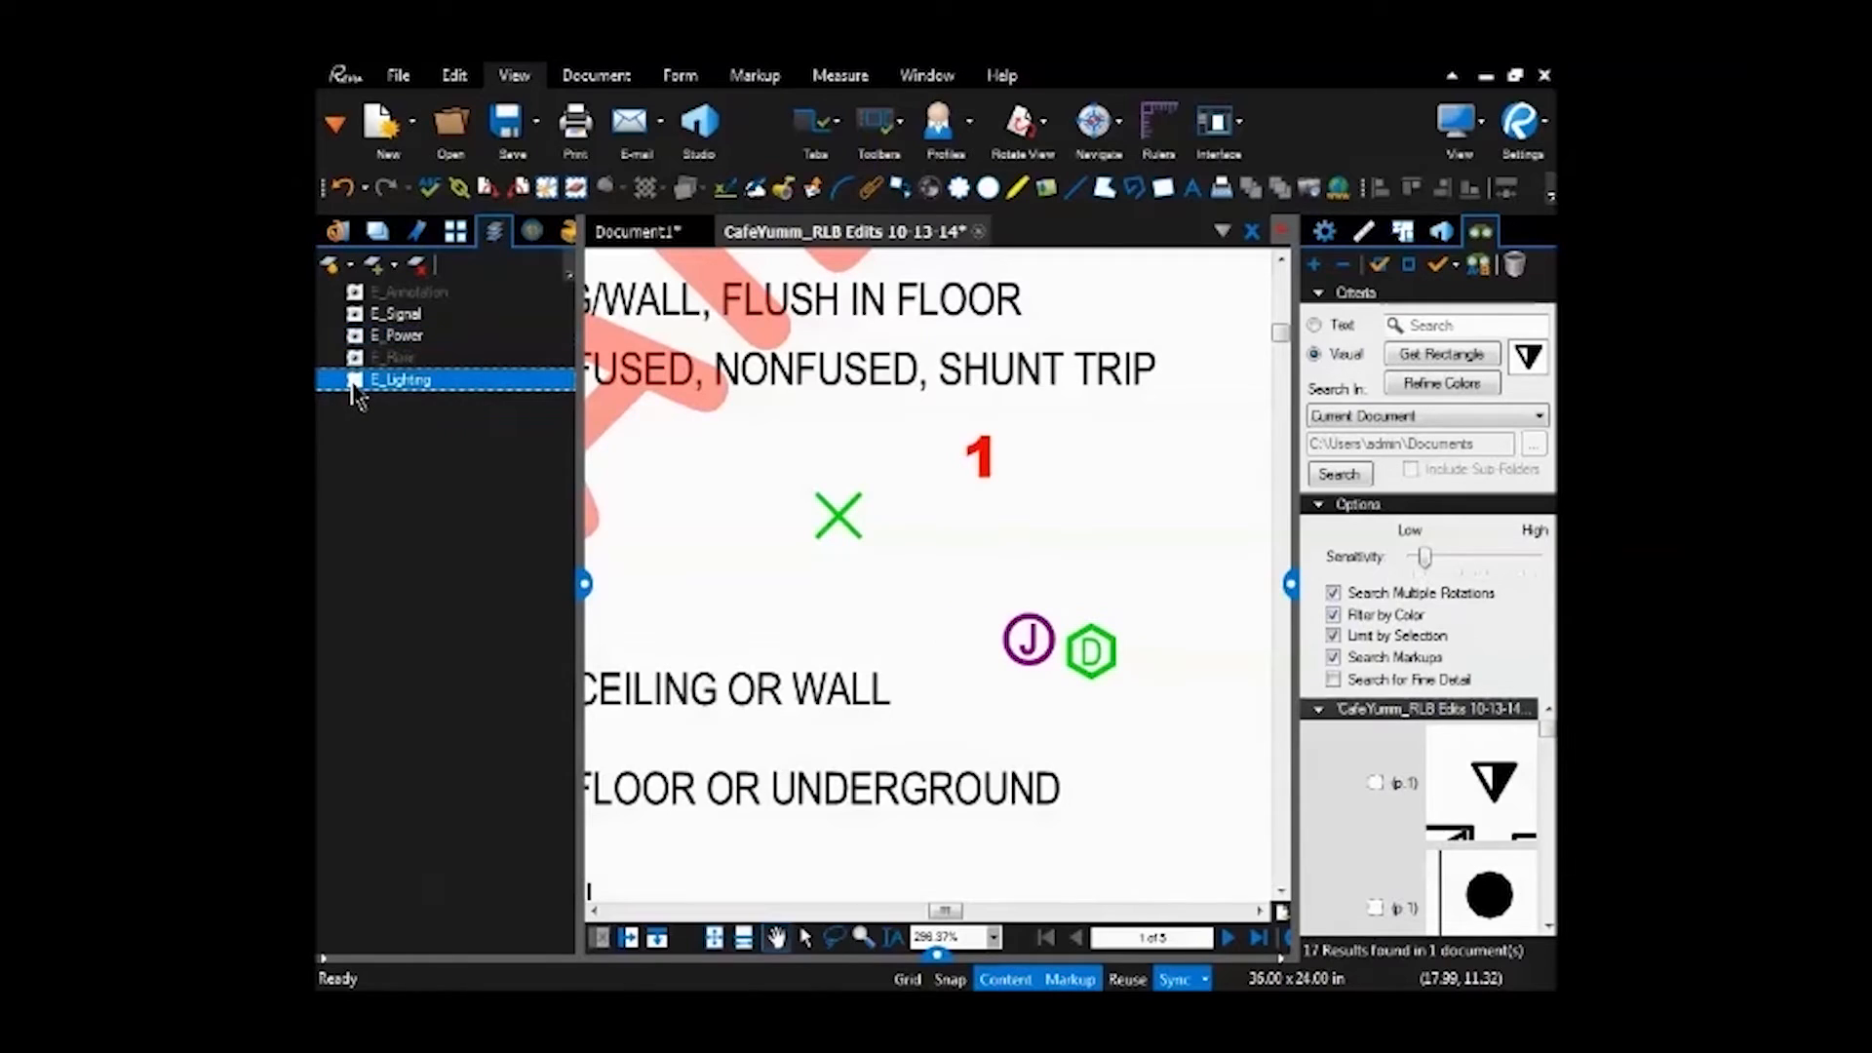
left_click(354, 380)
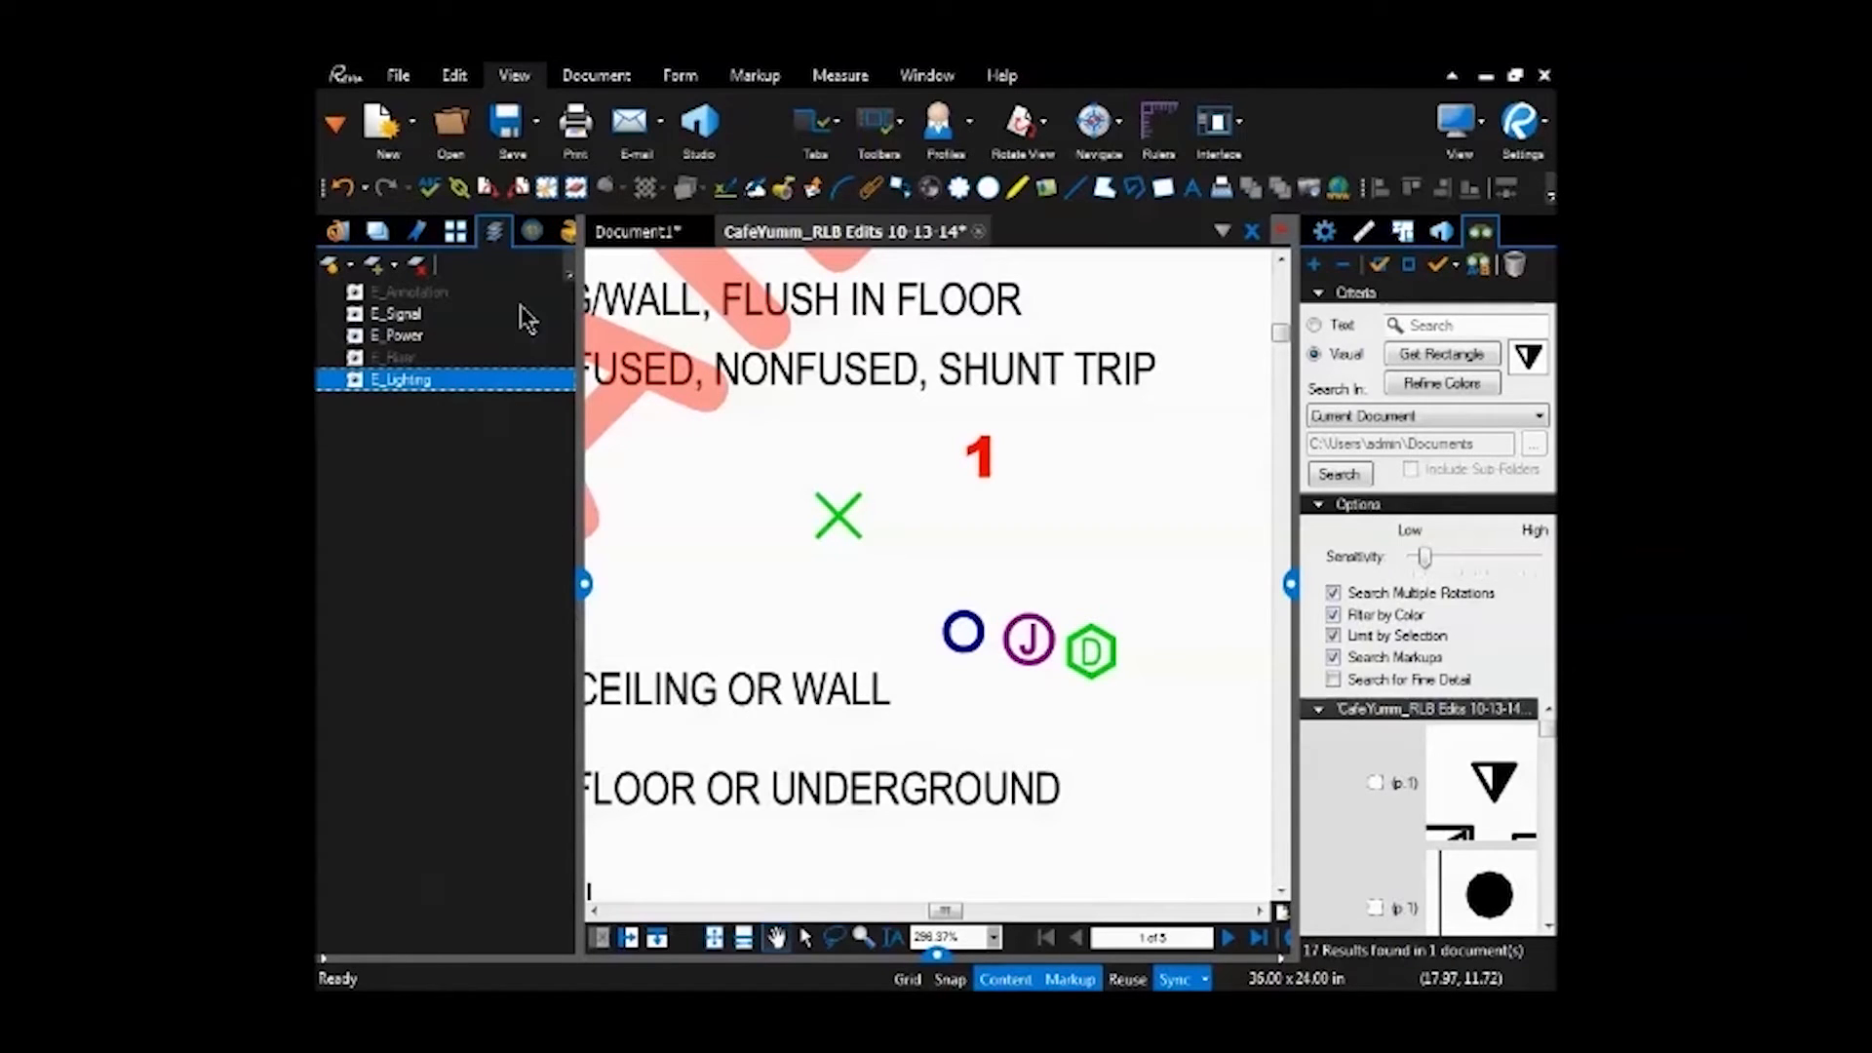
Return to the Tool Chest and view the PID tool sets alongside the placed symbols.
left_click(569, 234)
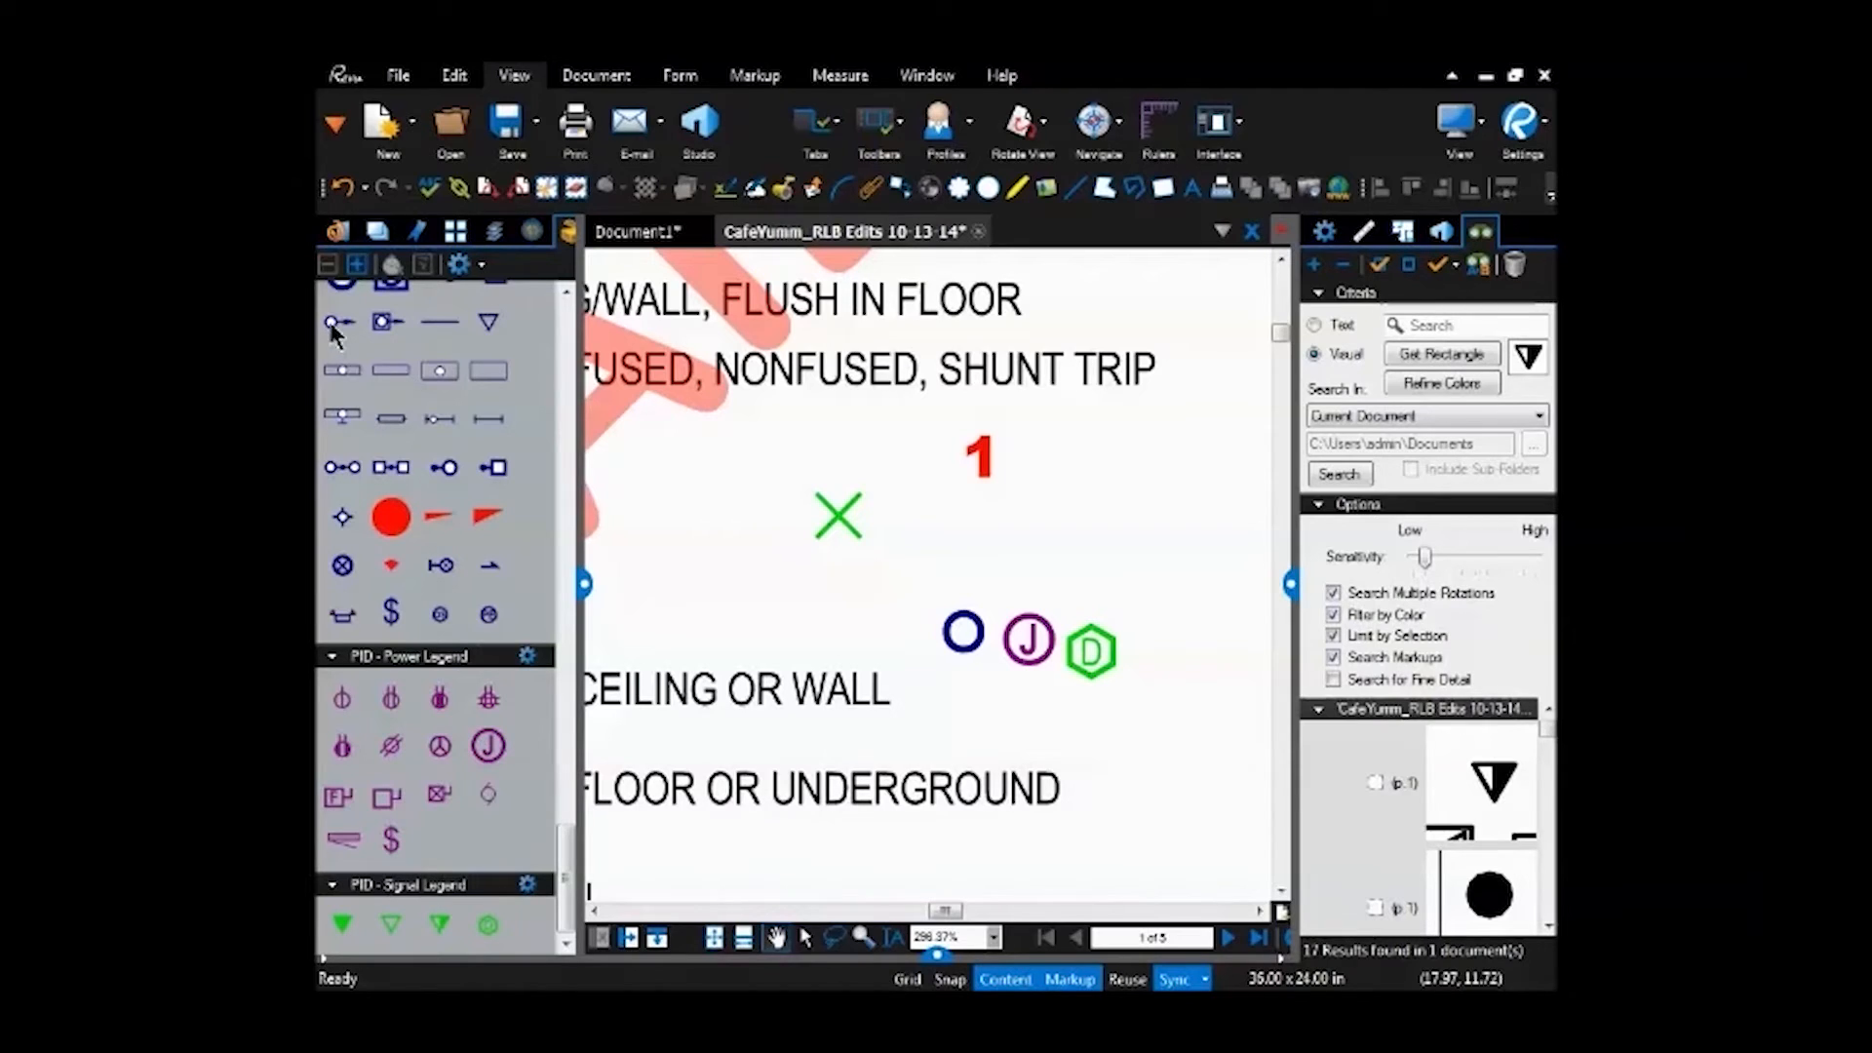
scroll(975, 721, "down", 4)
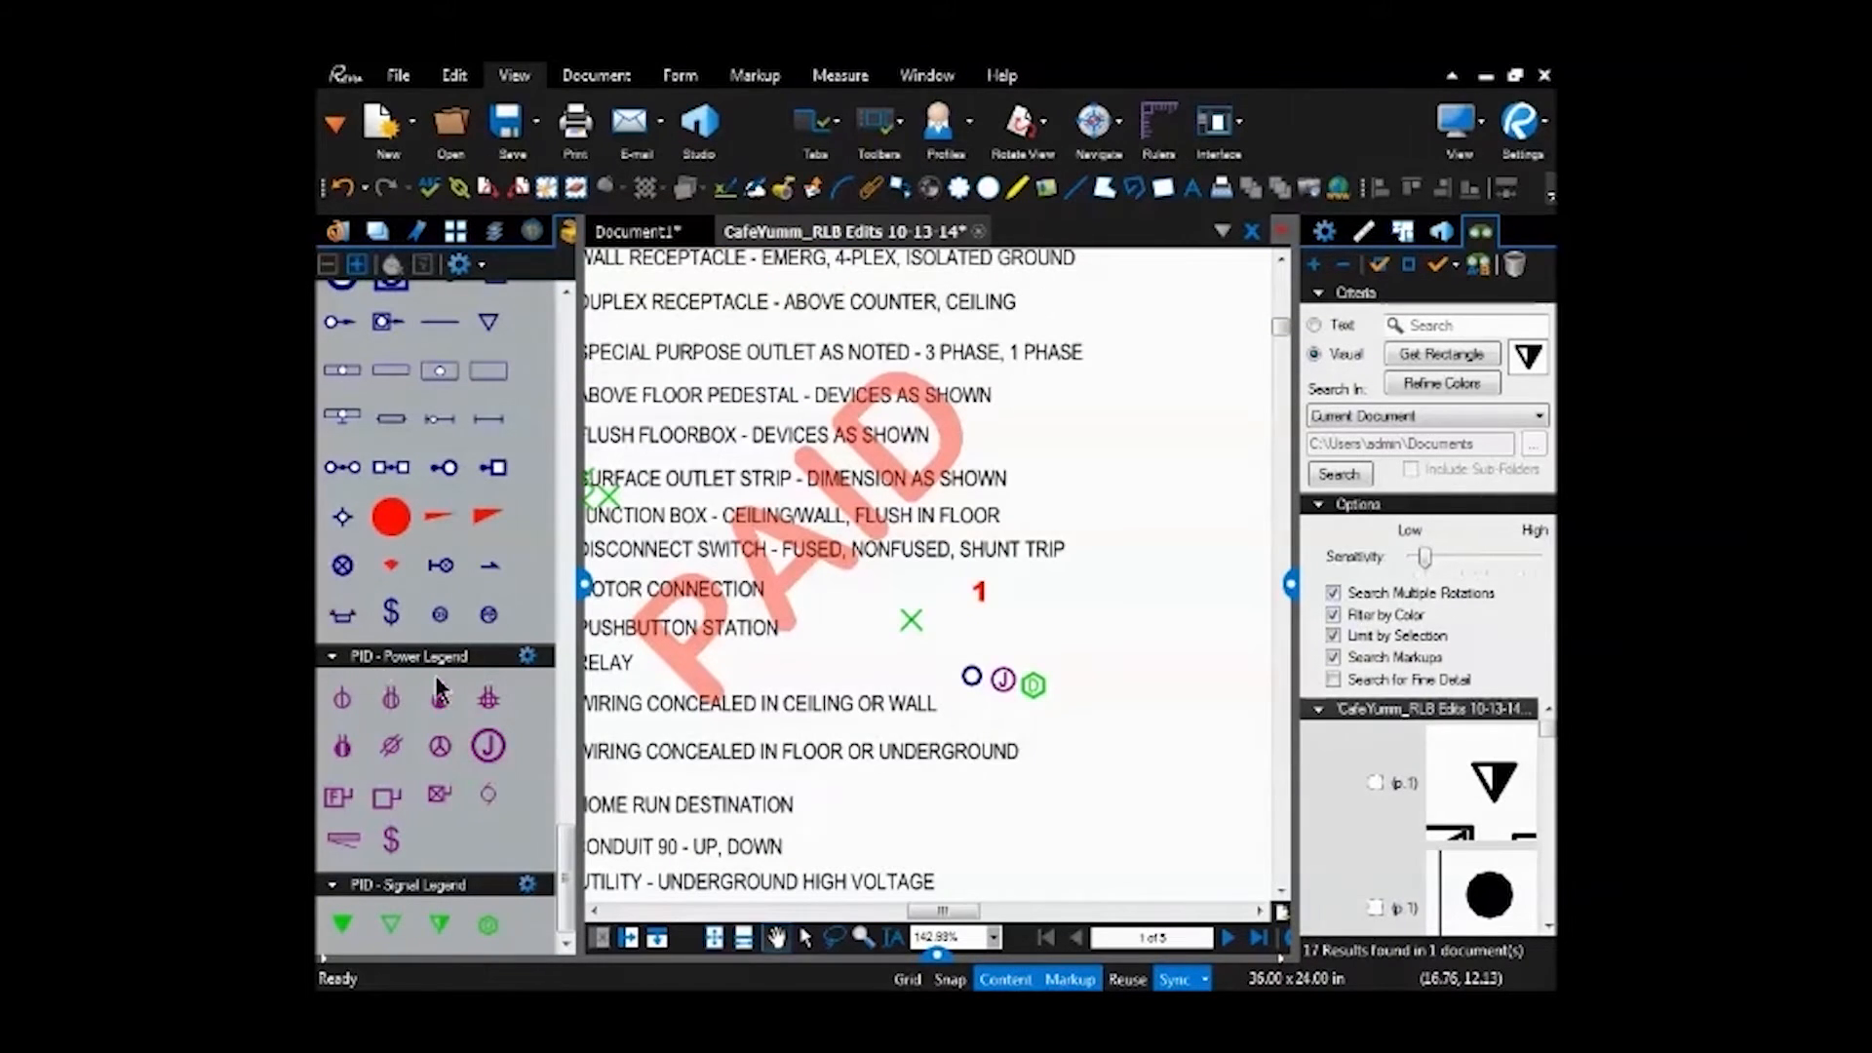
scroll(907, 744, "up", 3)
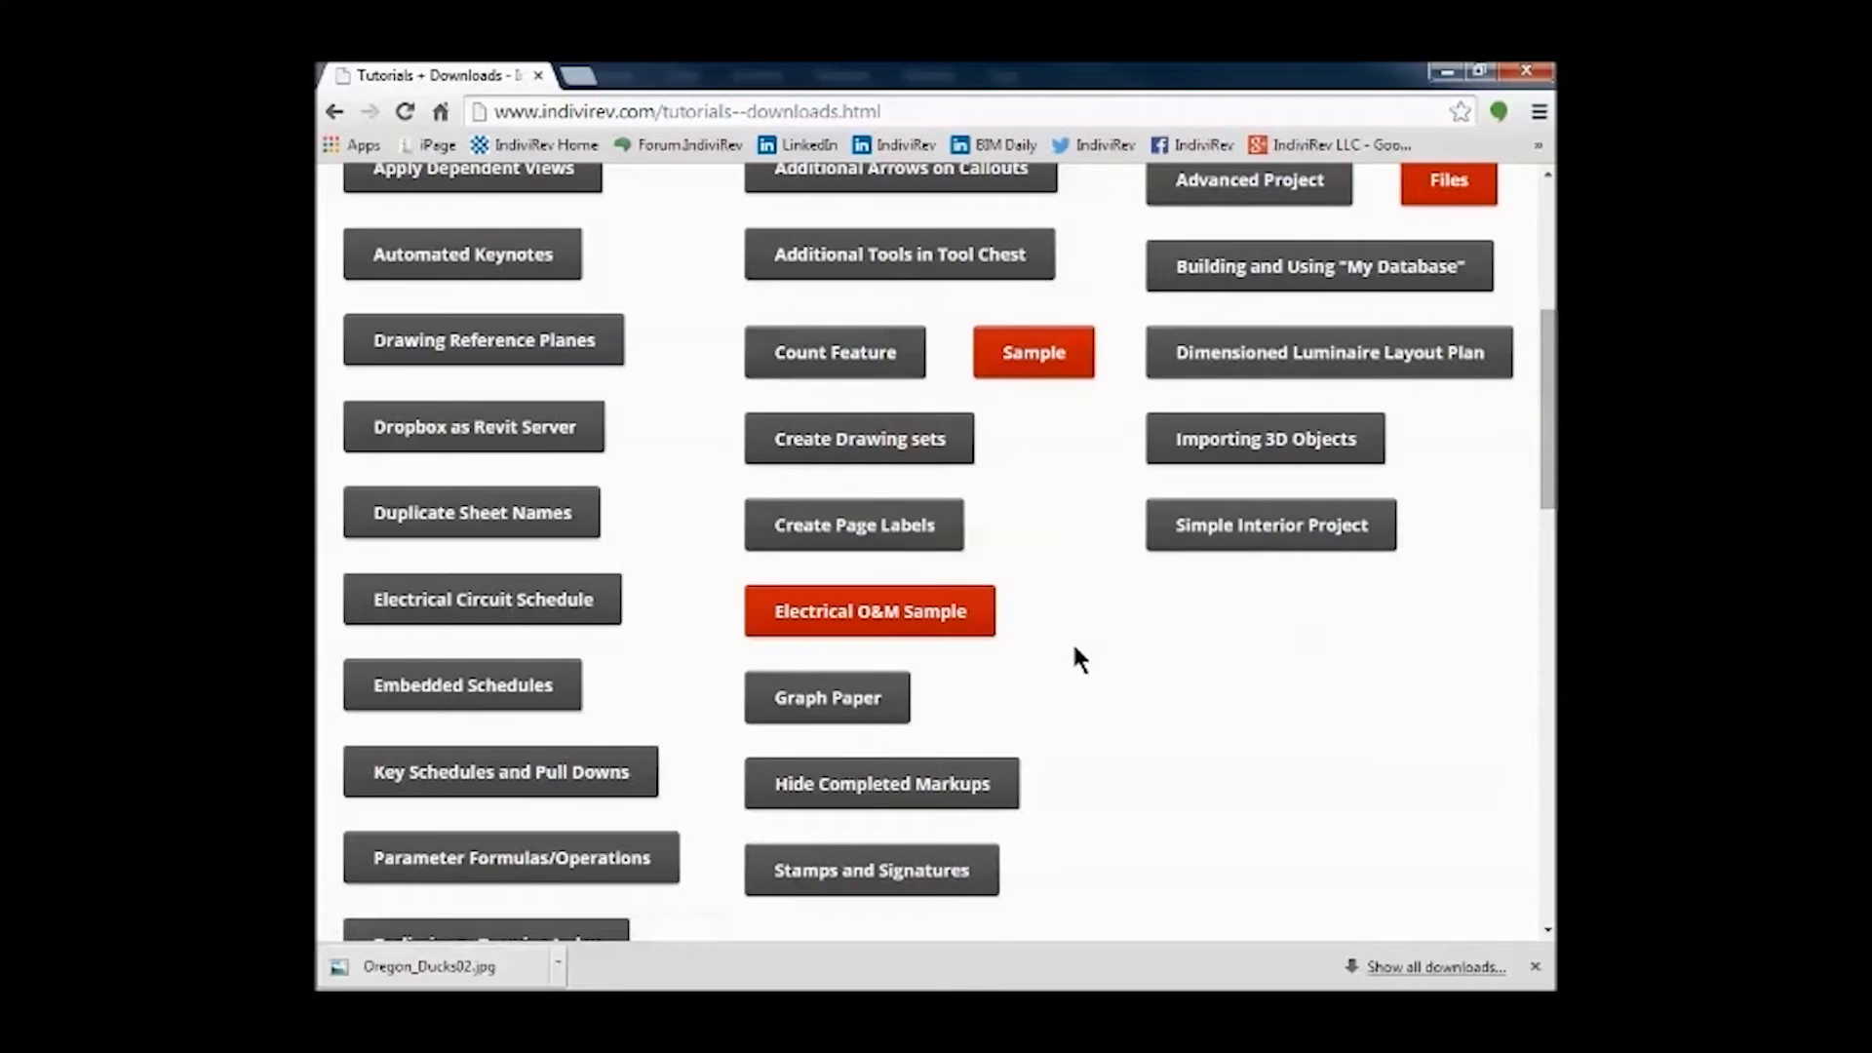
Open the "Additional Tools in Tool Chest" tutorial from the IndiviRev downloads page in the browser, read through it, and return to Revu.
scroll(1072, 673, "up", 1)
left_click(889, 363)
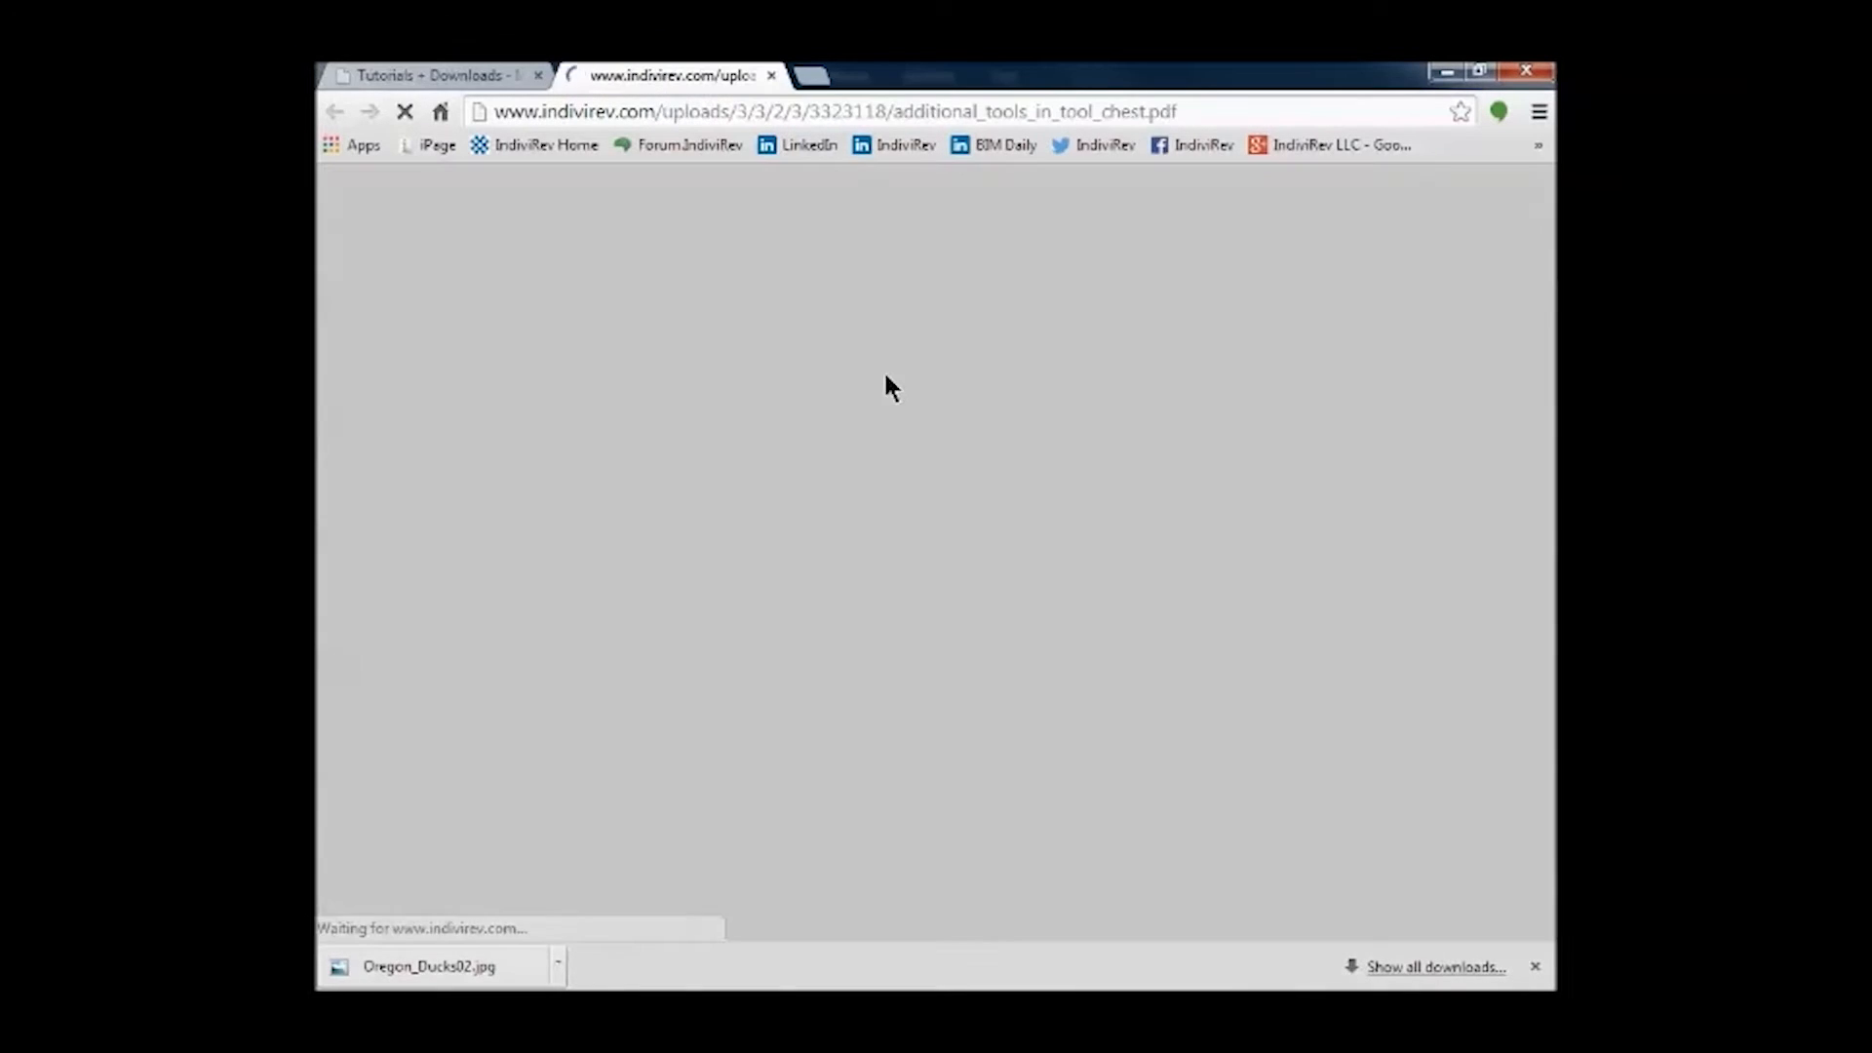
scroll(917, 565, "down", 1)
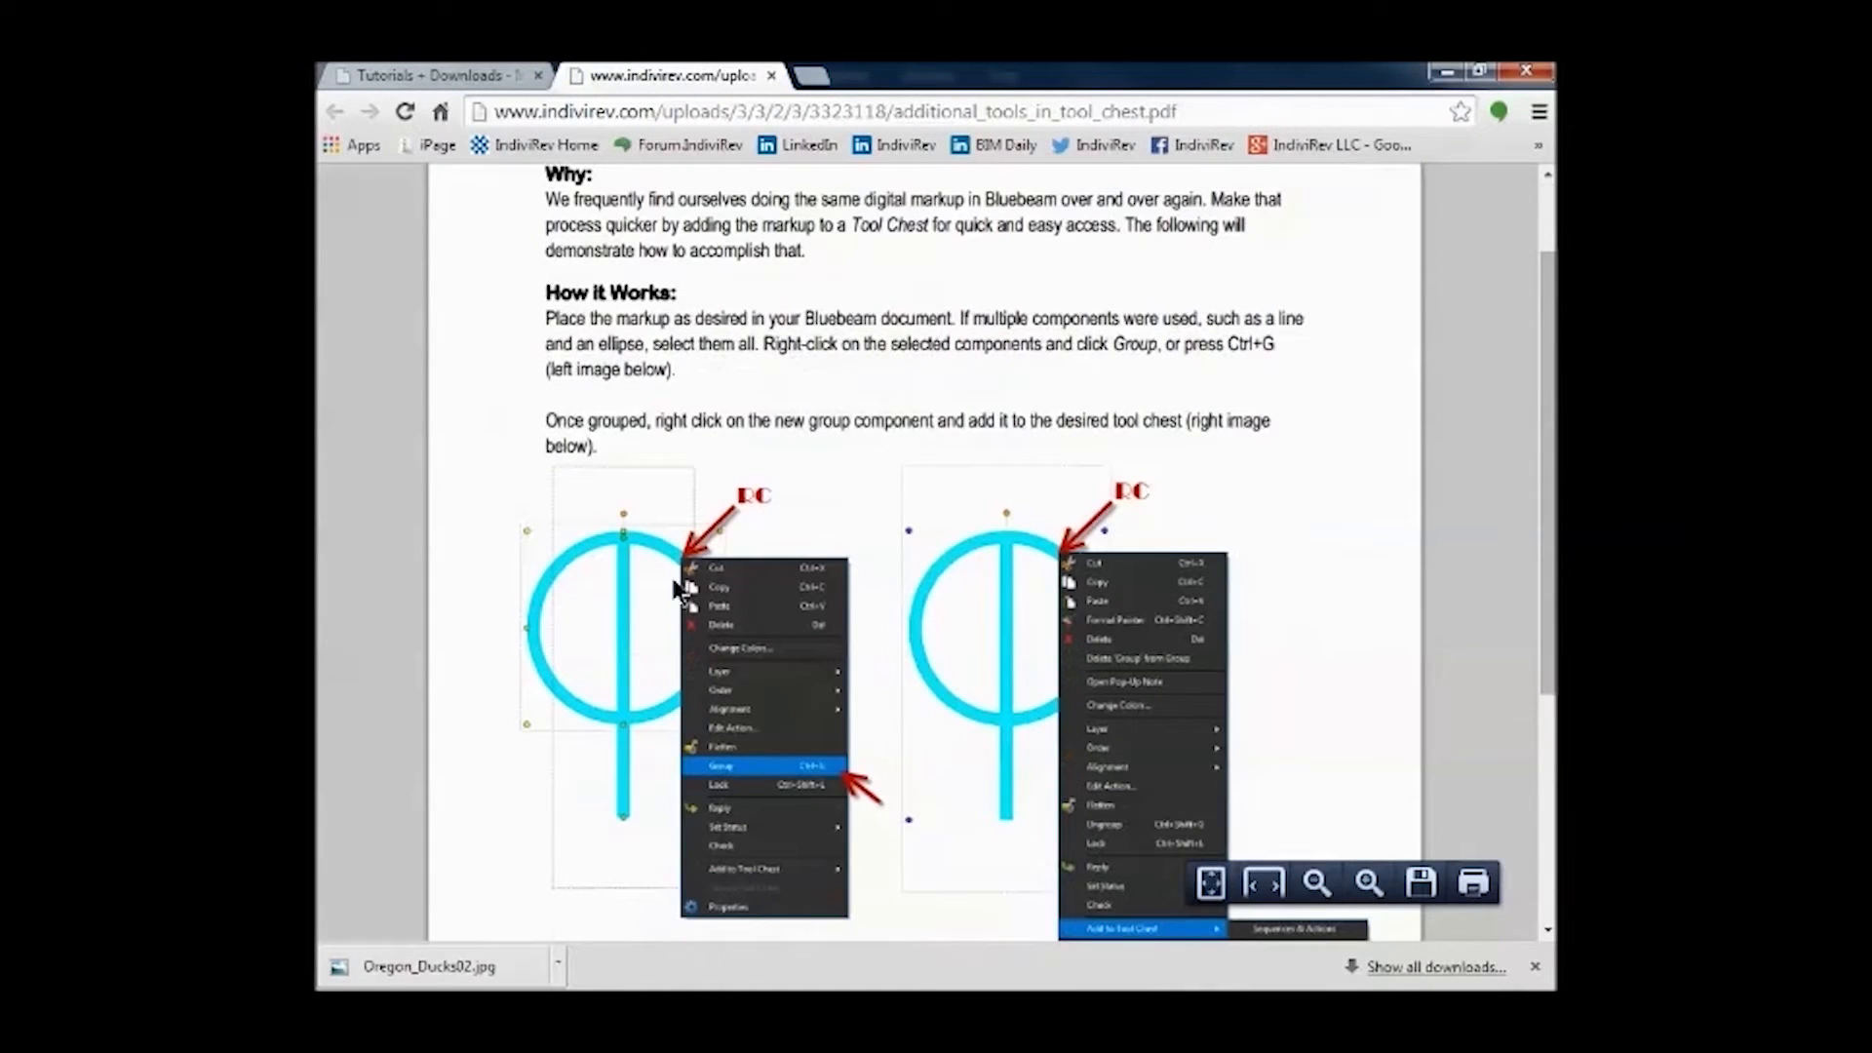
scroll(1020, 635, "down", 3)
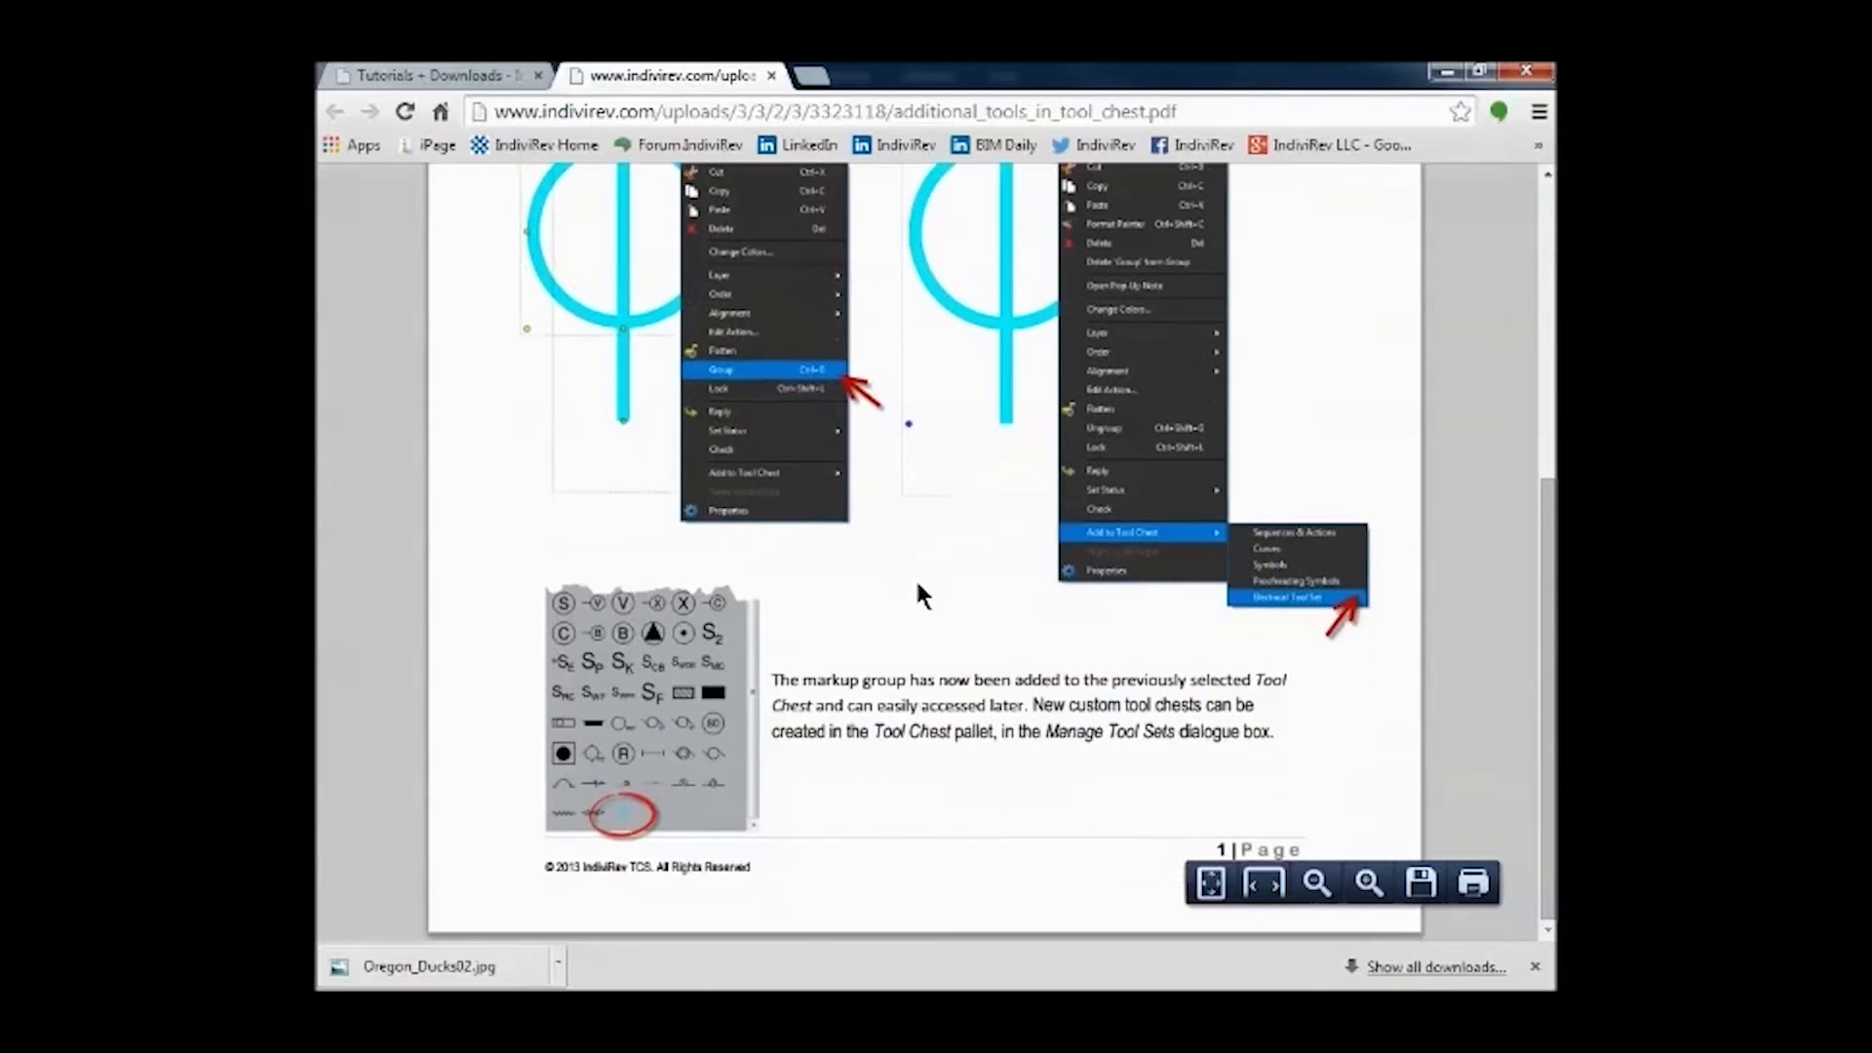
left_click(1447, 72)
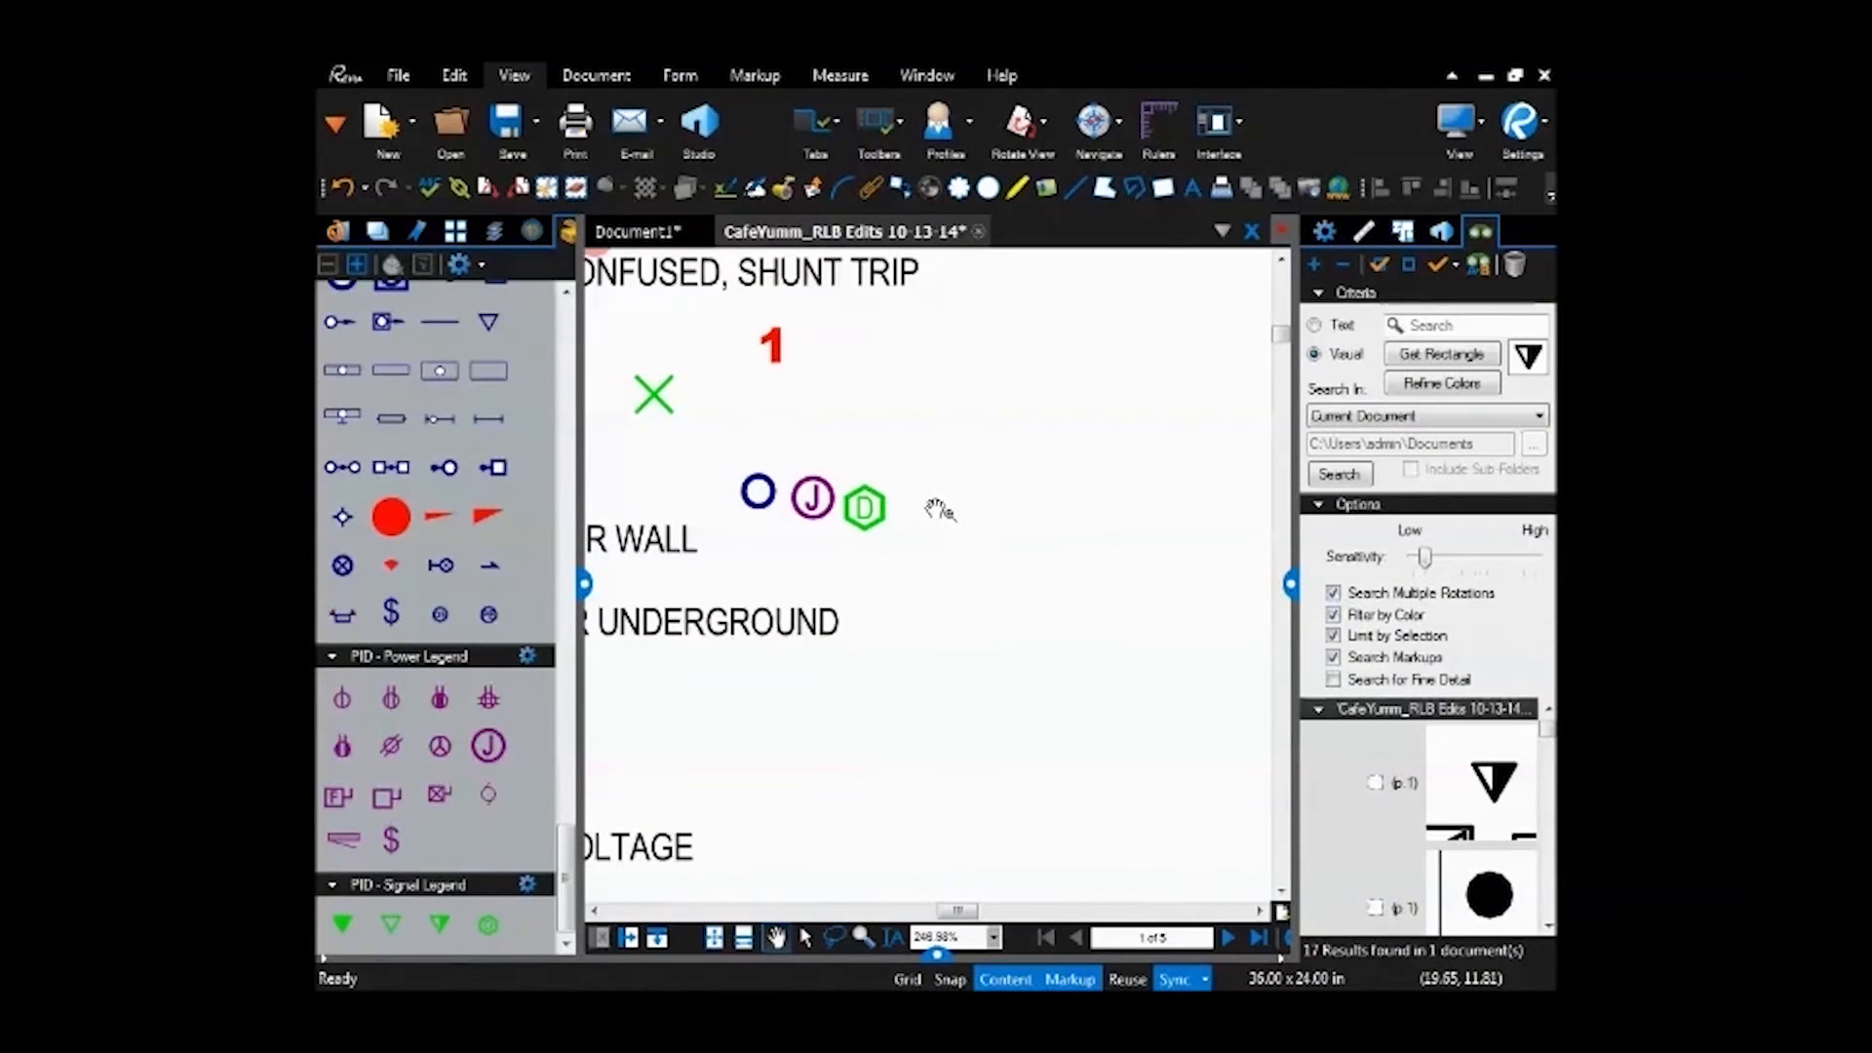
Show the Properties and draw an ellipse about 0.20 in wide and 0.26 in high in the blank area below the symbols.
left_click(1340, 240)
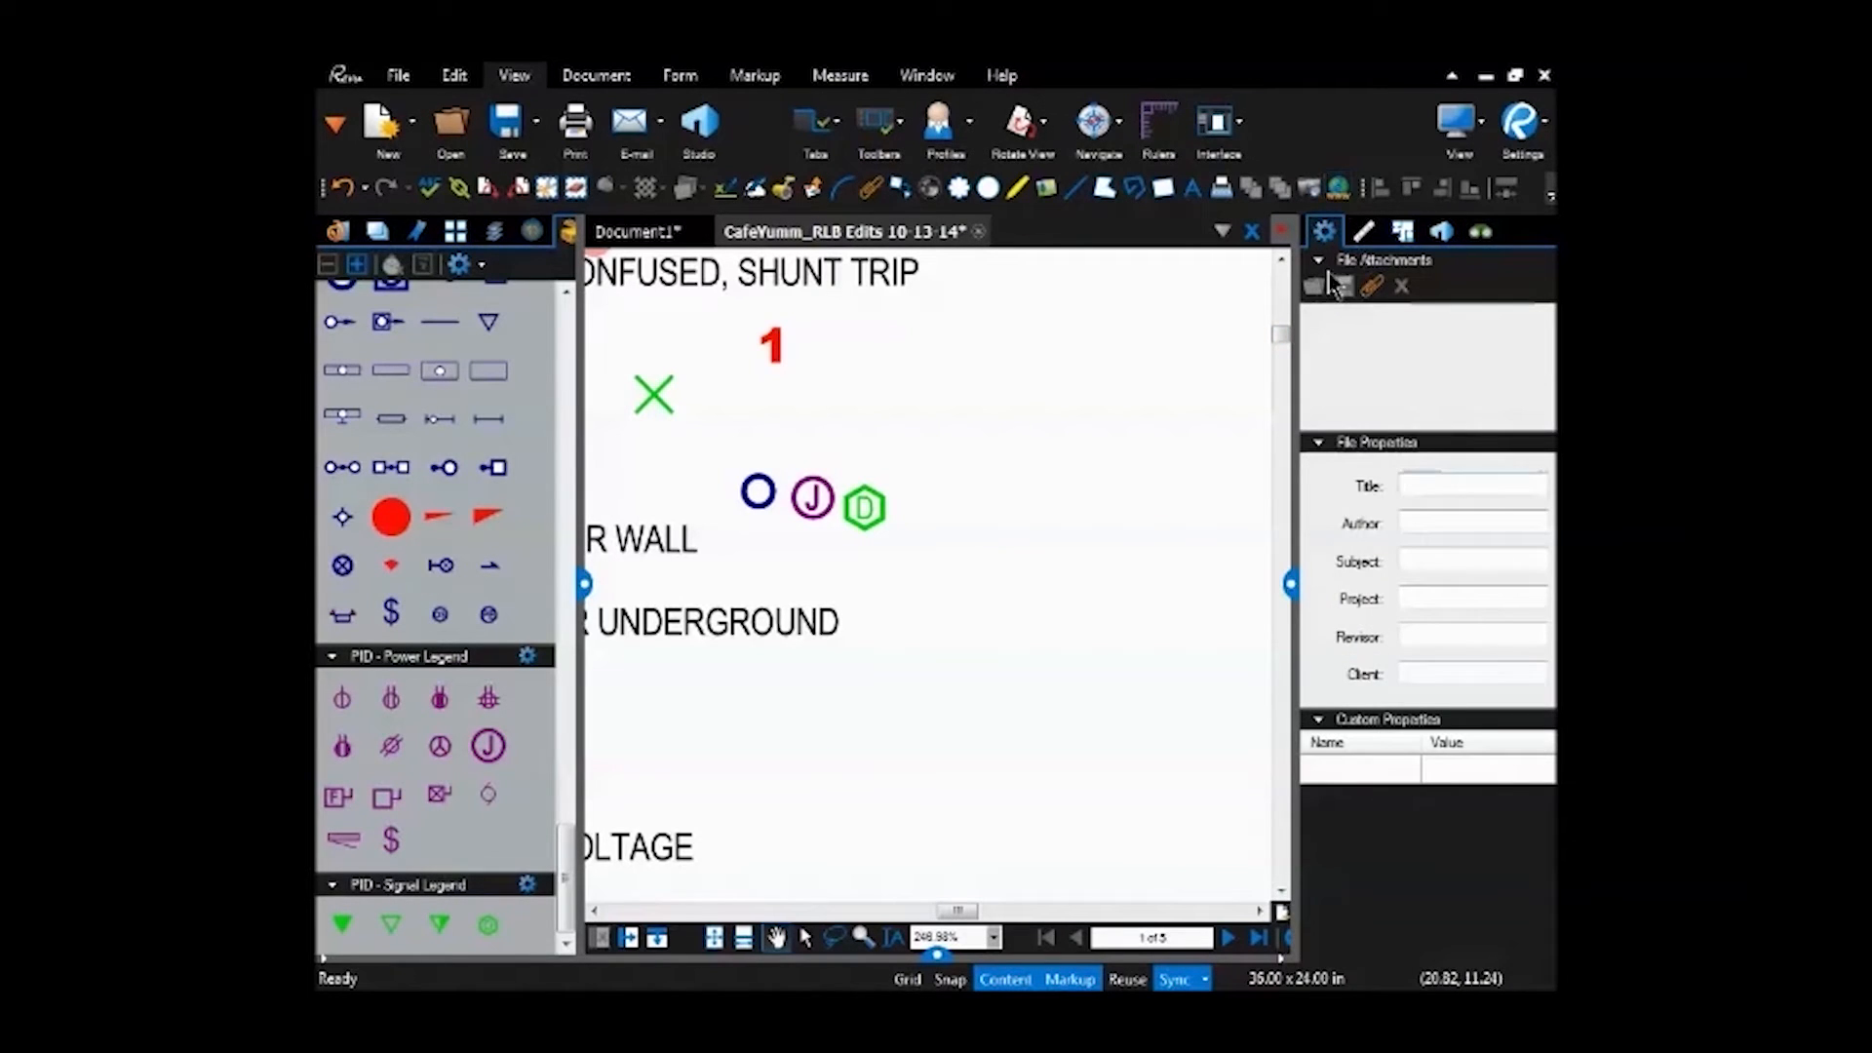
left_click(988, 187)
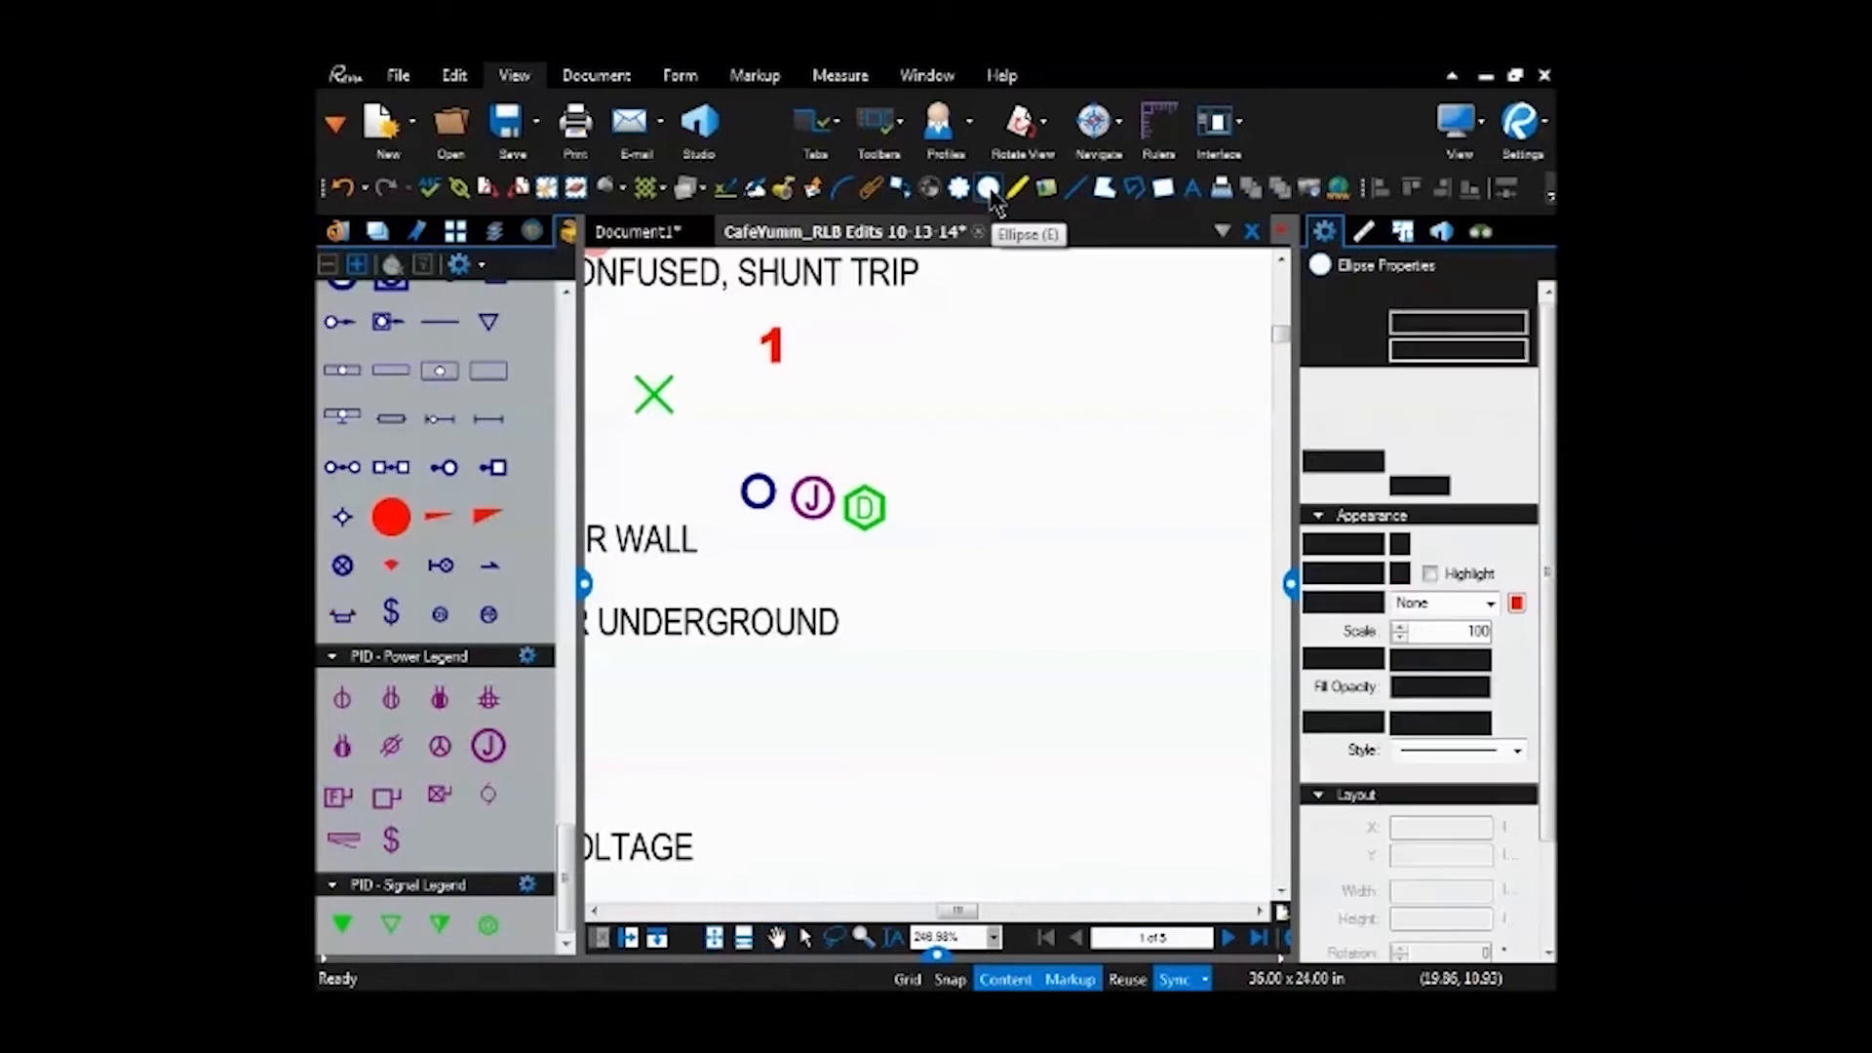
left_click_drag(963, 594, 1022, 671)
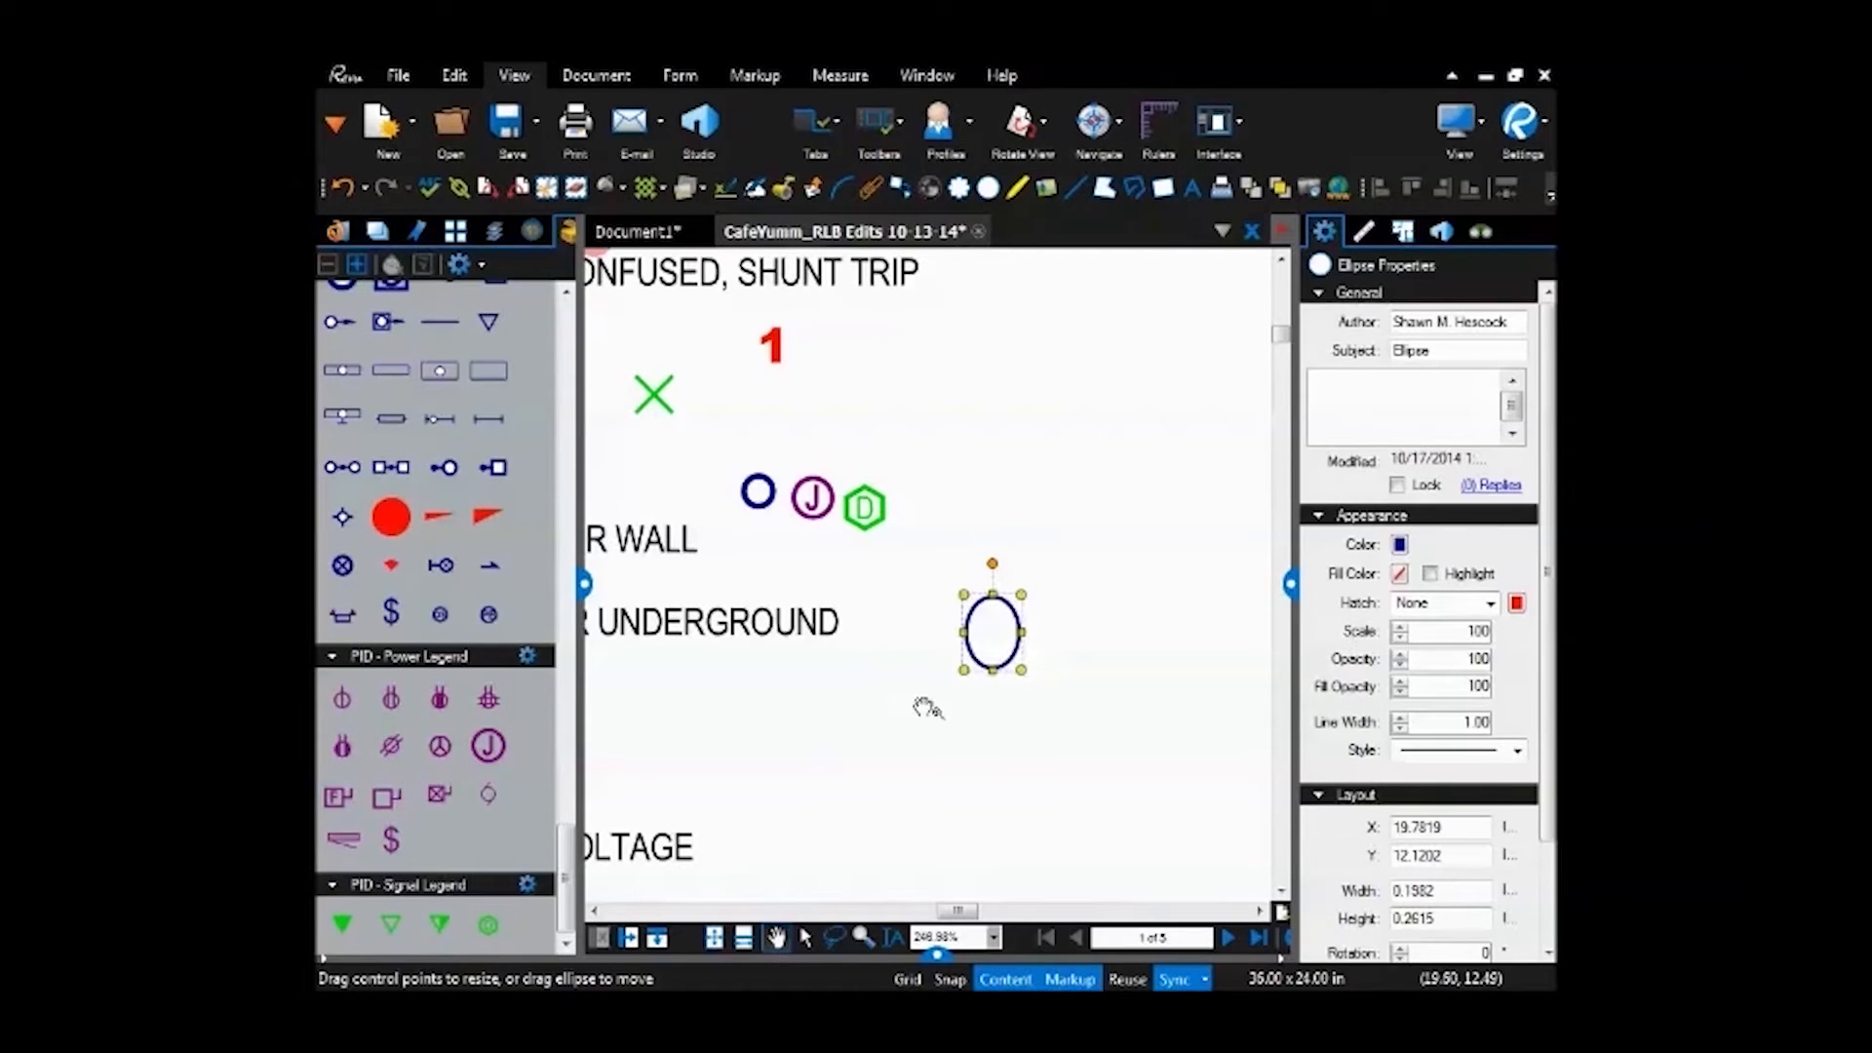
left_click(992, 751)
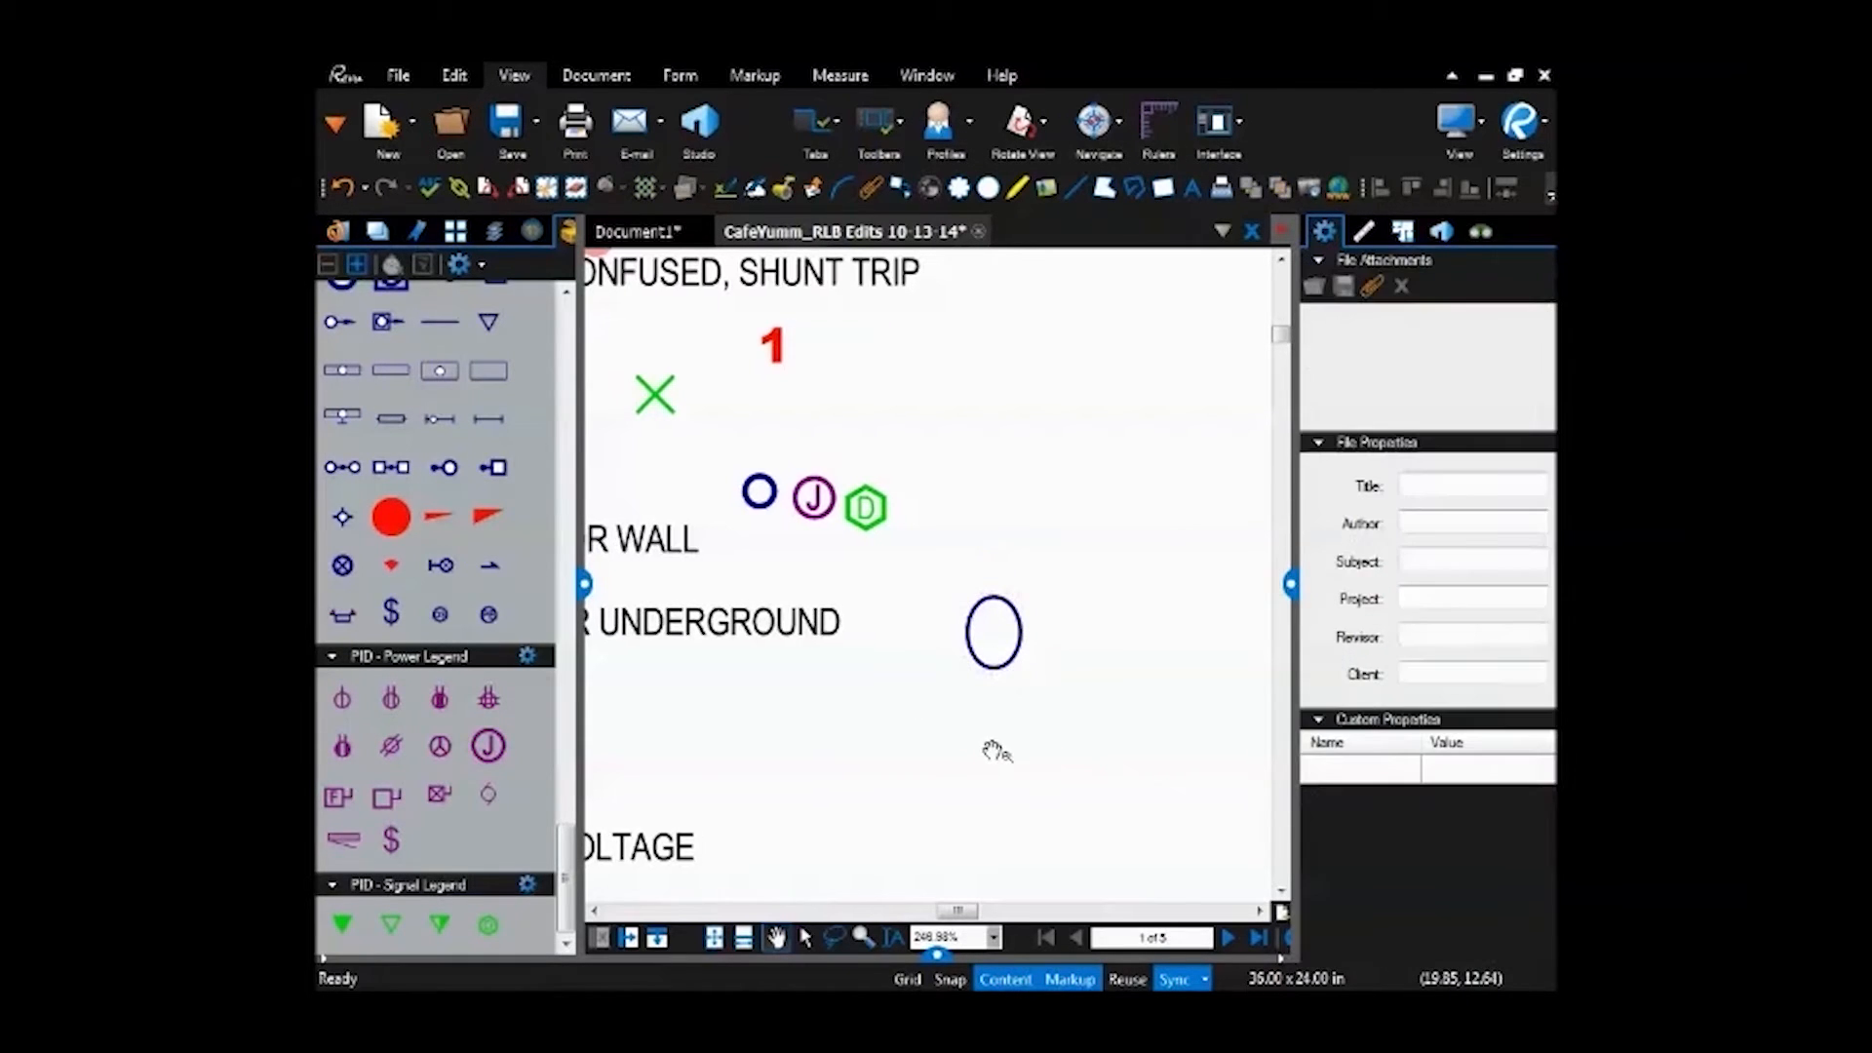
scroll(995, 649, "up", 2)
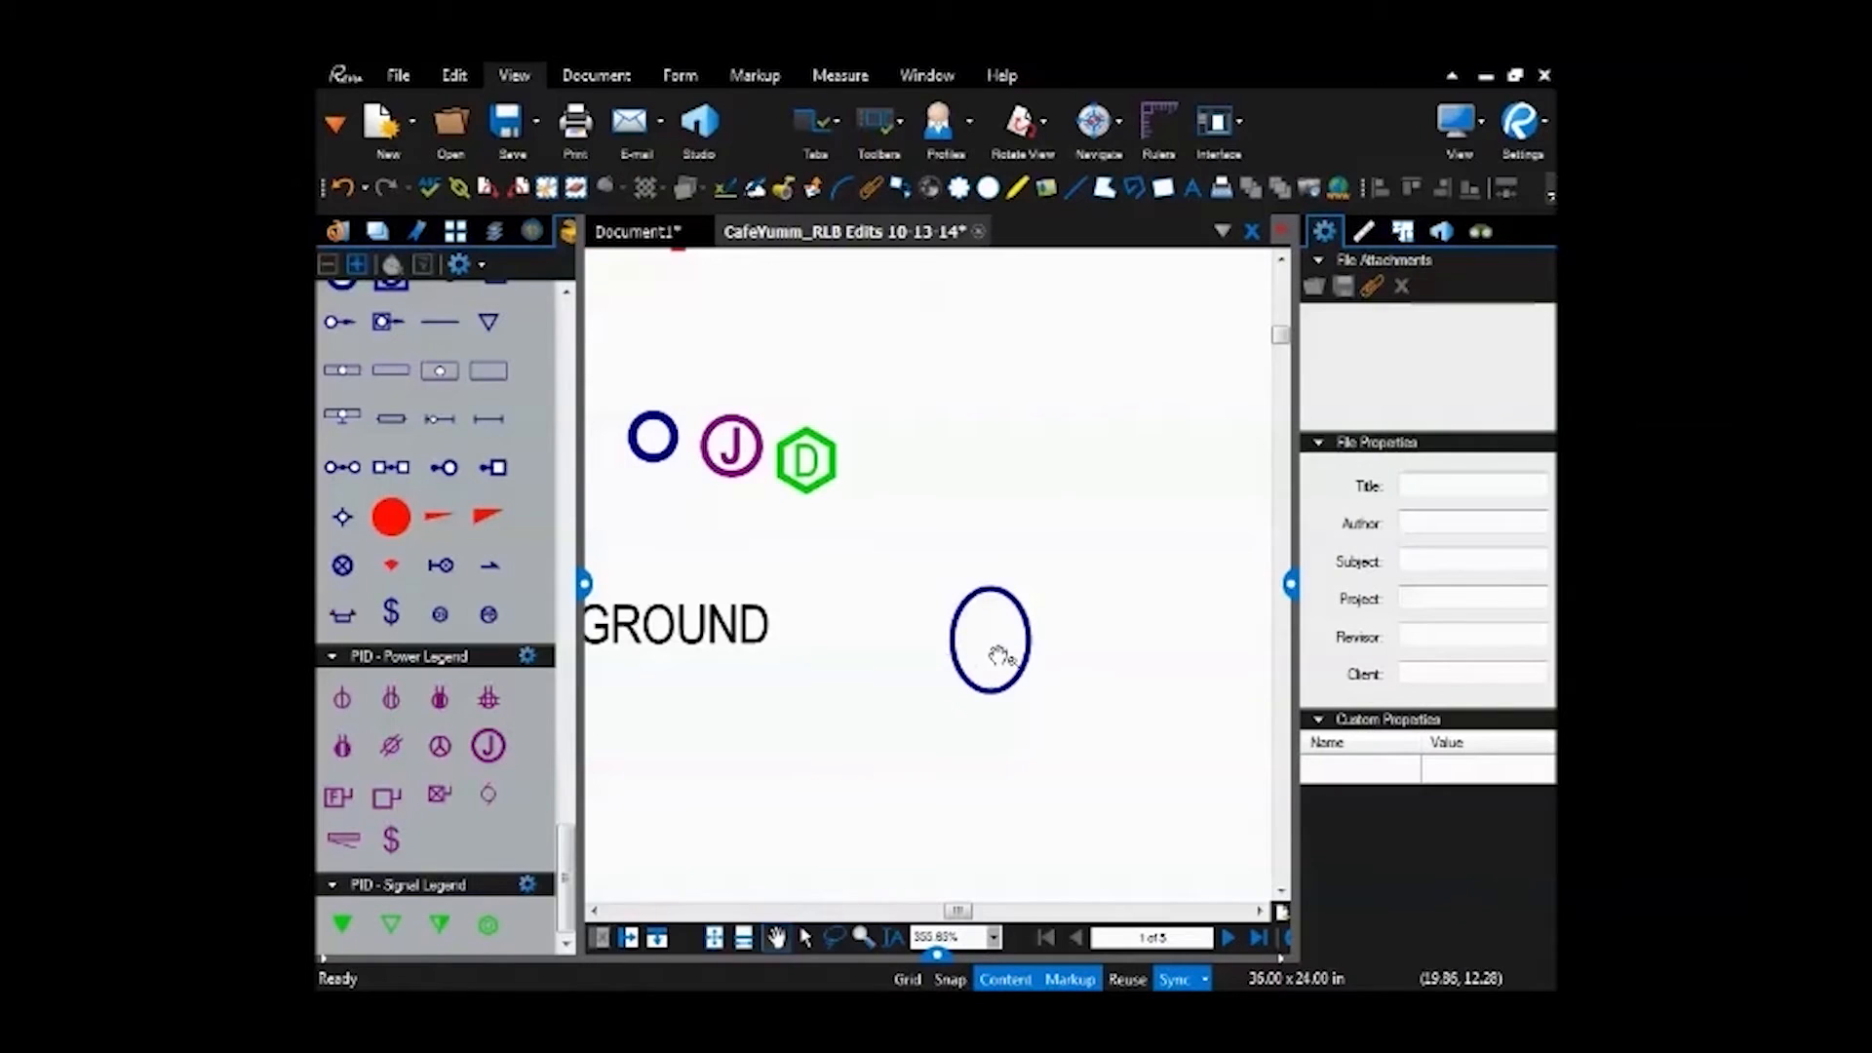
scroll(1004, 653, "up", 2)
left_click(1016, 698)
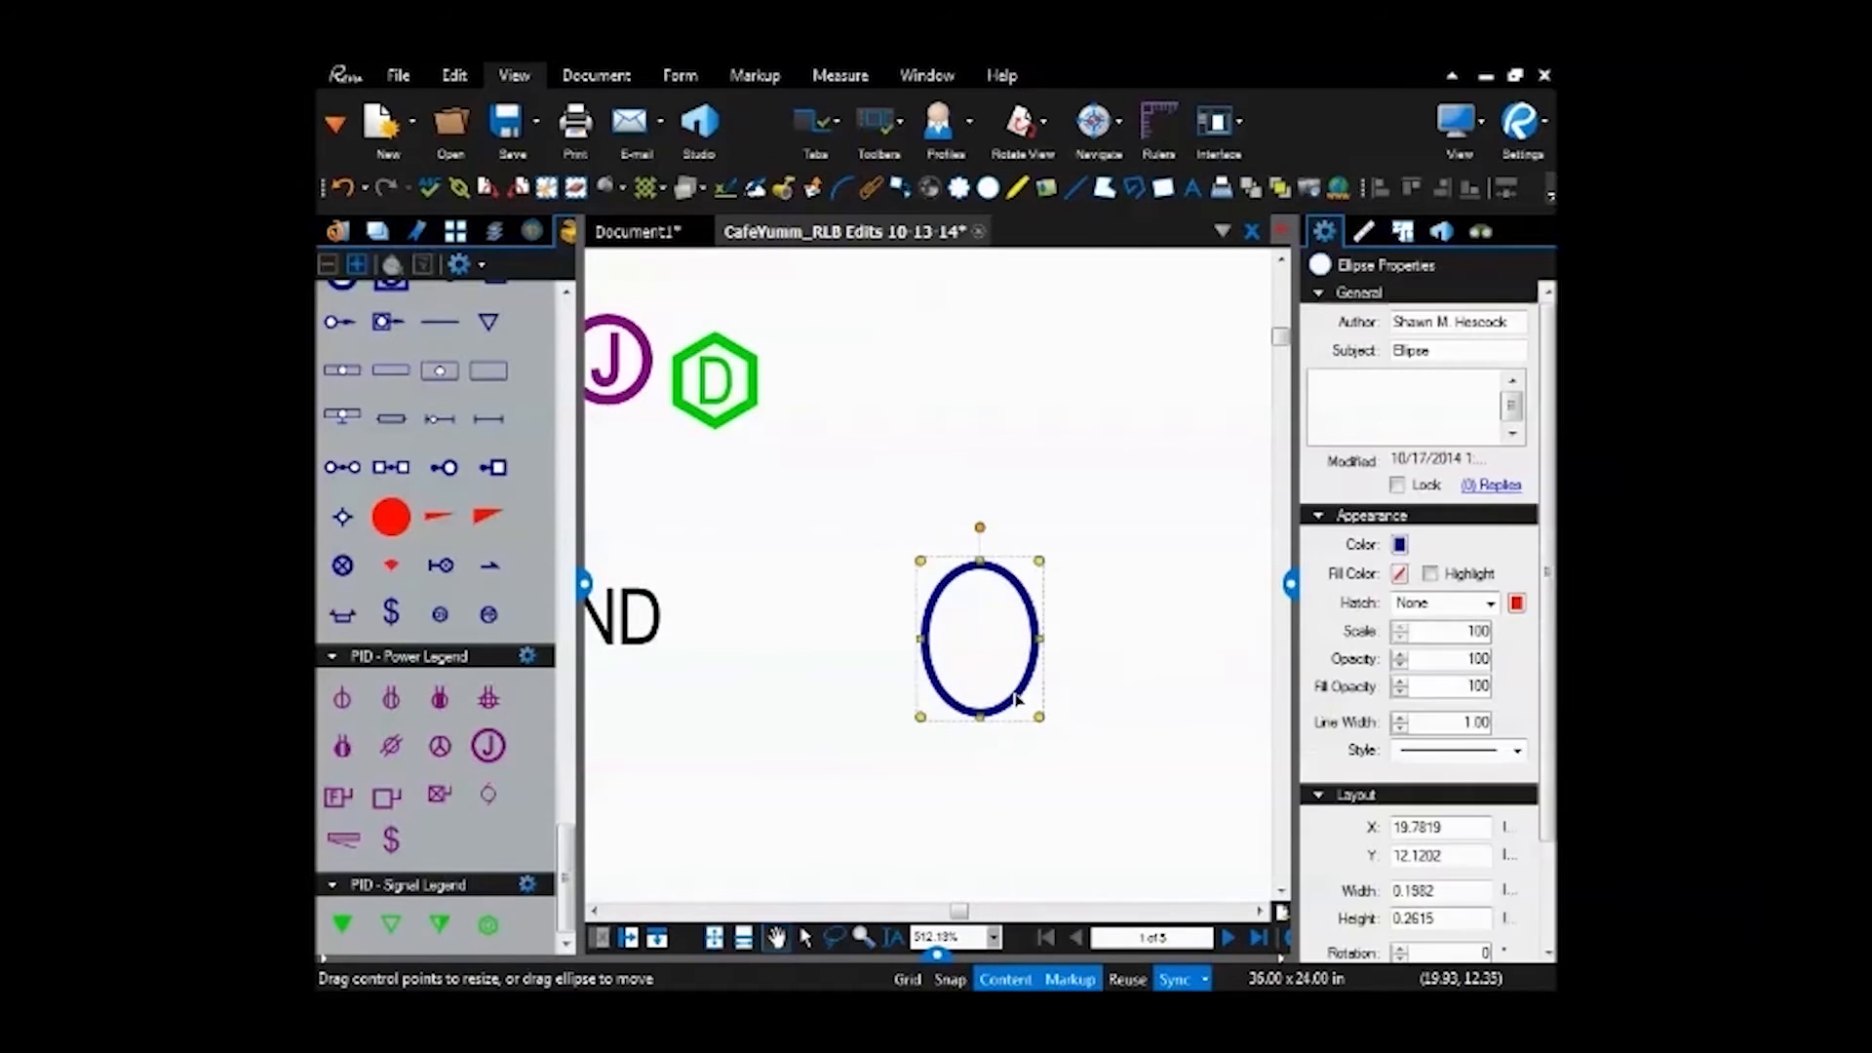
scroll(1014, 693, "down", 4)
left_click_drag(838, 634, 1038, 726)
scroll(1038, 726, "down", 1)
scroll(1072, 672, "up", 2)
left_click_drag(1158, 539, 1020, 506)
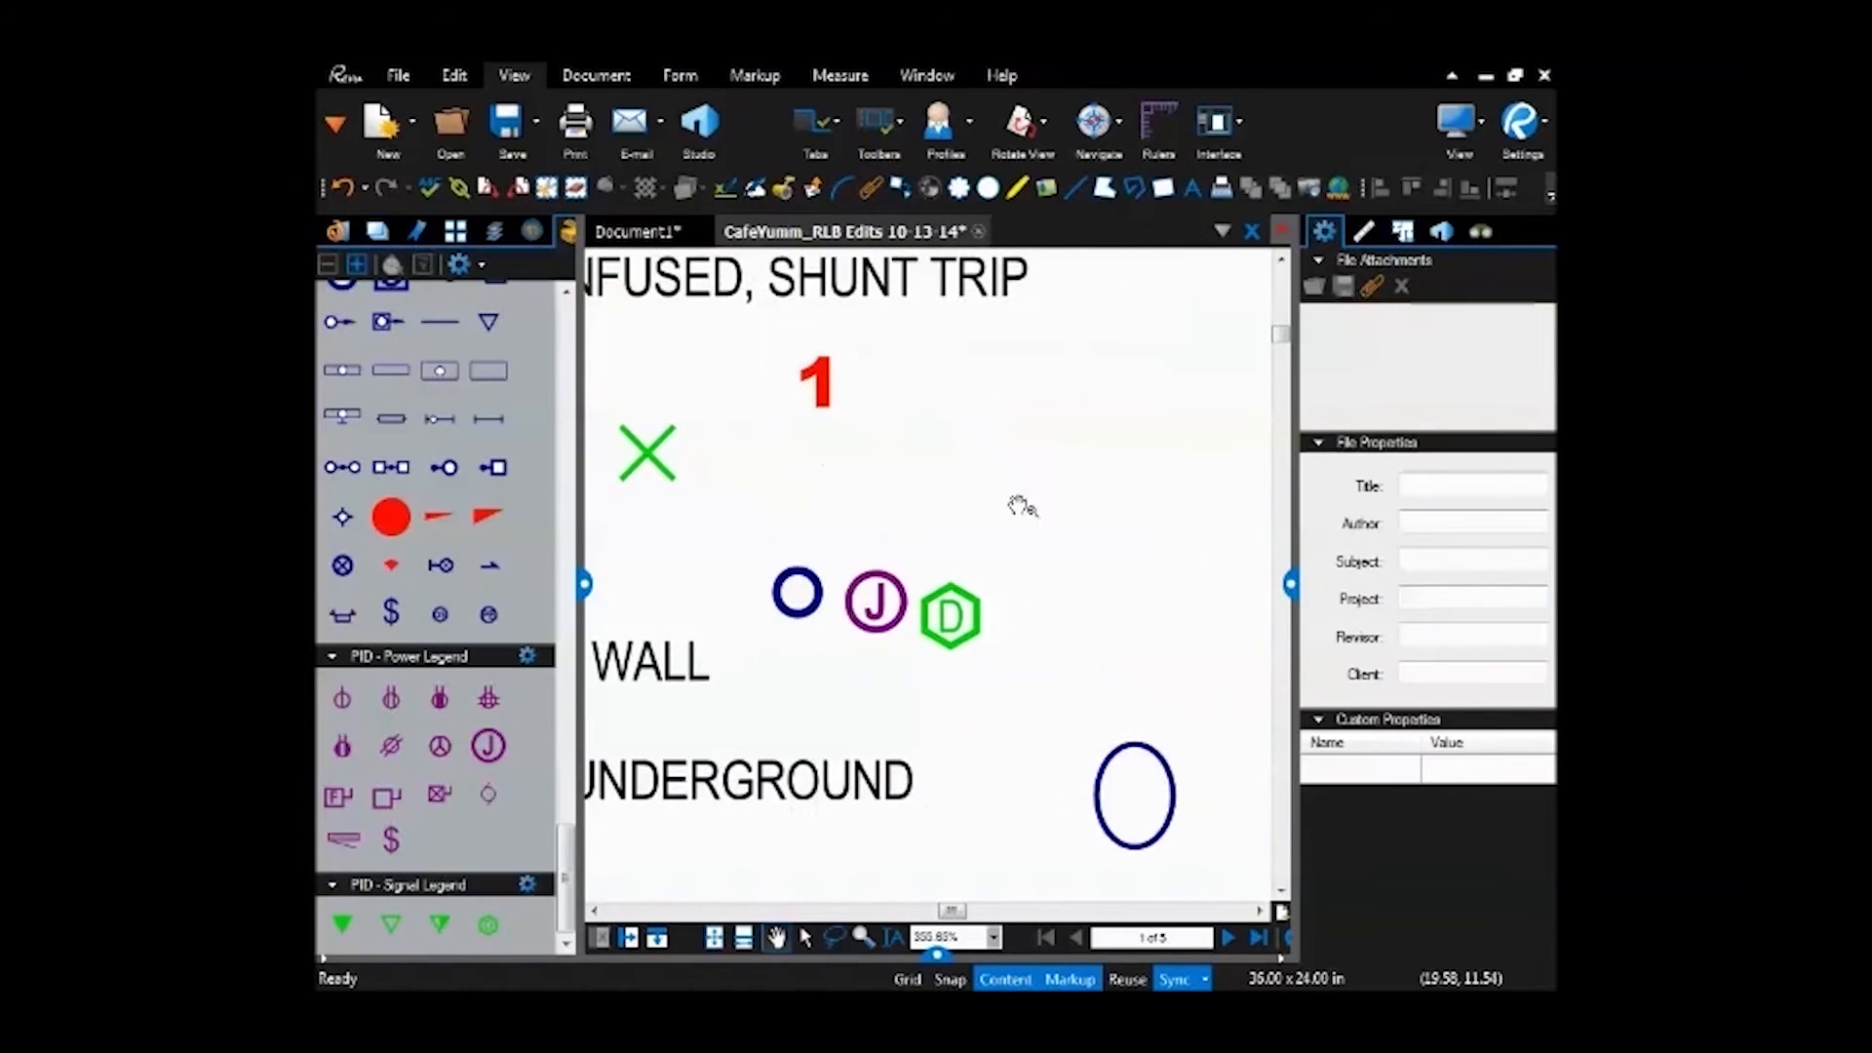
left_click_drag(1209, 765, 1102, 687)
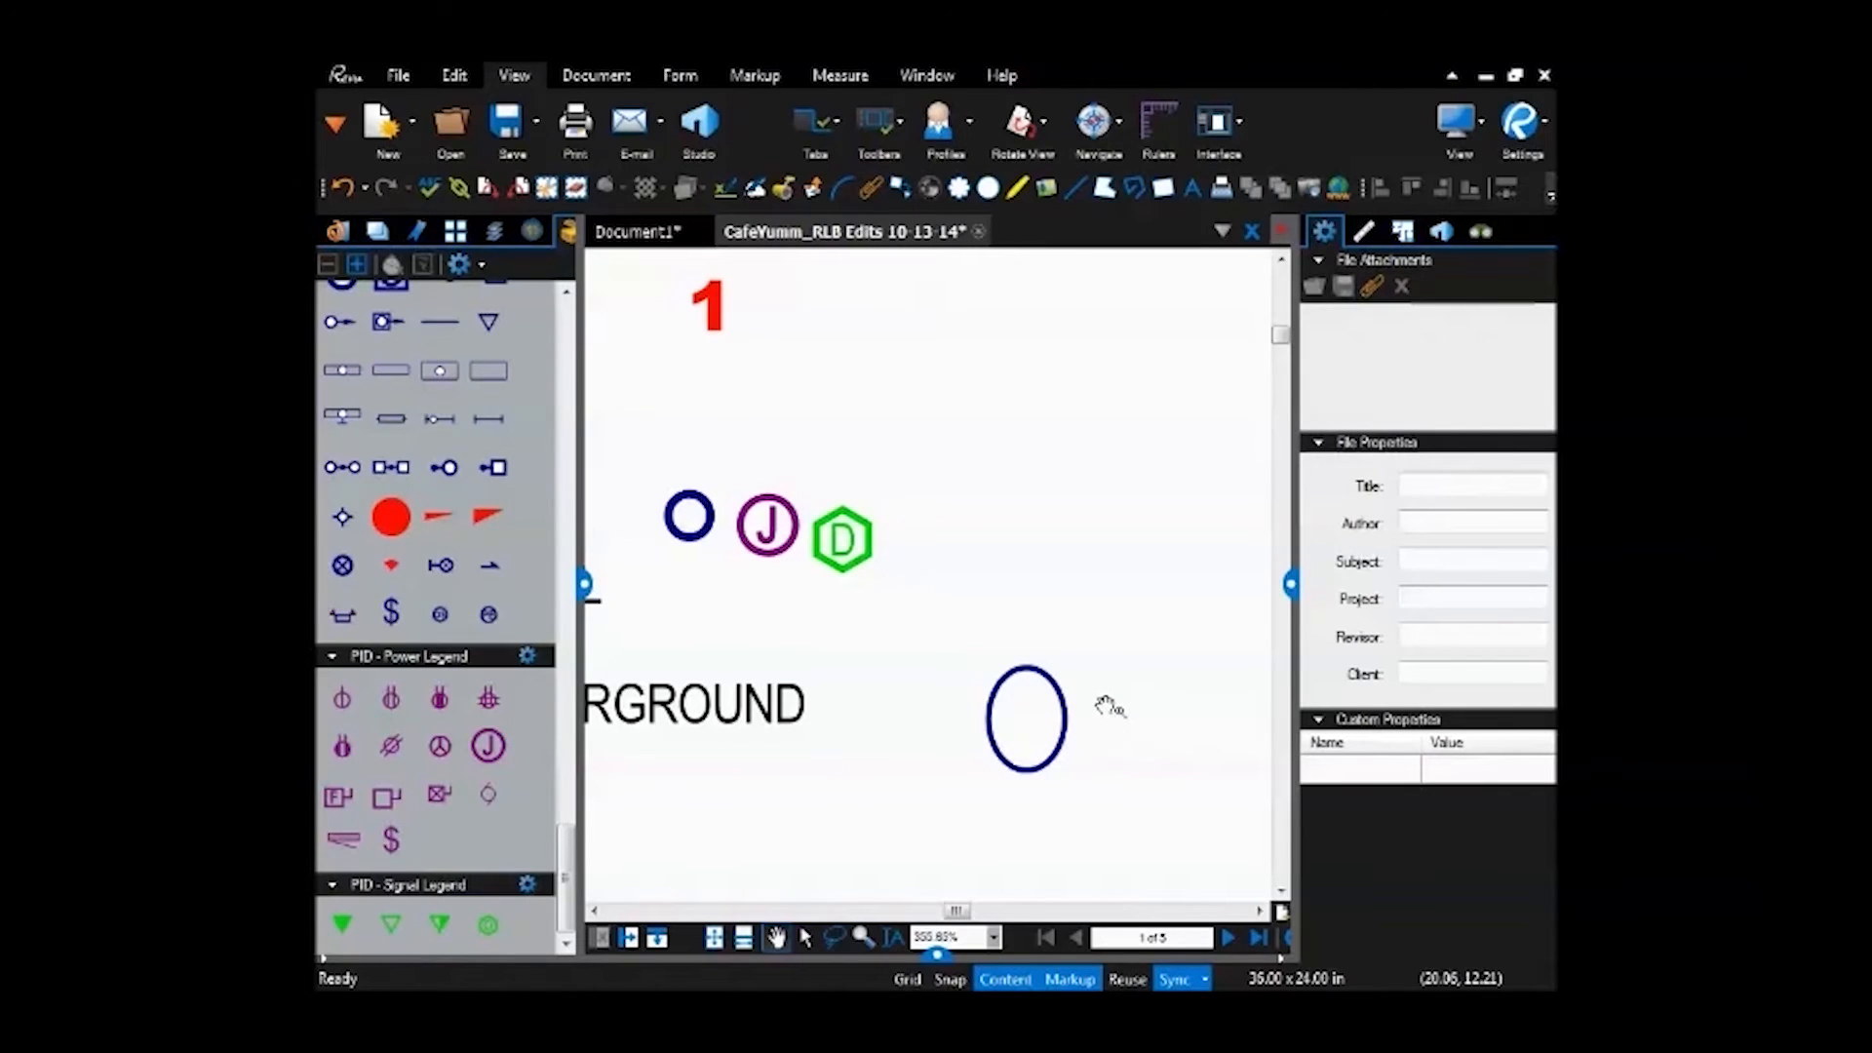
Take a Snapshot of the region around the blue ellipse.
scroll(1004, 685, "up", 1)
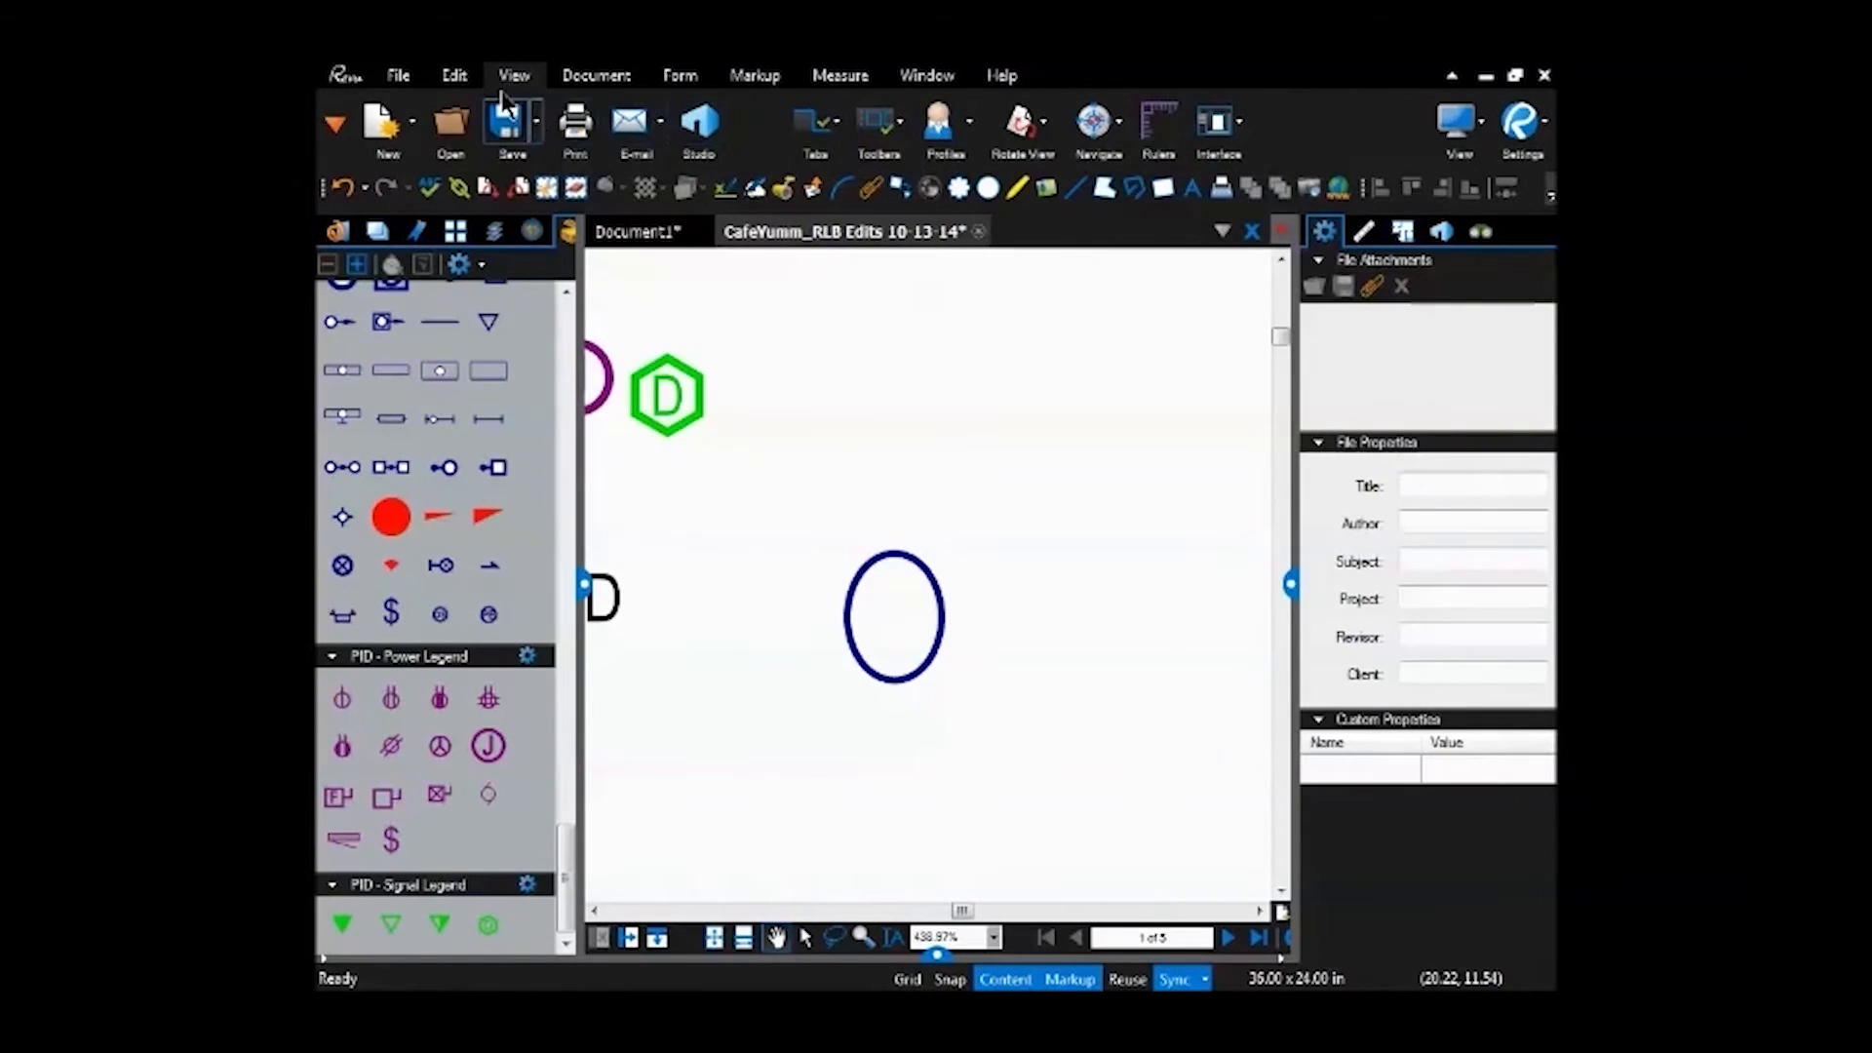
left_click(457, 78)
left_click(1141, 125)
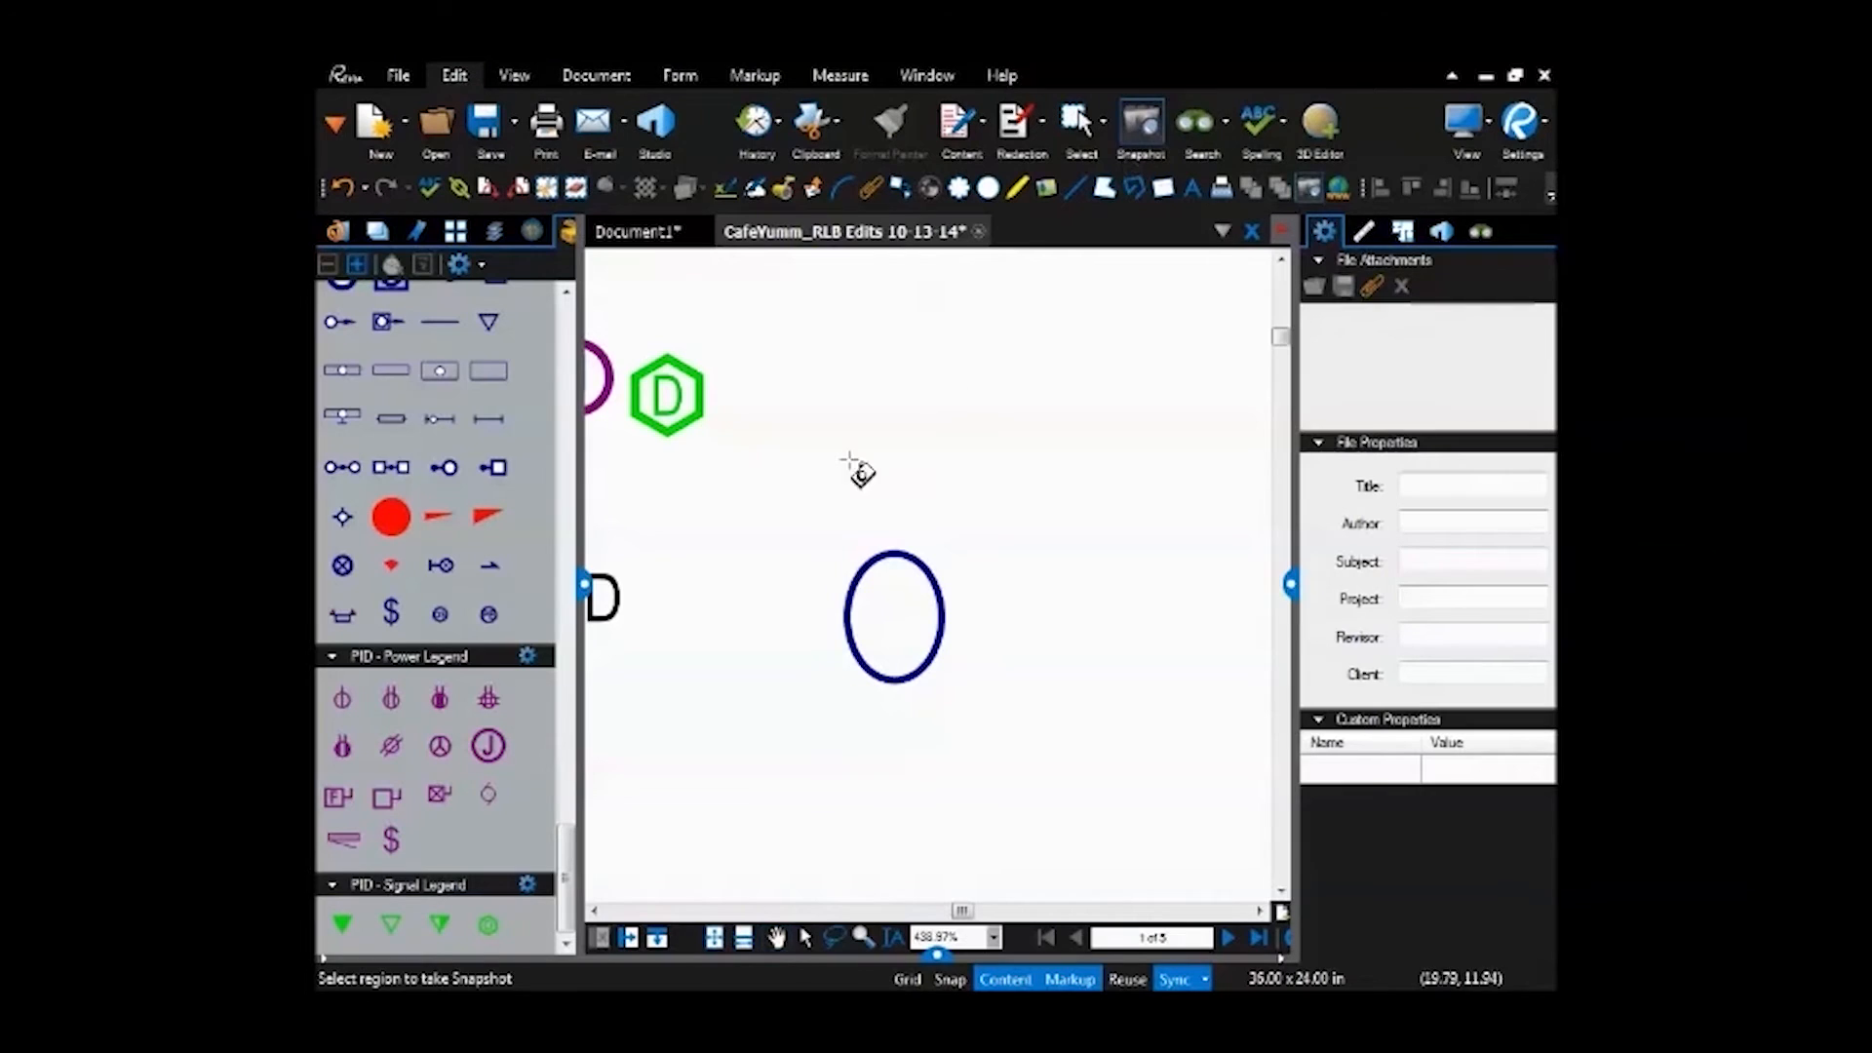
left_click_drag(816, 523, 974, 718)
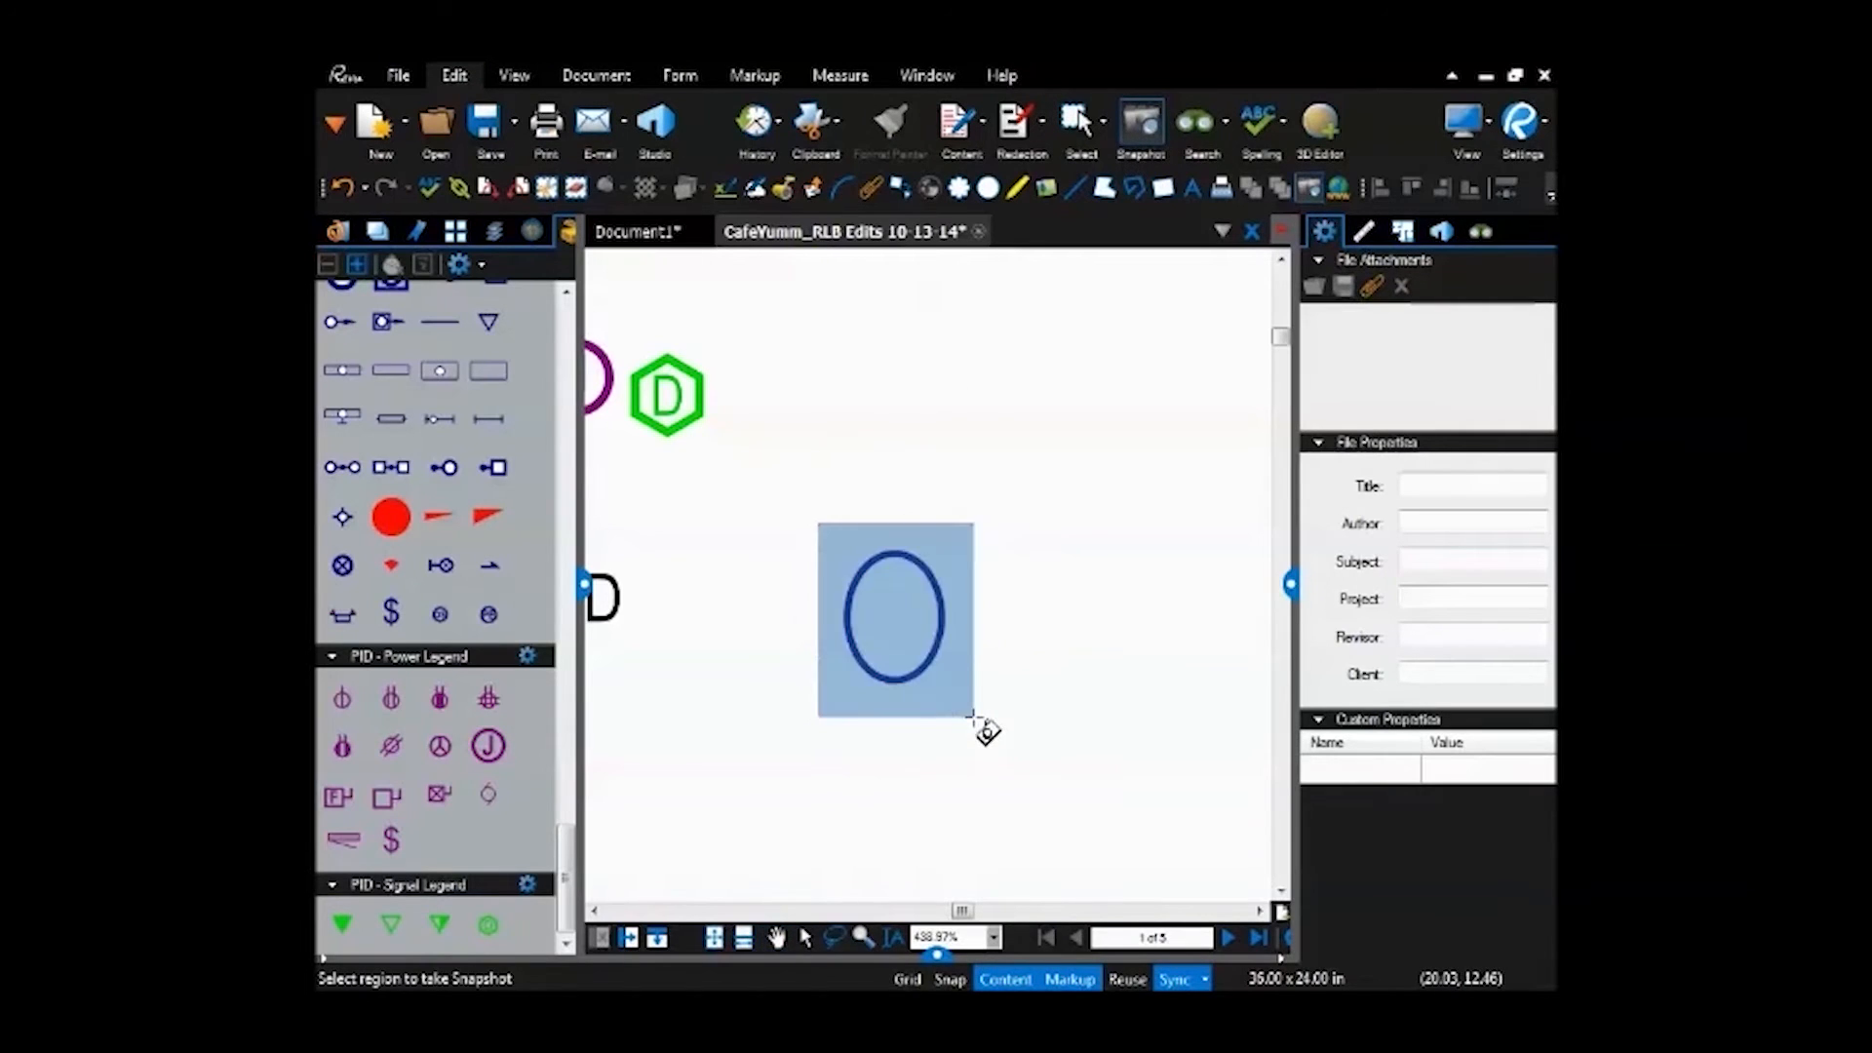
key("Escape")
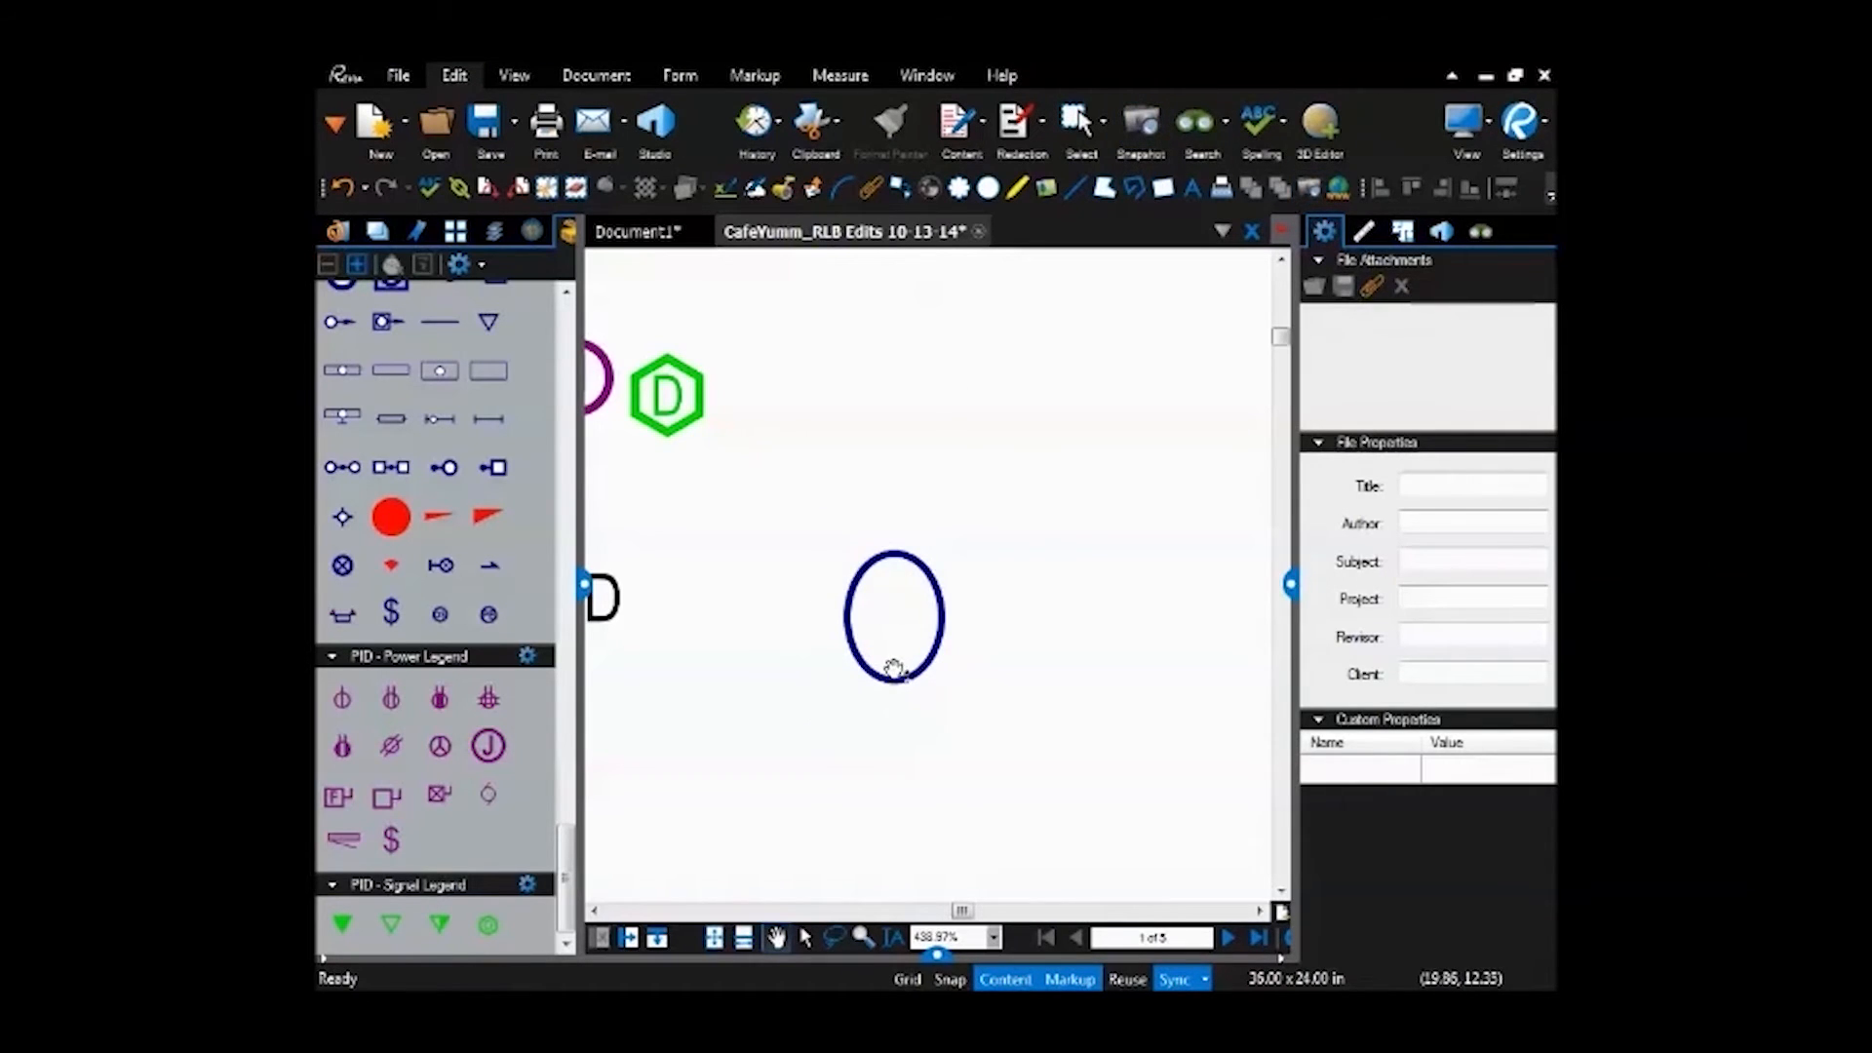
Paste the ellipse snapshot and move it onto the UNDERGROUND text below the placed symbols.
key("ctrl+v")
scroll(894, 620, "down", 3)
left_click_drag(931, 594, 726, 584)
scroll(700, 596, "up", 2)
scroll(699, 594, "up", 2)
scroll(675, 622, "down", 2)
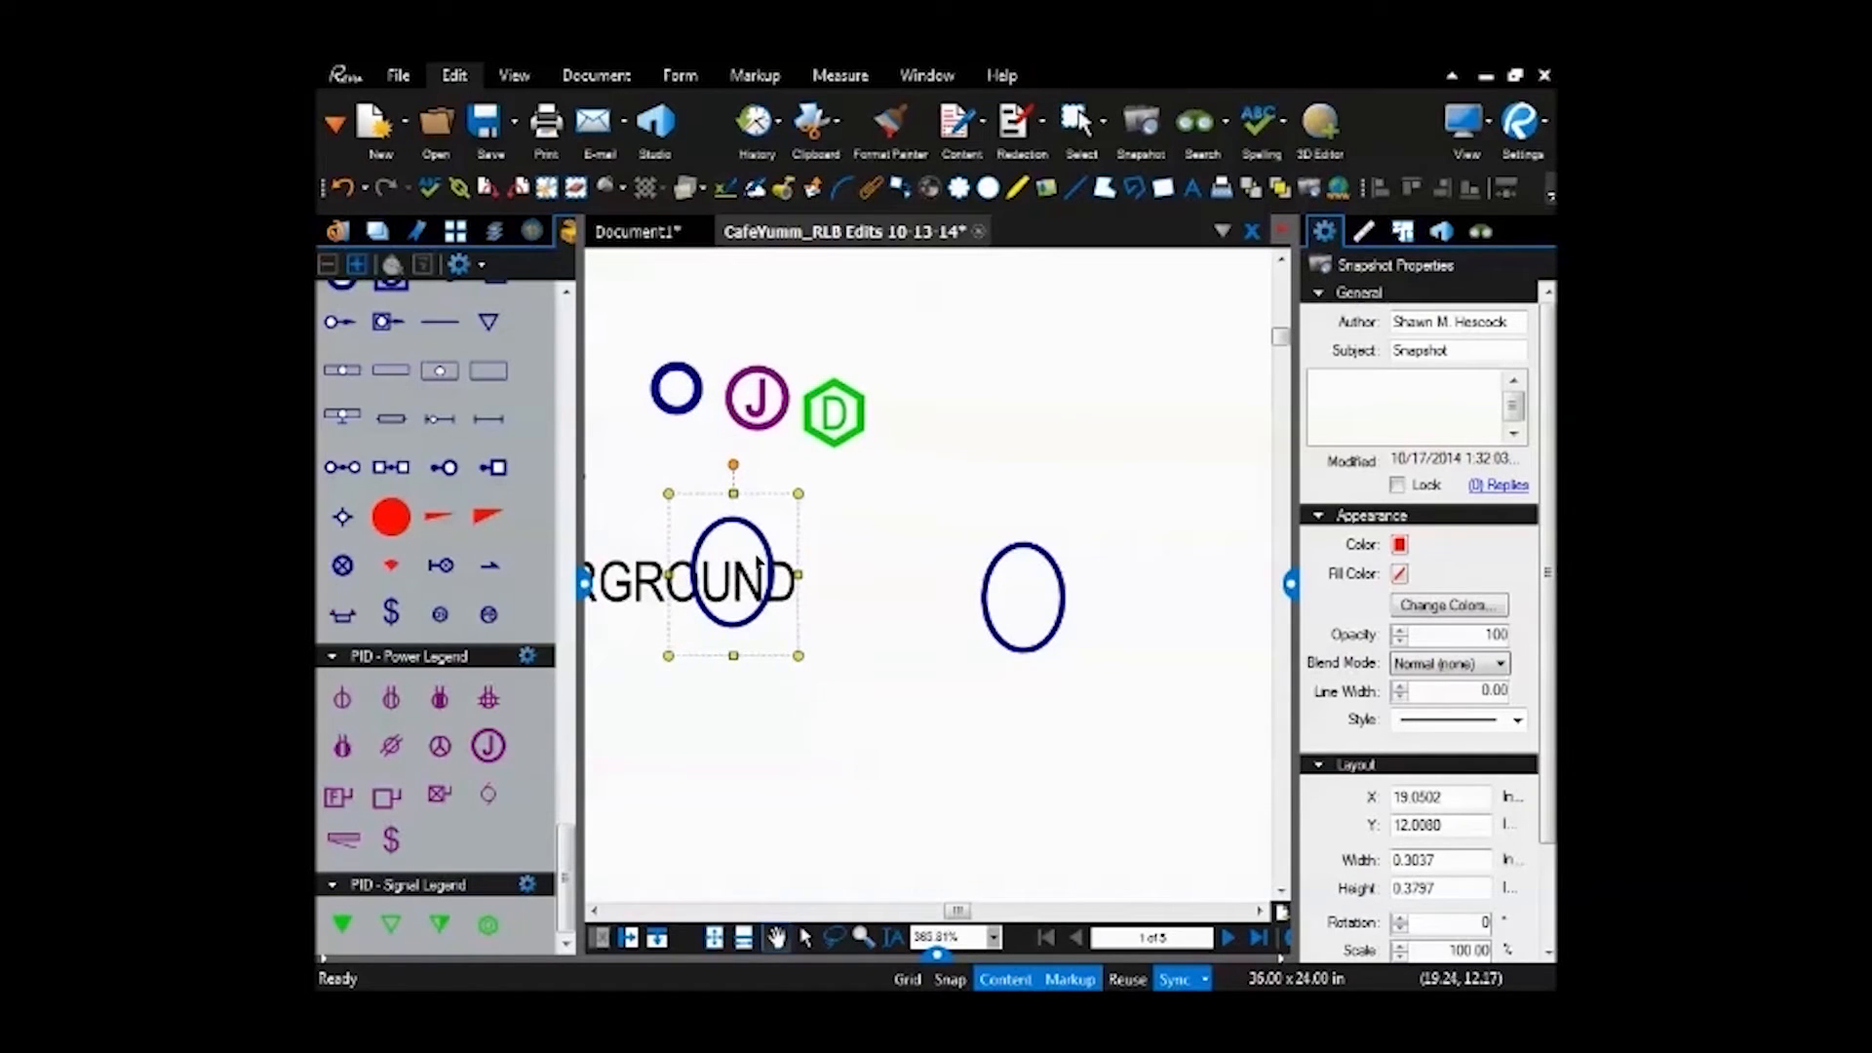
Add the pasted ellipse snapshot to the PID - Annotation tool set.
right_click(760, 563)
mouse_move(924, 889)
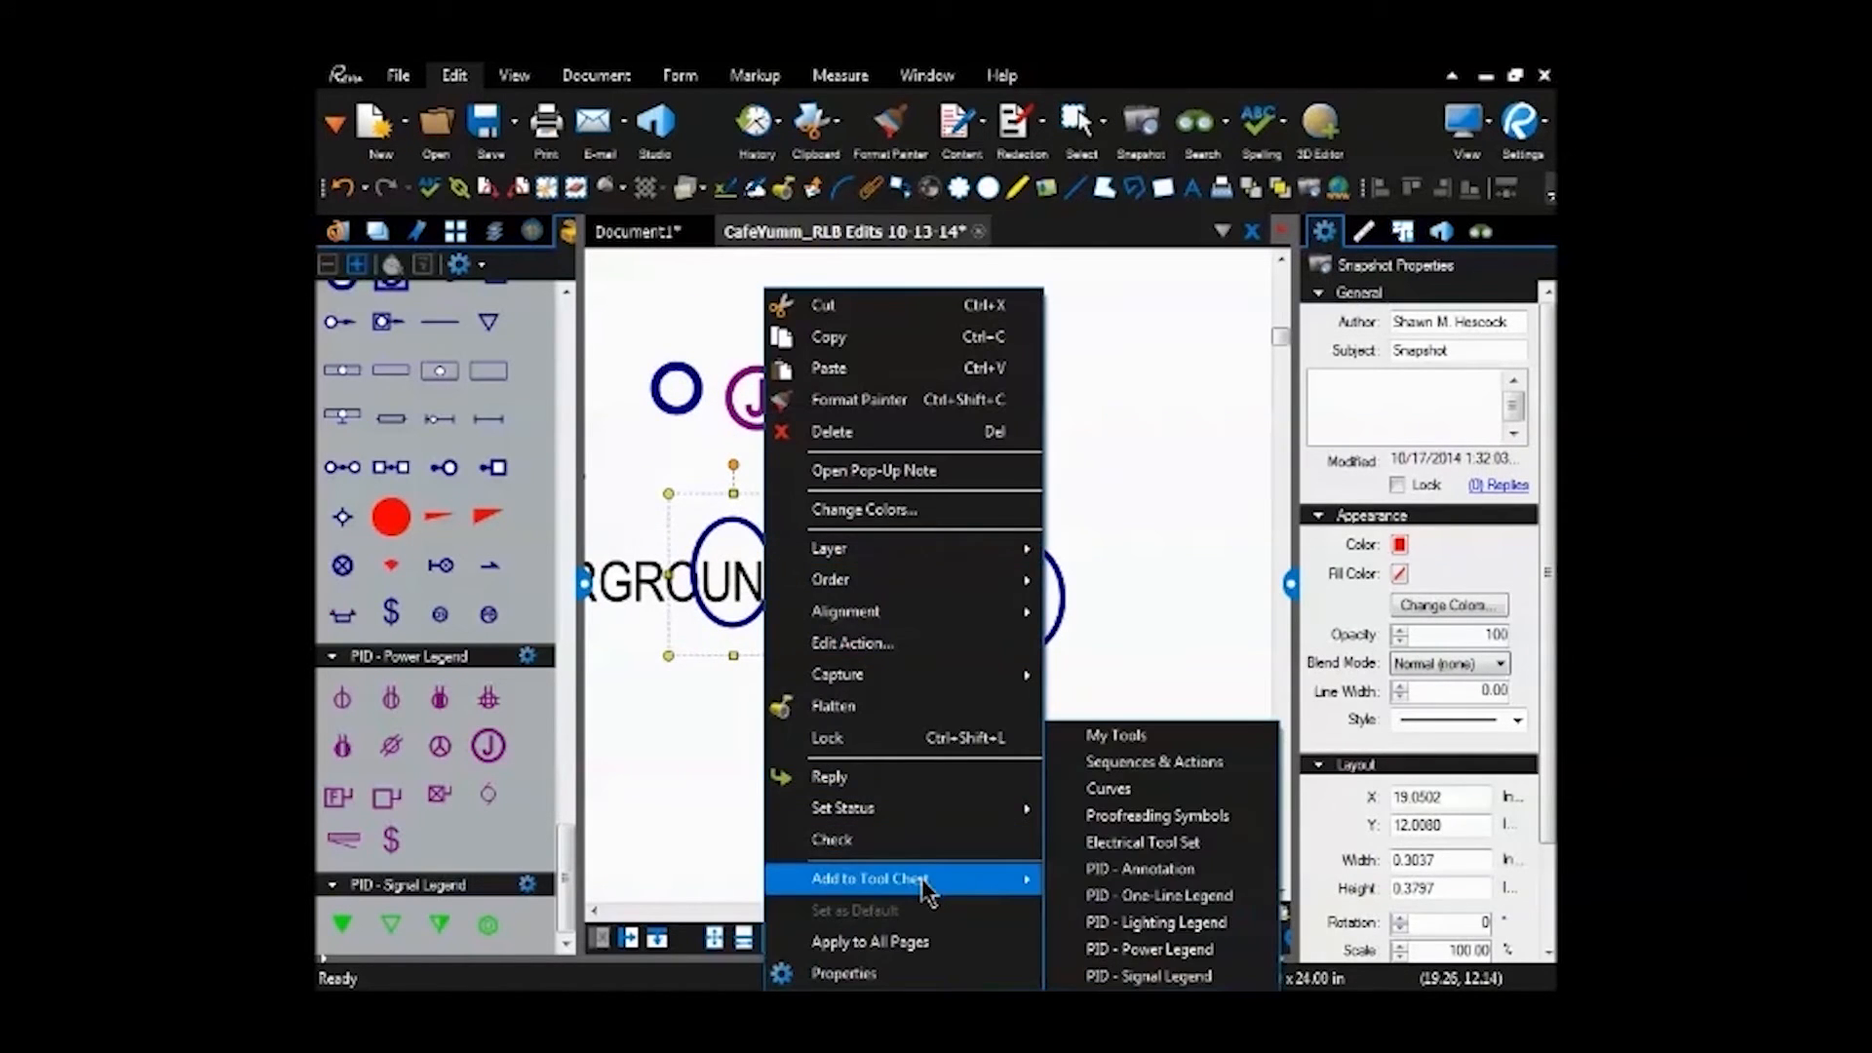
left_click(1146, 872)
Draw a rectangle about 0.20 in wide and 0.26 in high that tightly encloses the blue ellipse.
mouse_move(1050, 540)
left_mouse_down()
mouse_move(1141, 673)
mouse_move(1050, 540)
left_mouse_up()
scroll(1050, 540, "up", 2)
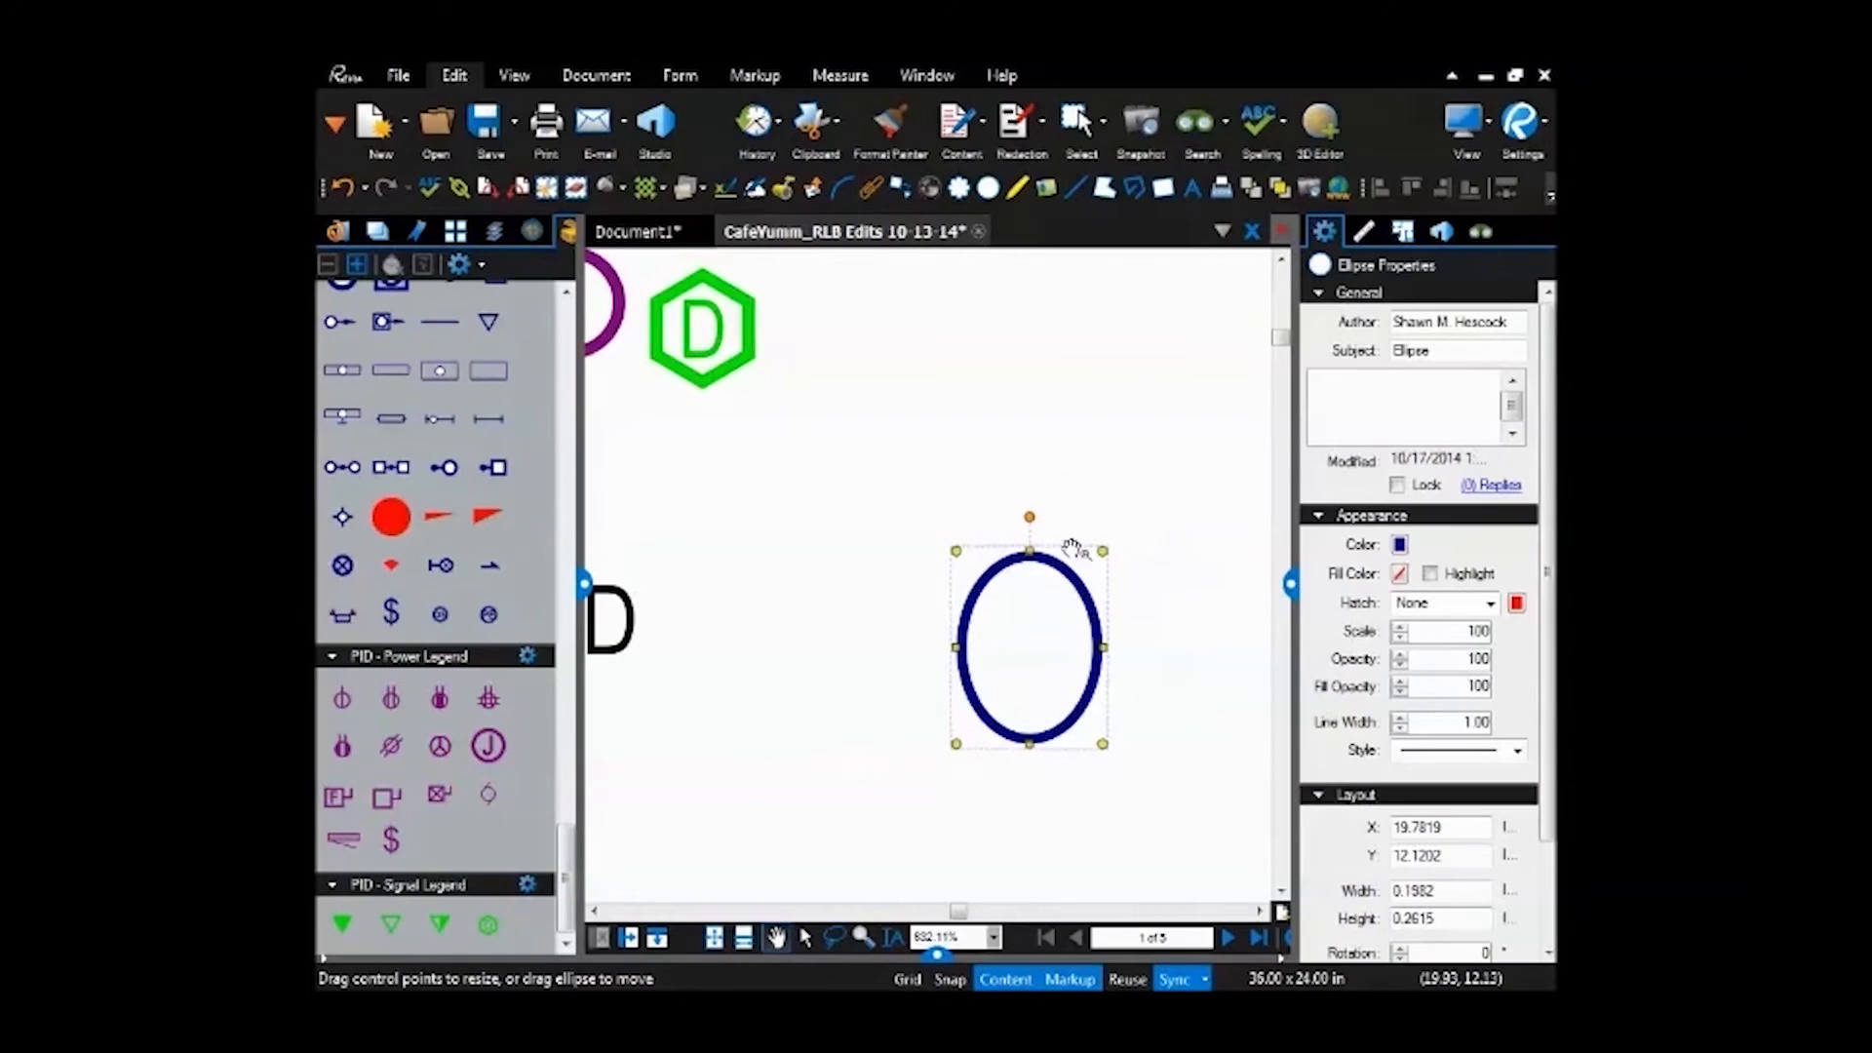
left_click(1139, 271)
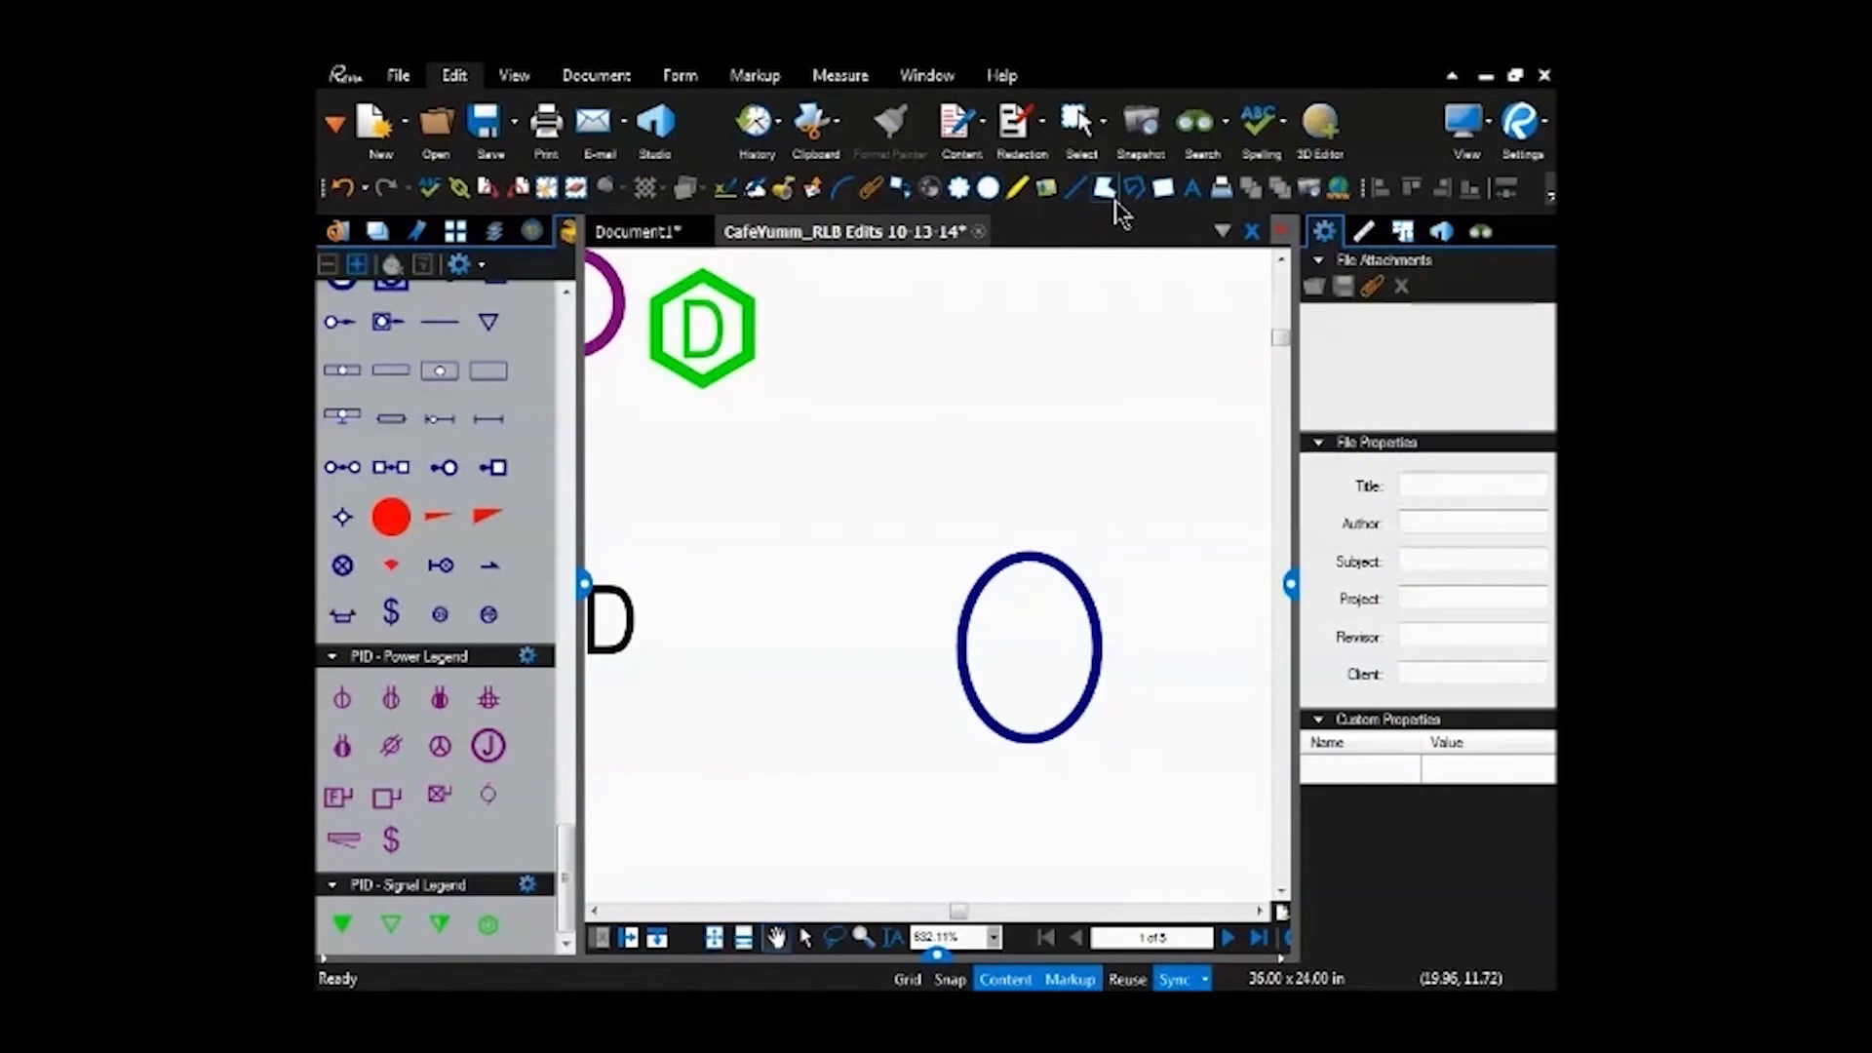
left_click(1162, 187)
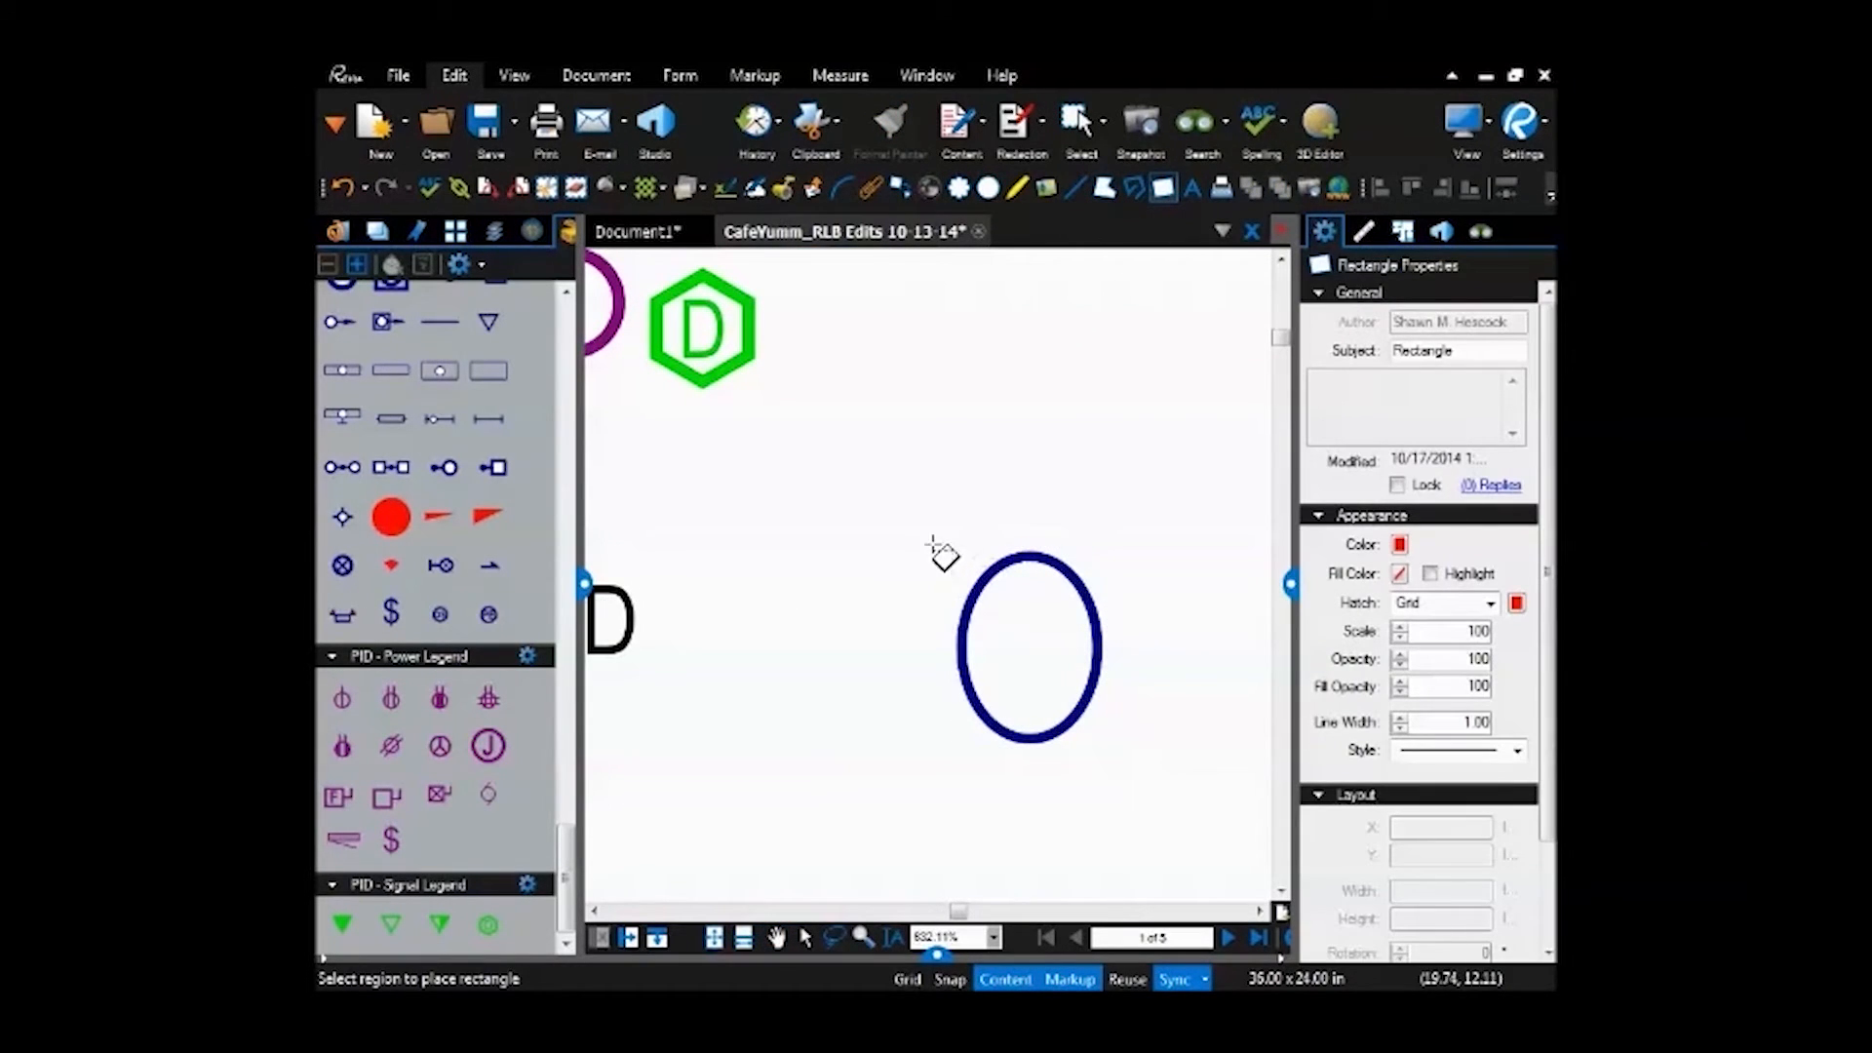
mouse_move(956, 552)
left_mouse_down()
mouse_move(1111, 660)
mouse_move(1102, 744)
left_mouse_up()
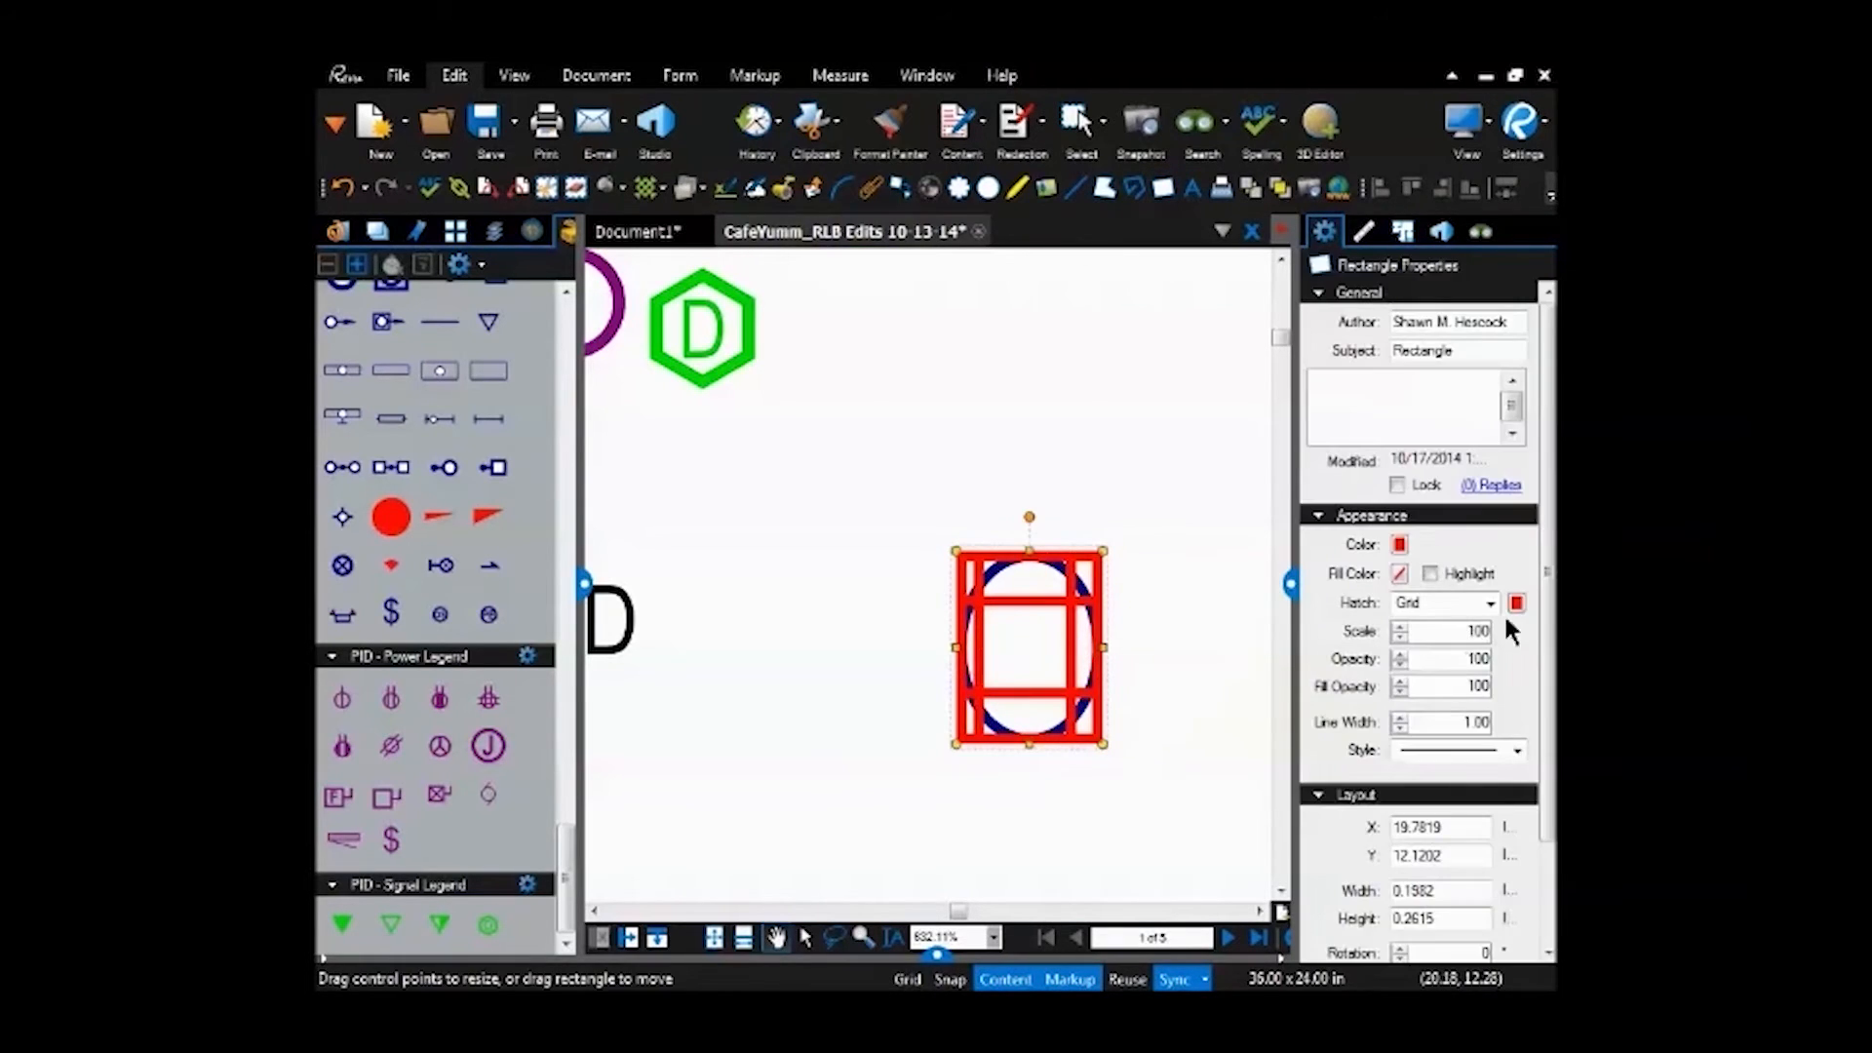
Set the red rectangle's hatch pattern to None.
left_click(1492, 601)
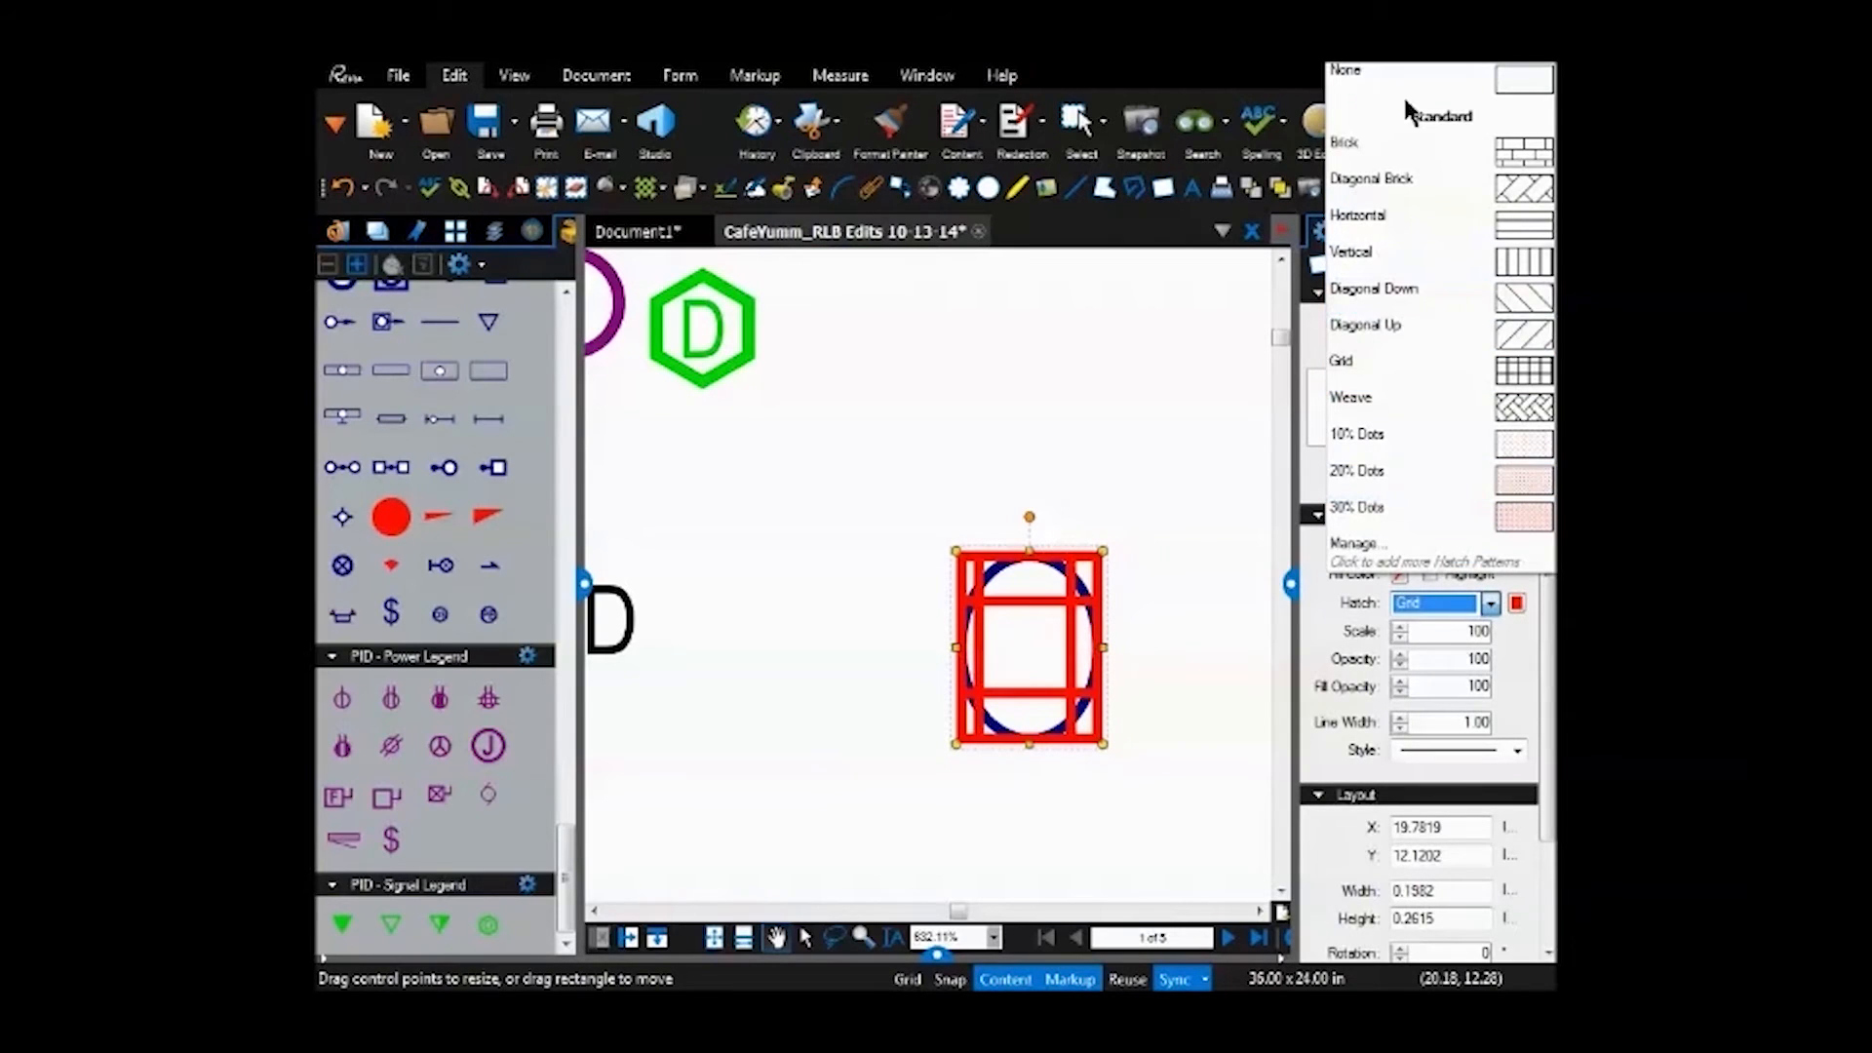
left_click(1345, 138)
left_click(1161, 655)
Select the ellipse and the red rectangle together and group them into one symbol.
left_click_drag(871, 510, 1186, 819)
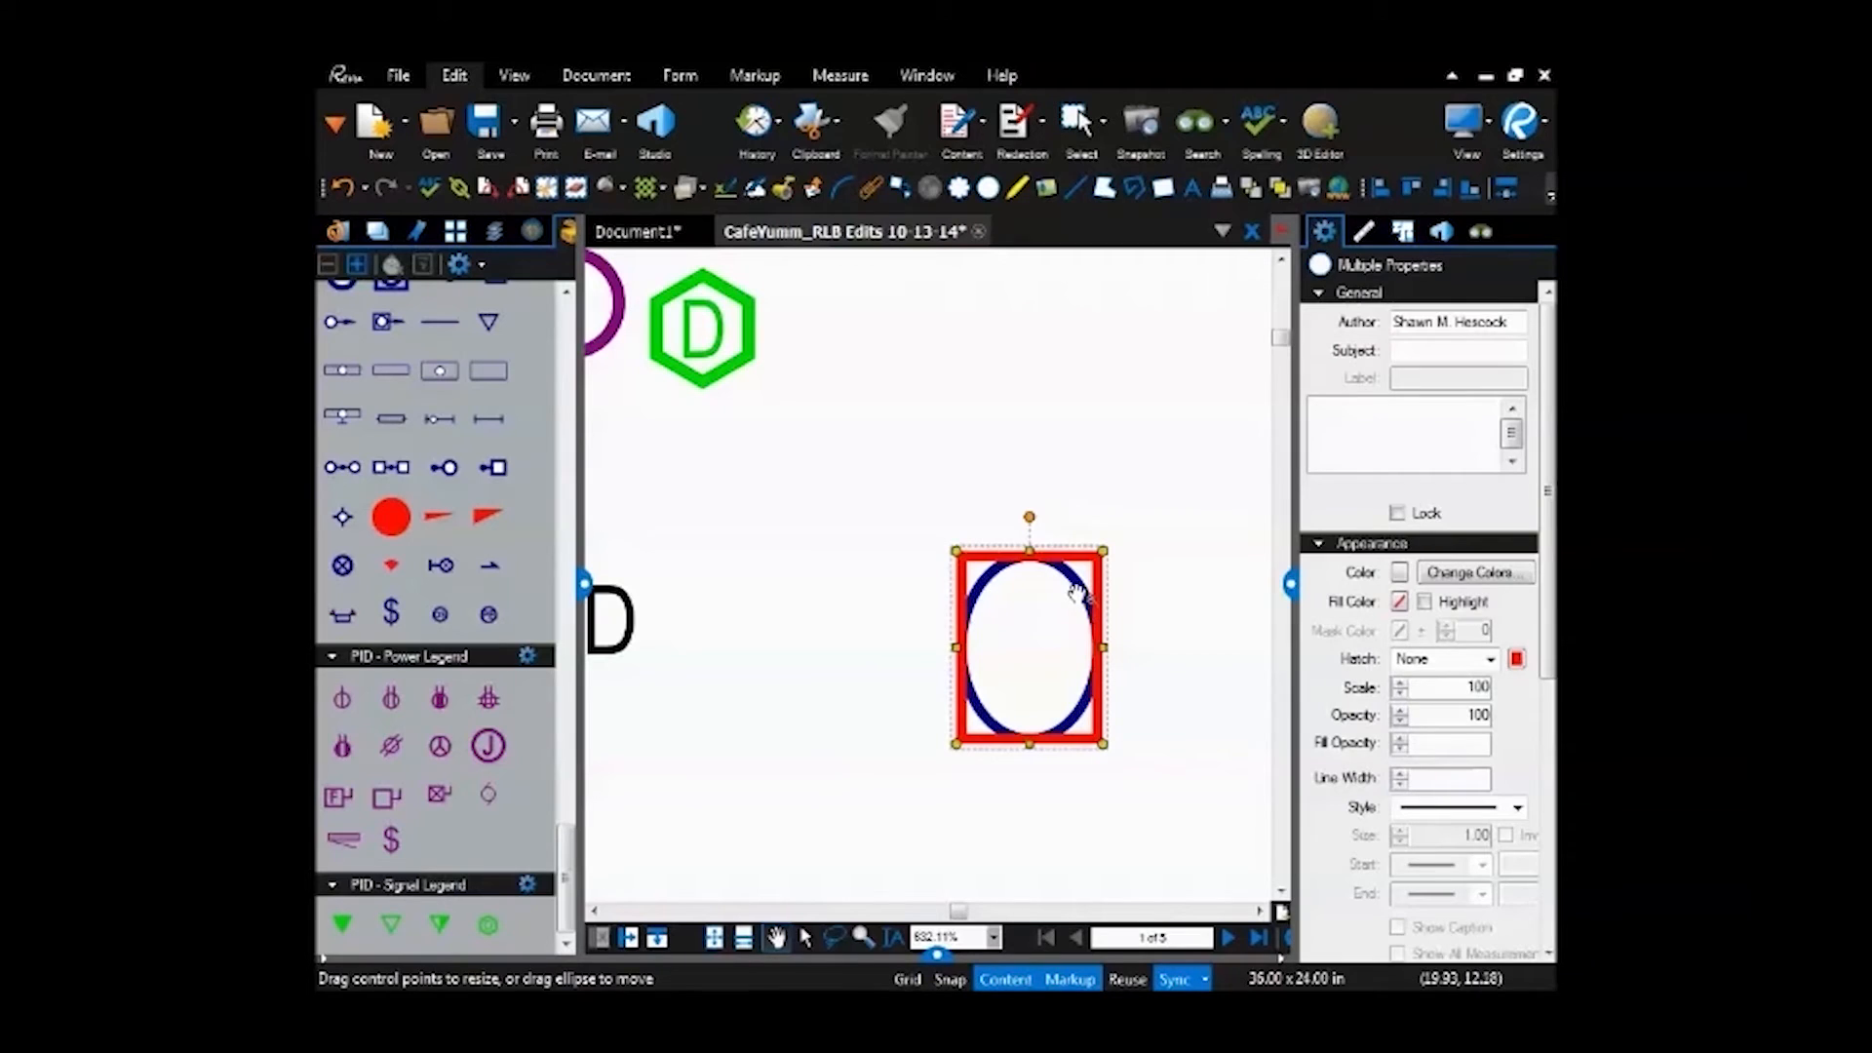
left_click(944, 492)
left_click_drag(838, 454, 1198, 794)
right_click(1084, 590)
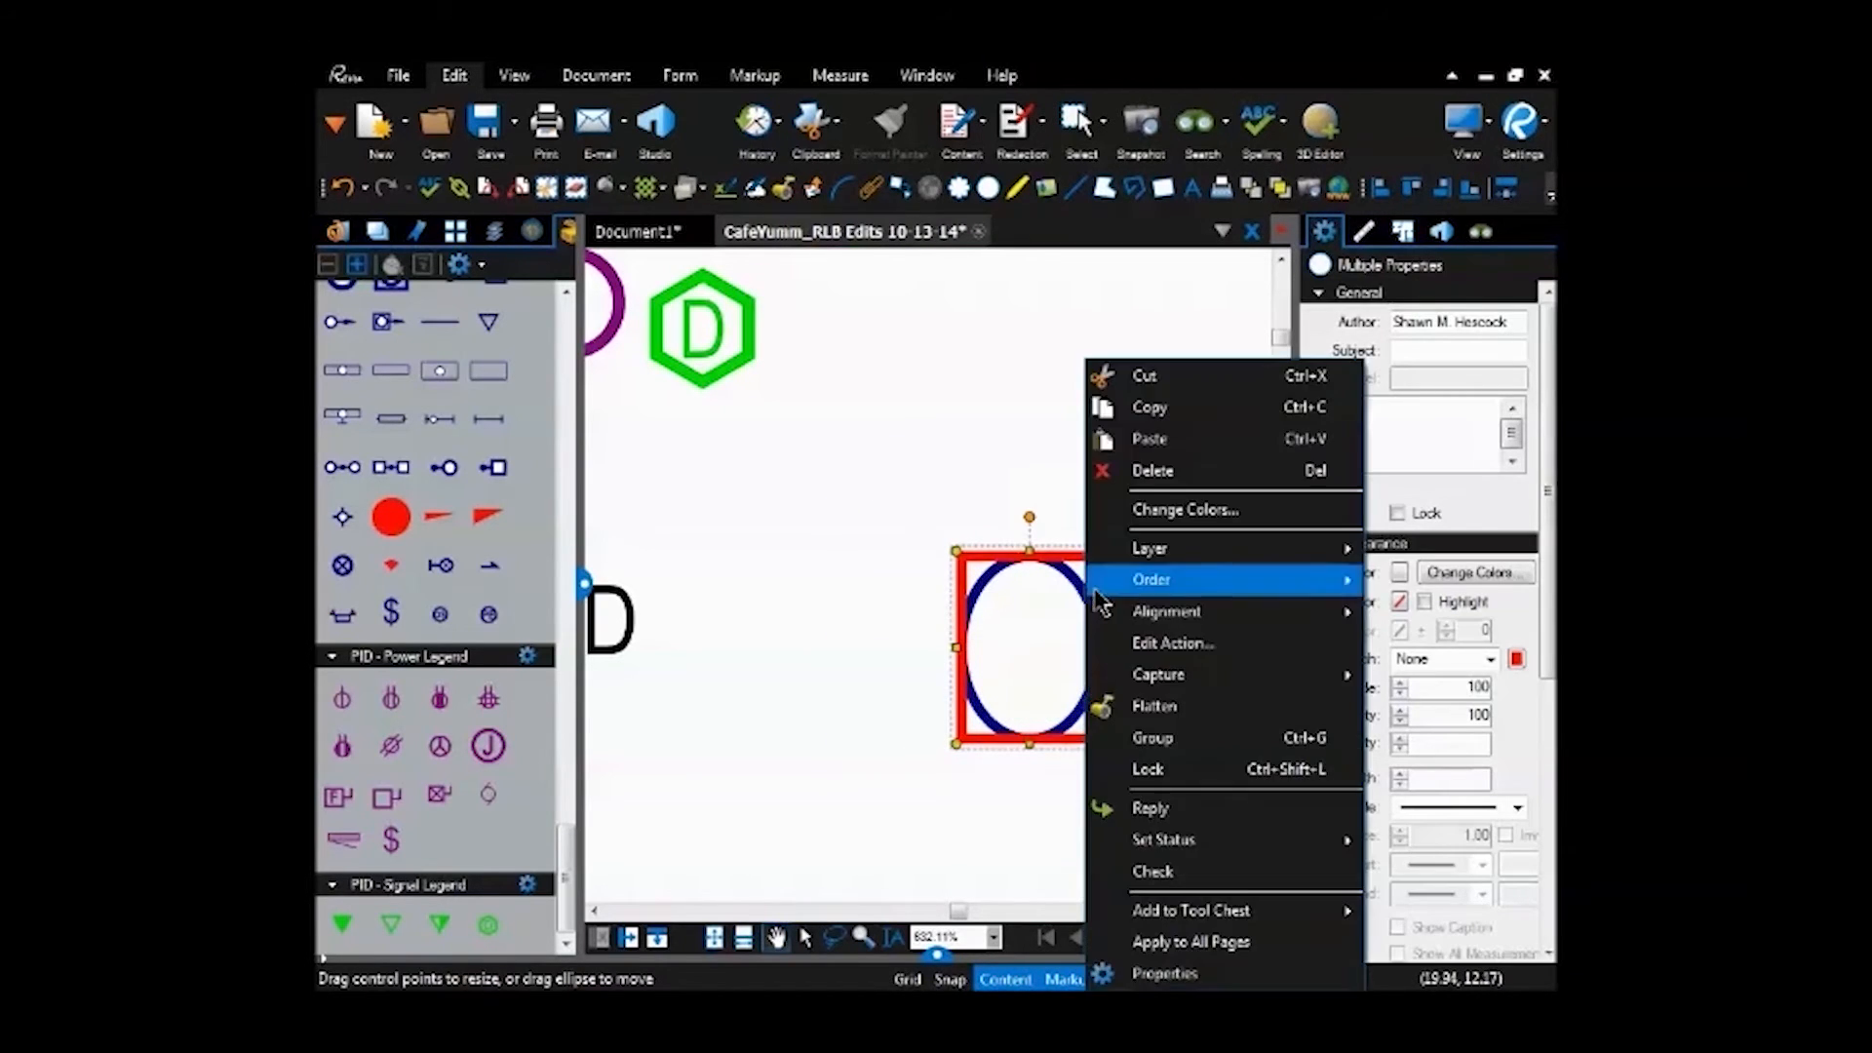
left_click(1248, 741)
Assign the grouped ellipse and rectangle symbol to the E_Power layer.
right_click(1066, 577)
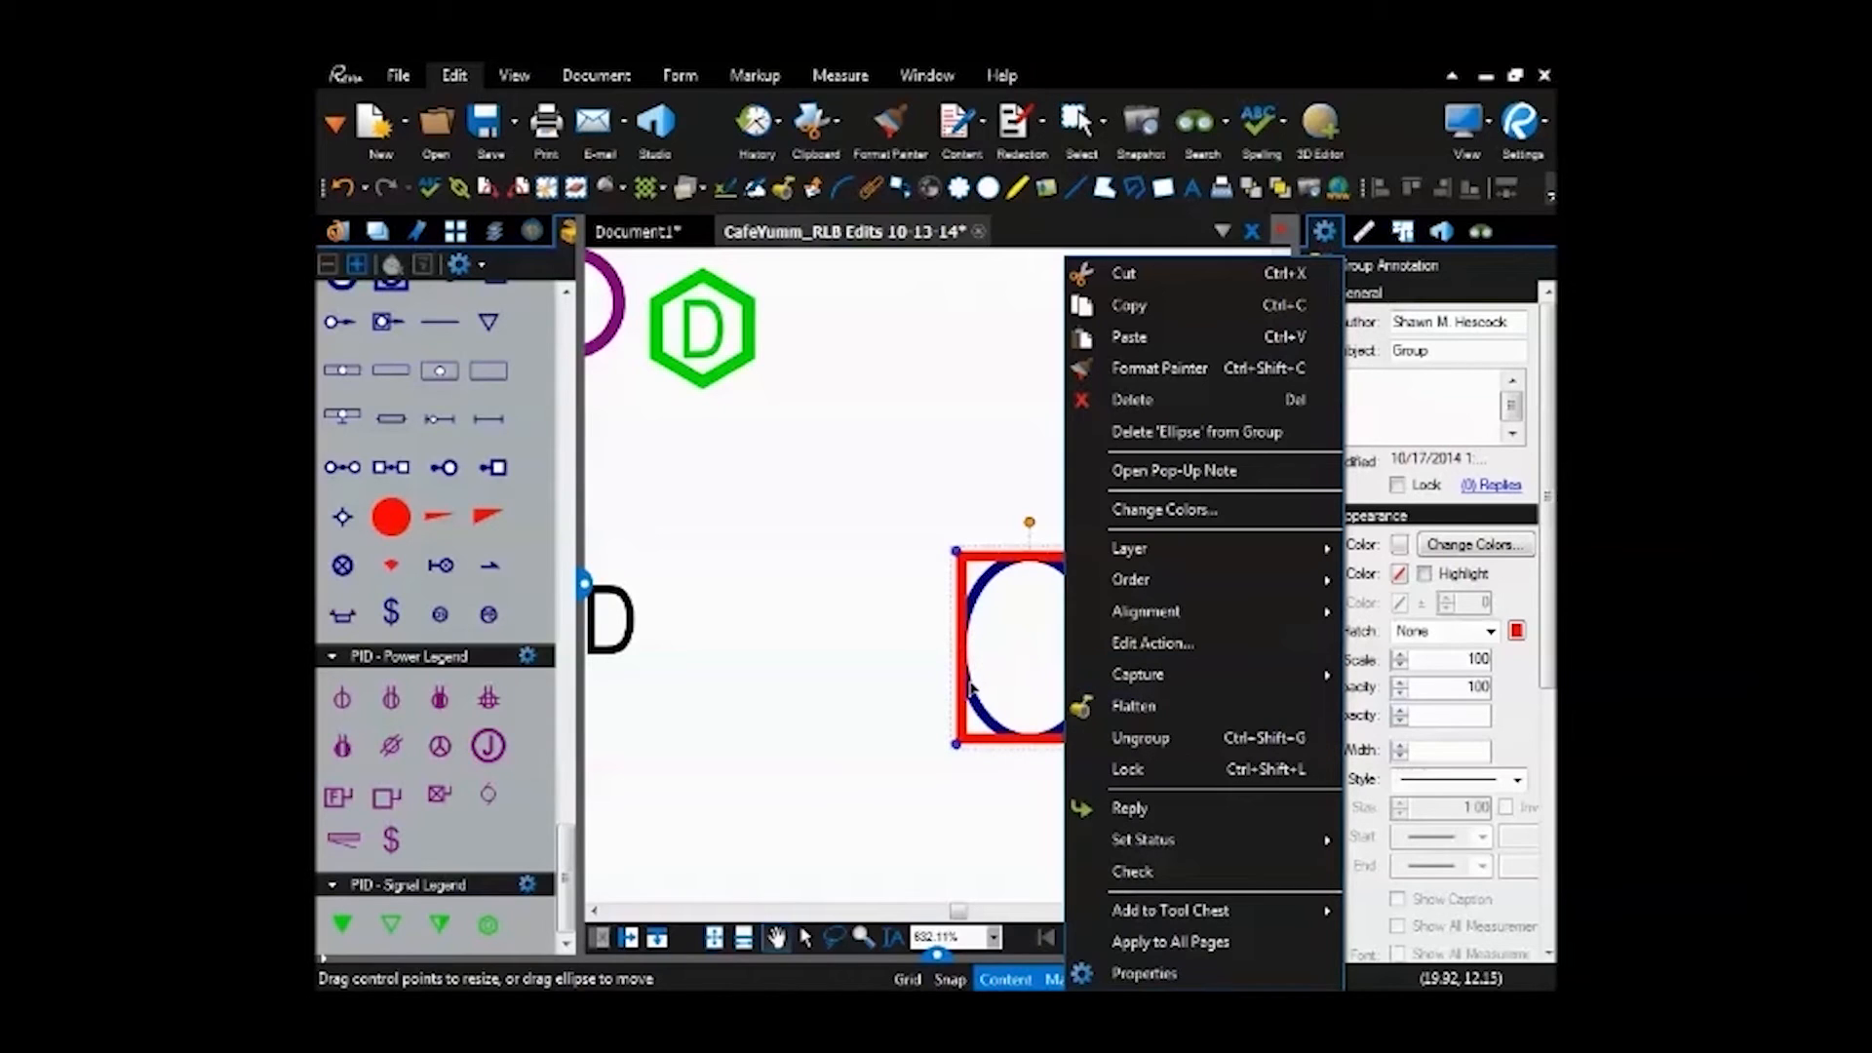
left_click(885, 670)
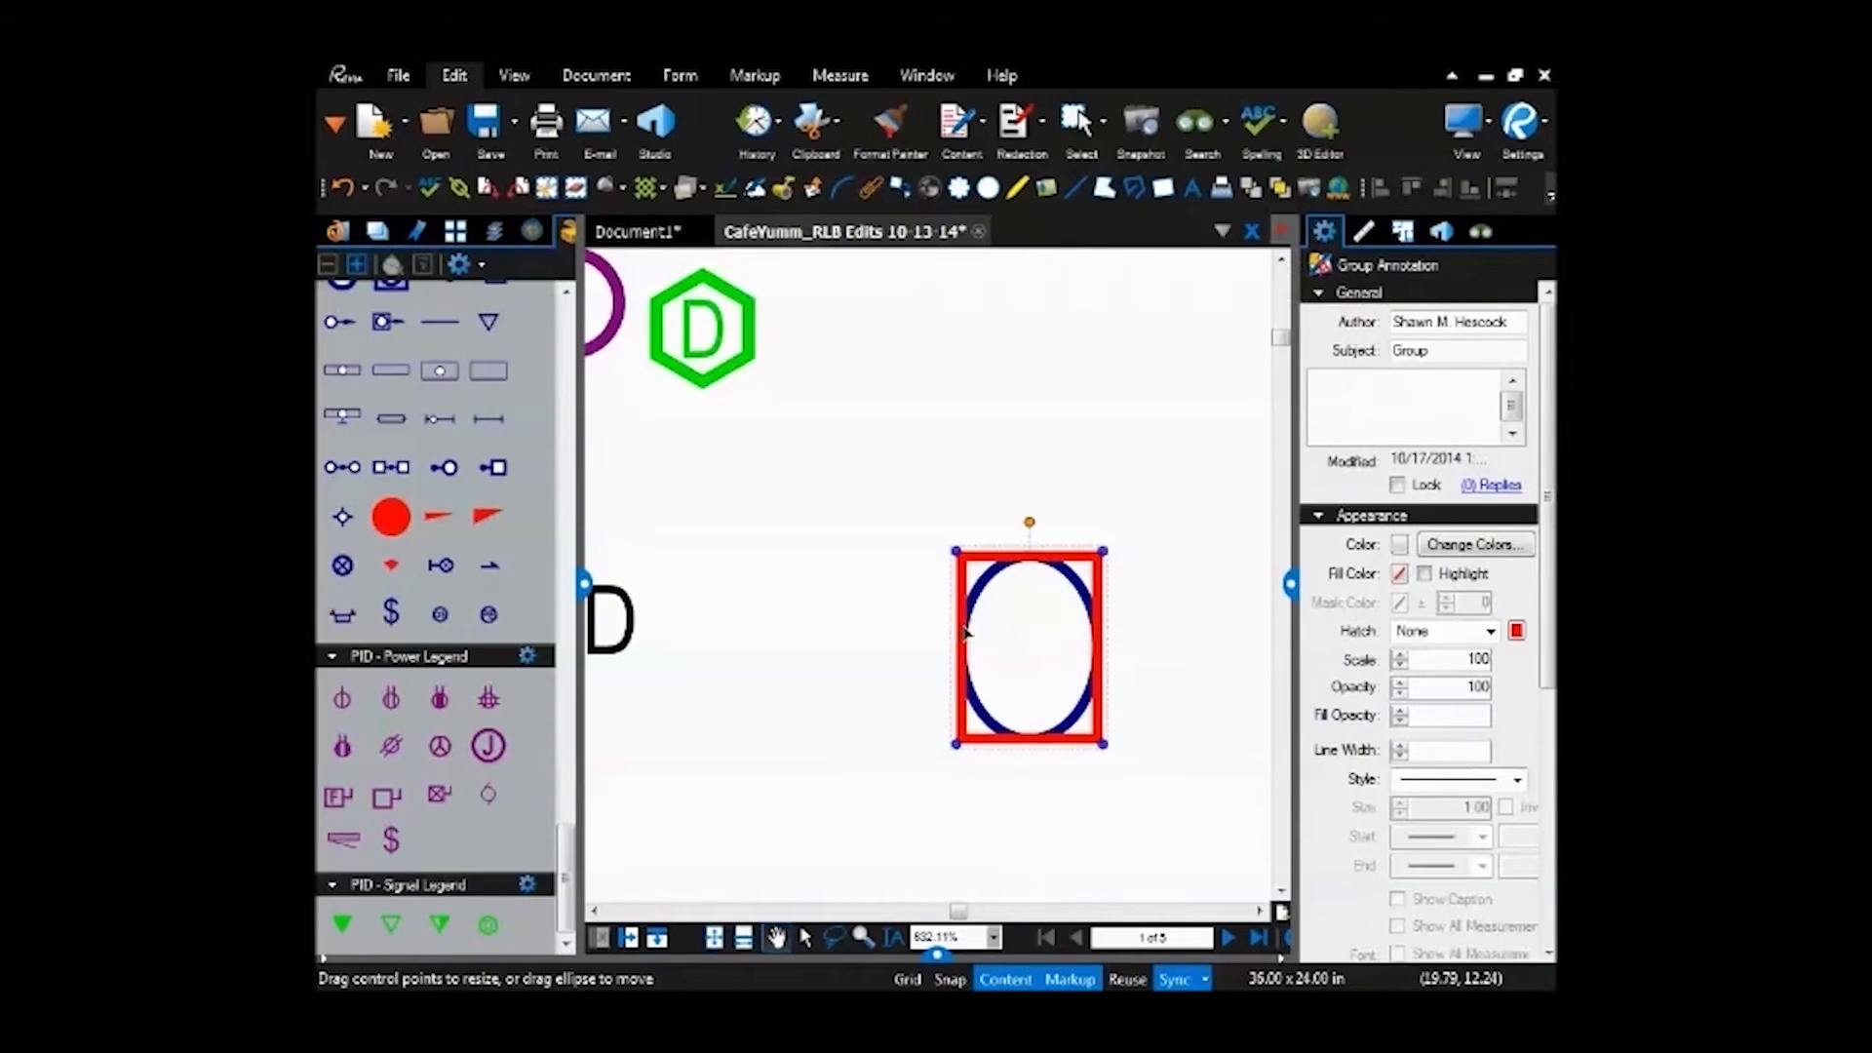
right_click(966, 633)
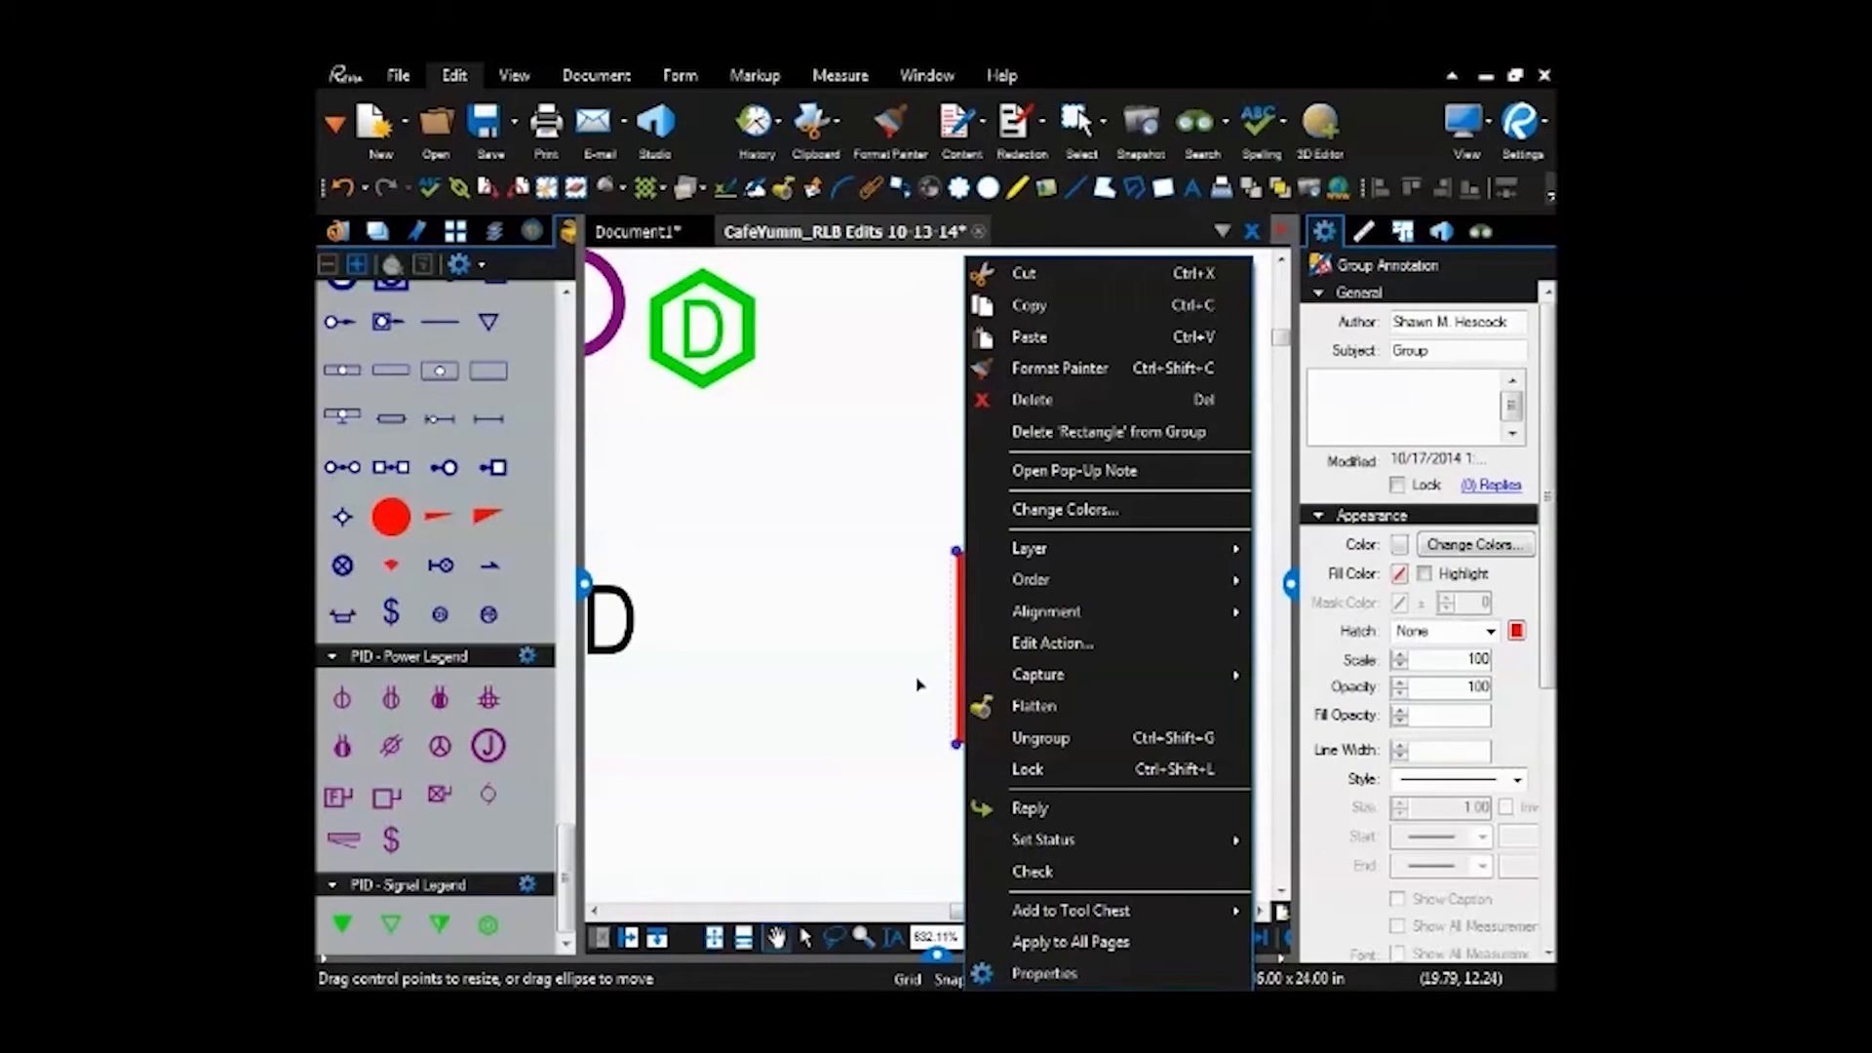
mouse_move(1156, 556)
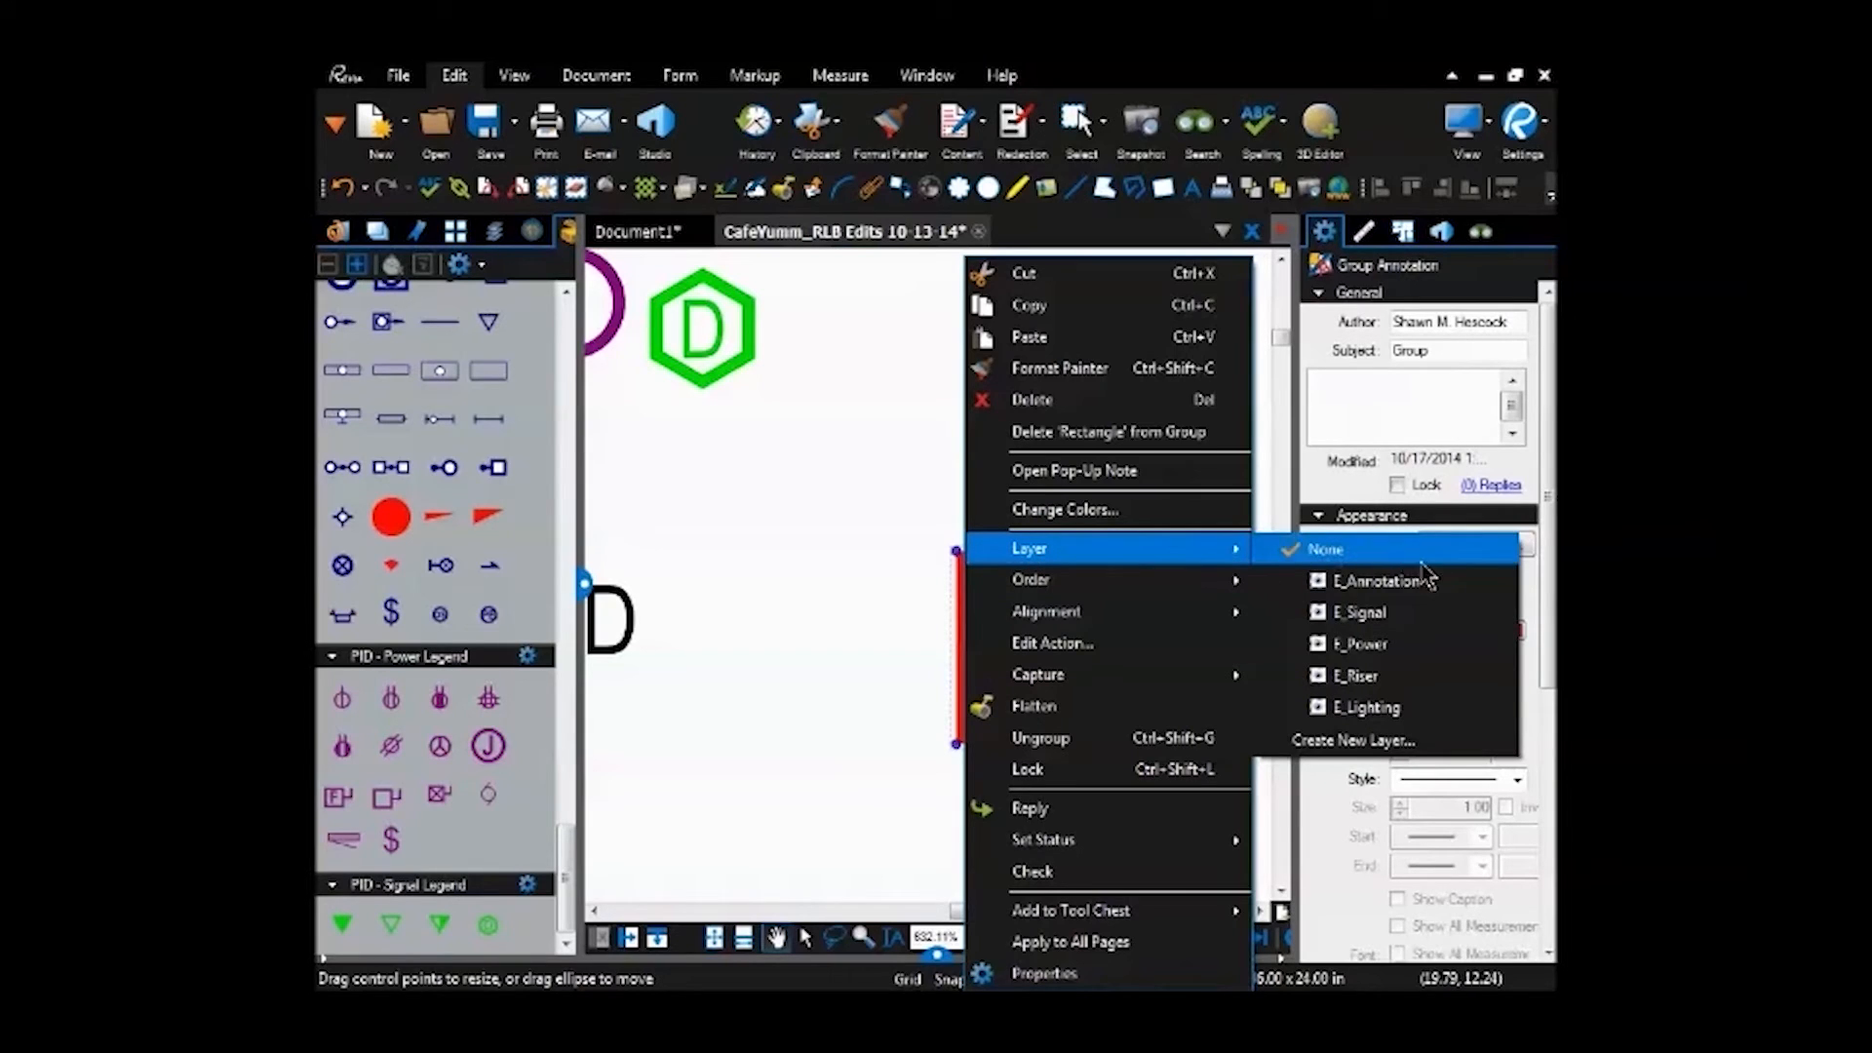
left_click(1404, 647)
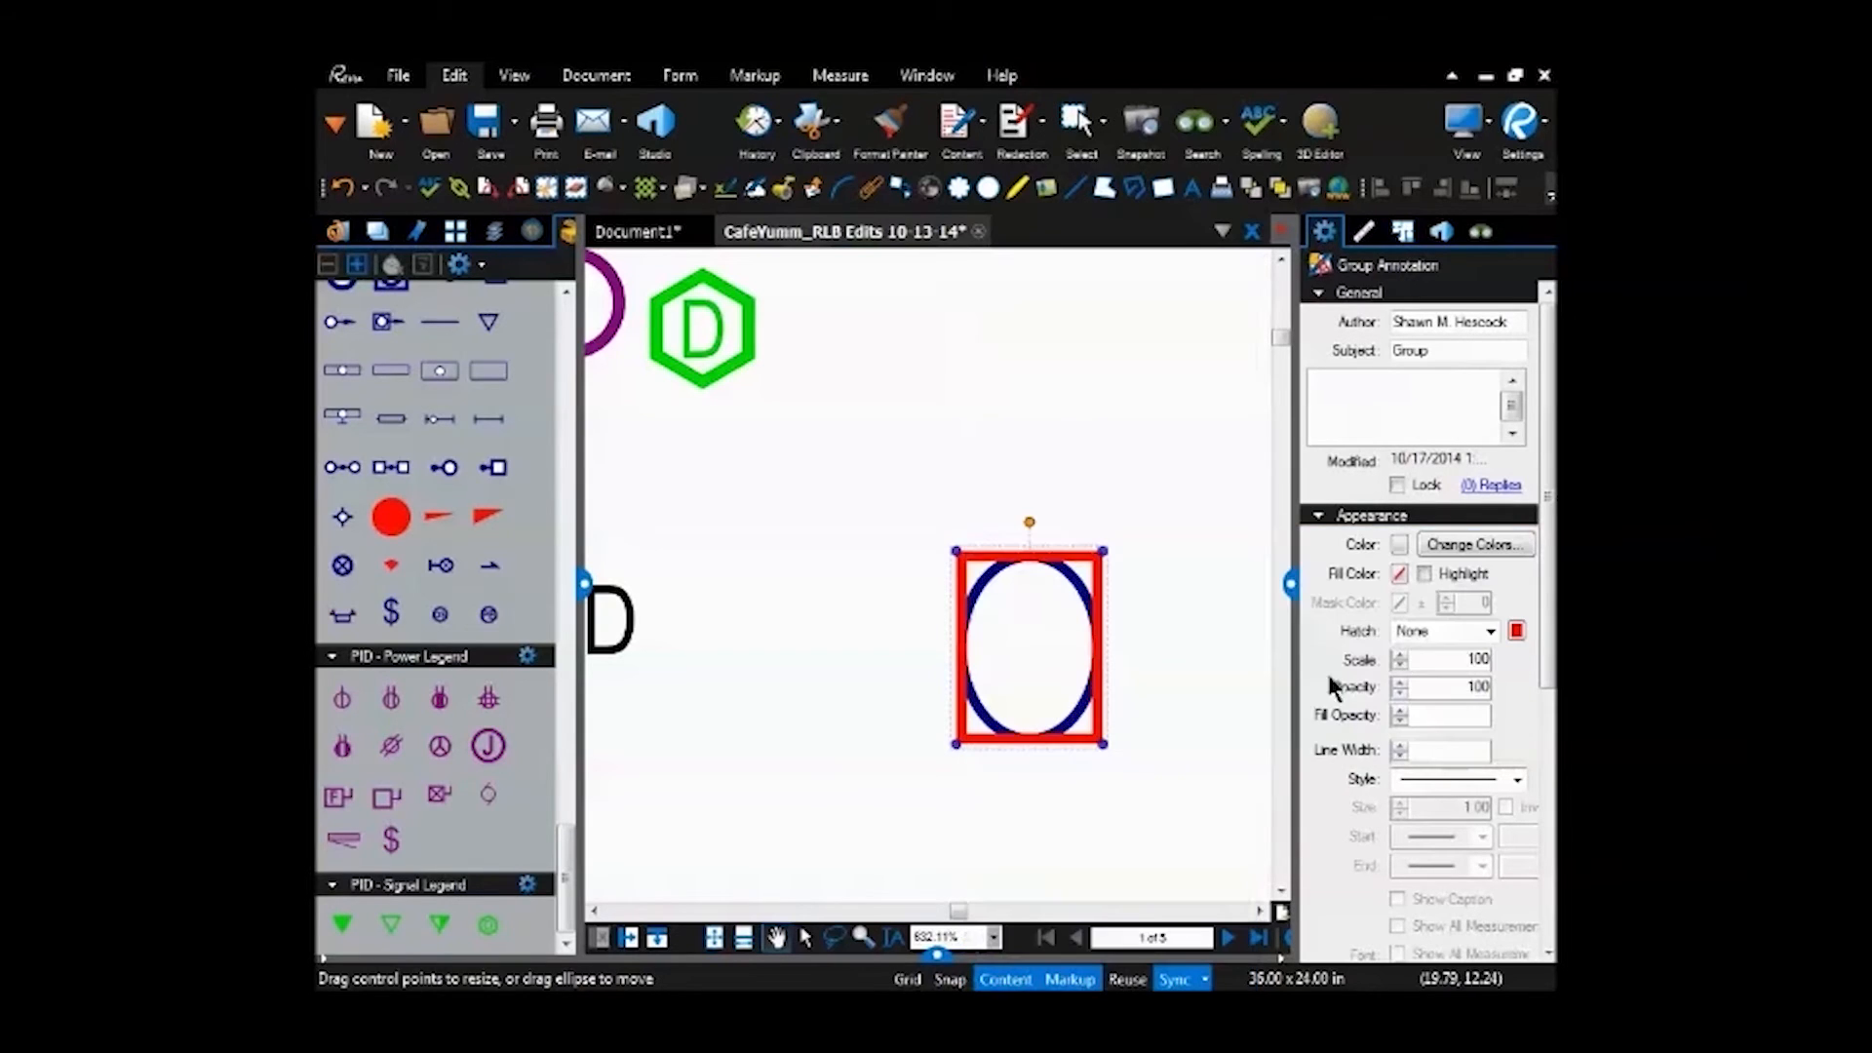
Add the grouped symbol to the My Tools set and bring that set into view in the Tool Chest.
right_click(964, 628)
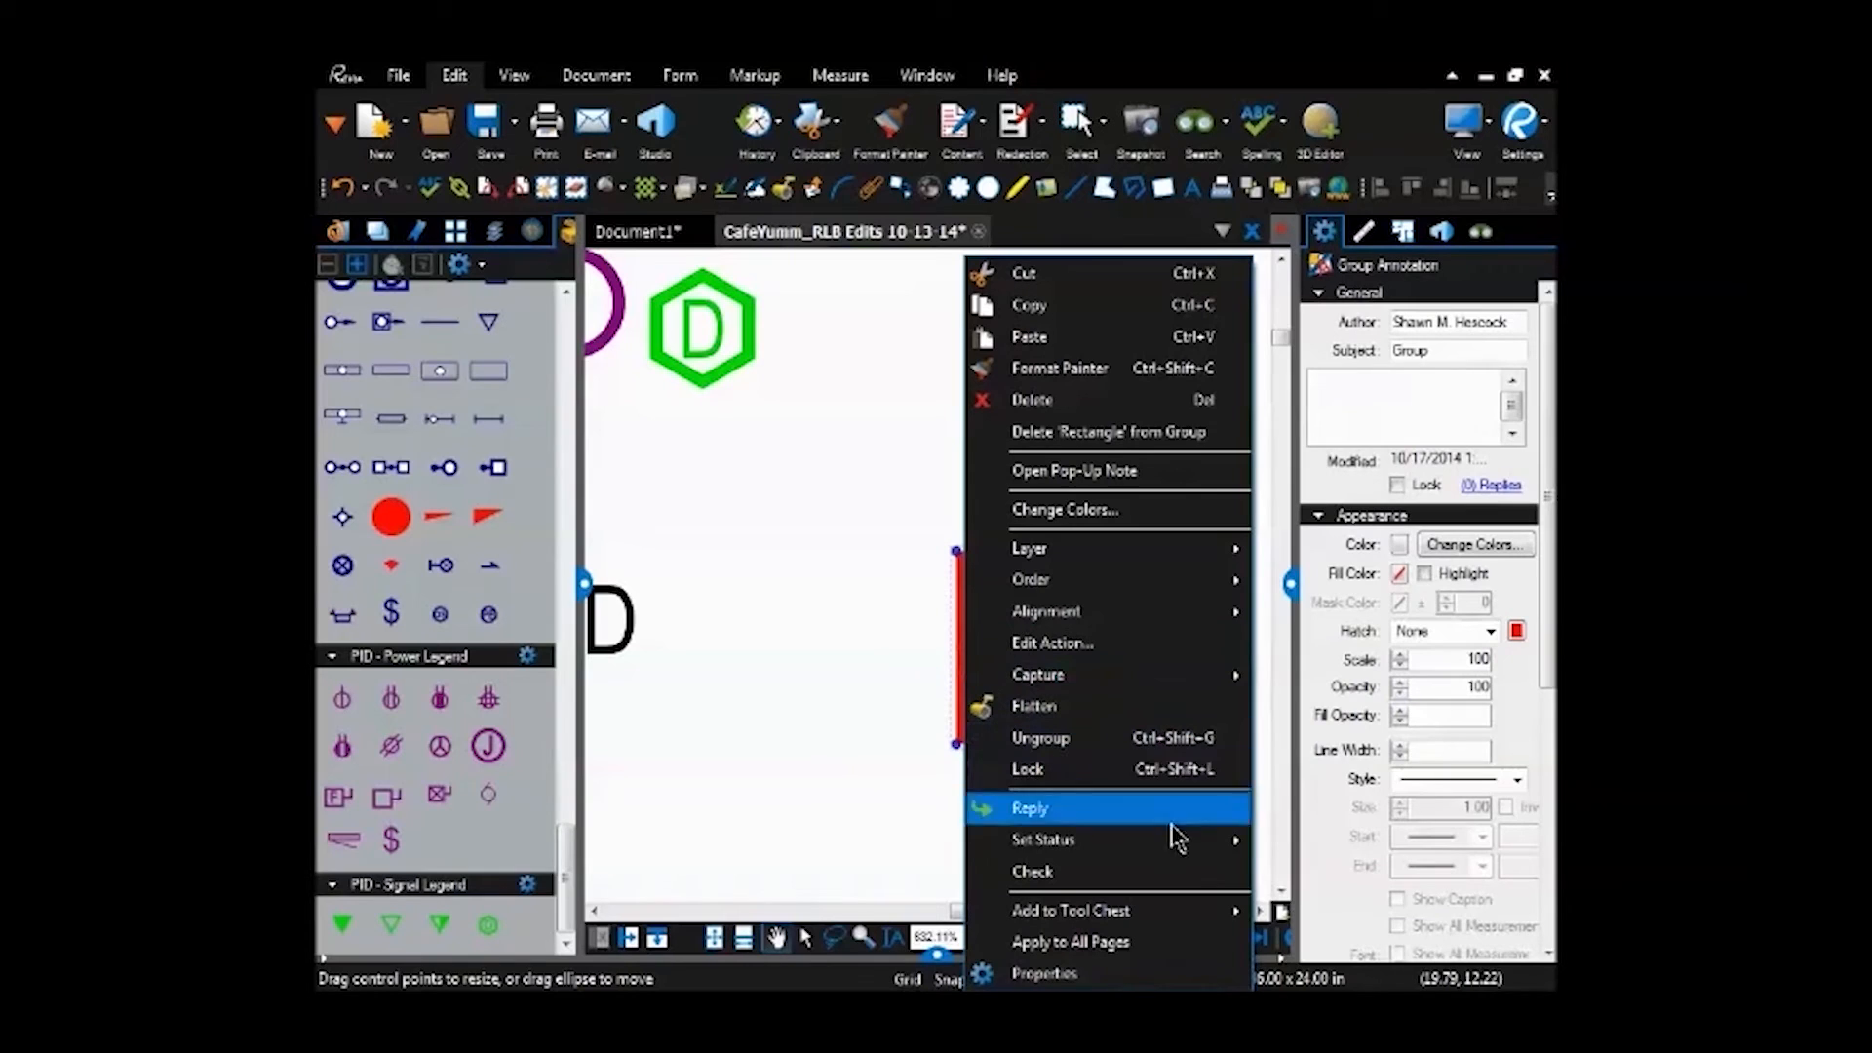
mouse_move(1102, 911)
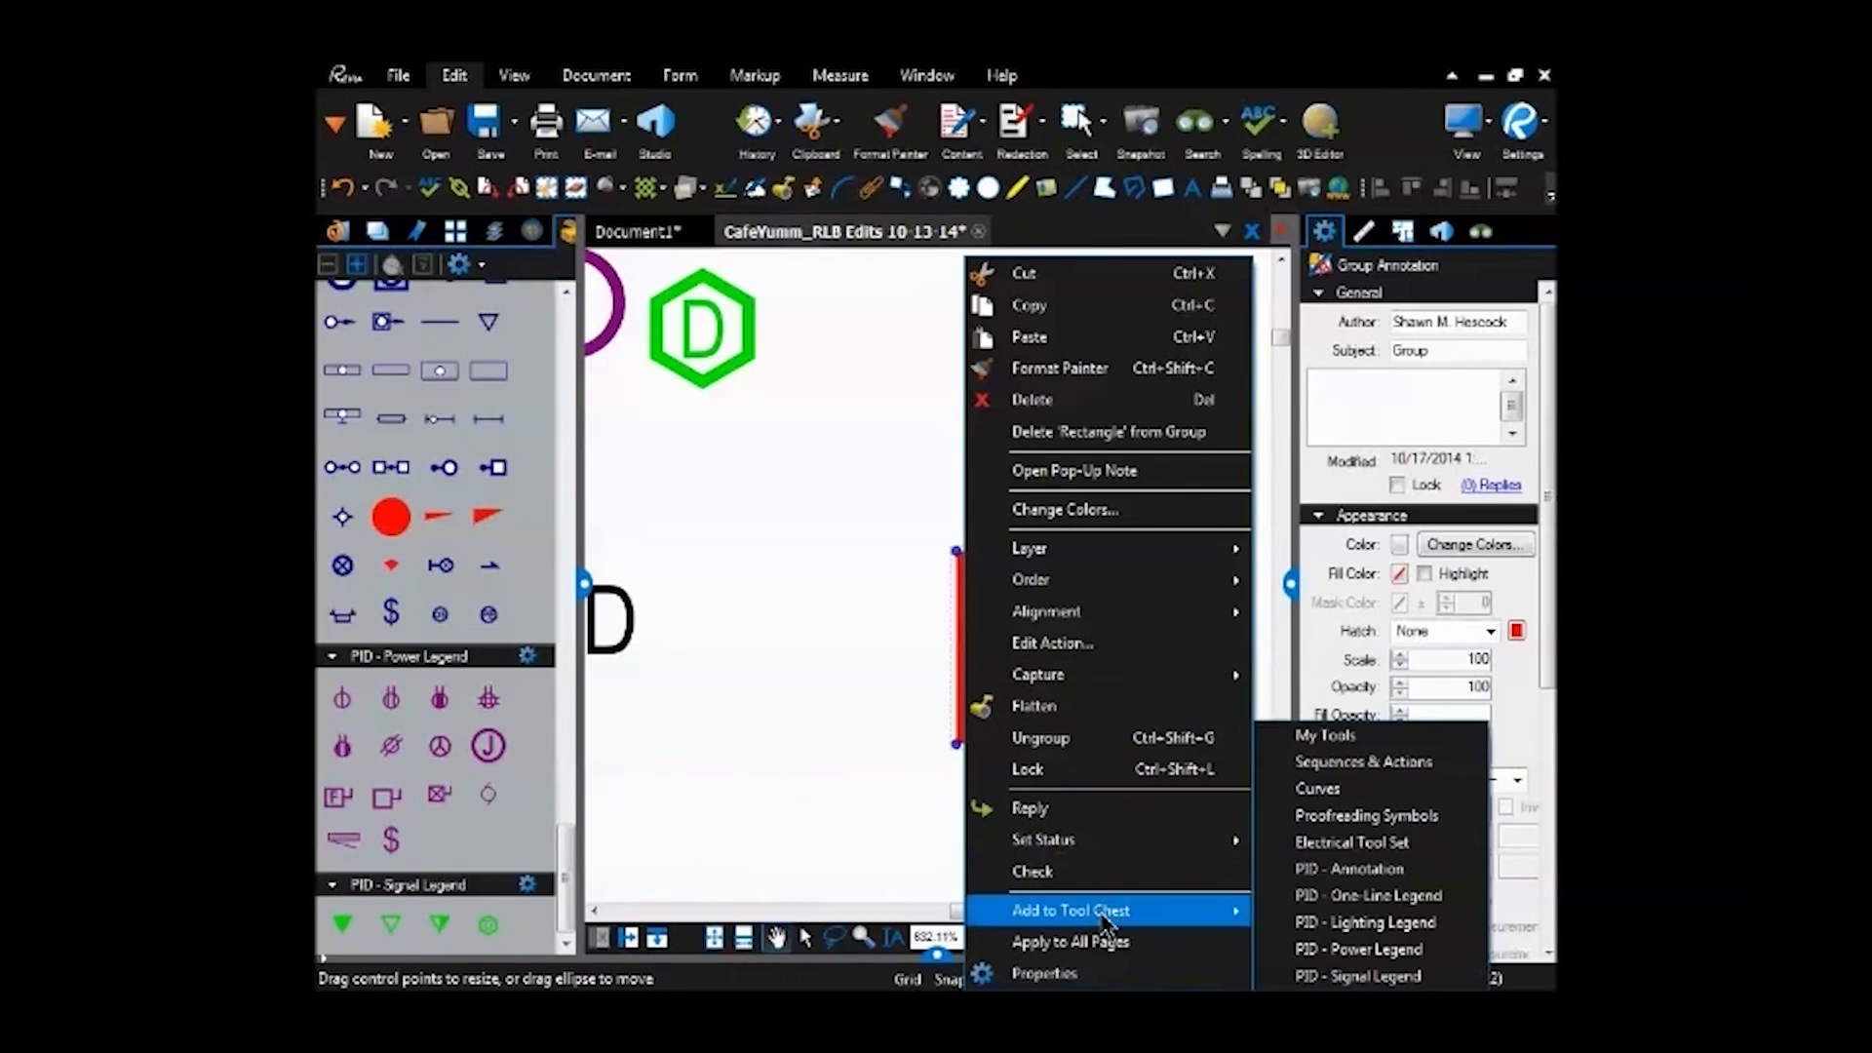
left_click(1387, 741)
left_click_drag(575, 868, 572, 302)
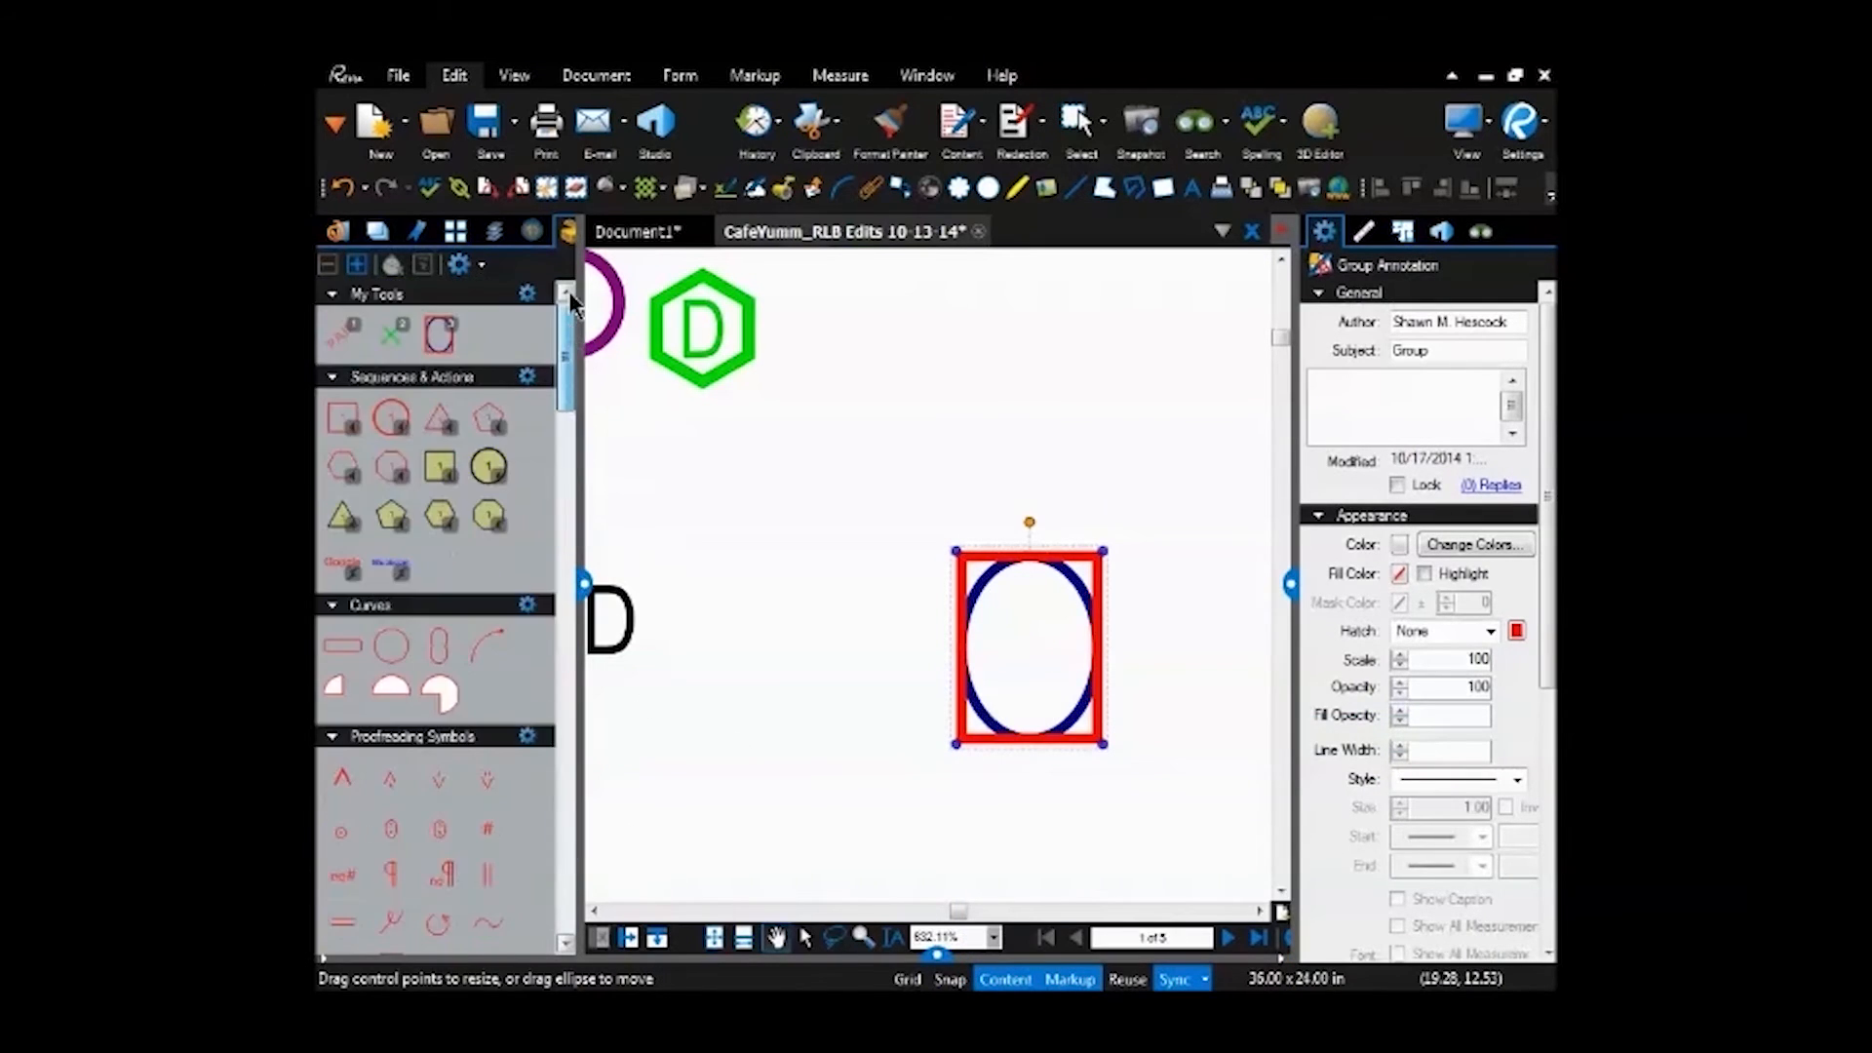
Delete the grouped symbol's tool from My Tools and ungroup the ellipse and rectangle on the drawing.
right_click(448, 341)
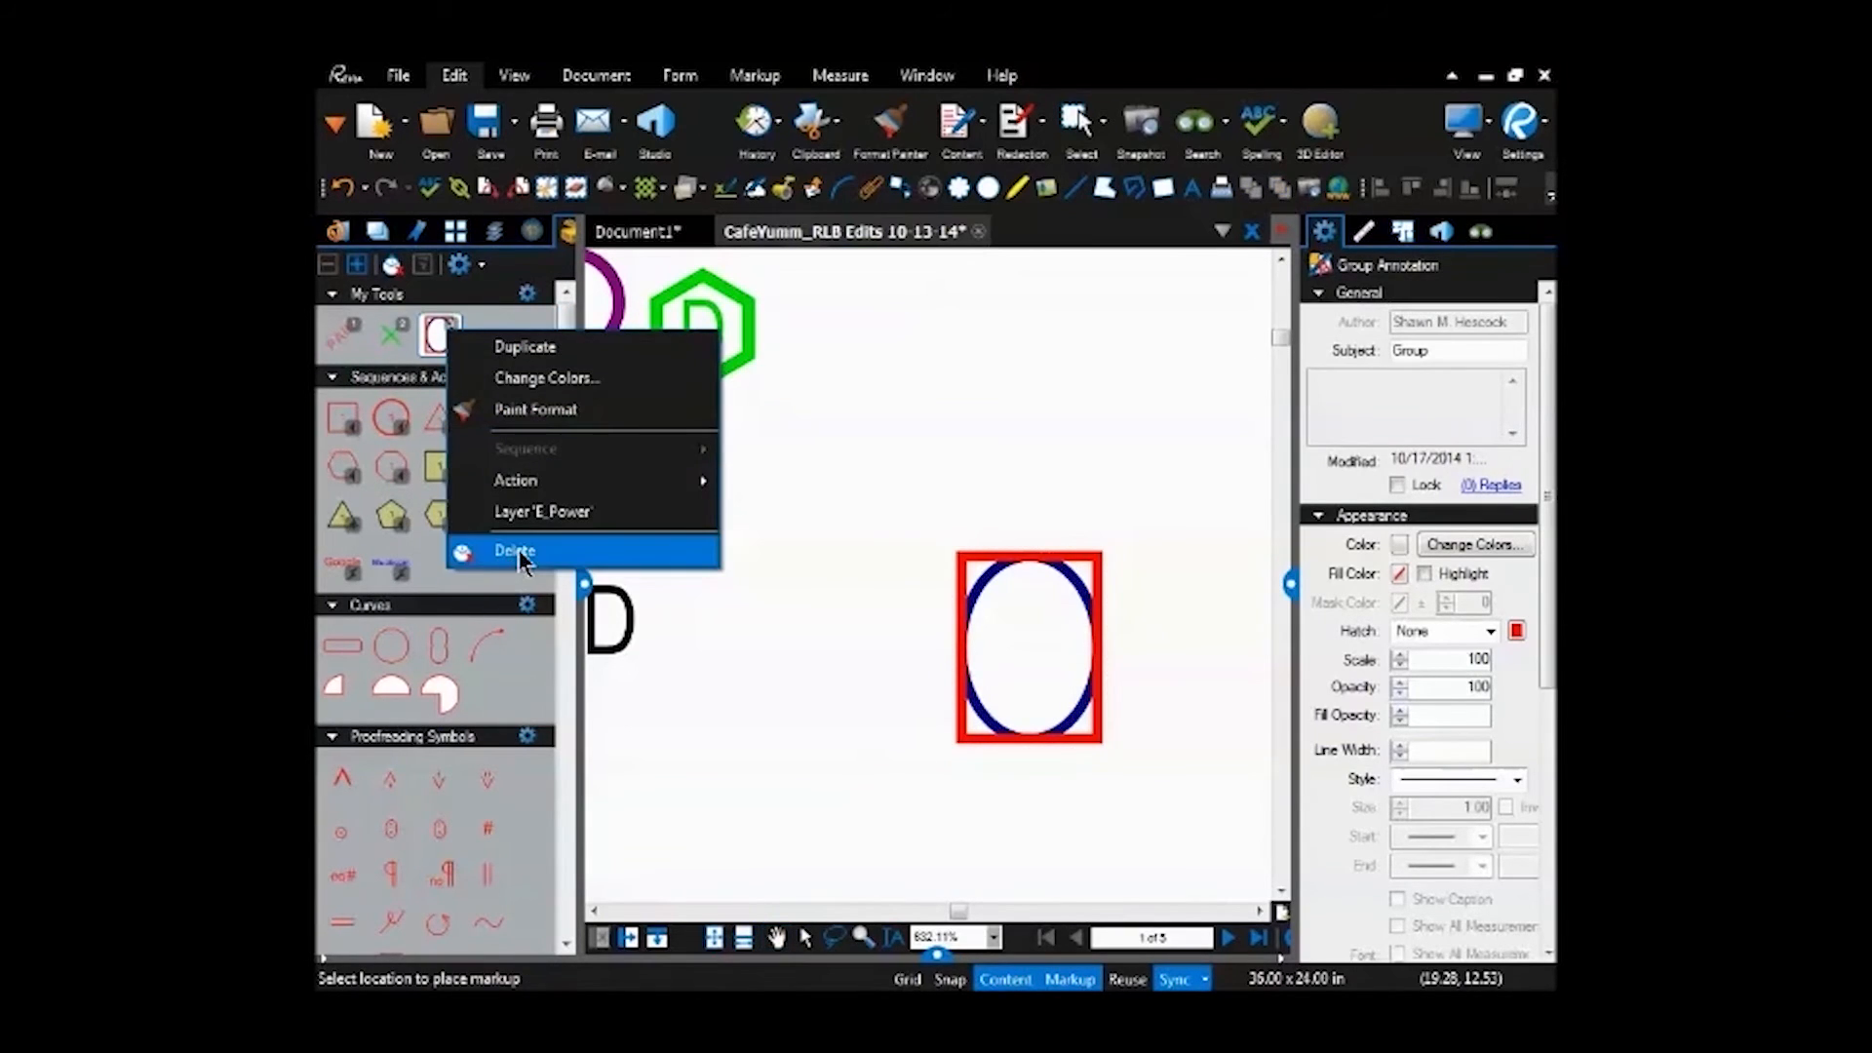
left_click(517, 550)
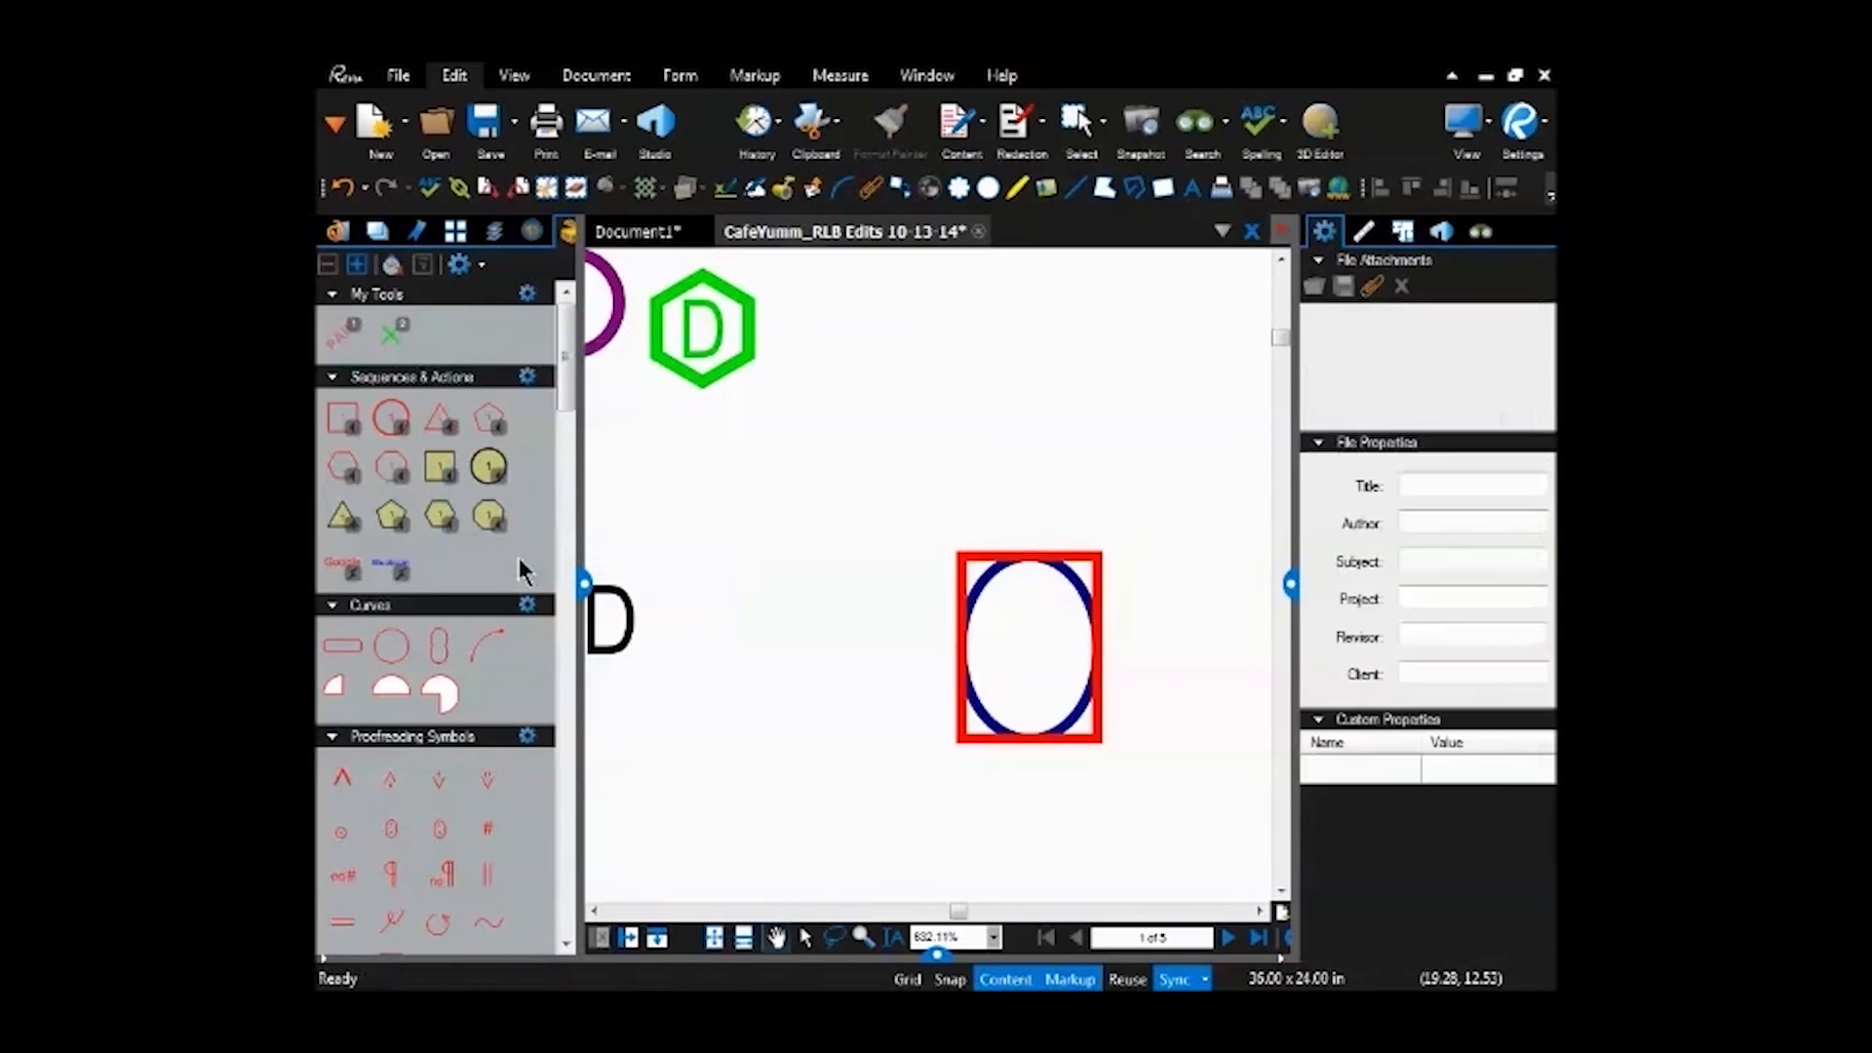
right_click(975, 611)
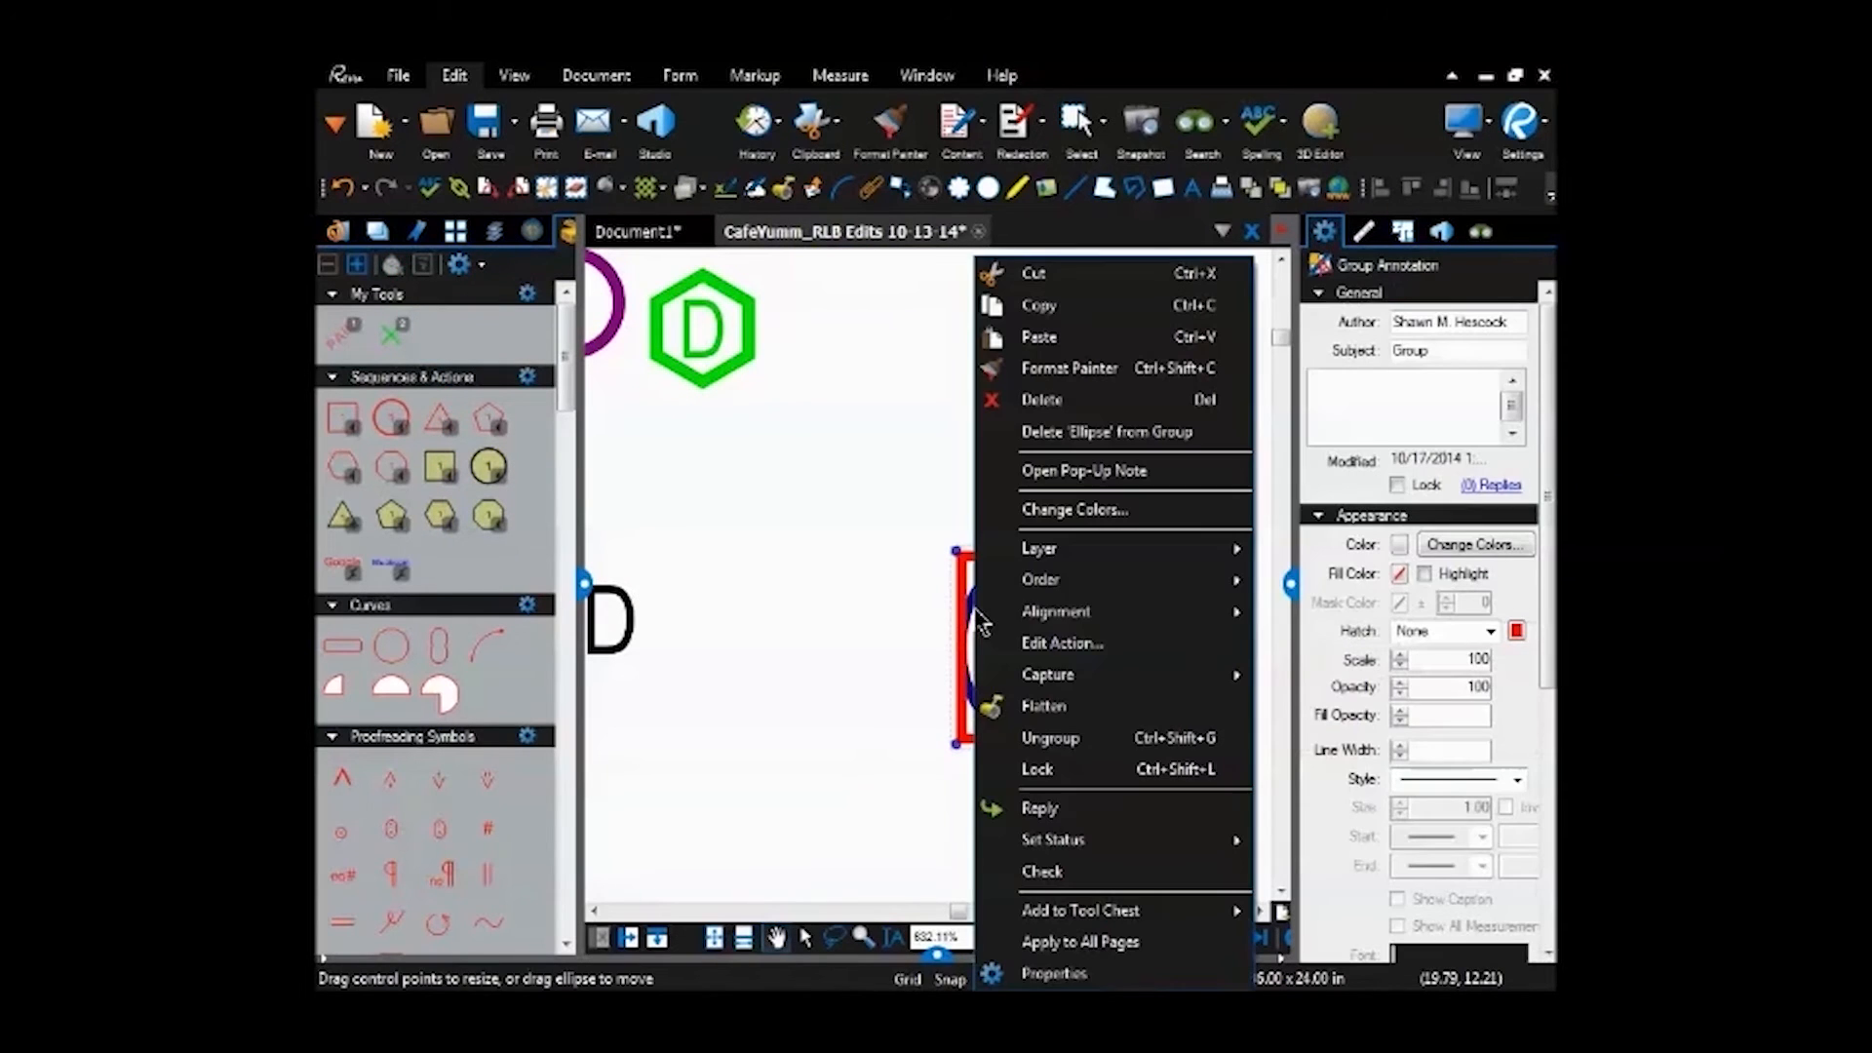
left_click(1019, 733)
left_click(888, 616)
Select the ungrouped ellipse and rectangle together and add them to the My Tools set as separate tools.
left_click_drag(842, 475, 1100, 719)
right_click(1079, 668)
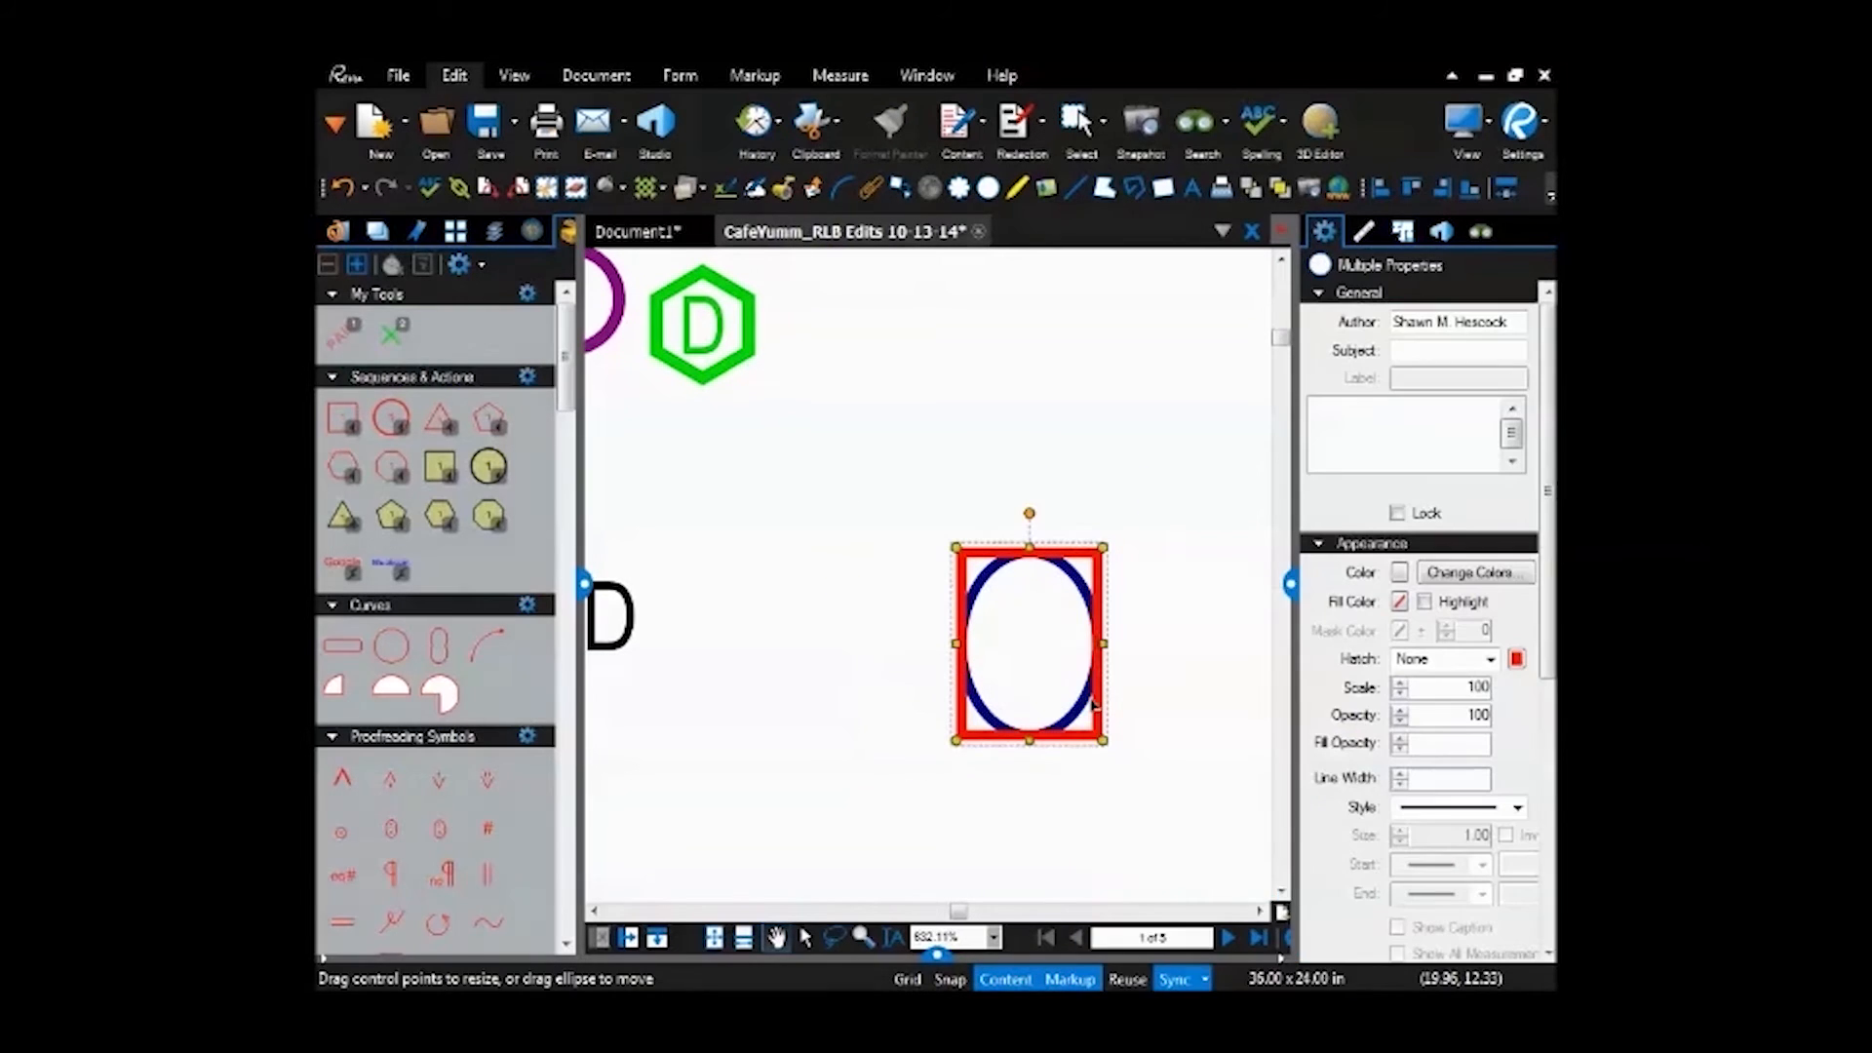
right_click(1092, 698)
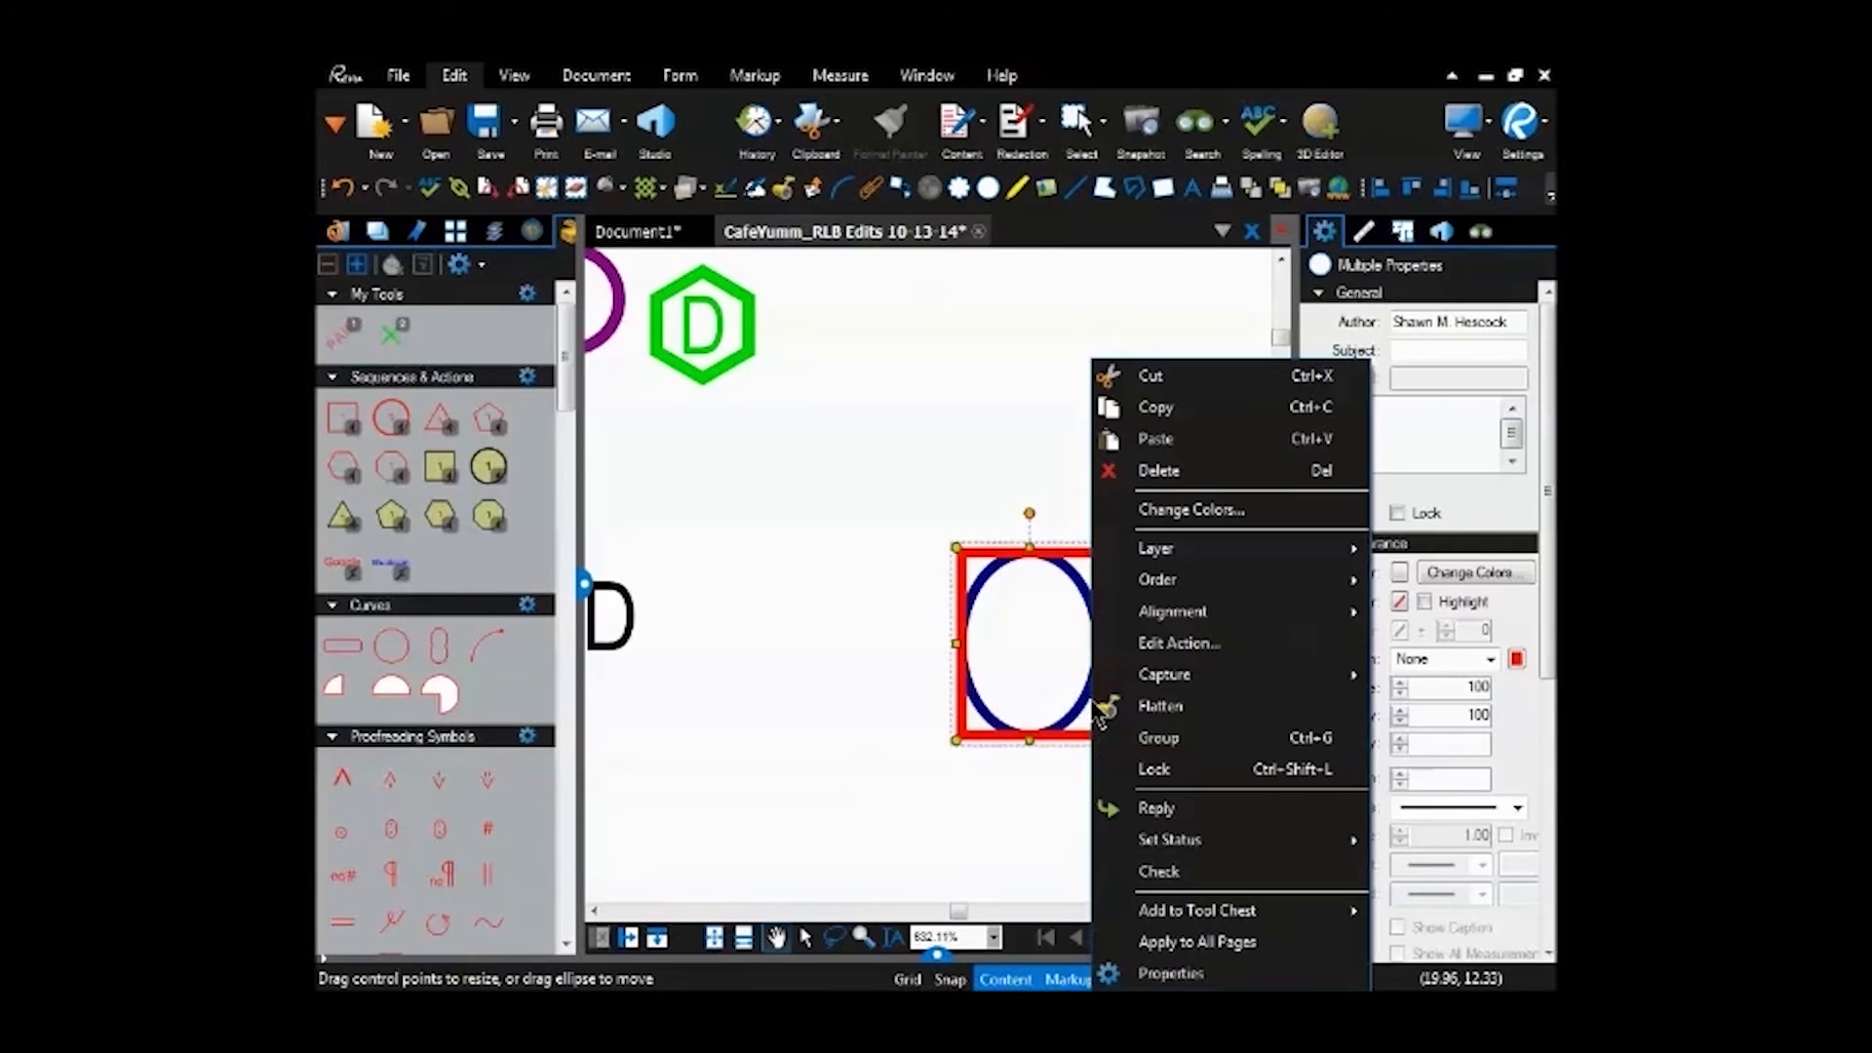
mouse_move(1253, 921)
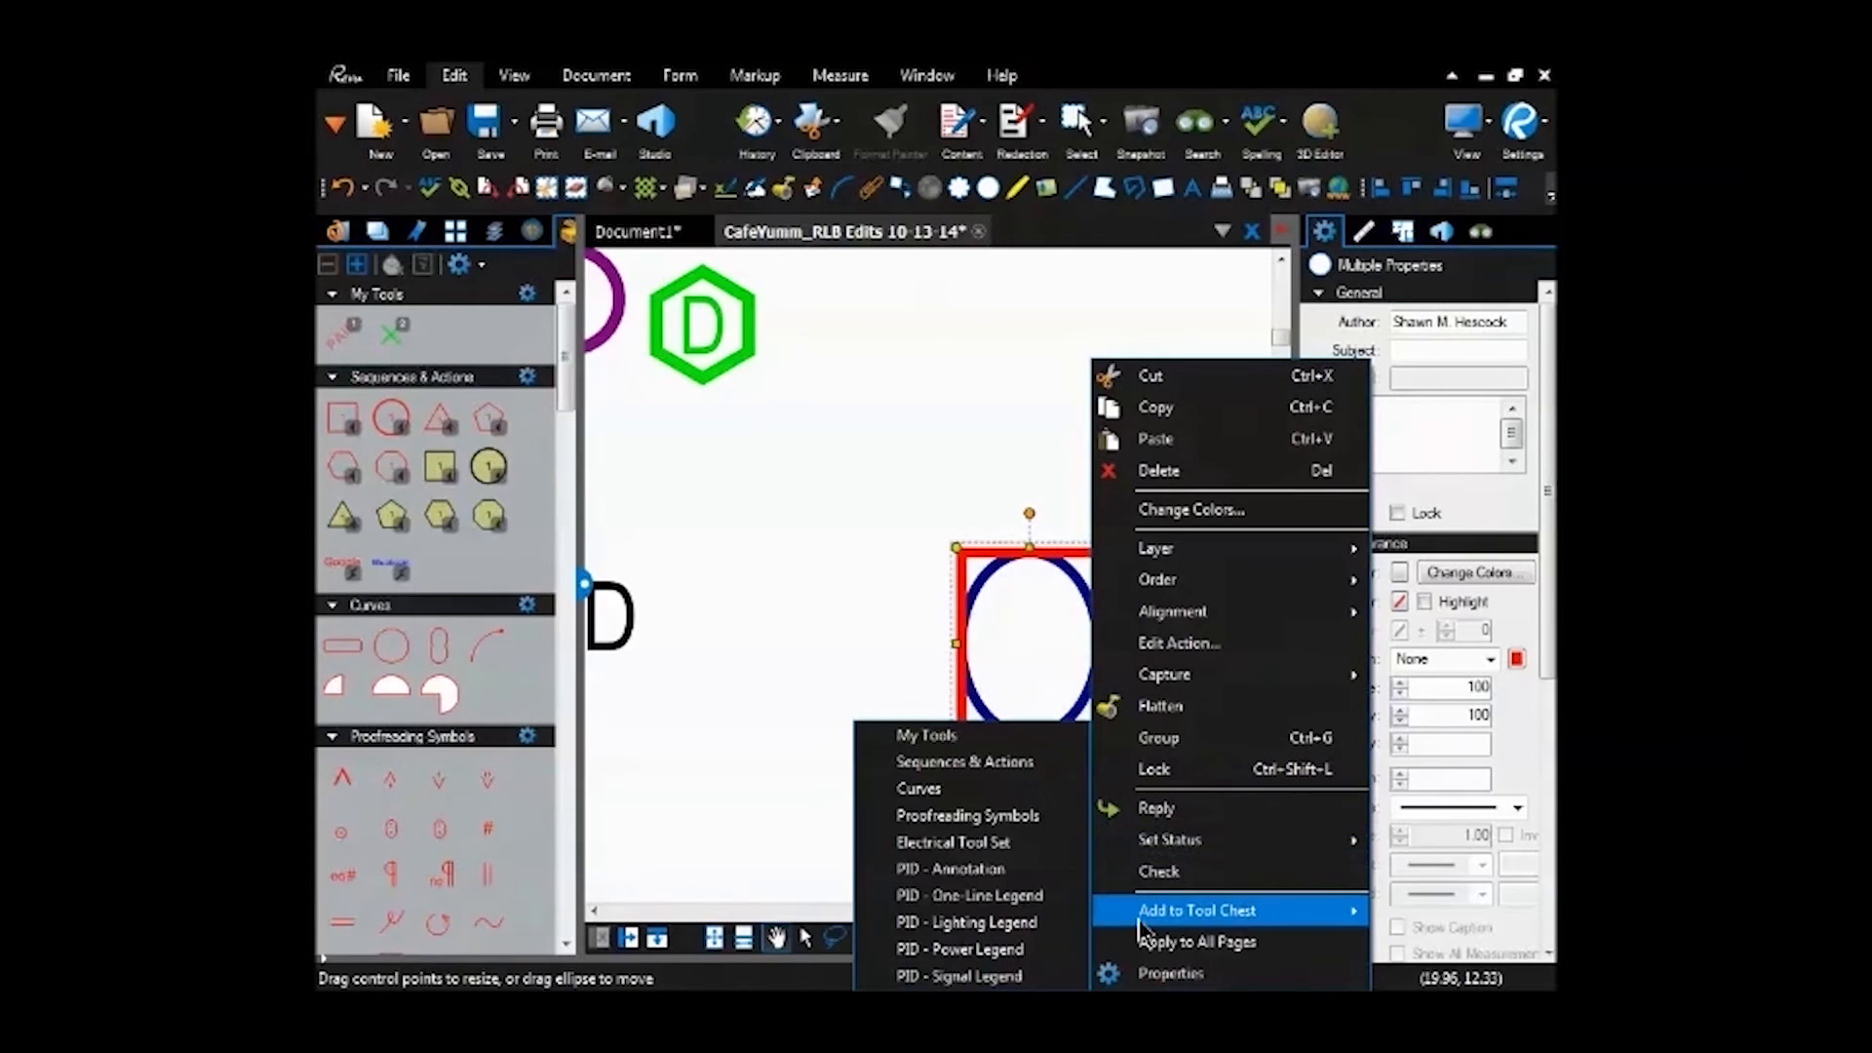
left_click(927, 739)
Place the saved ellipse and the saved rectangle from My Tools individually in the blank area above the original symbol.
left_click(440, 335)
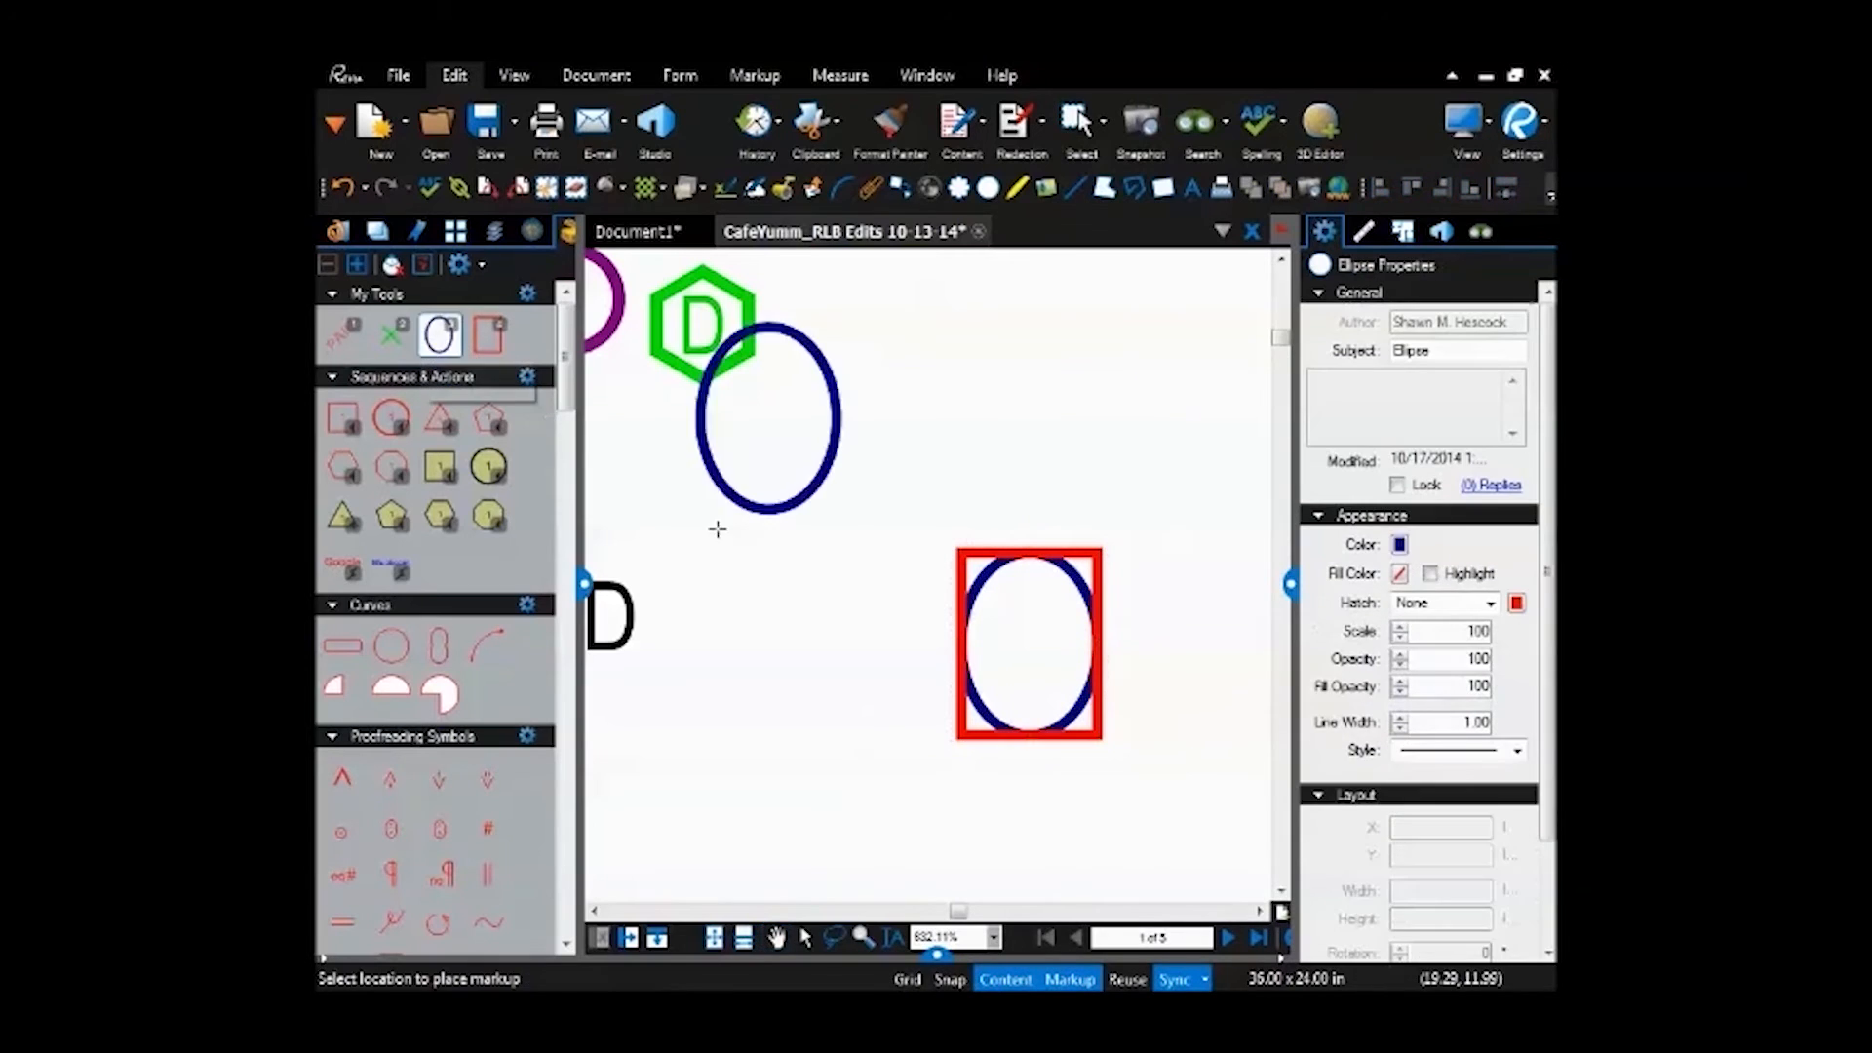
left_click(738, 546)
left_click(488, 334)
left_click(941, 472)
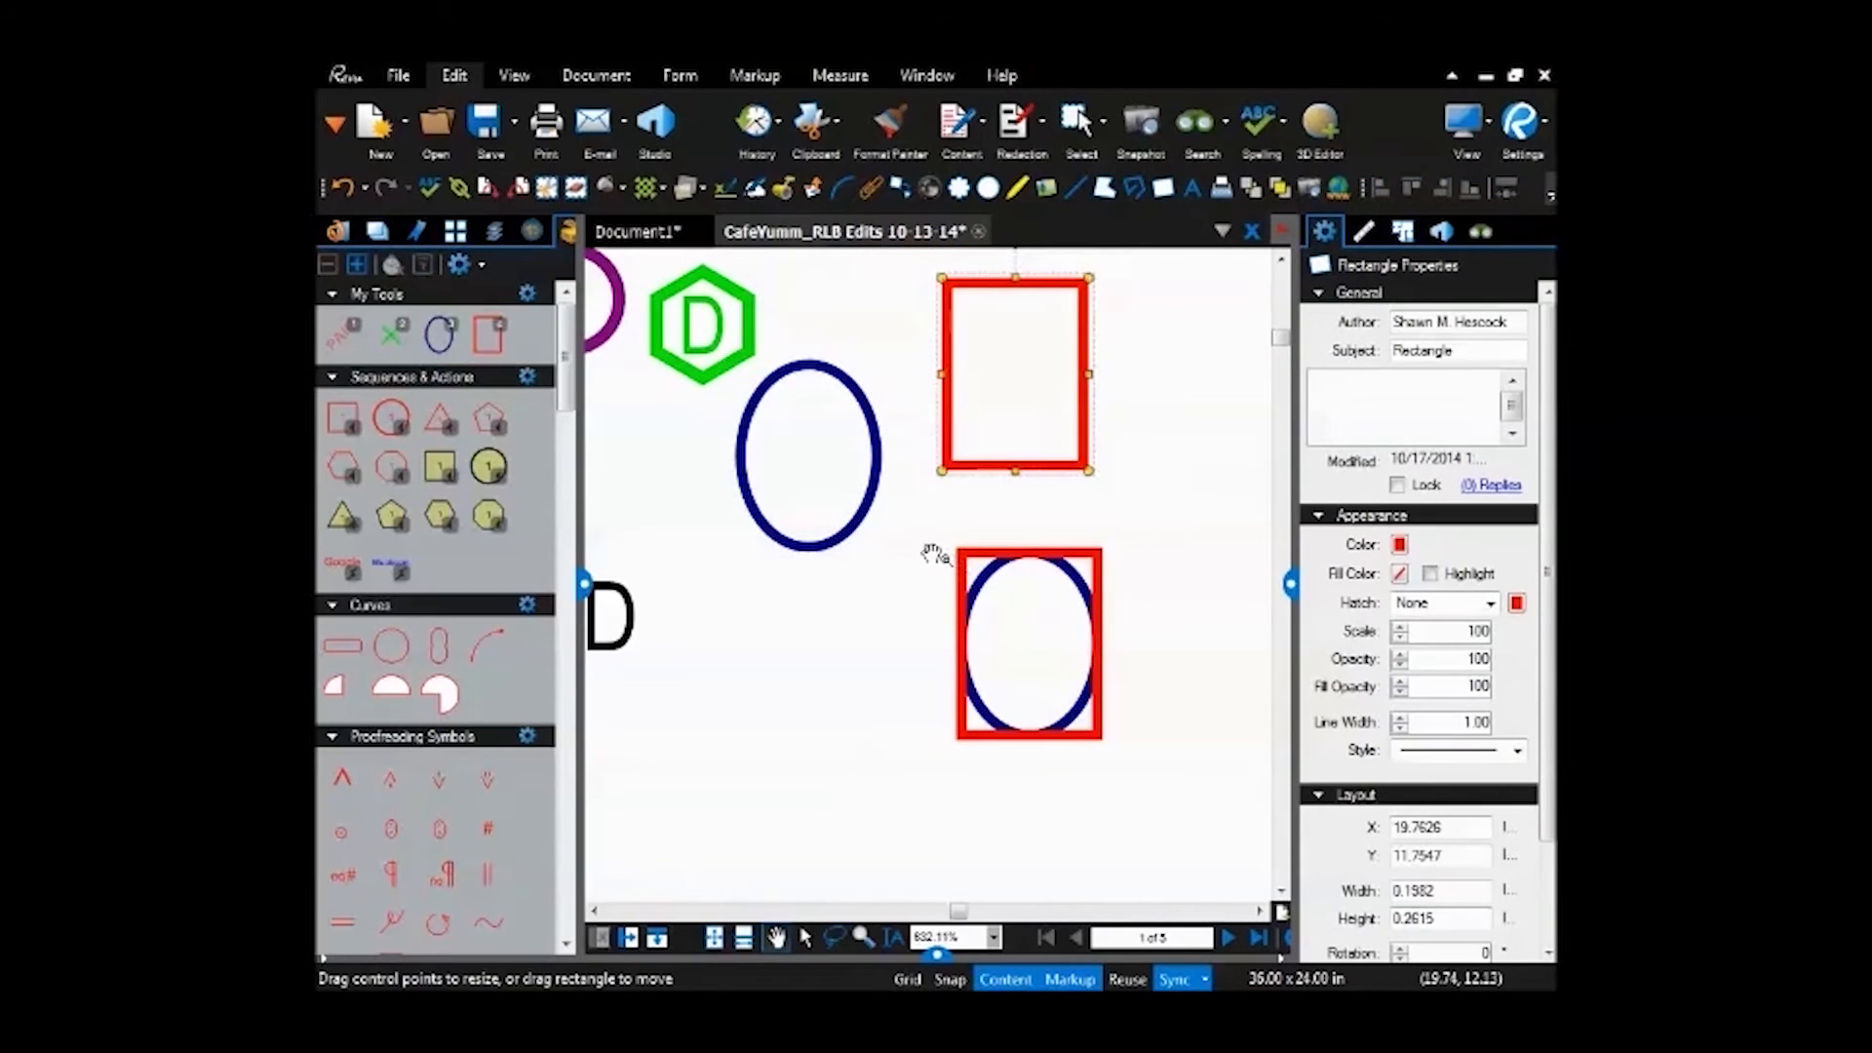
Delete the rectangle, ellipse and green X tools from the My Tools set.
right_click(488, 335)
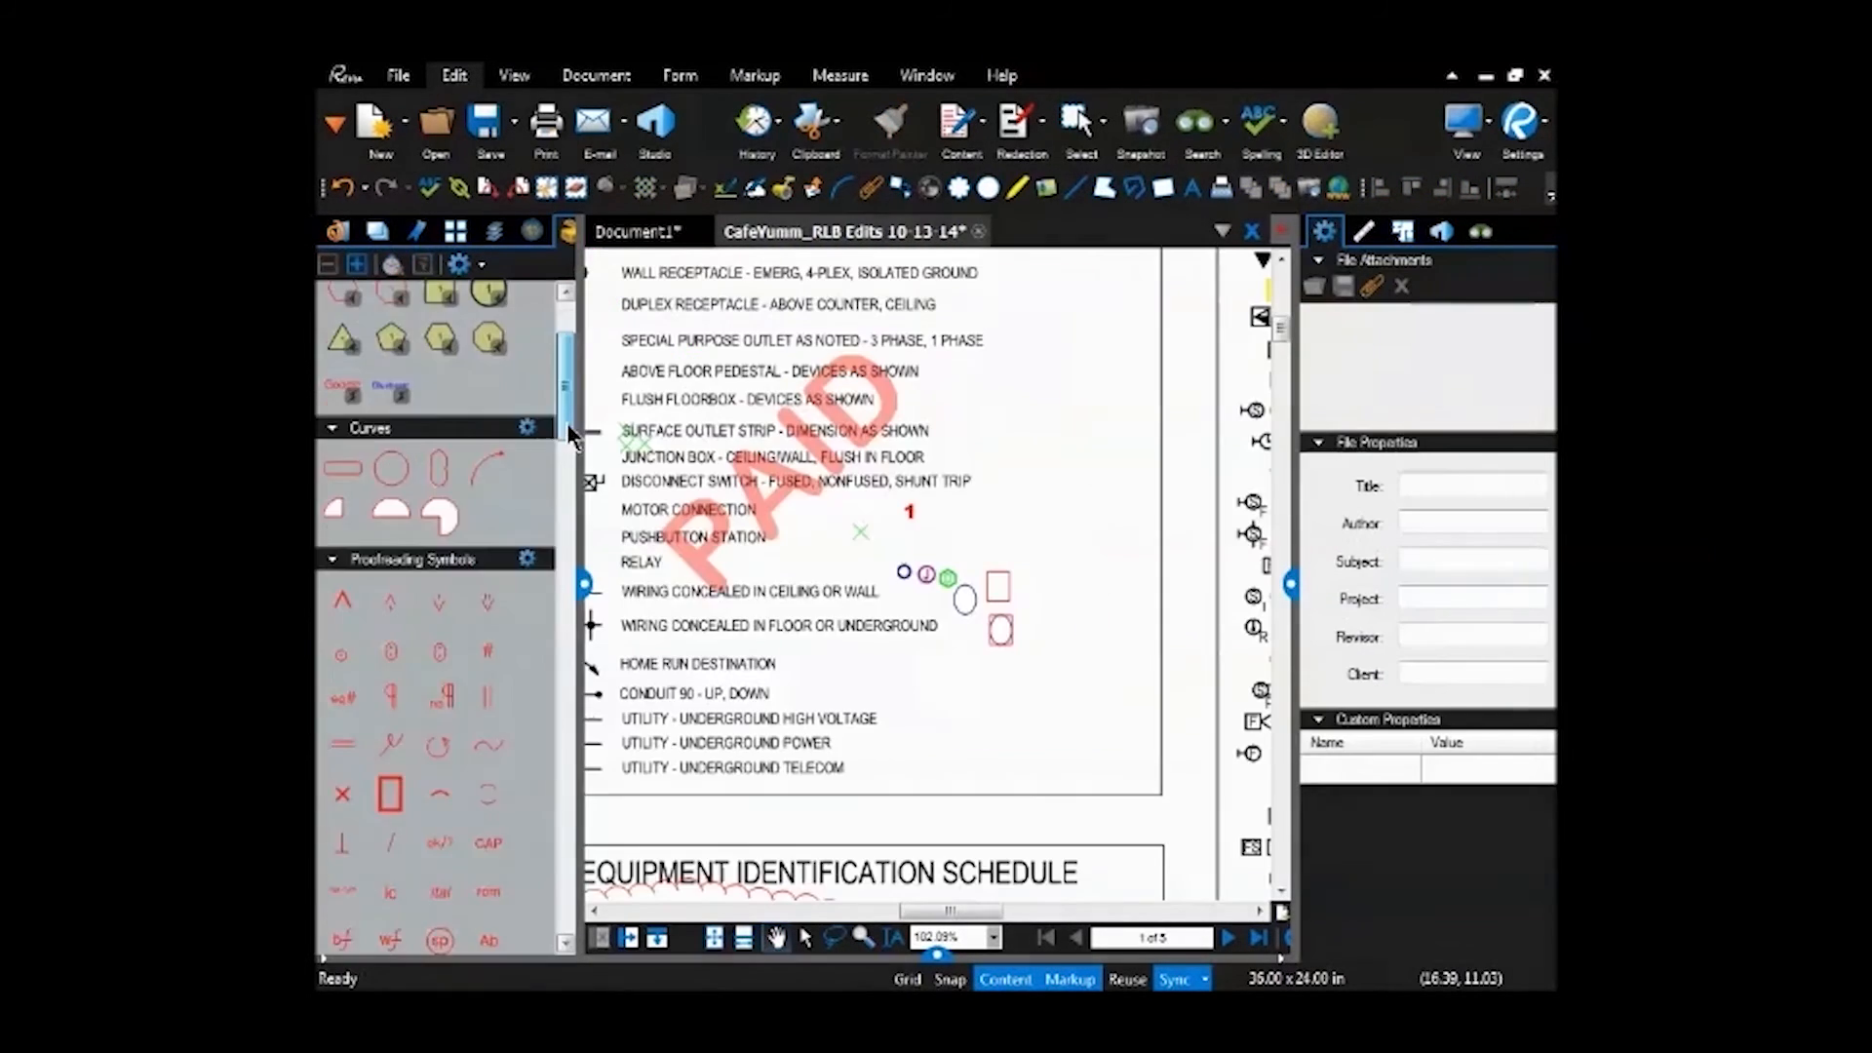
Place five red numbered squares in a row with the square sequence tool, in the blank area above the Signal Legend.
scroll(565, 383, "up", 2)
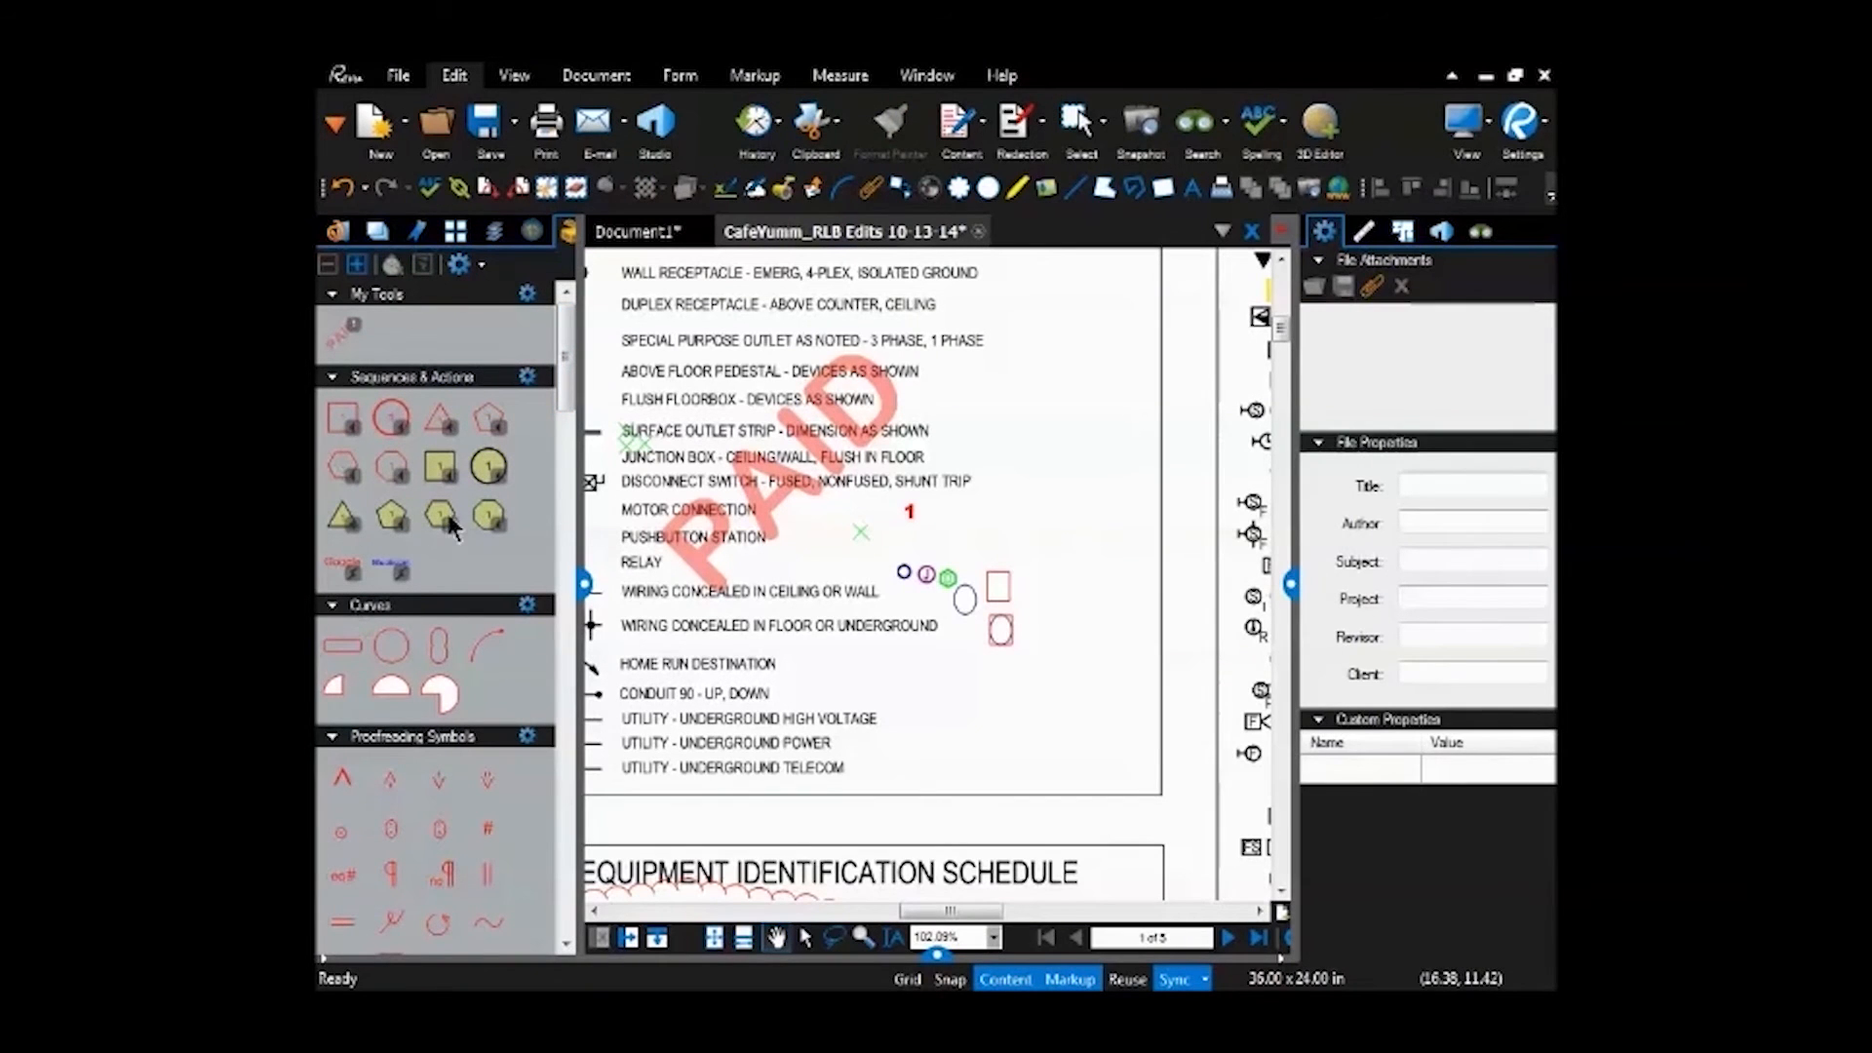
left_click(349, 425)
scroll(863, 682, "down", 2)
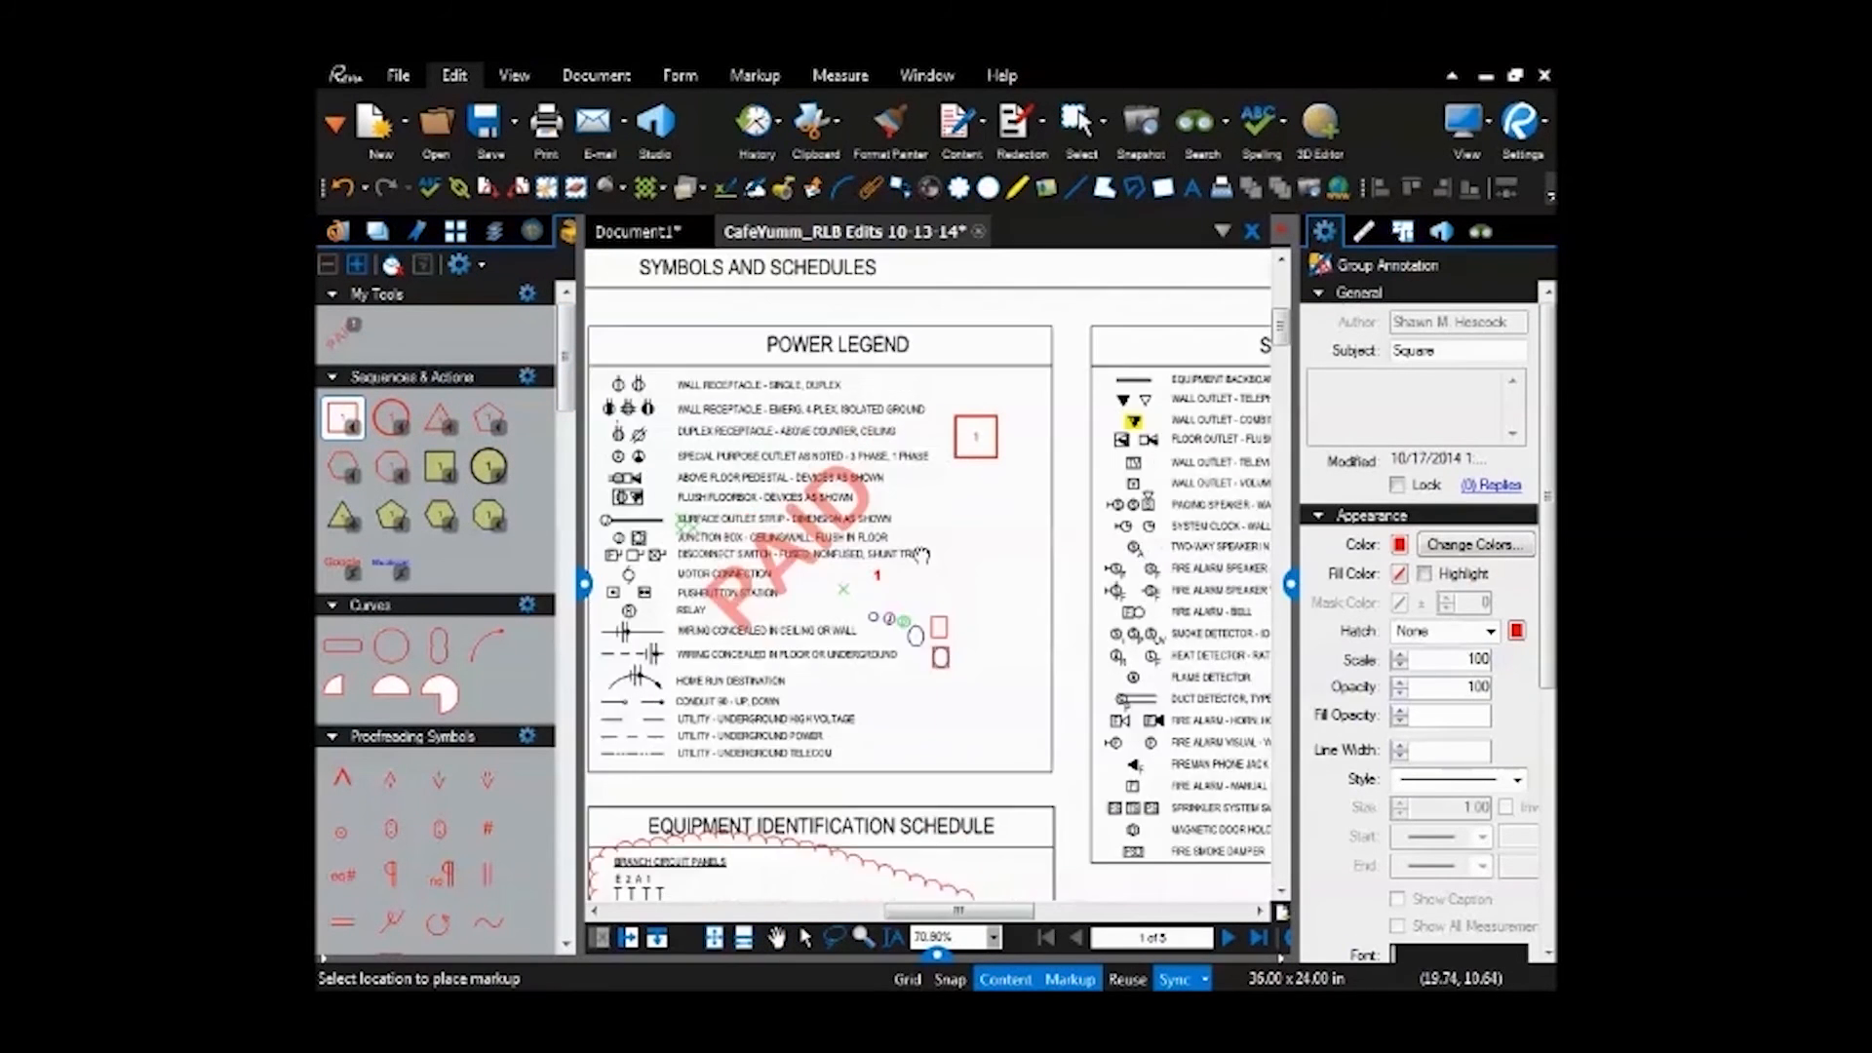
scroll(1026, 465, "down", 1)
left_click(779, 605)
left_click(854, 603)
left_click(932, 603)
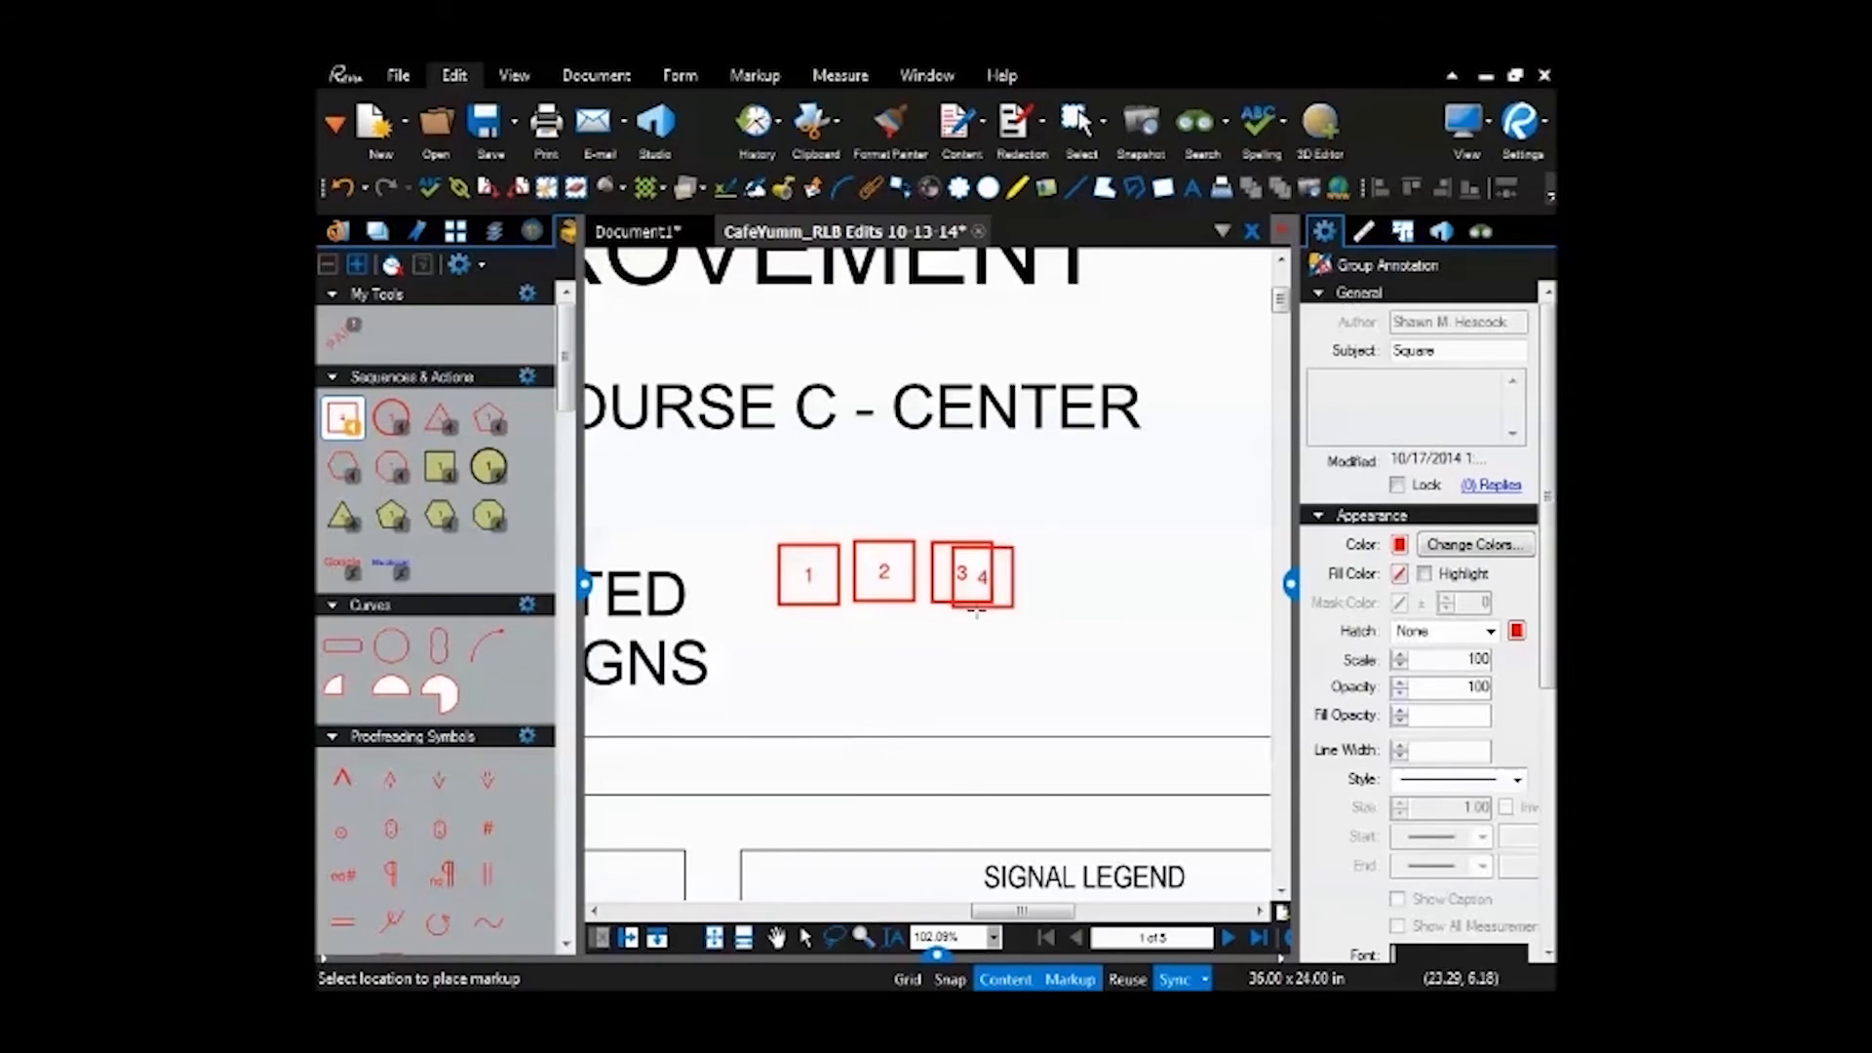
left_click(1007, 603)
left_click(1078, 605)
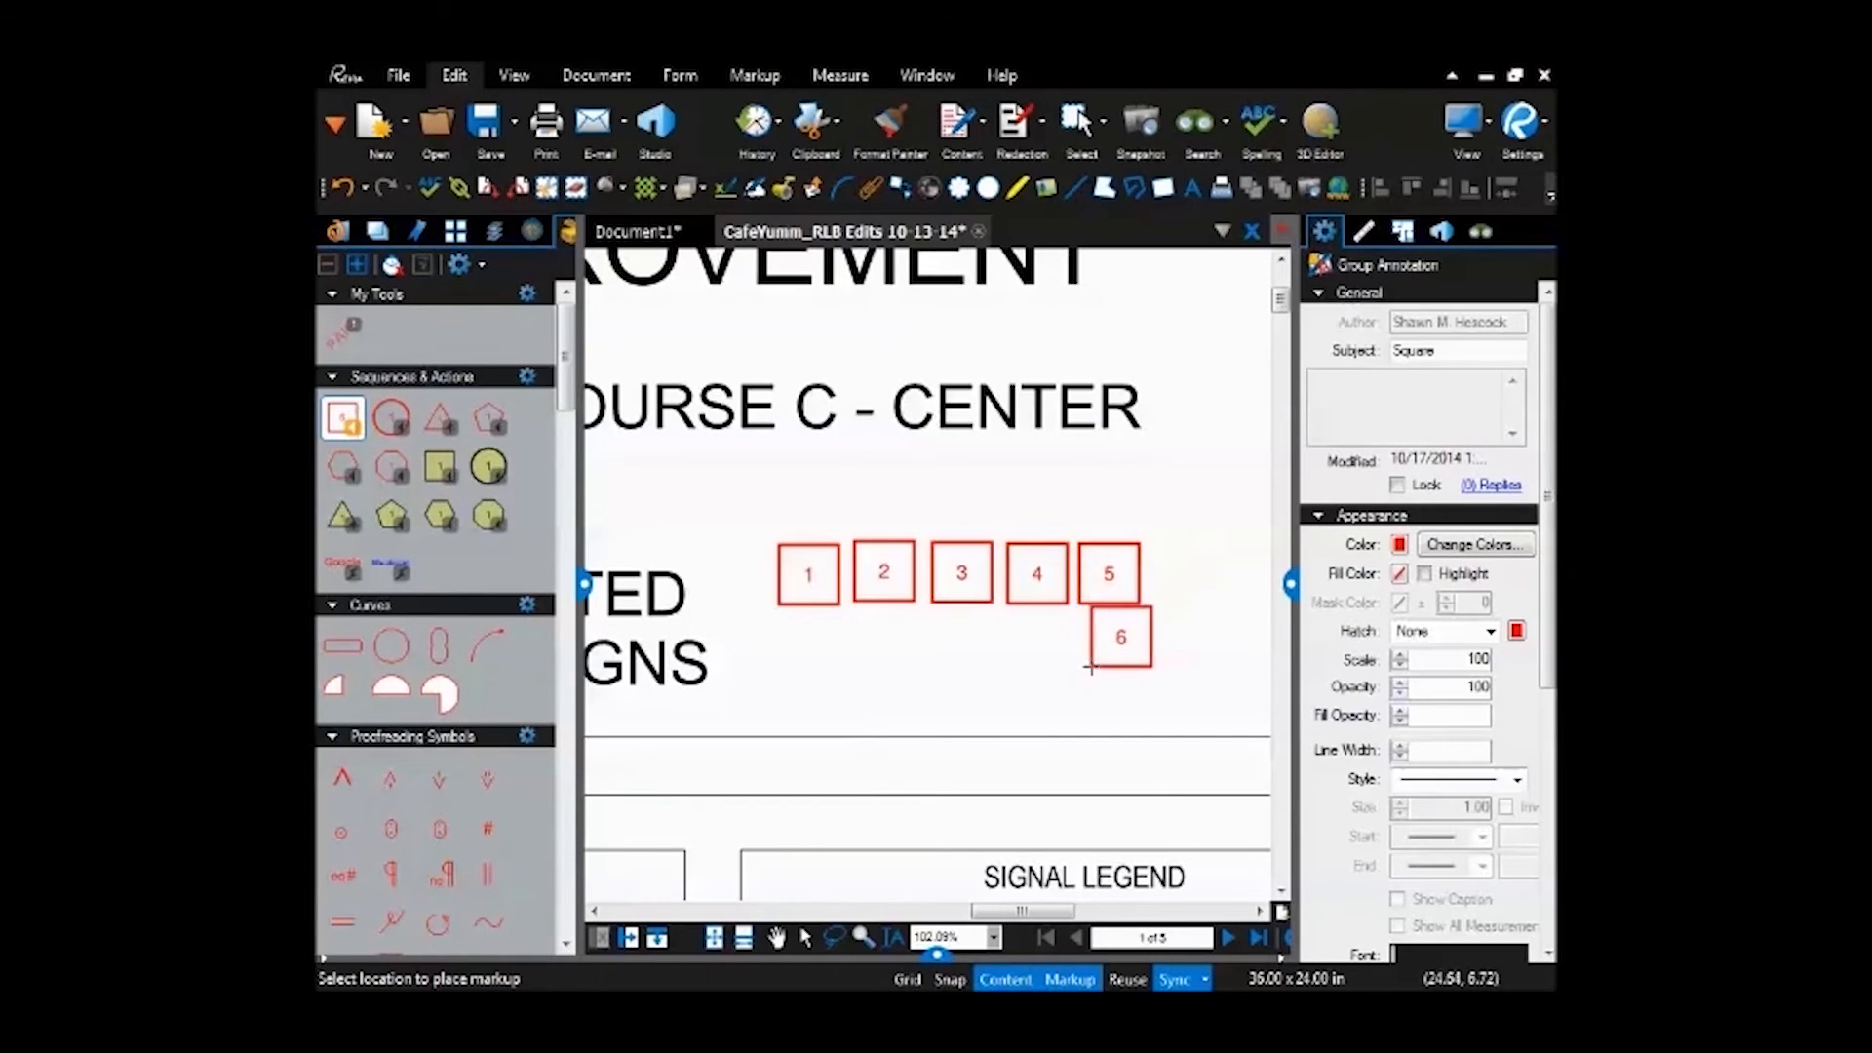
key("Escape")
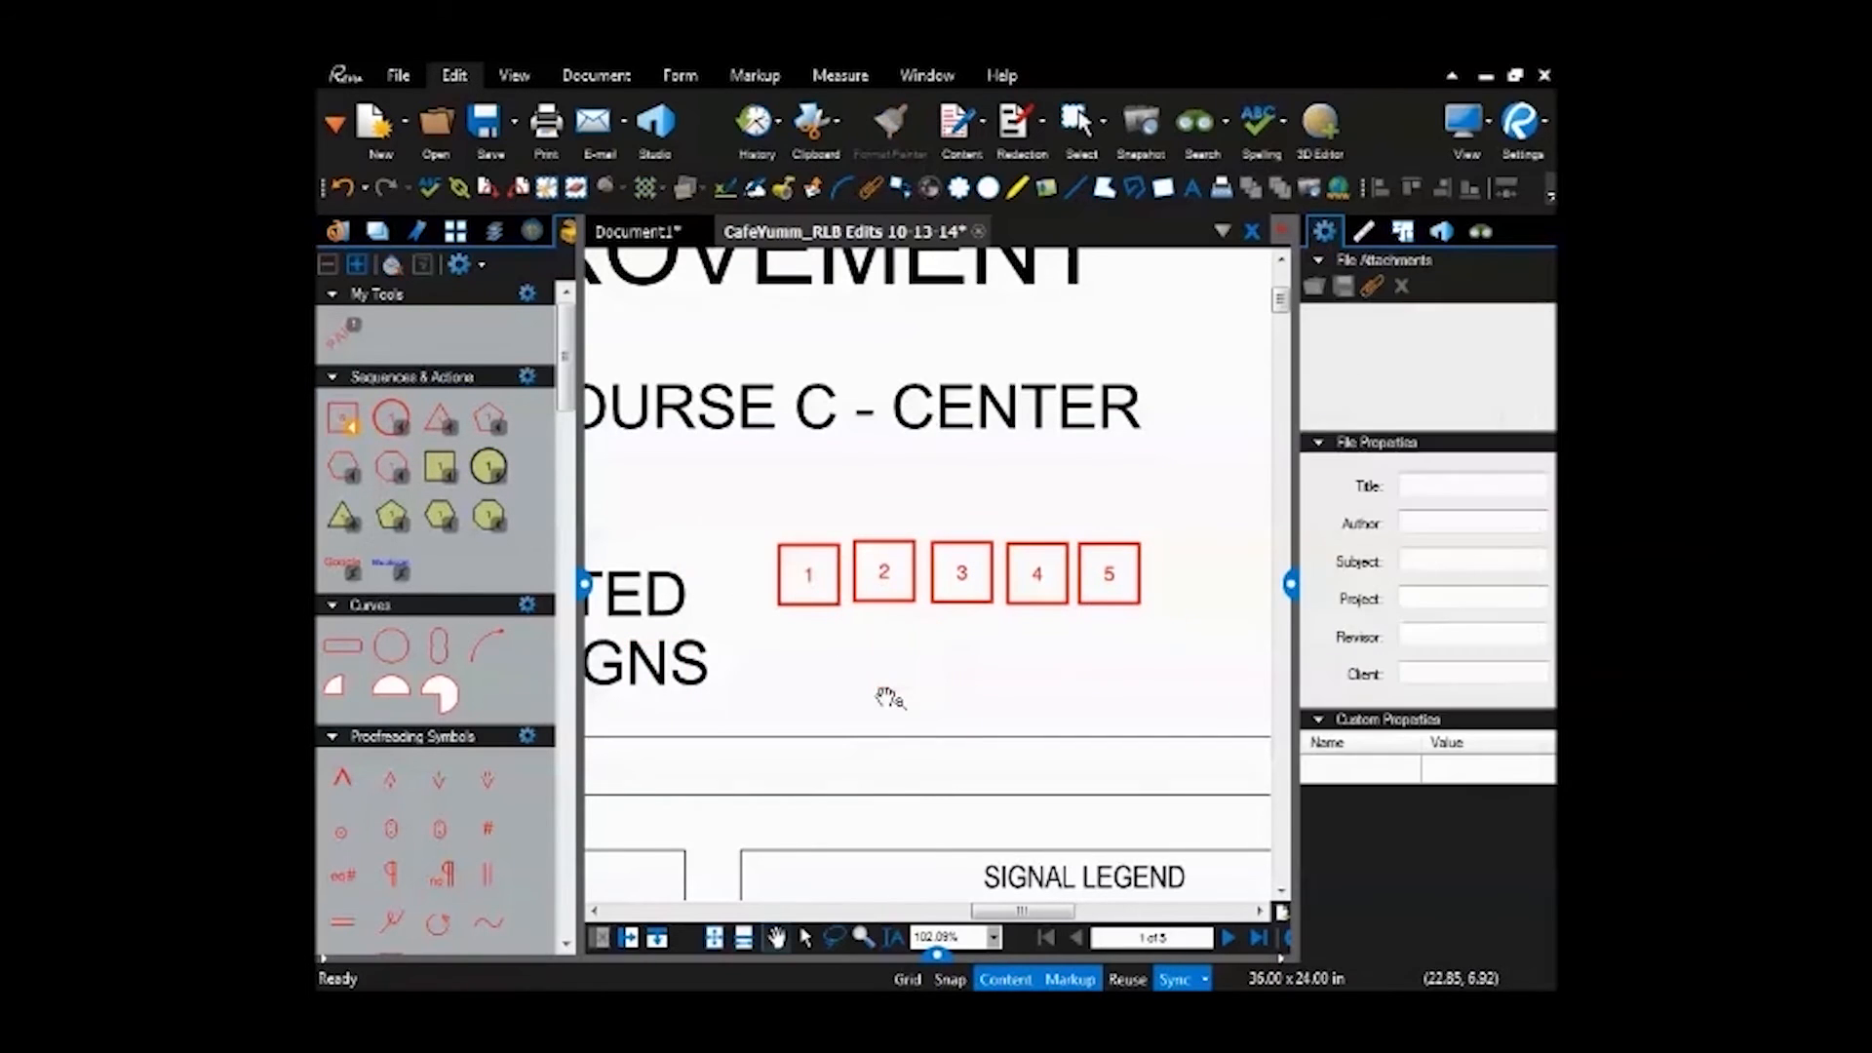
Reset the square tool's sequence and place three more numbered squares in a second row below the first.
right_click(341, 417)
key("Escape")
right_click(343, 427)
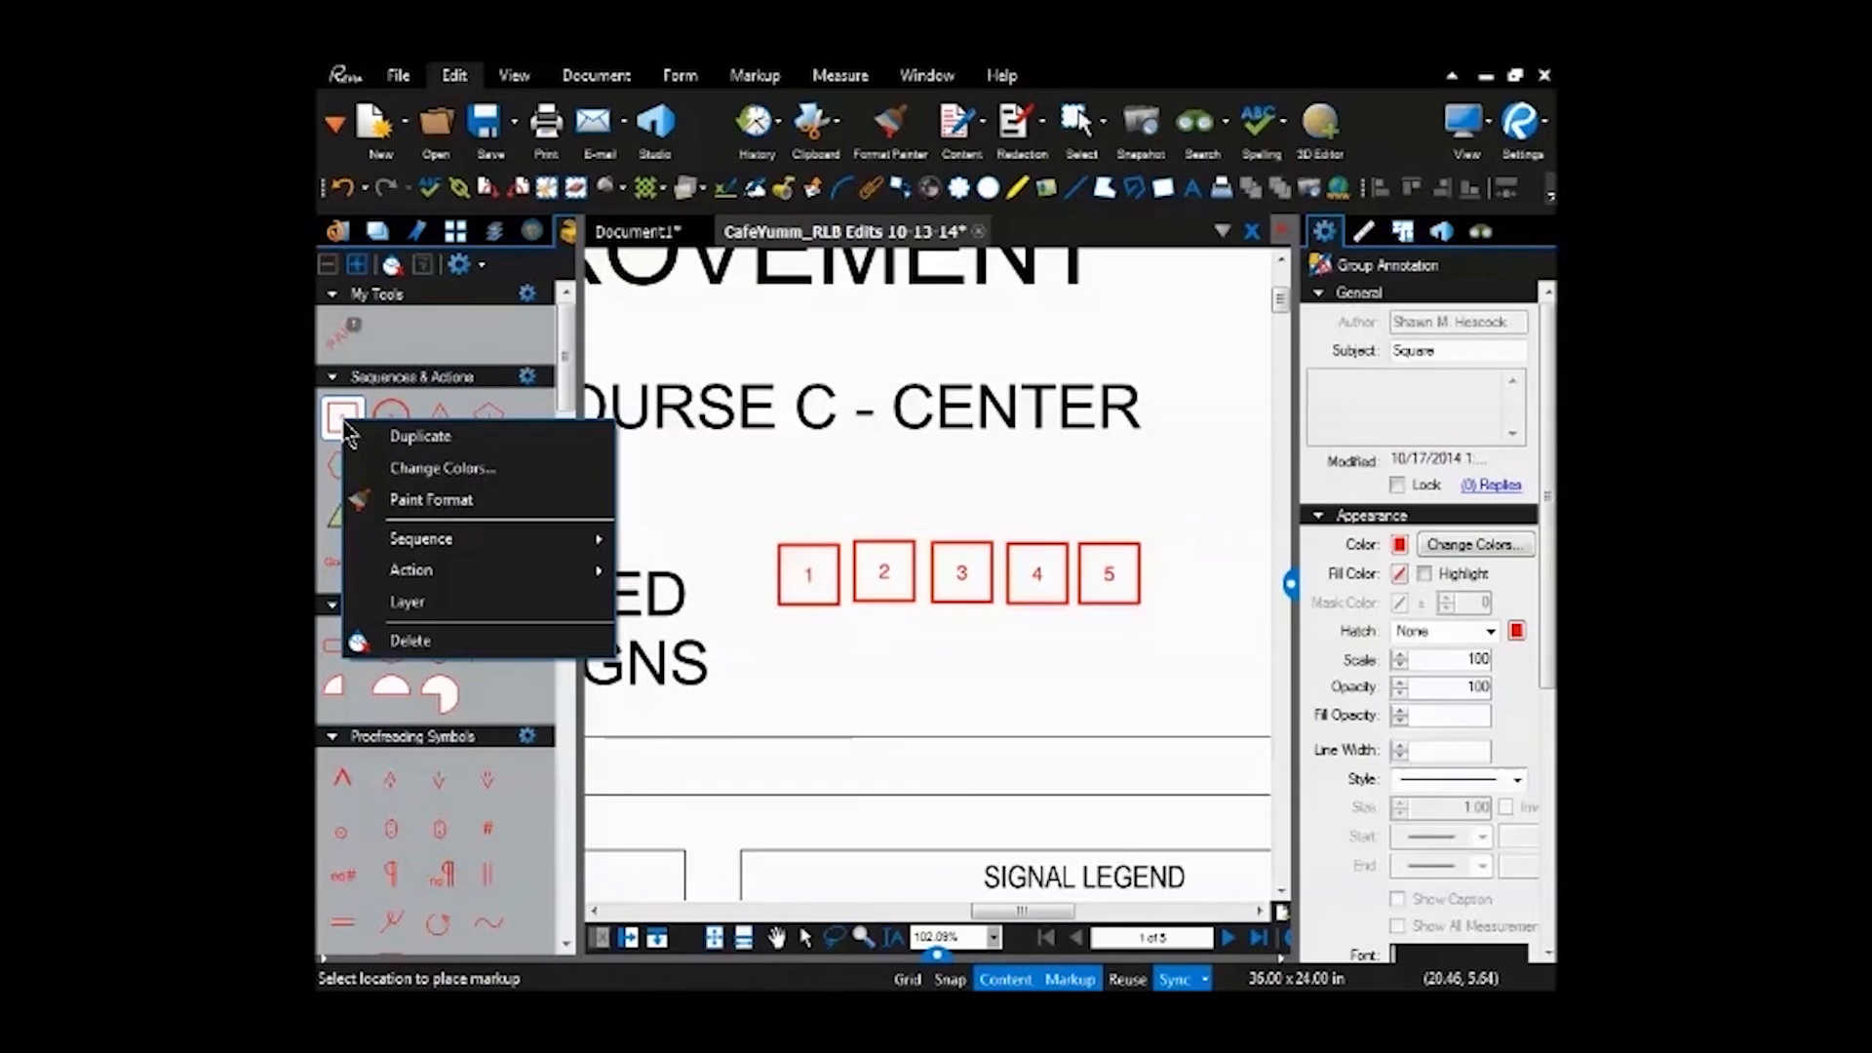
mouse_move(514, 542)
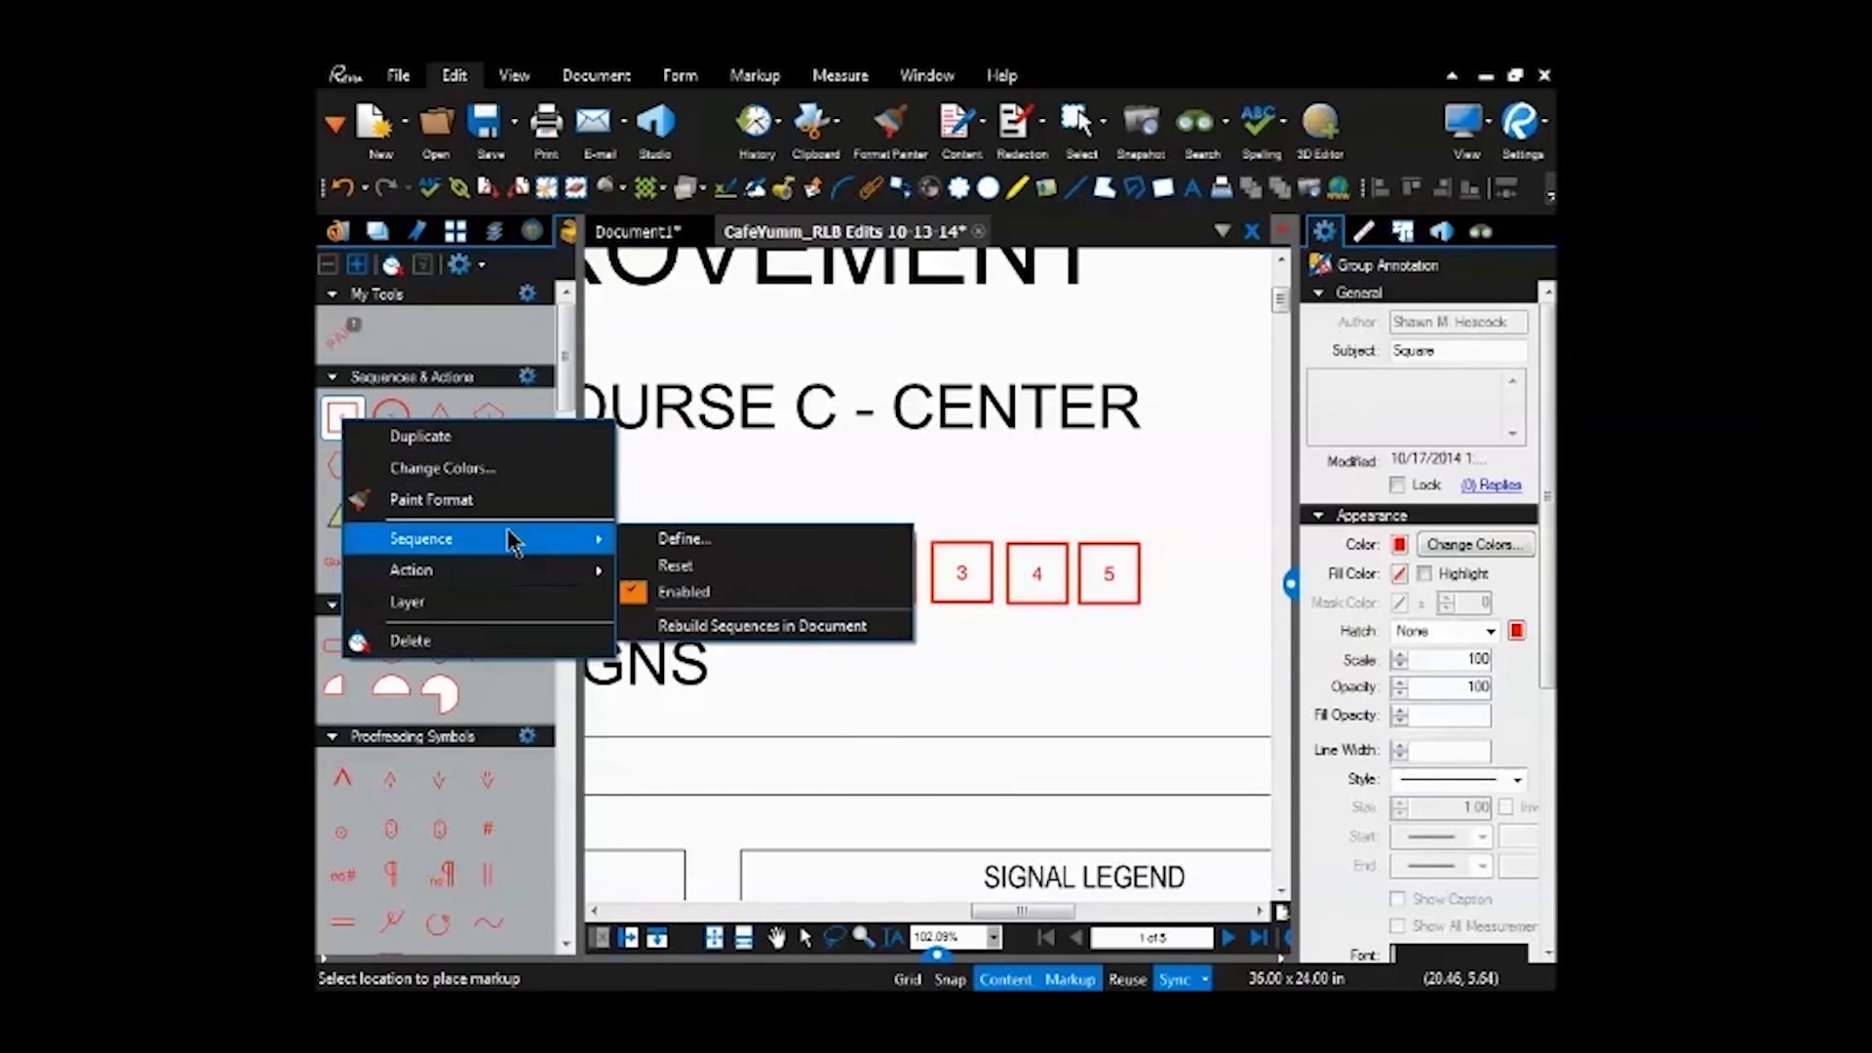
left_click(764, 564)
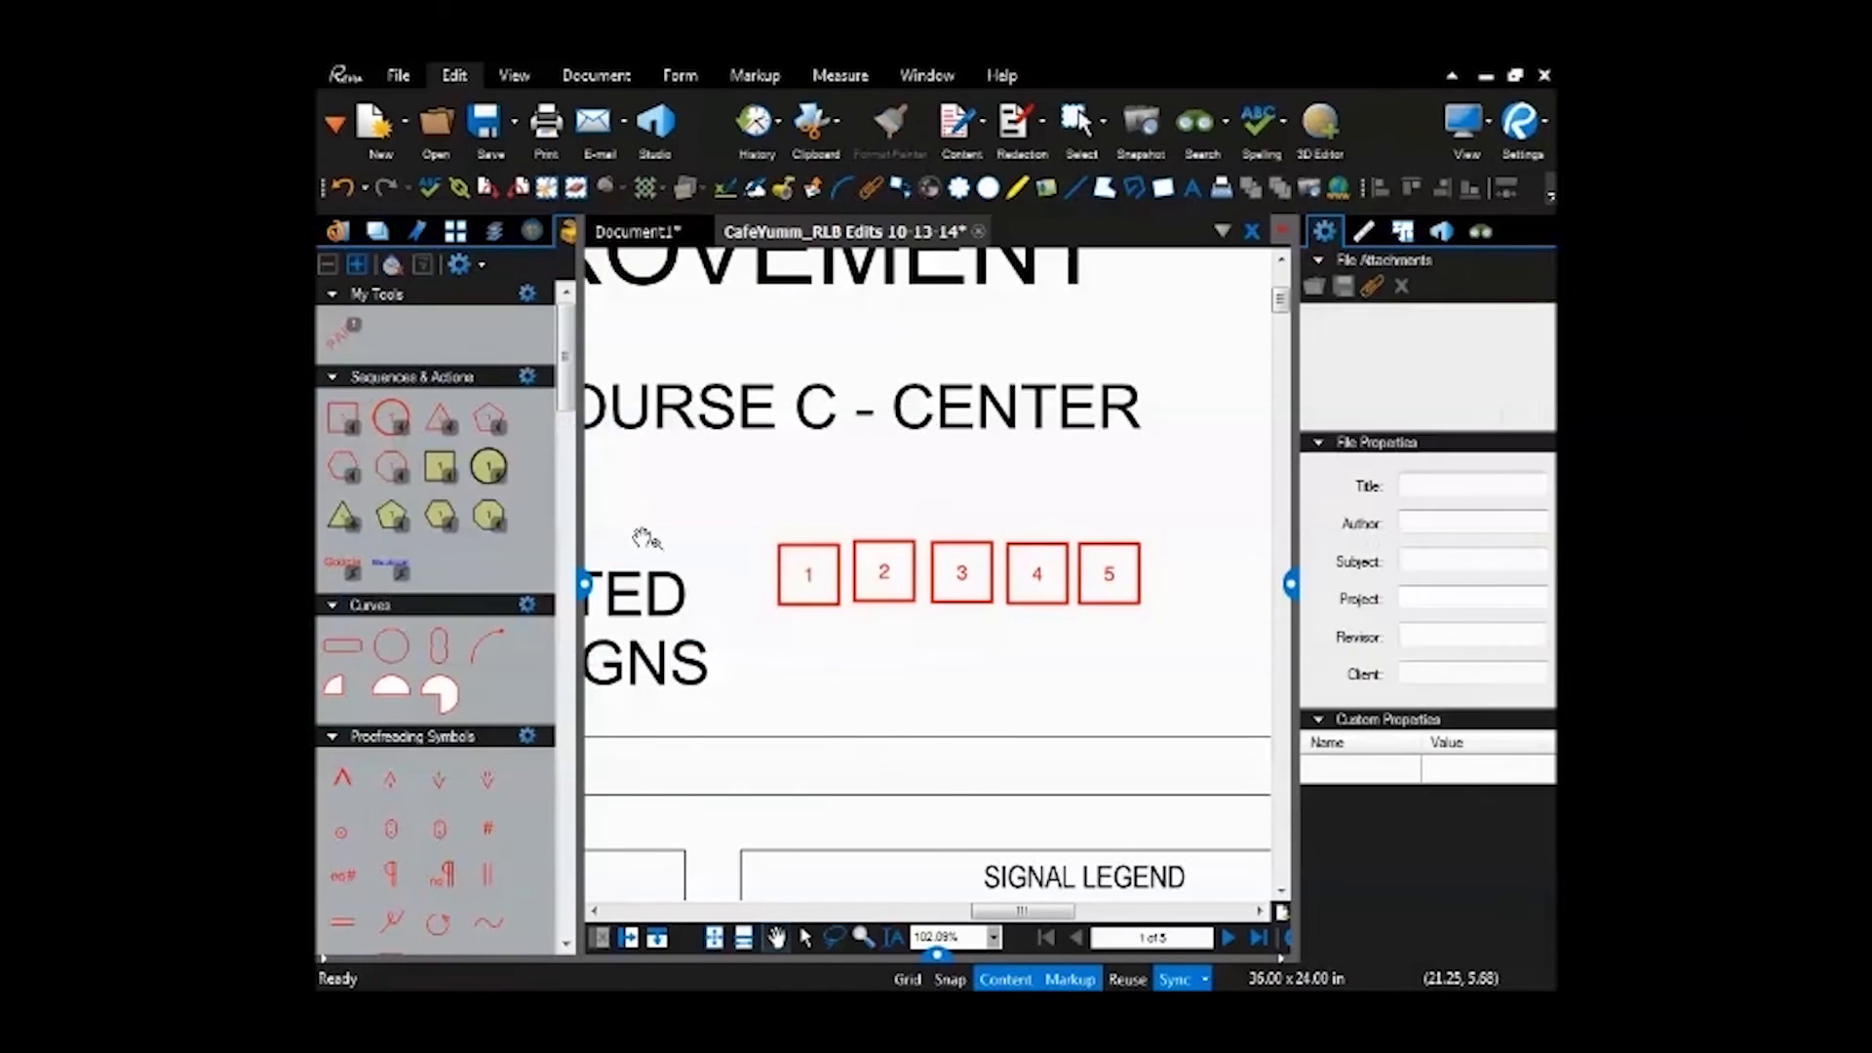
left_click(362, 435)
left_click(781, 693)
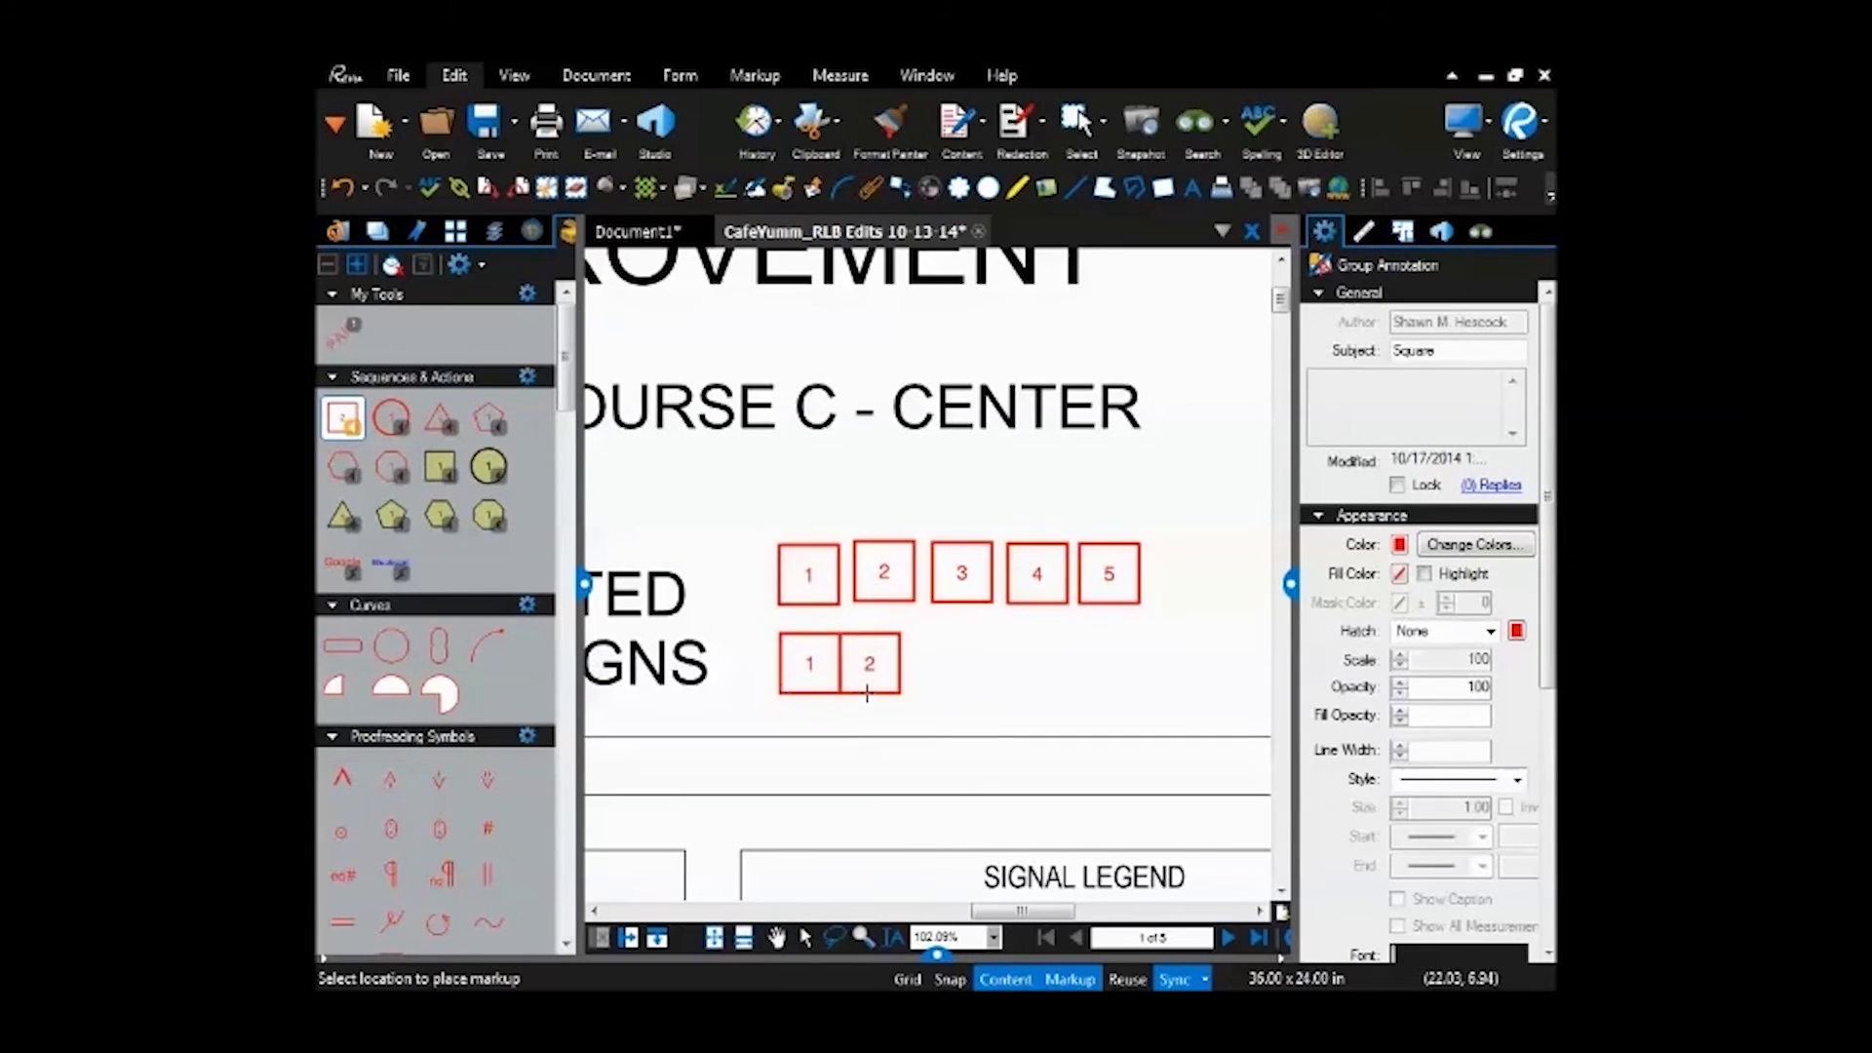
left_click(854, 691)
left_click(929, 695)
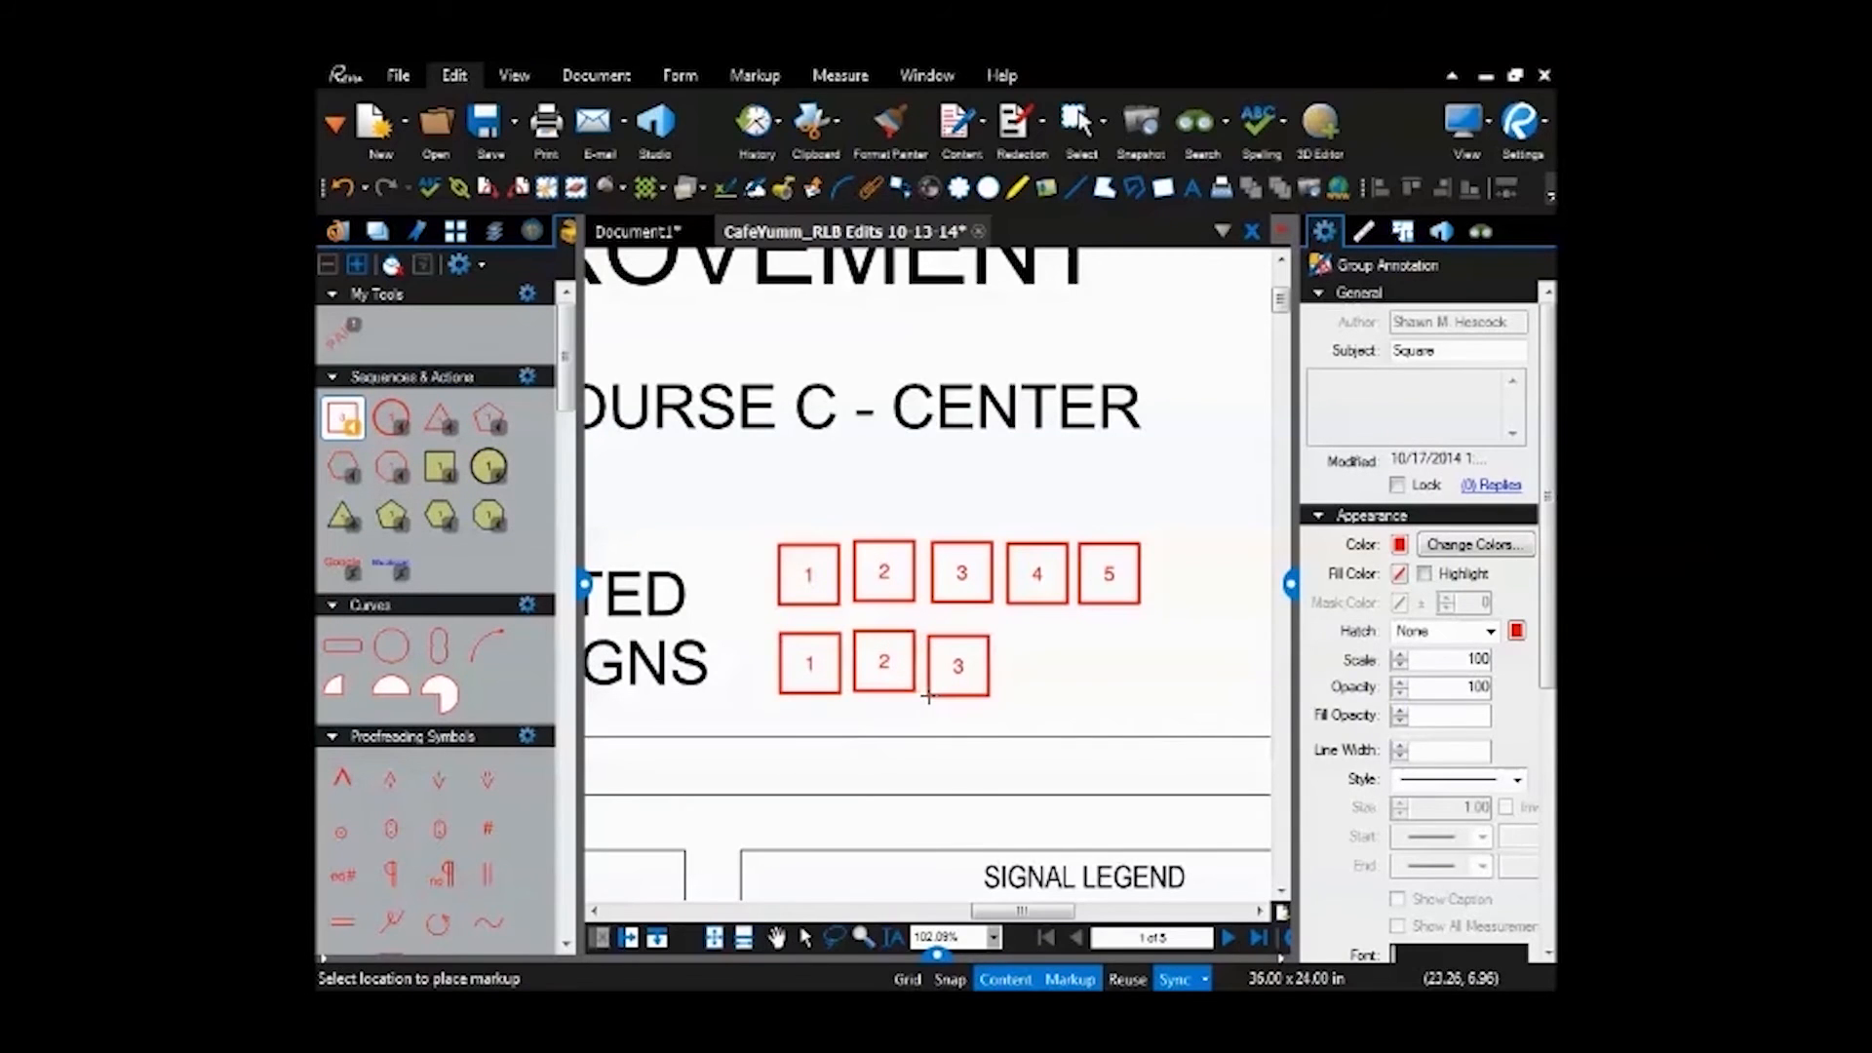
key("Escape")
Delete the middle square of the lower row, undo the deletion, and delete the same square again.
left_click(887, 683)
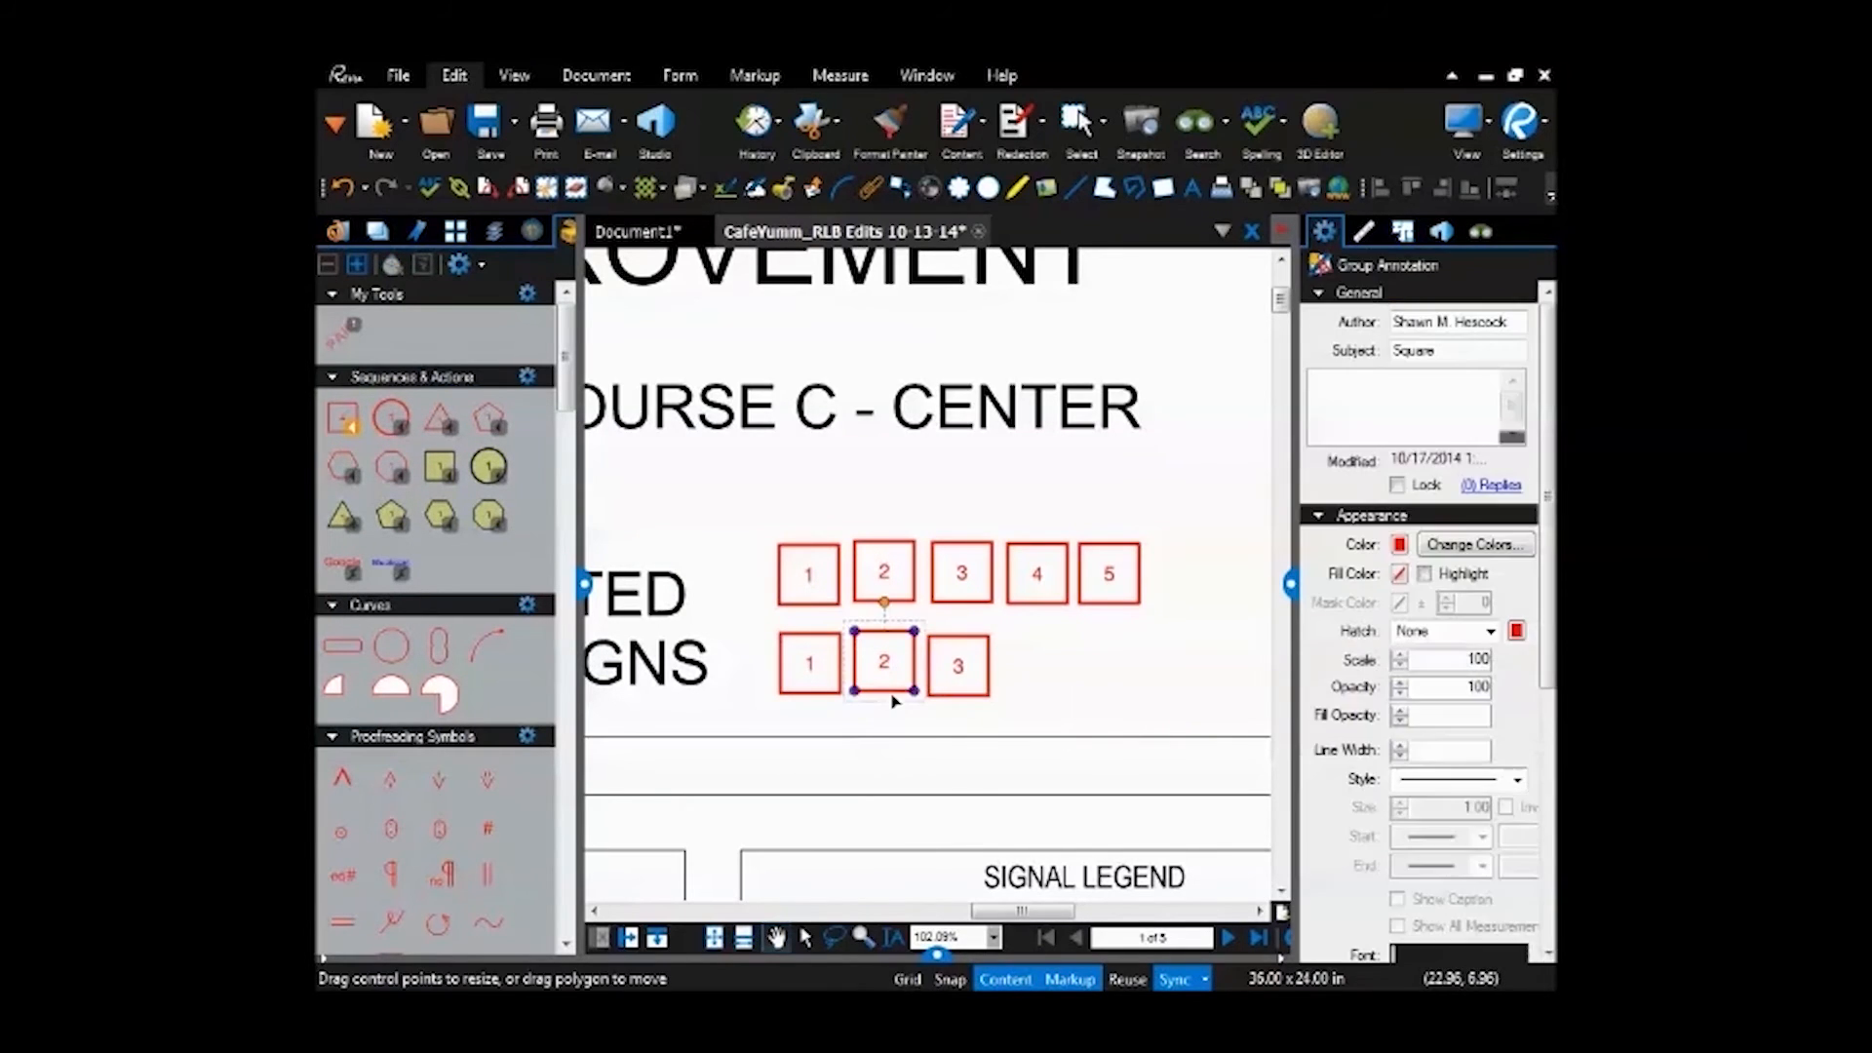
left_click_drag(907, 723, 945, 740)
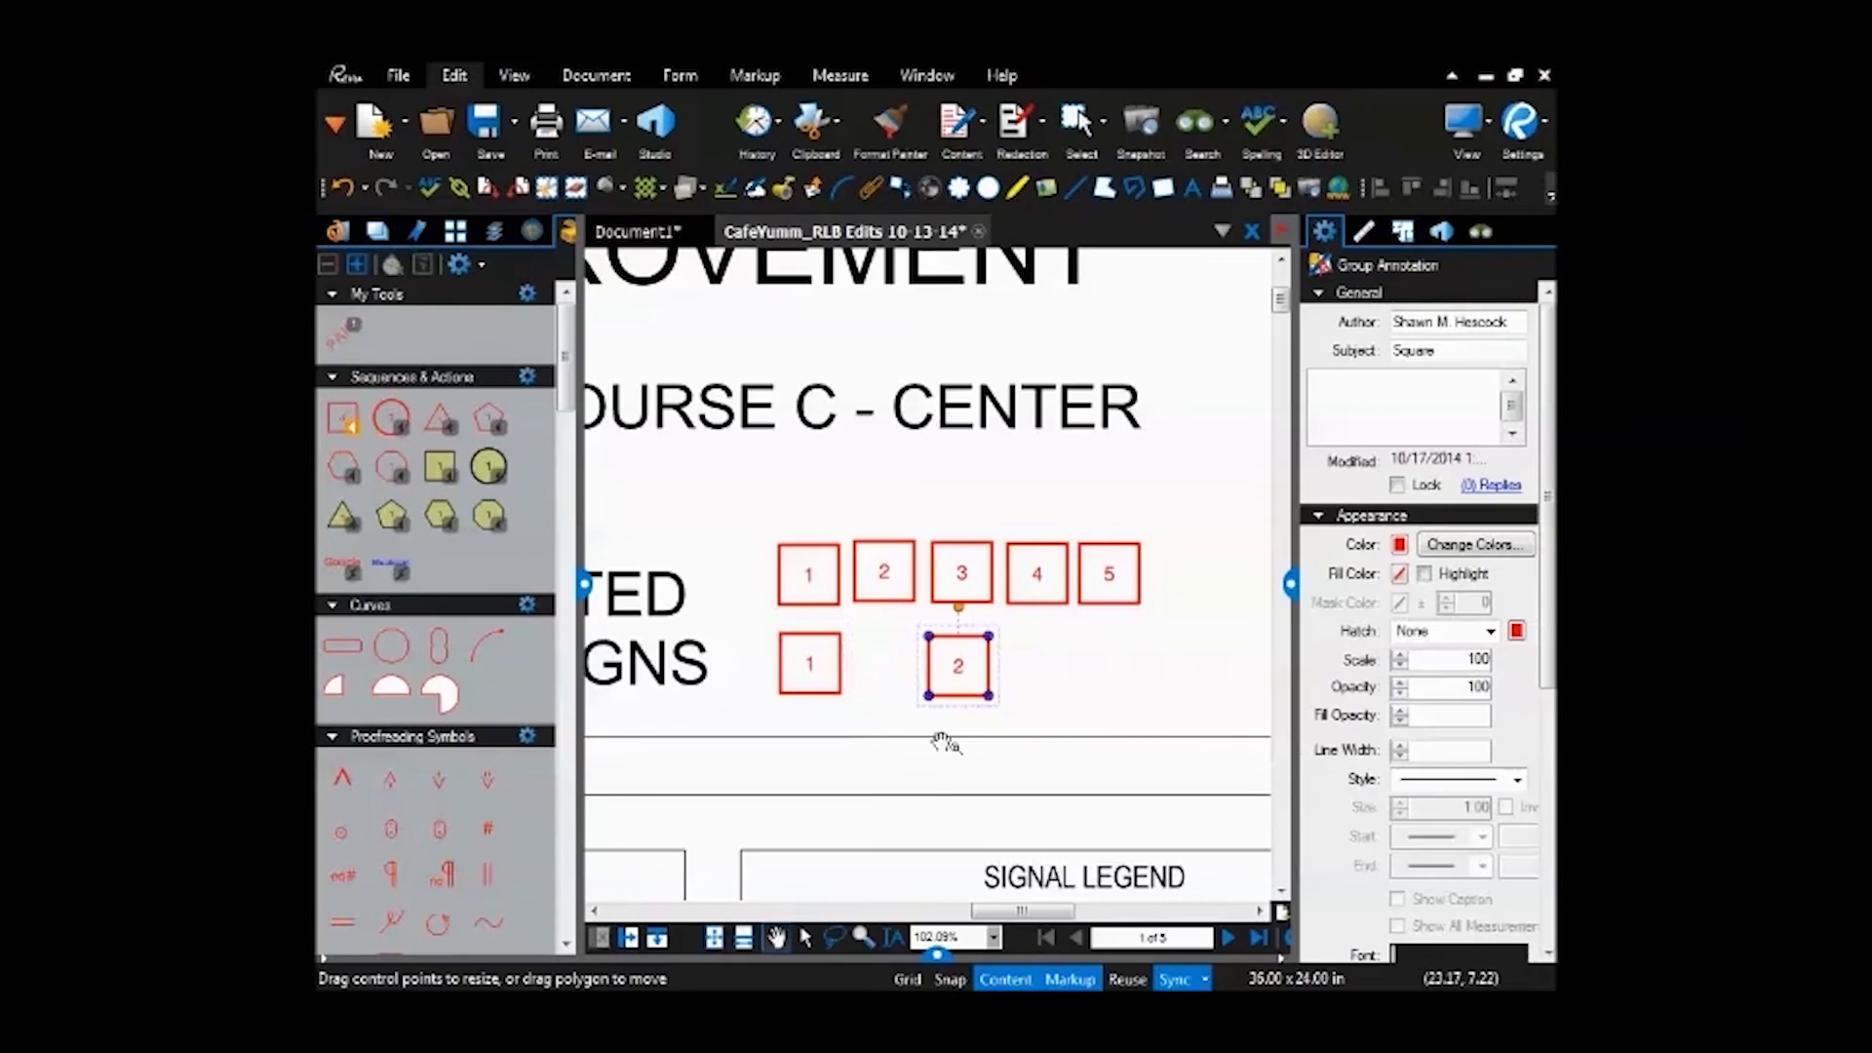
key("ctrl+z")
left_click(893, 693)
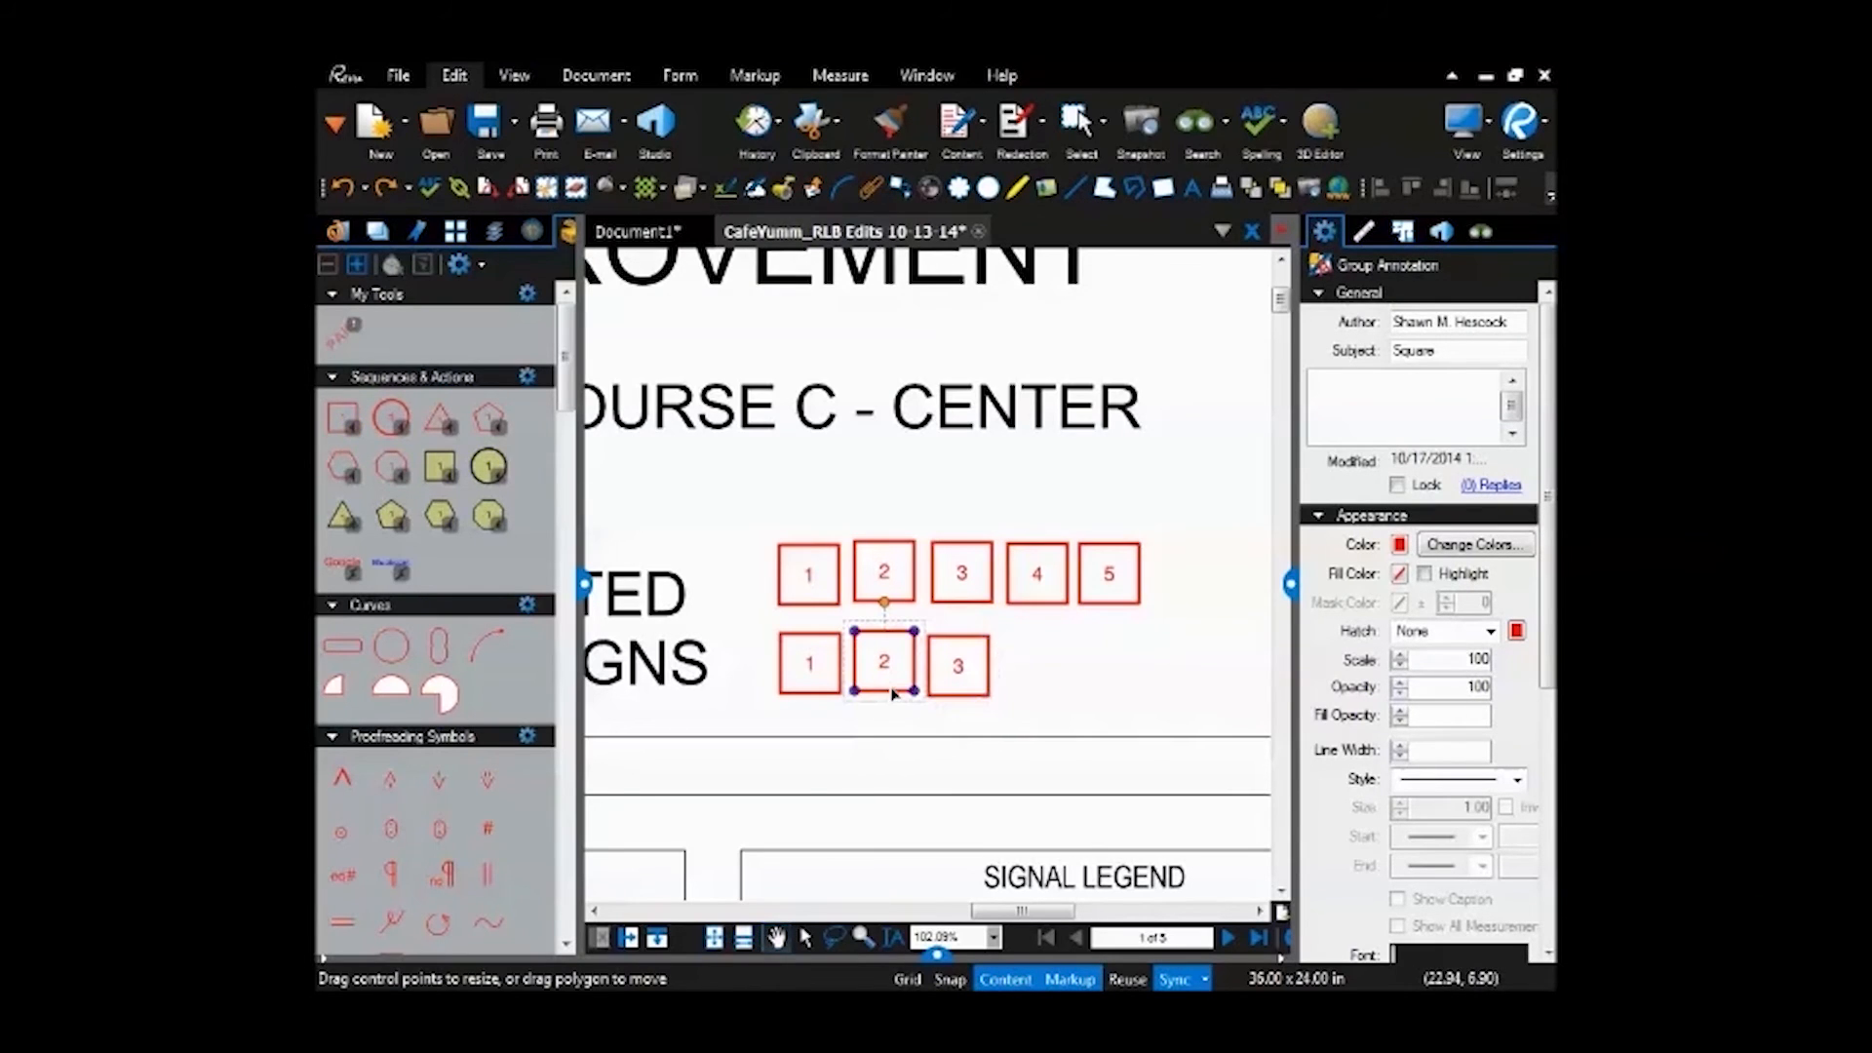
key("Delete")
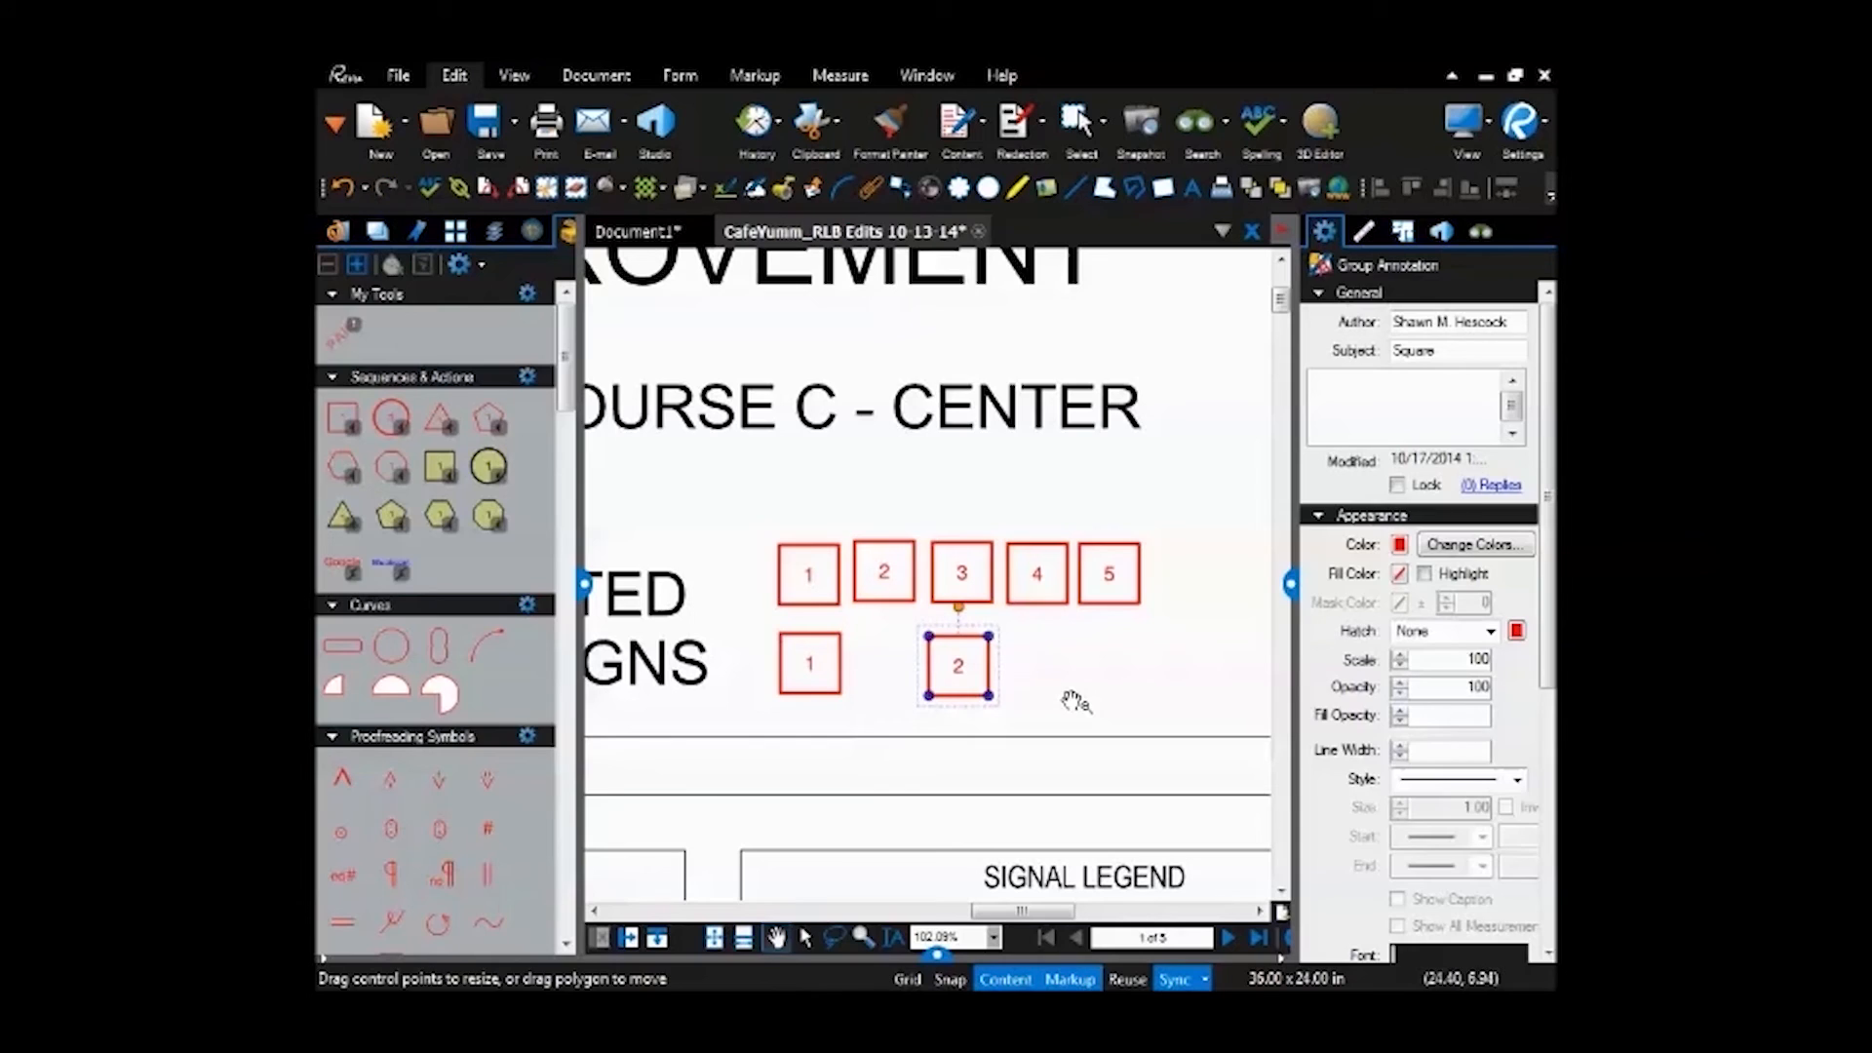
Place the curved arrow from the Curves set in the blank area beside the rows of numbered squares.
scroll(577, 436, "down", 3)
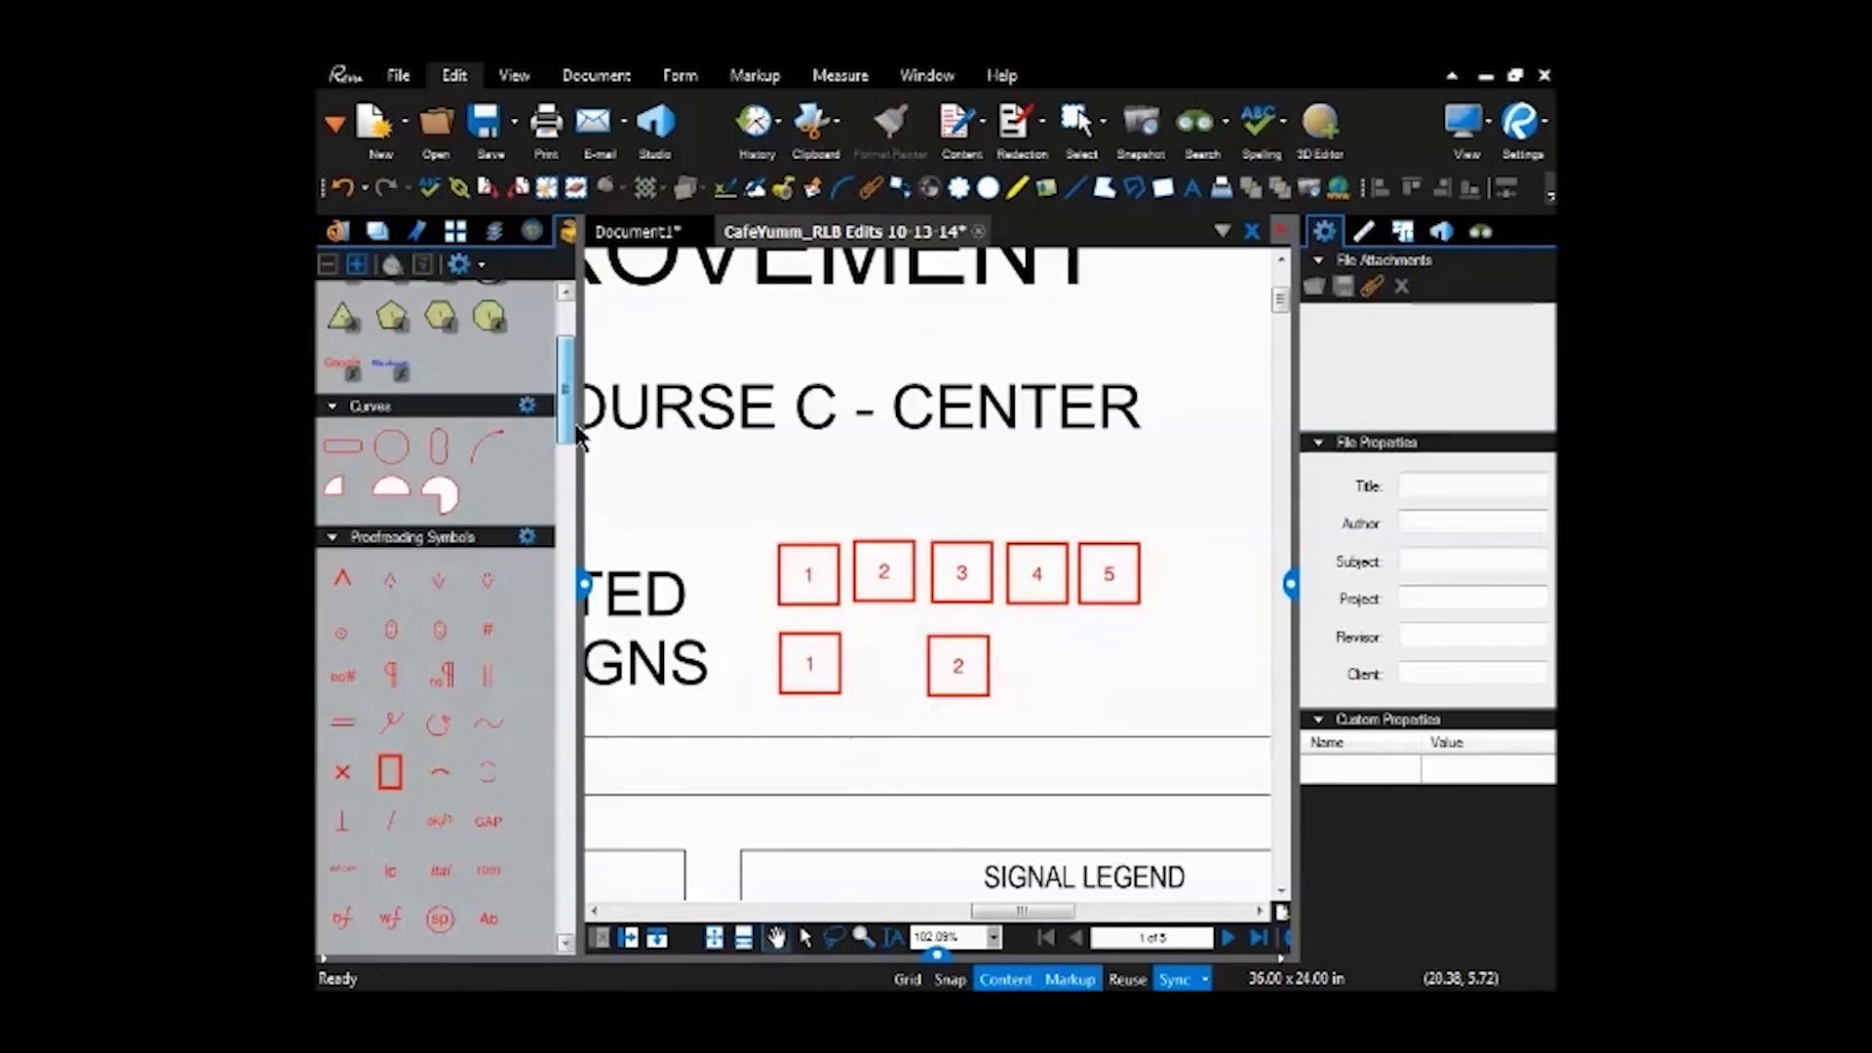
left_click(491, 450)
scroll(1004, 585, "down", 3)
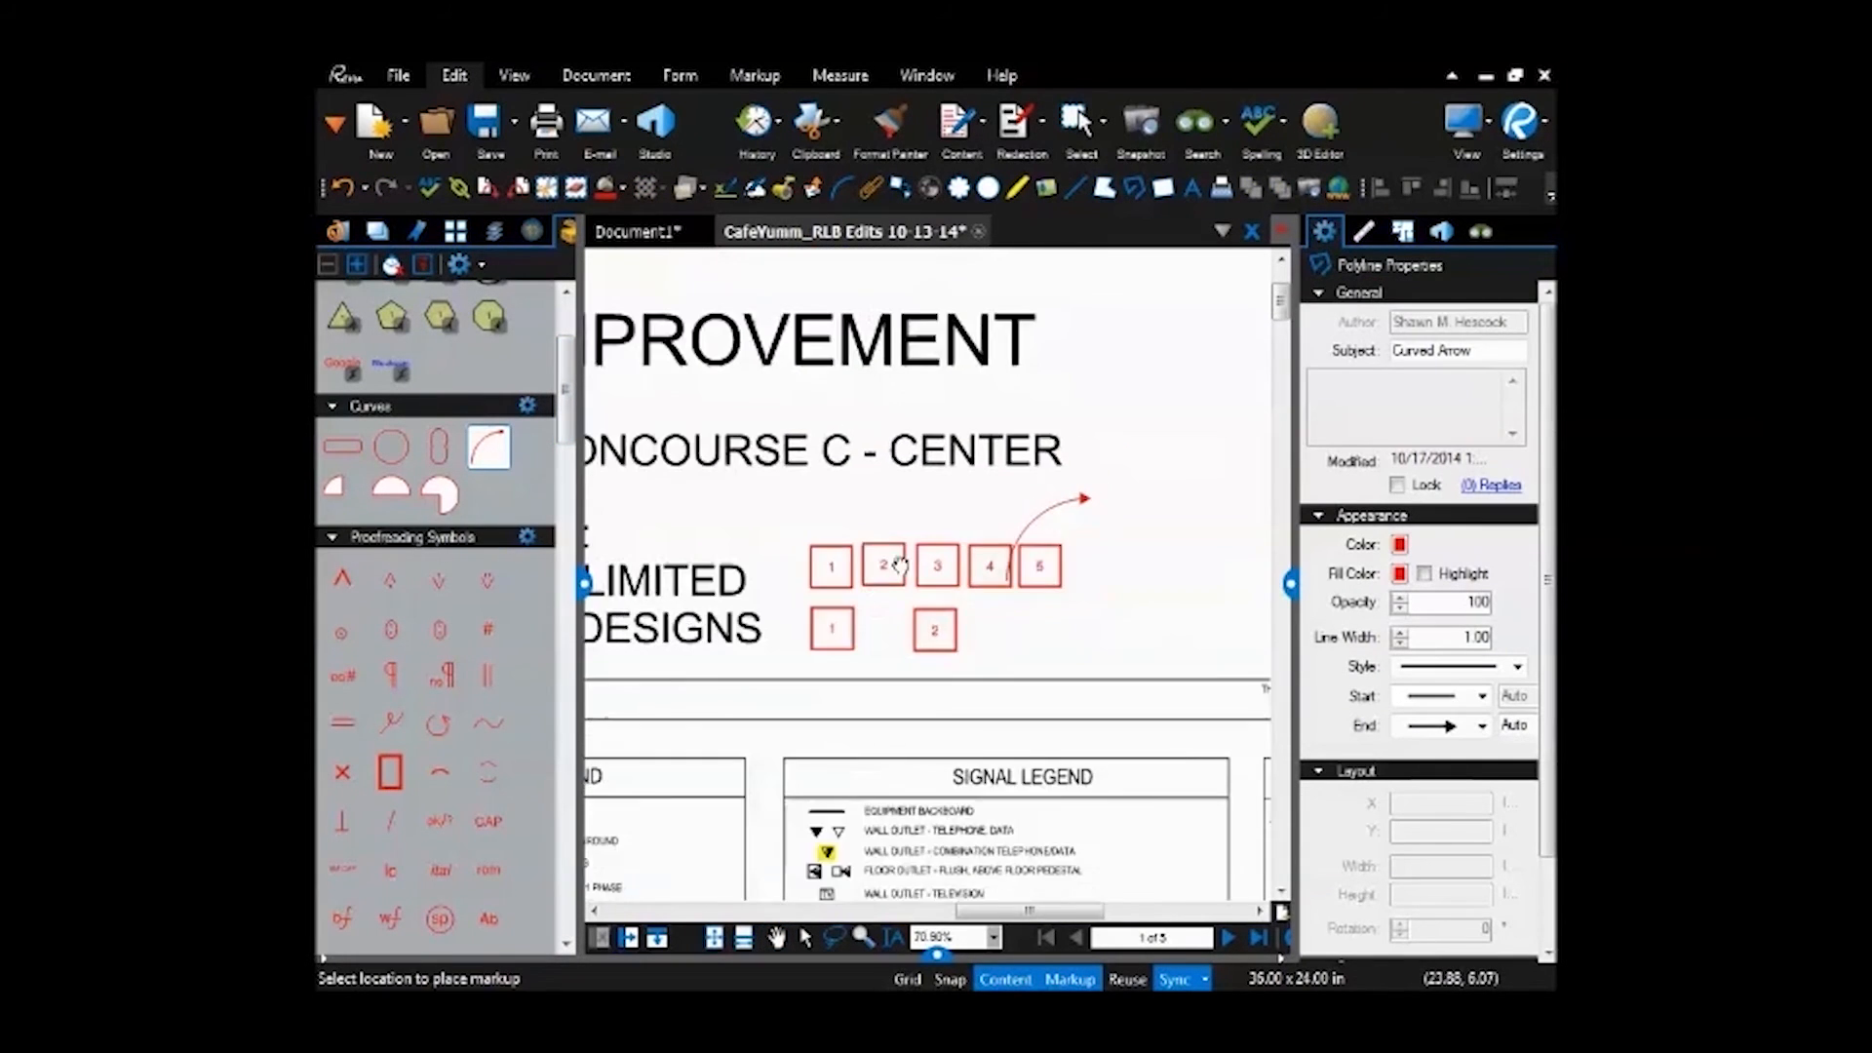
scroll(870, 573, "right", 3)
left_click(869, 605)
scroll(870, 606, "up", 3)
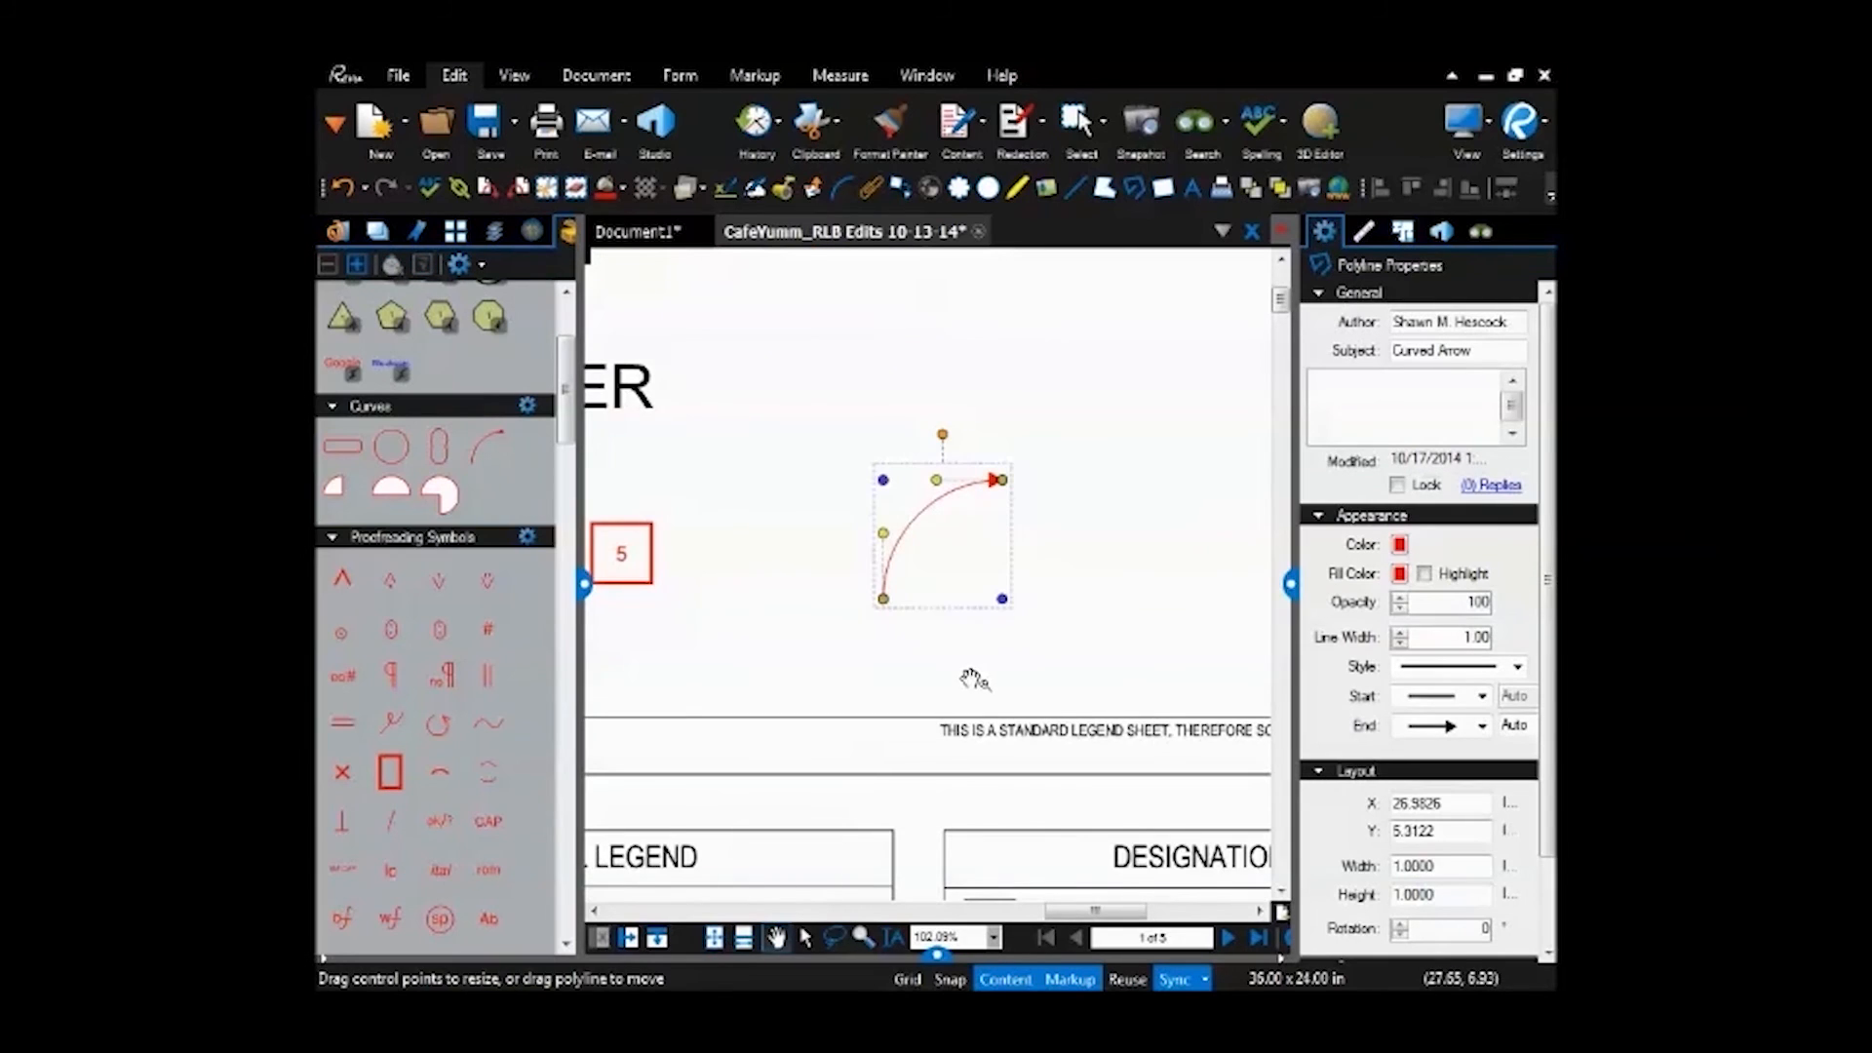
Rotate the curved arrow to 300° and pull one of its curve control points downward to deepen the bend.
scroll(970, 448, "up", 1)
left_click_drag(954, 438, 848, 477)
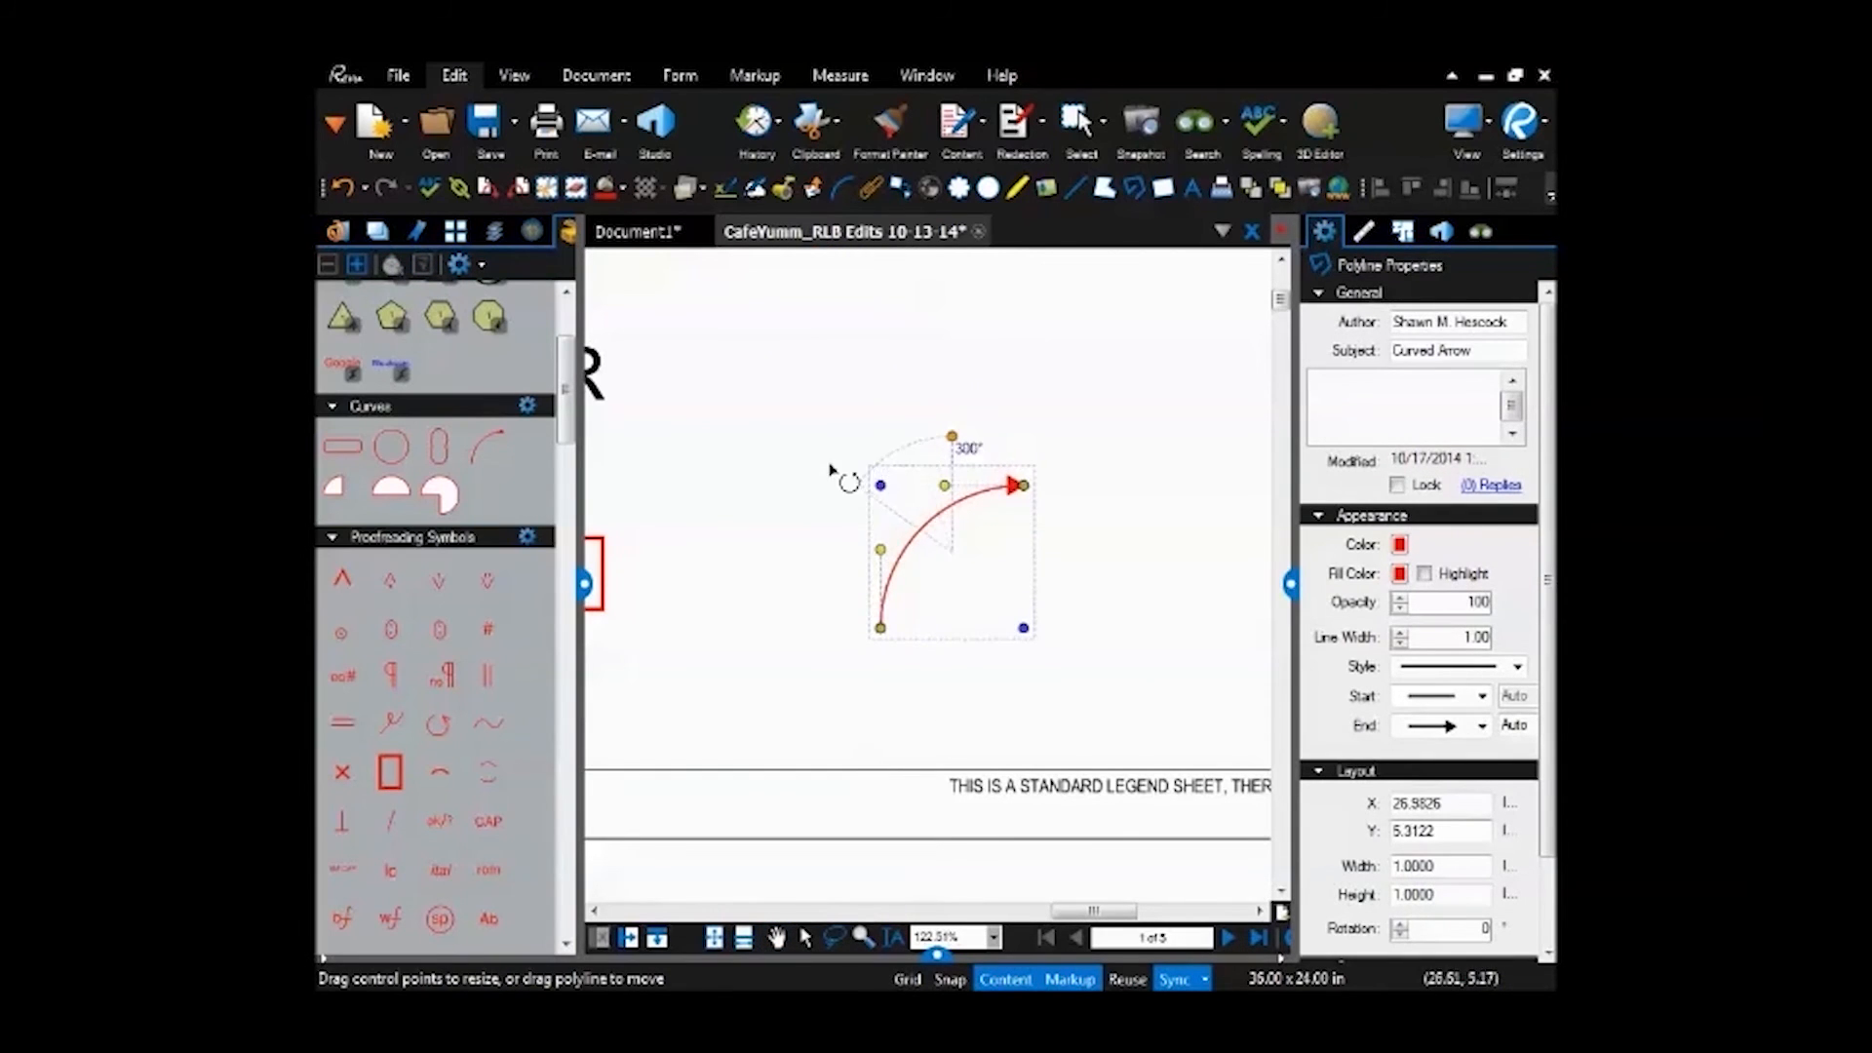
left_click(903, 543)
left_click(917, 536)
left_click_drag(897, 536, 890, 706)
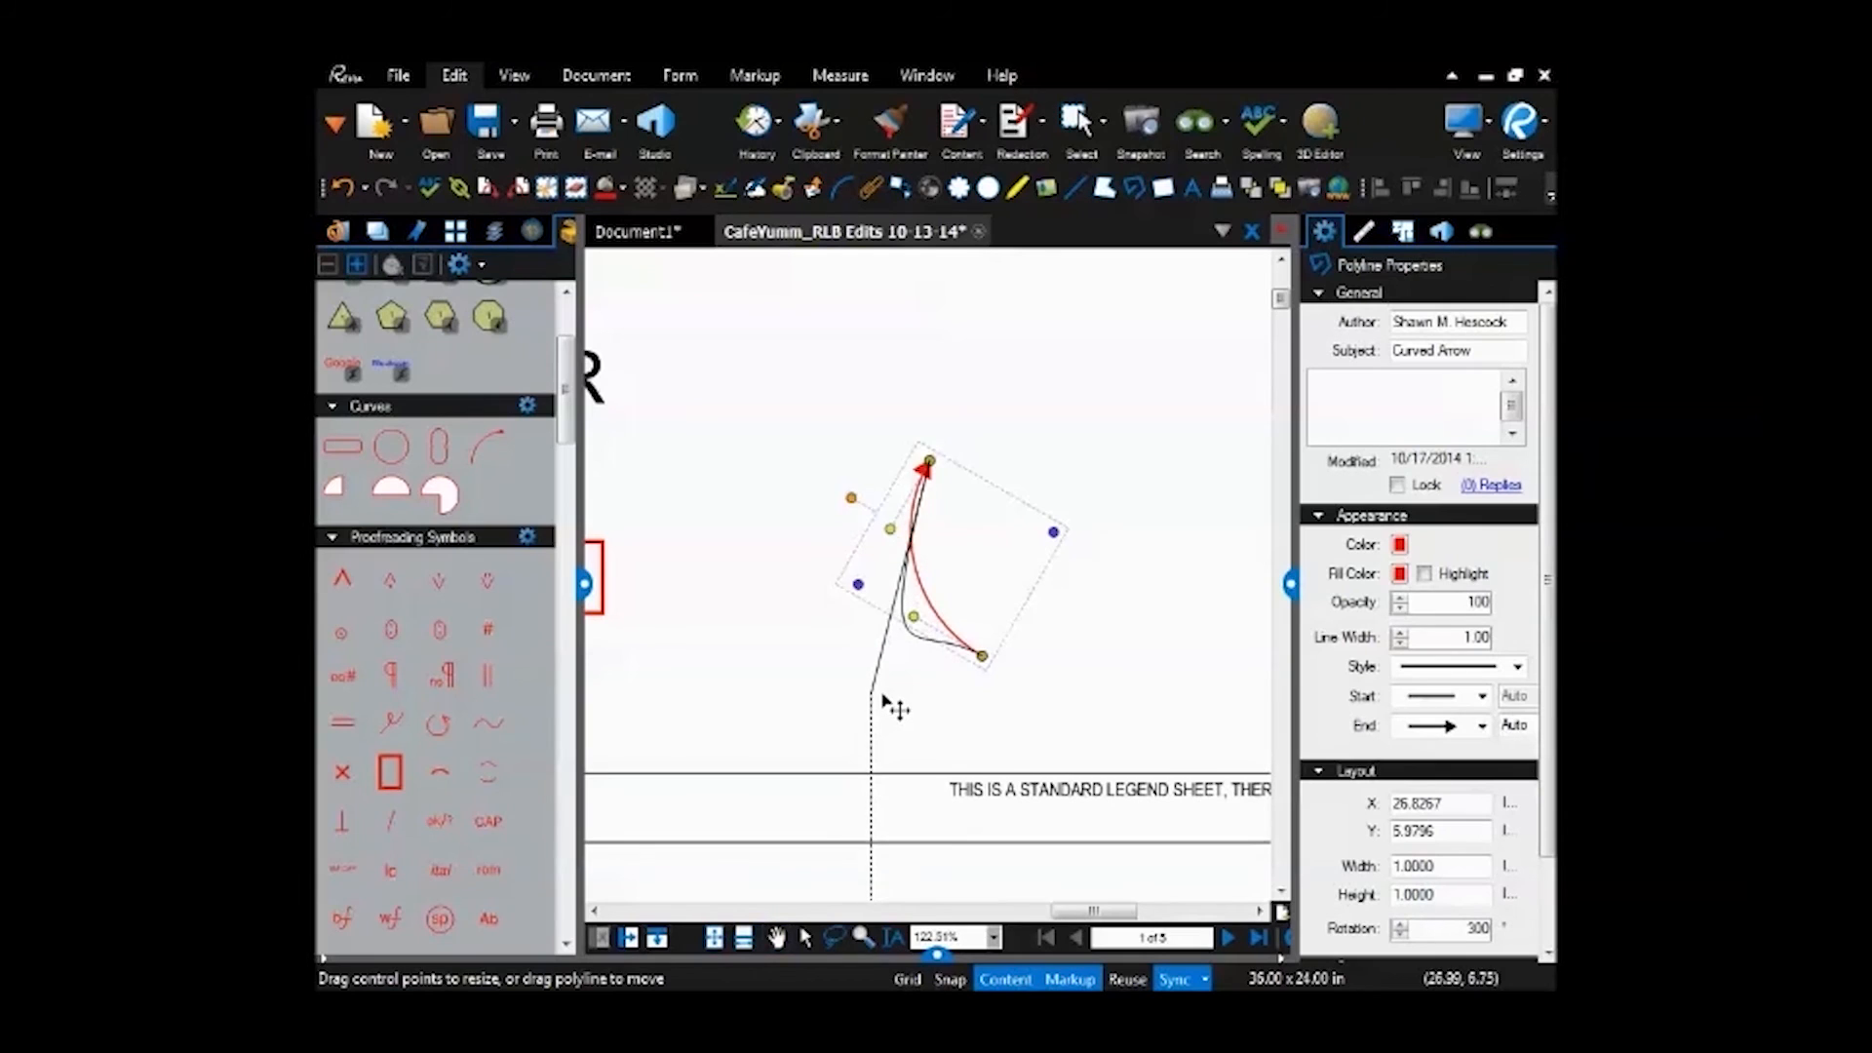
left_click(1100, 583)
scroll(990, 698, "down", 2)
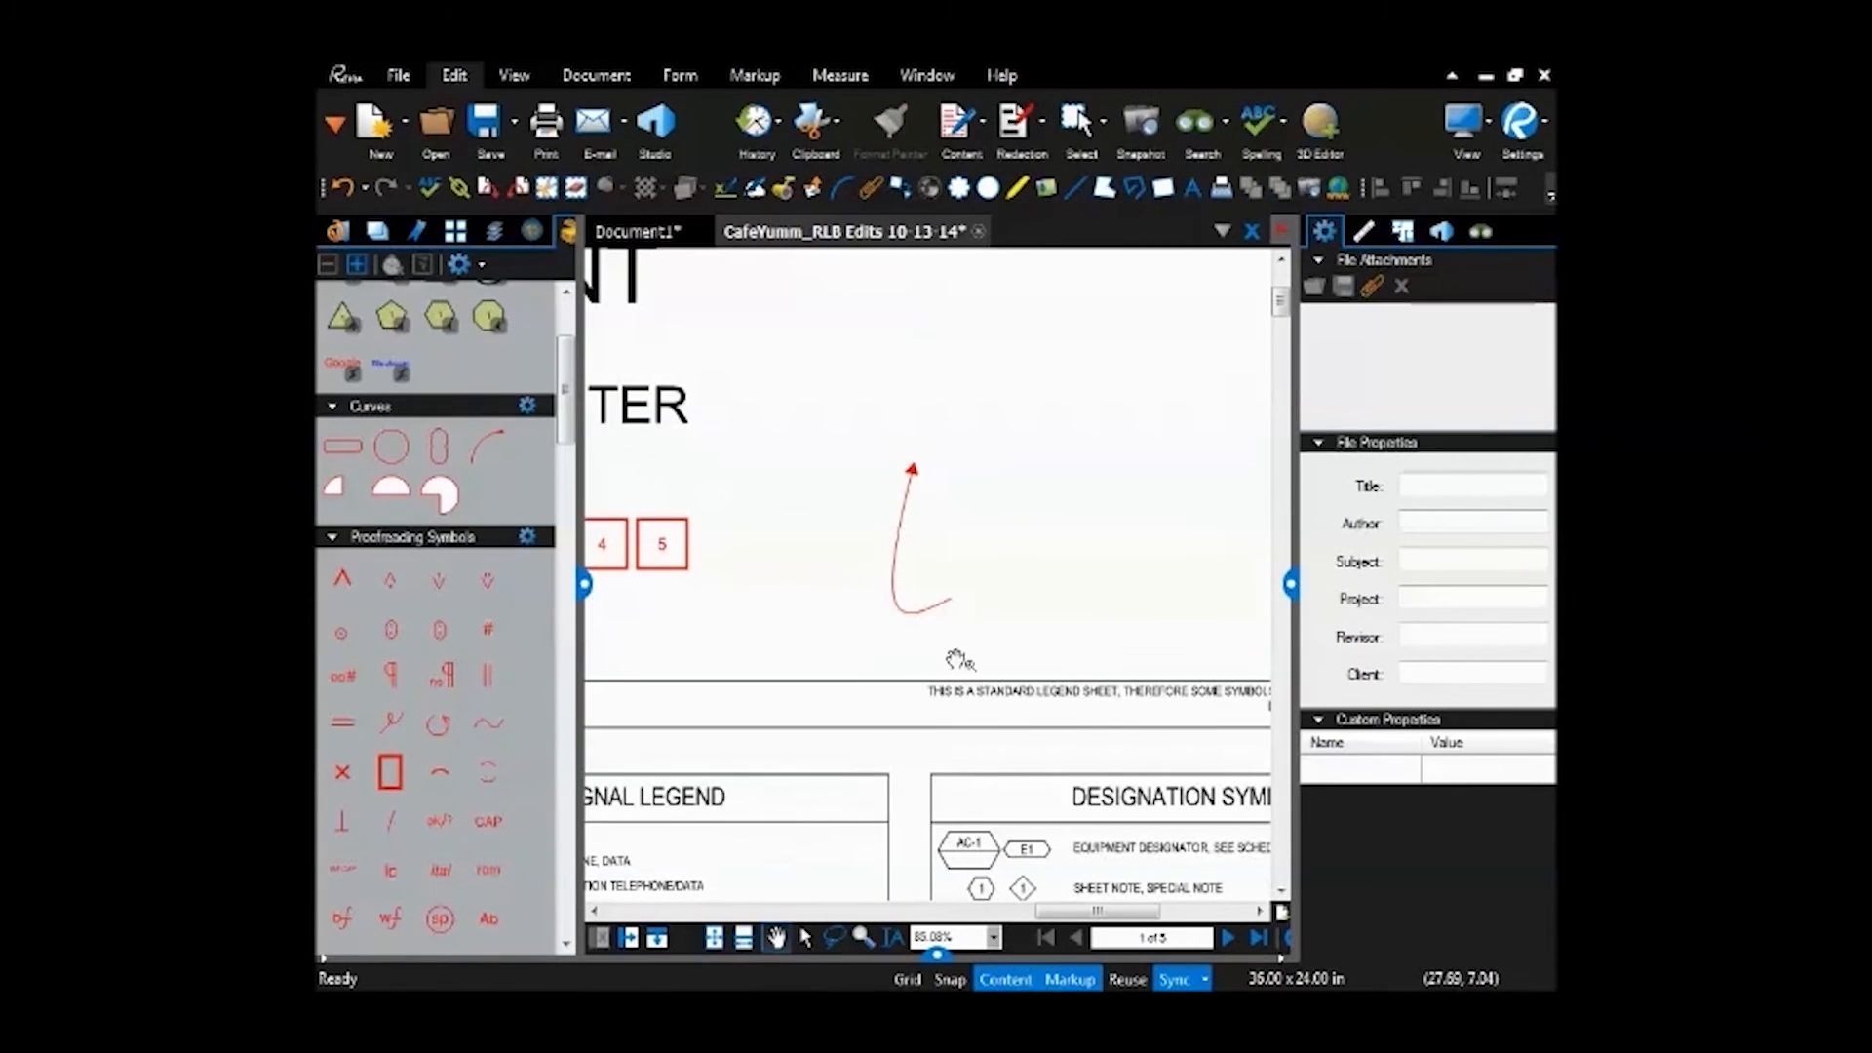
Try an open arrowhead and a short bar as the curved arrow's end style, and restore the solid arrowhead.
left_click(898, 602)
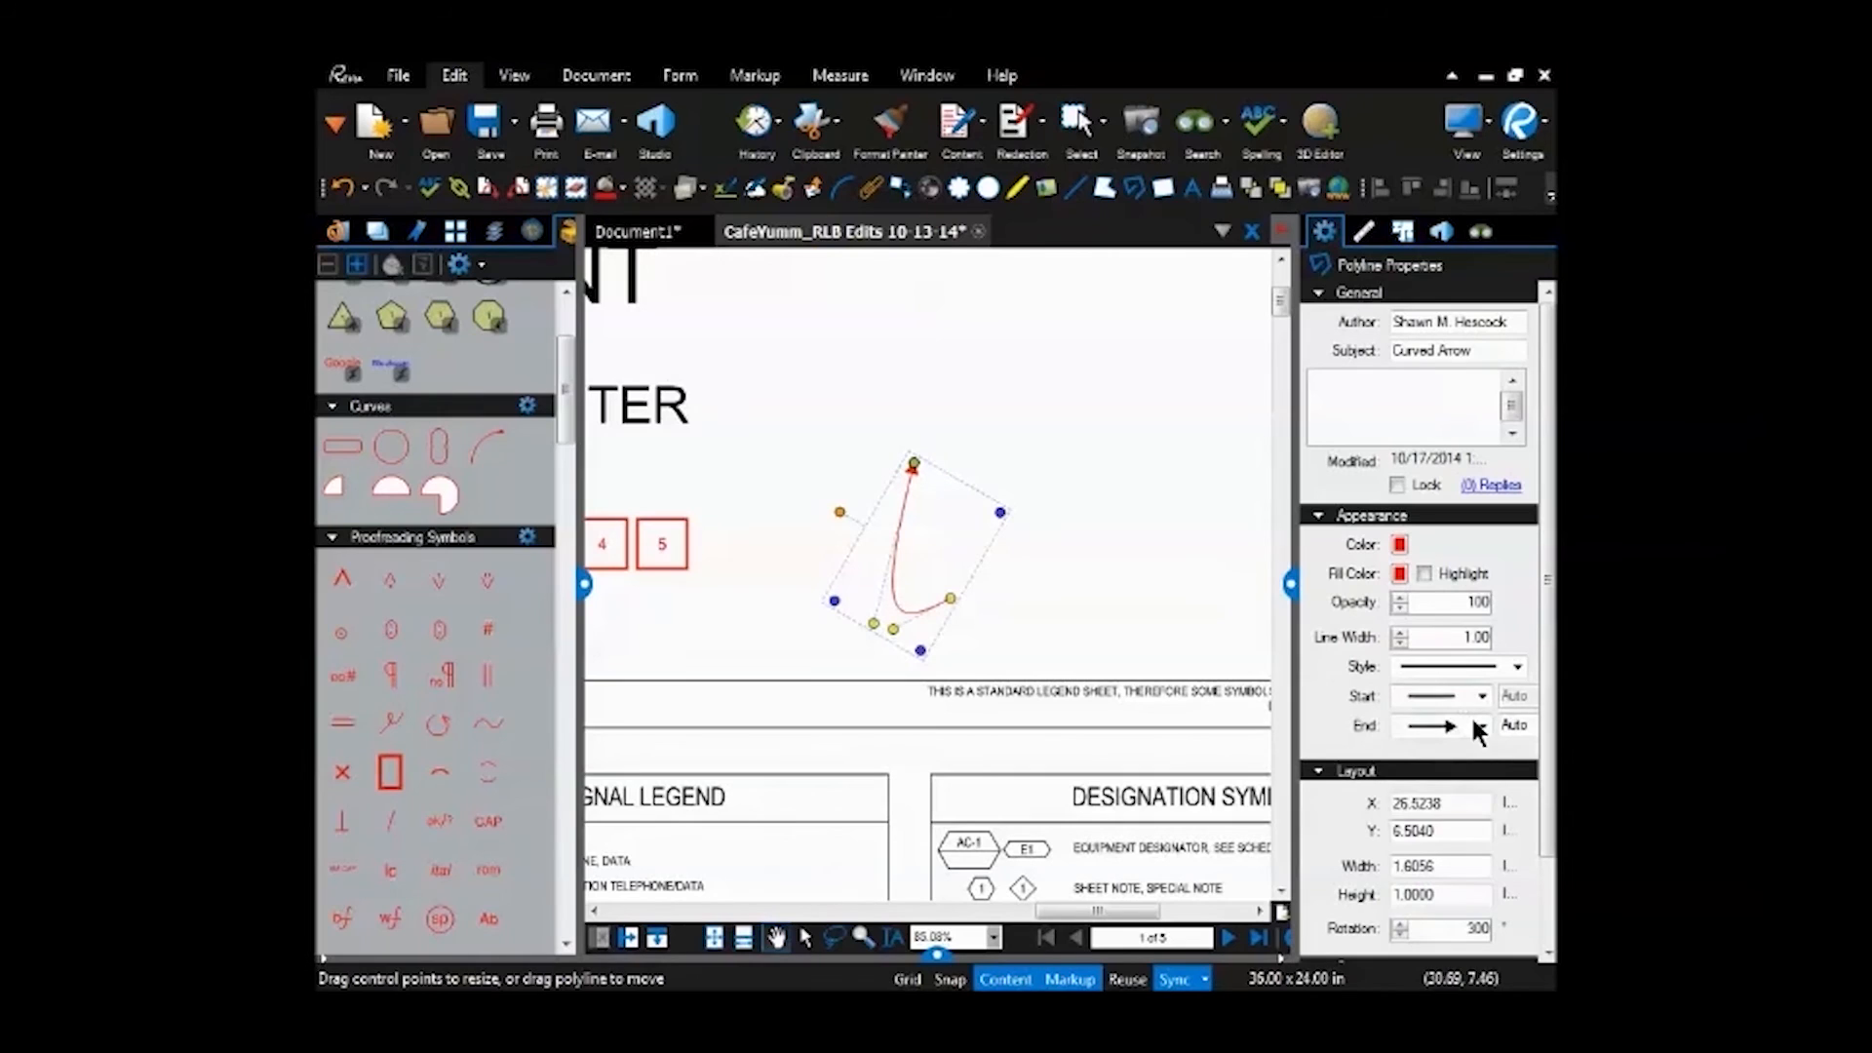
left_click(1480, 726)
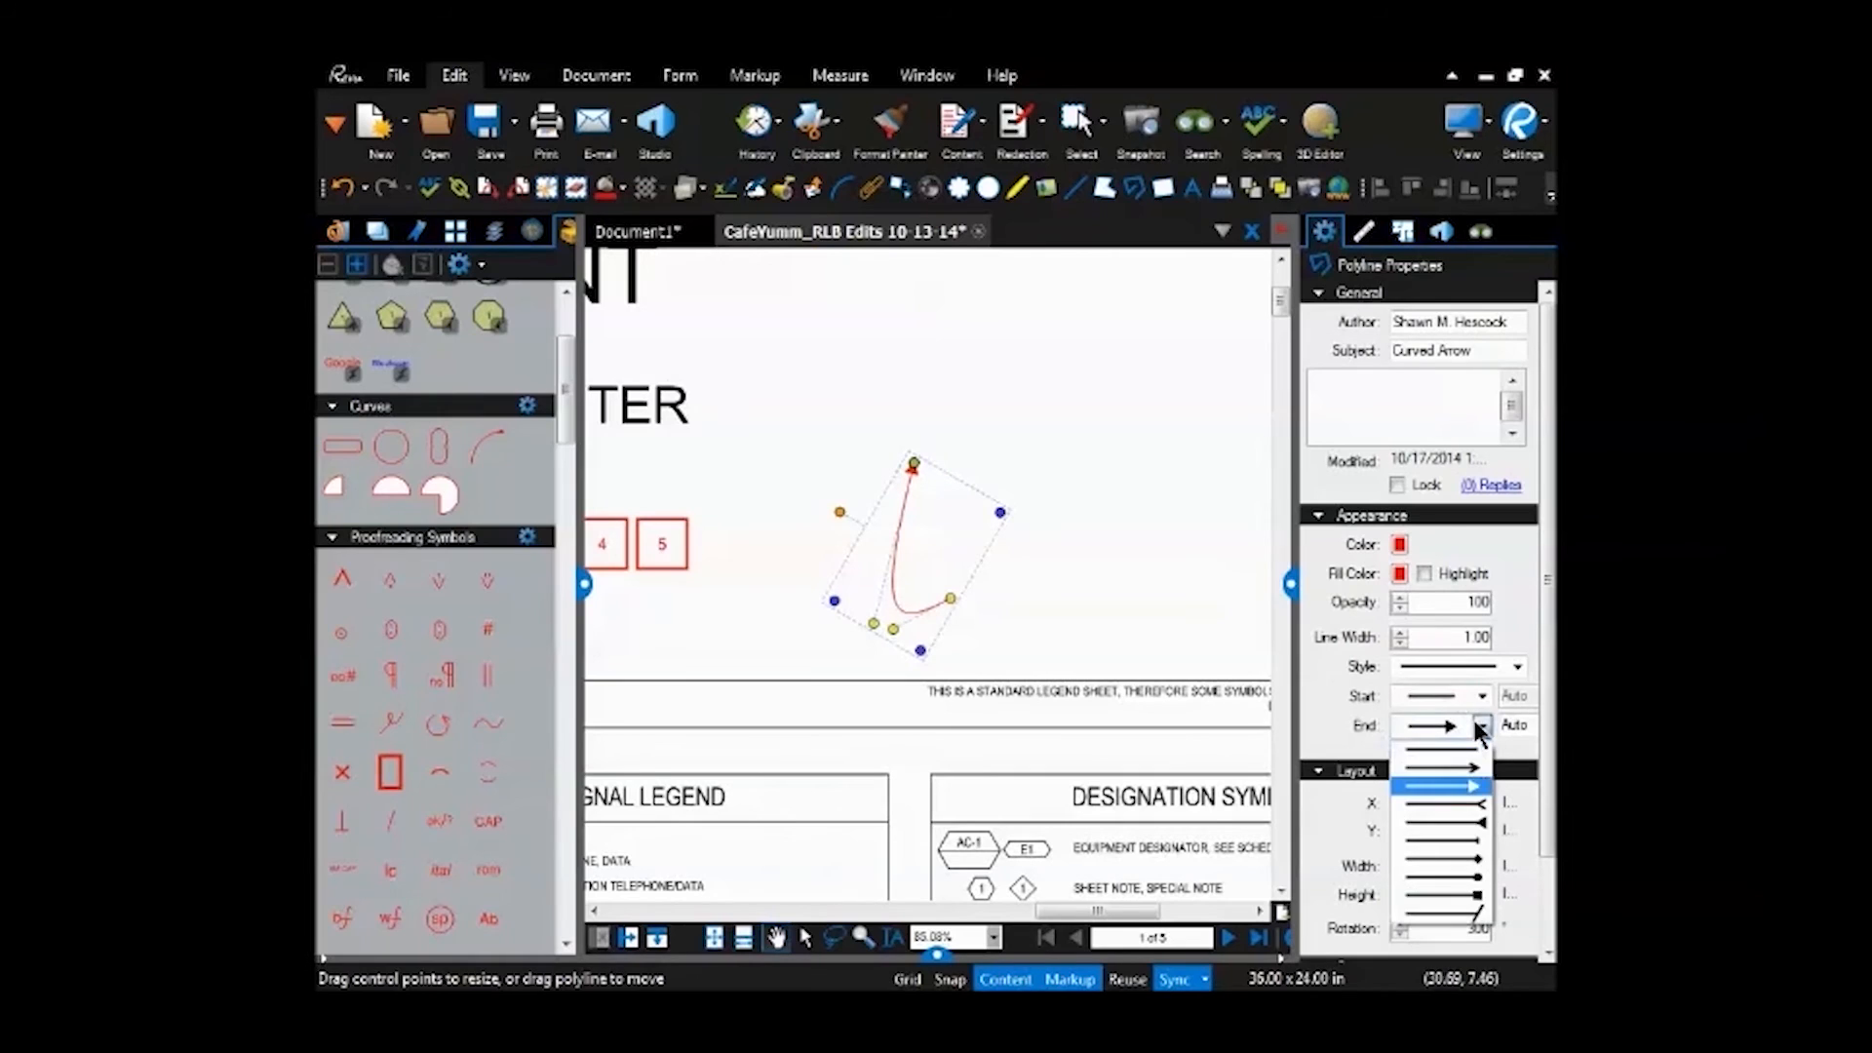
left_click(1480, 792)
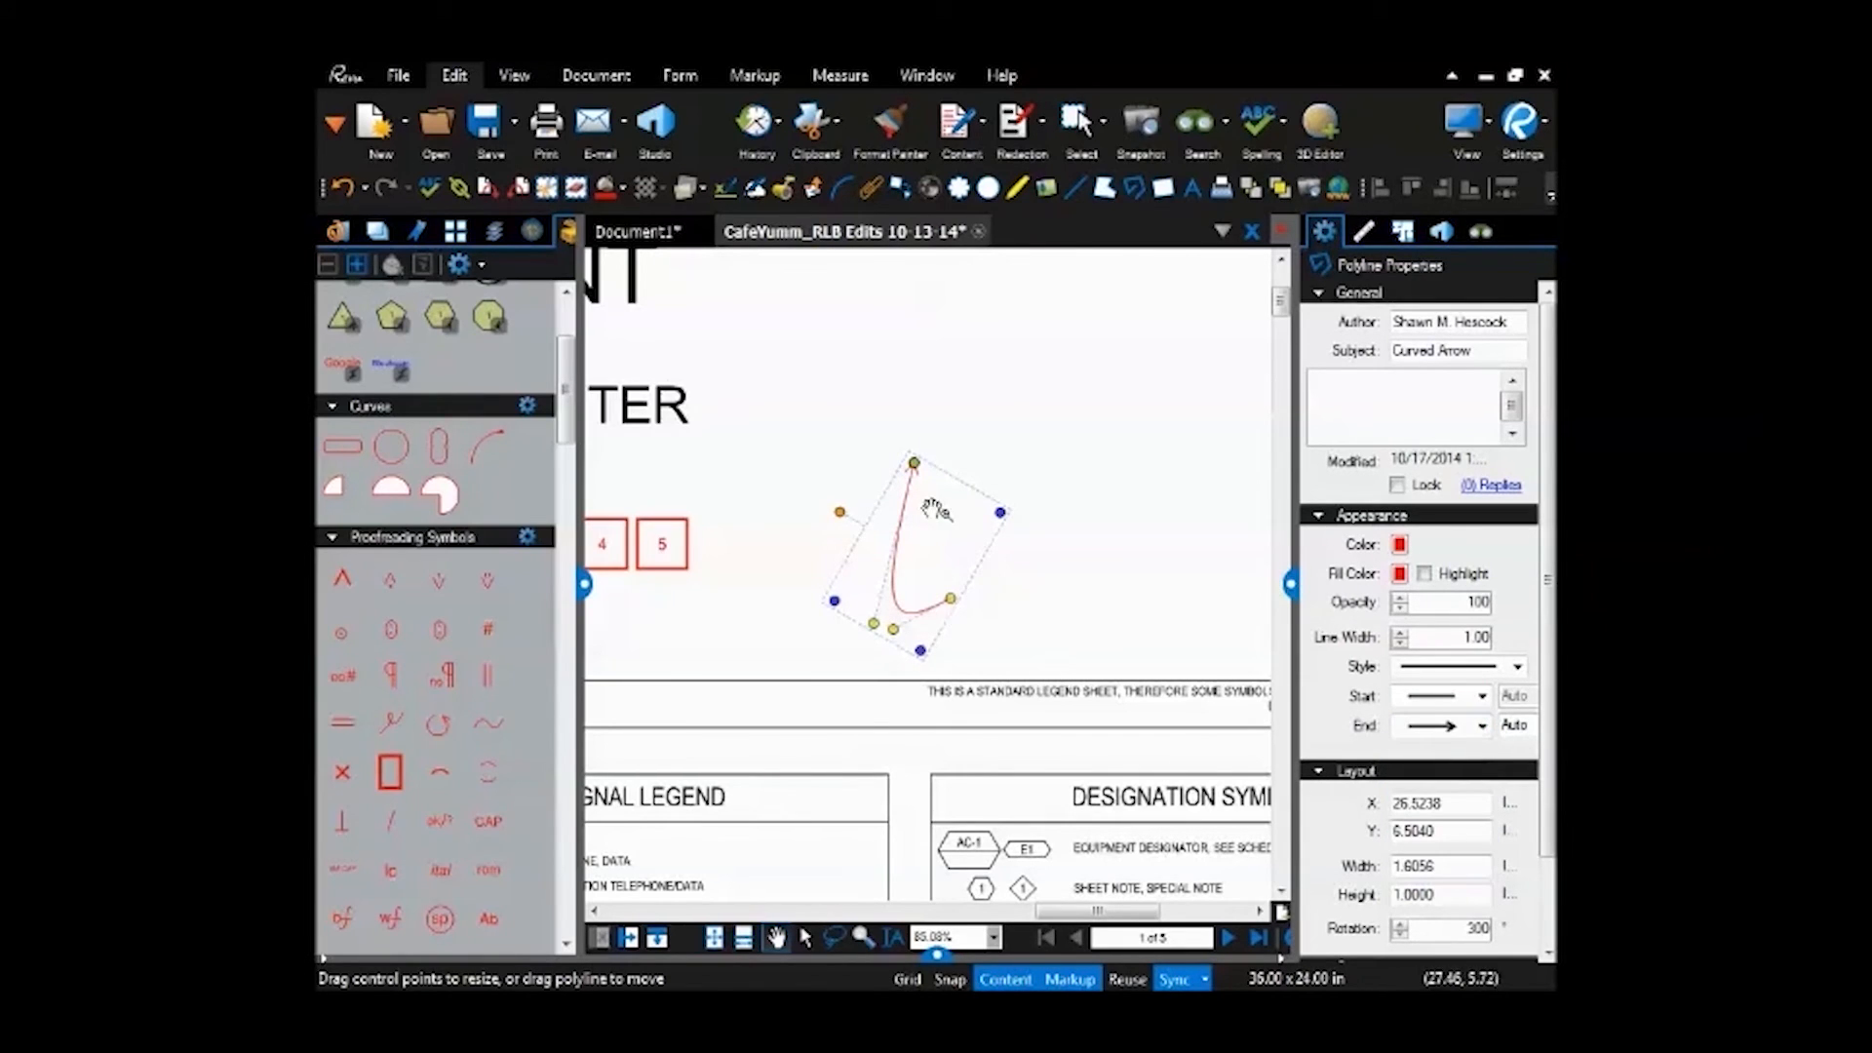
scroll(908, 468, "up", 3)
left_click(1480, 726)
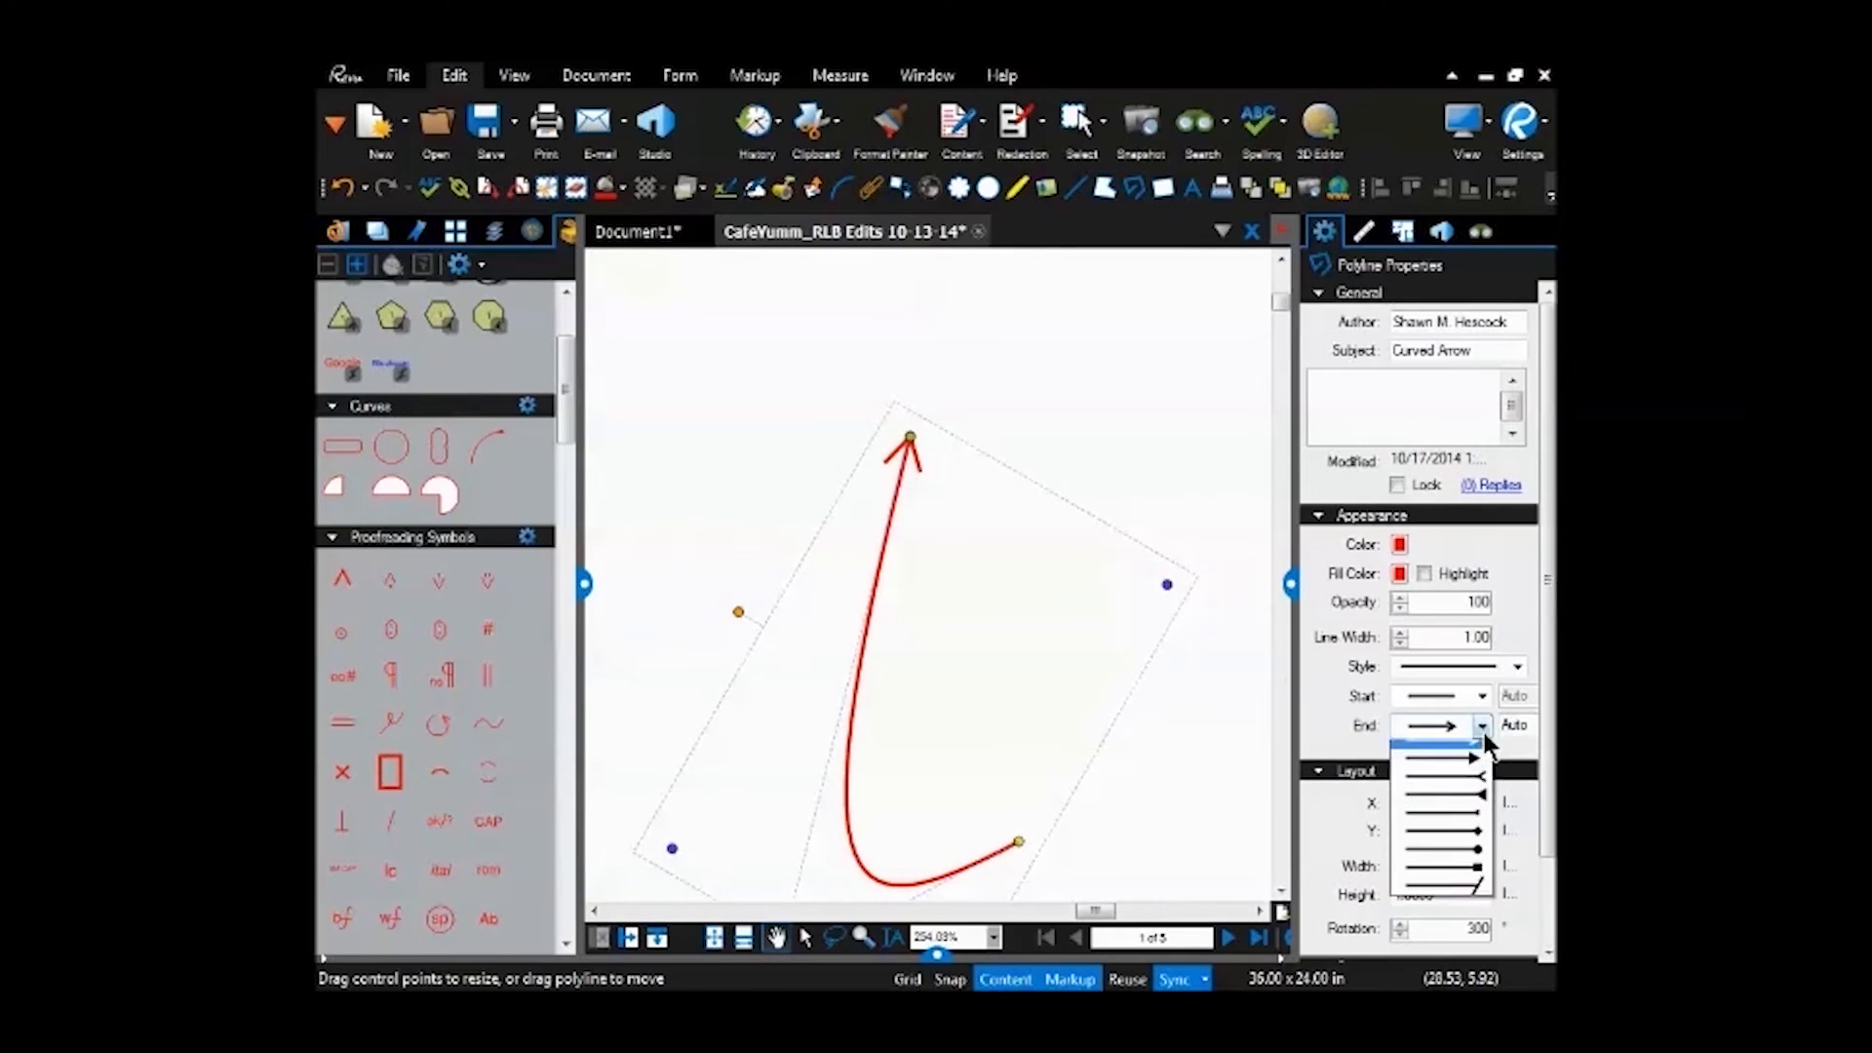
left_click(1486, 840)
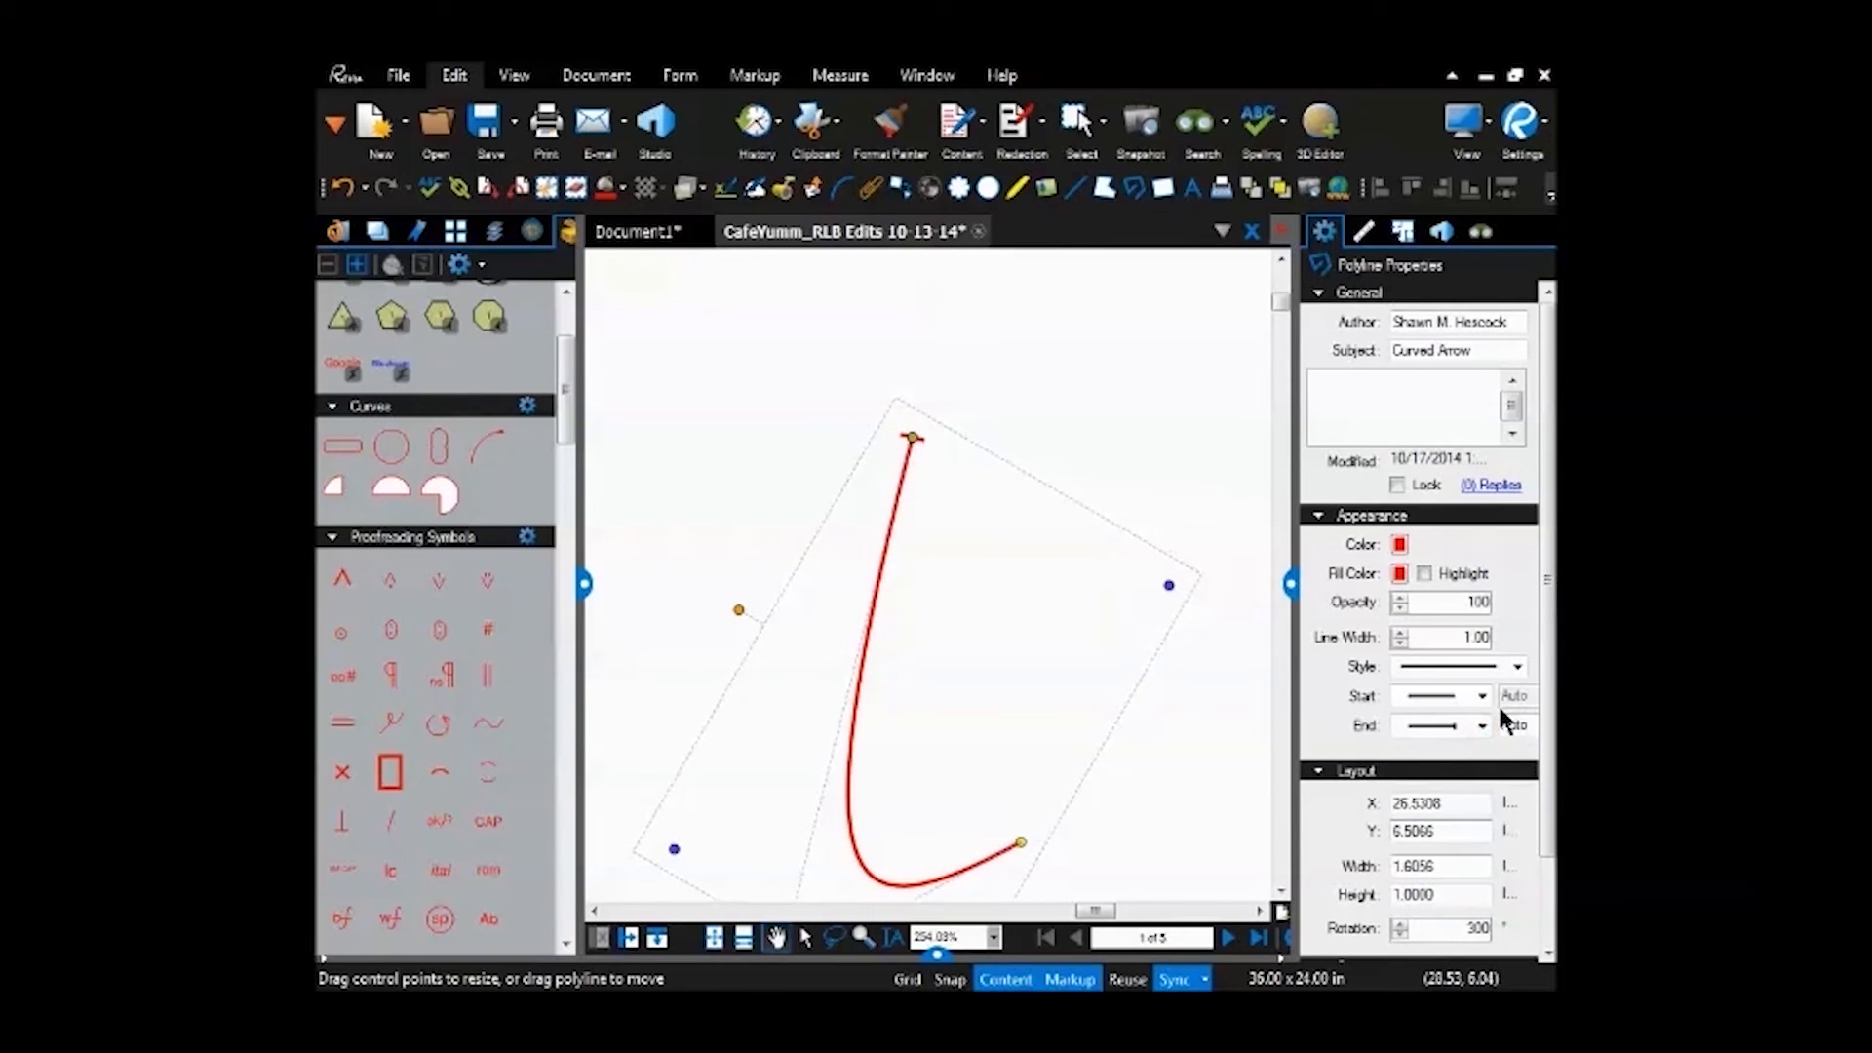
left_click(1480, 726)
left_click(1441, 780)
left_click(1073, 702)
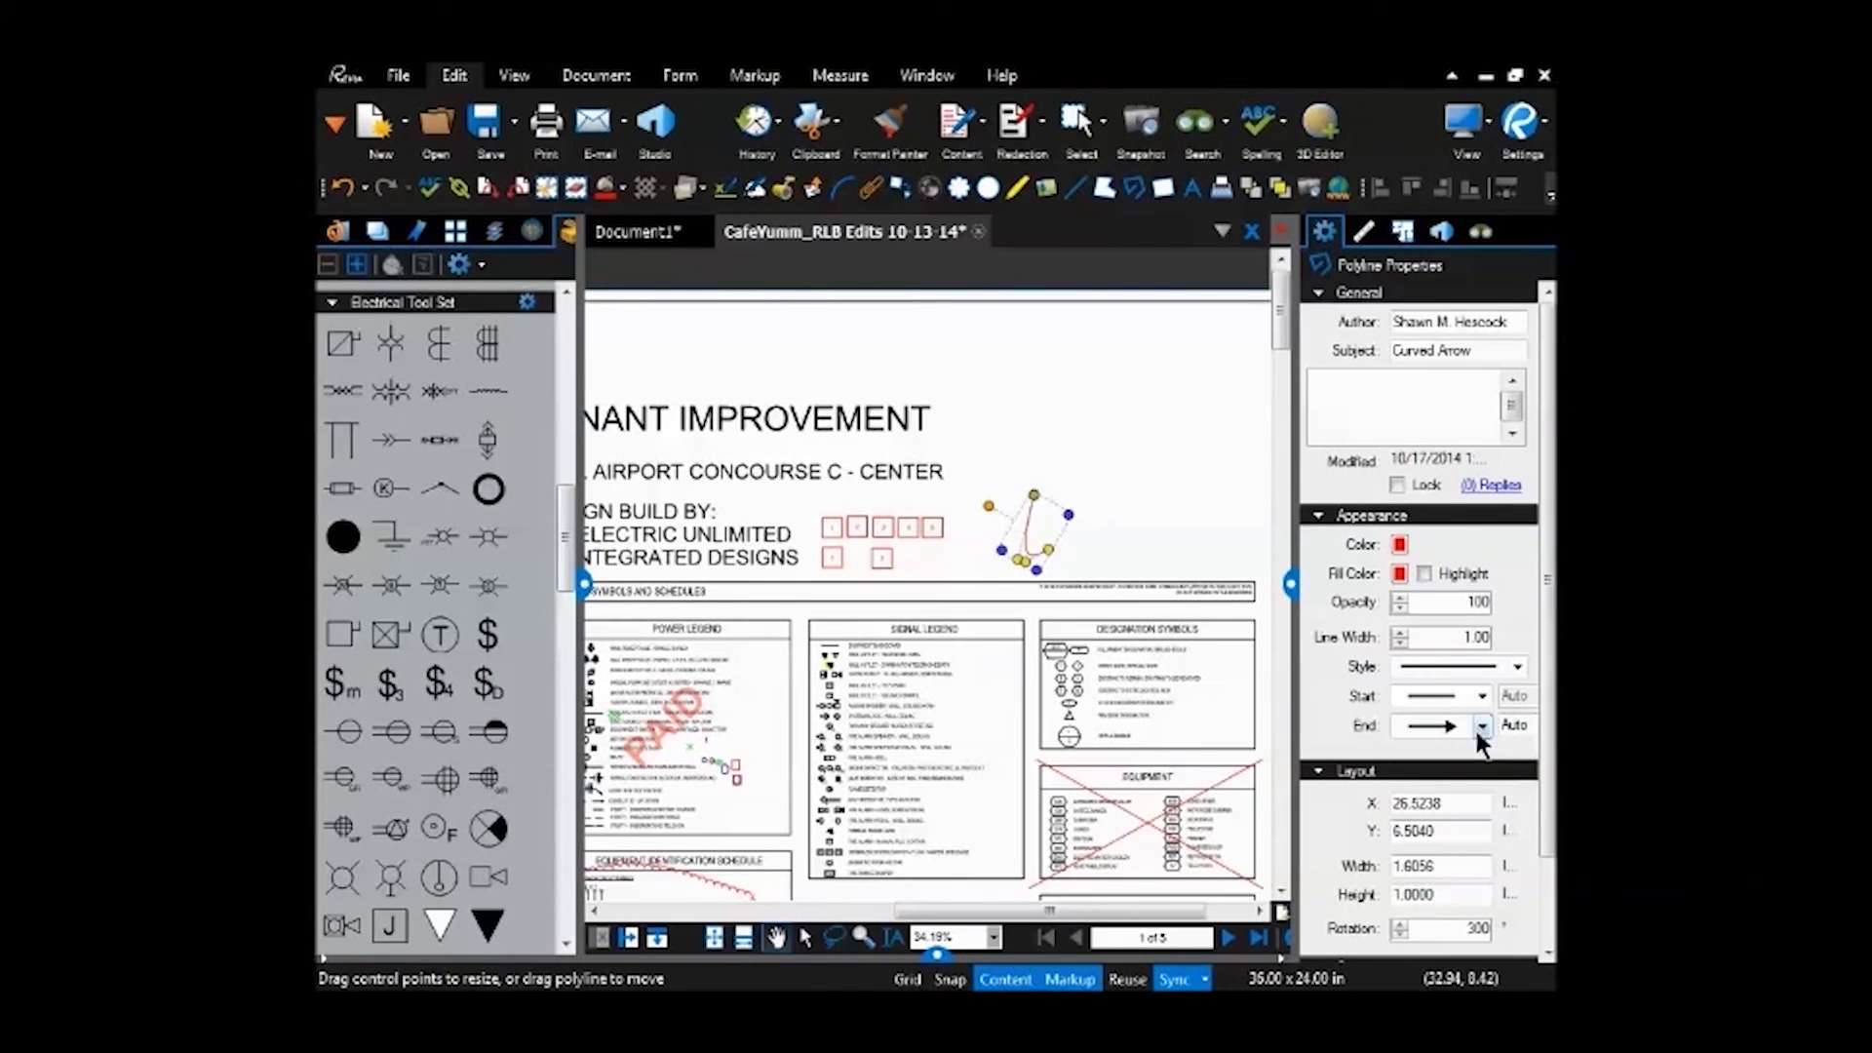
Widen the properties area, raise the curved arrow's line width to 3.00 and return it to 1.00.
scroll(1043, 526, "up", 8)
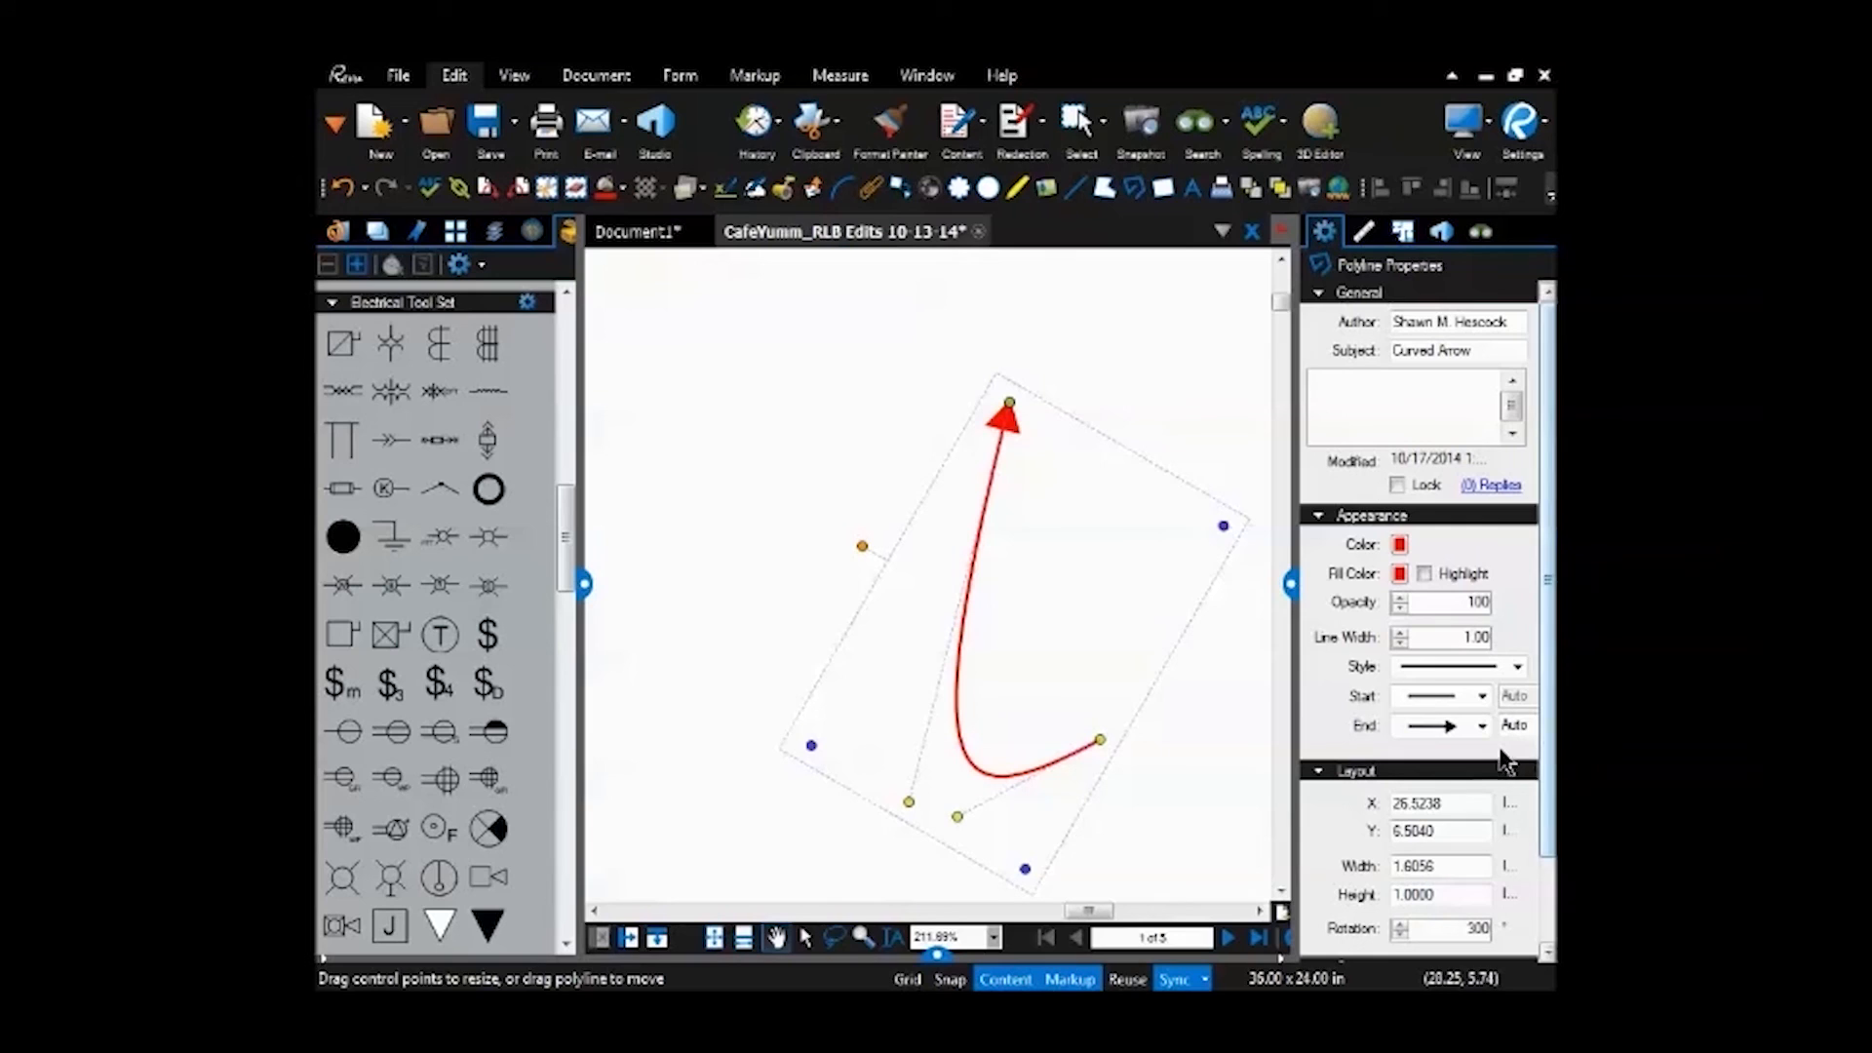
left_click_drag(1292, 585, 1185, 589)
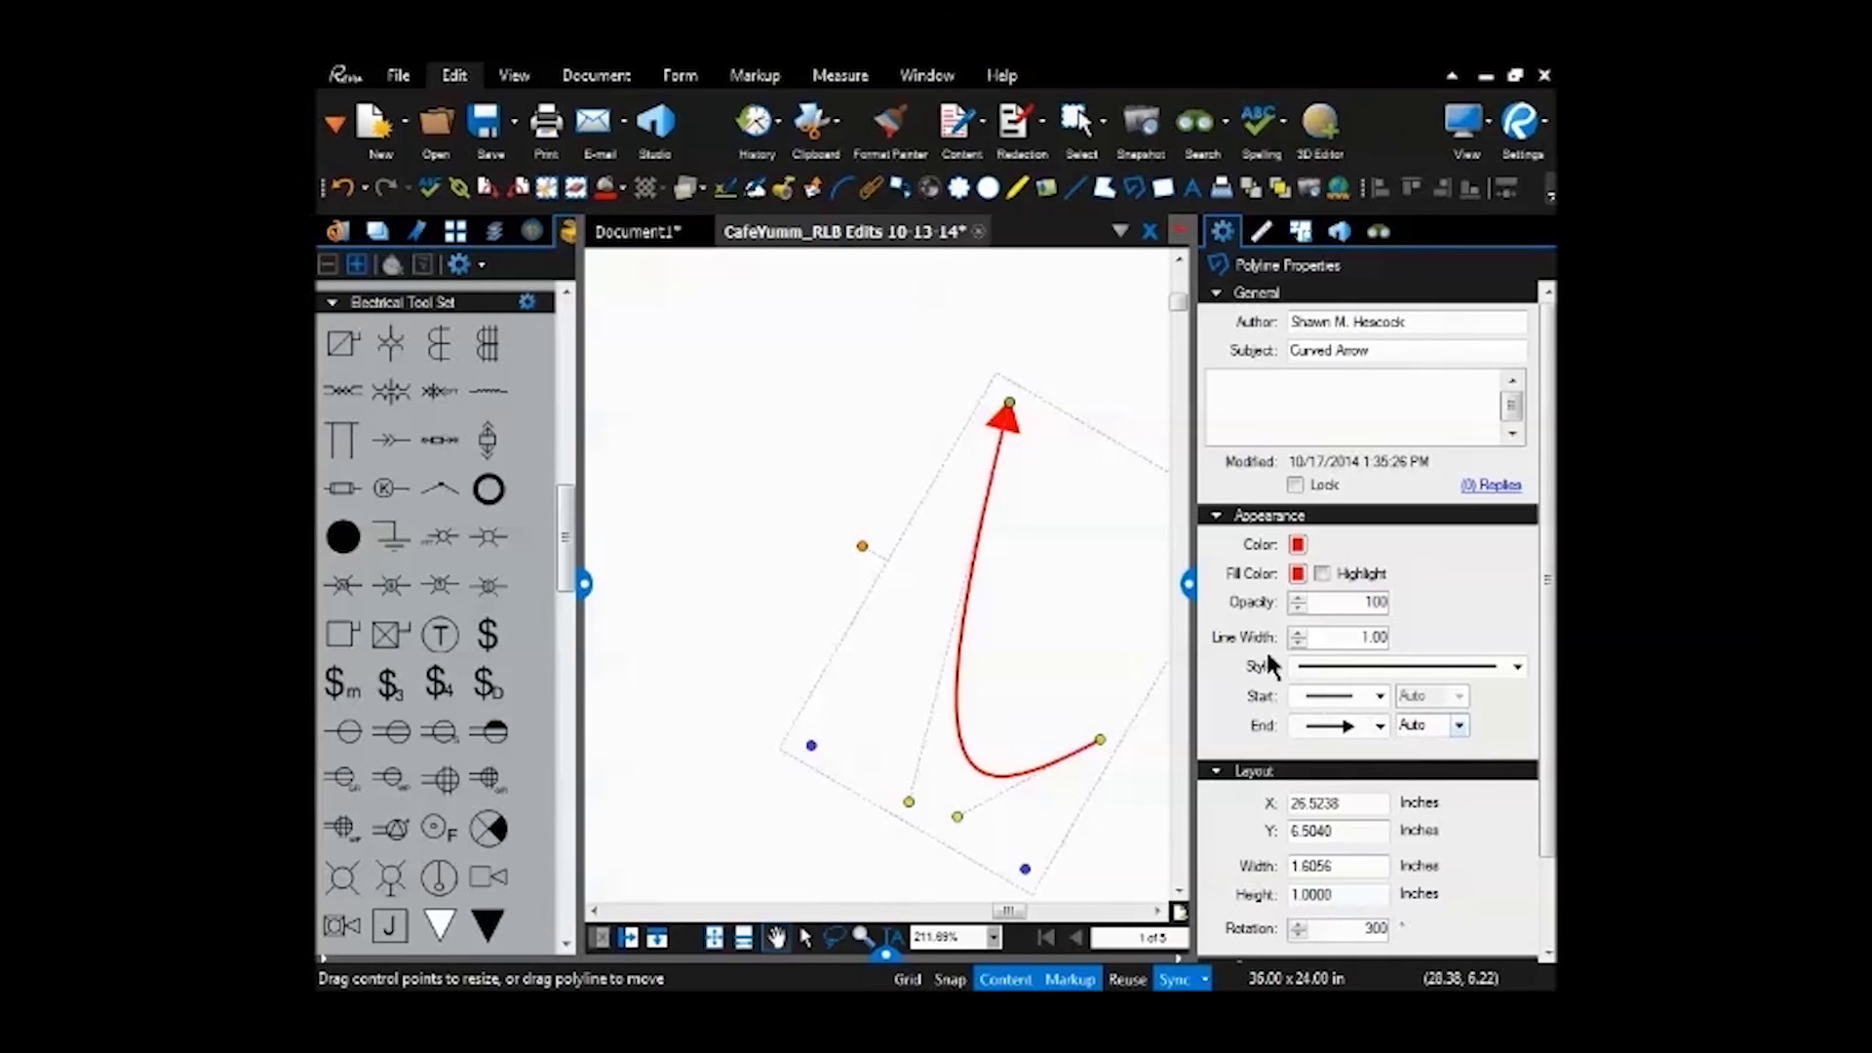
left_click(1299, 642)
left_click(1296, 633)
left_click(1297, 633)
left_click(1297, 633)
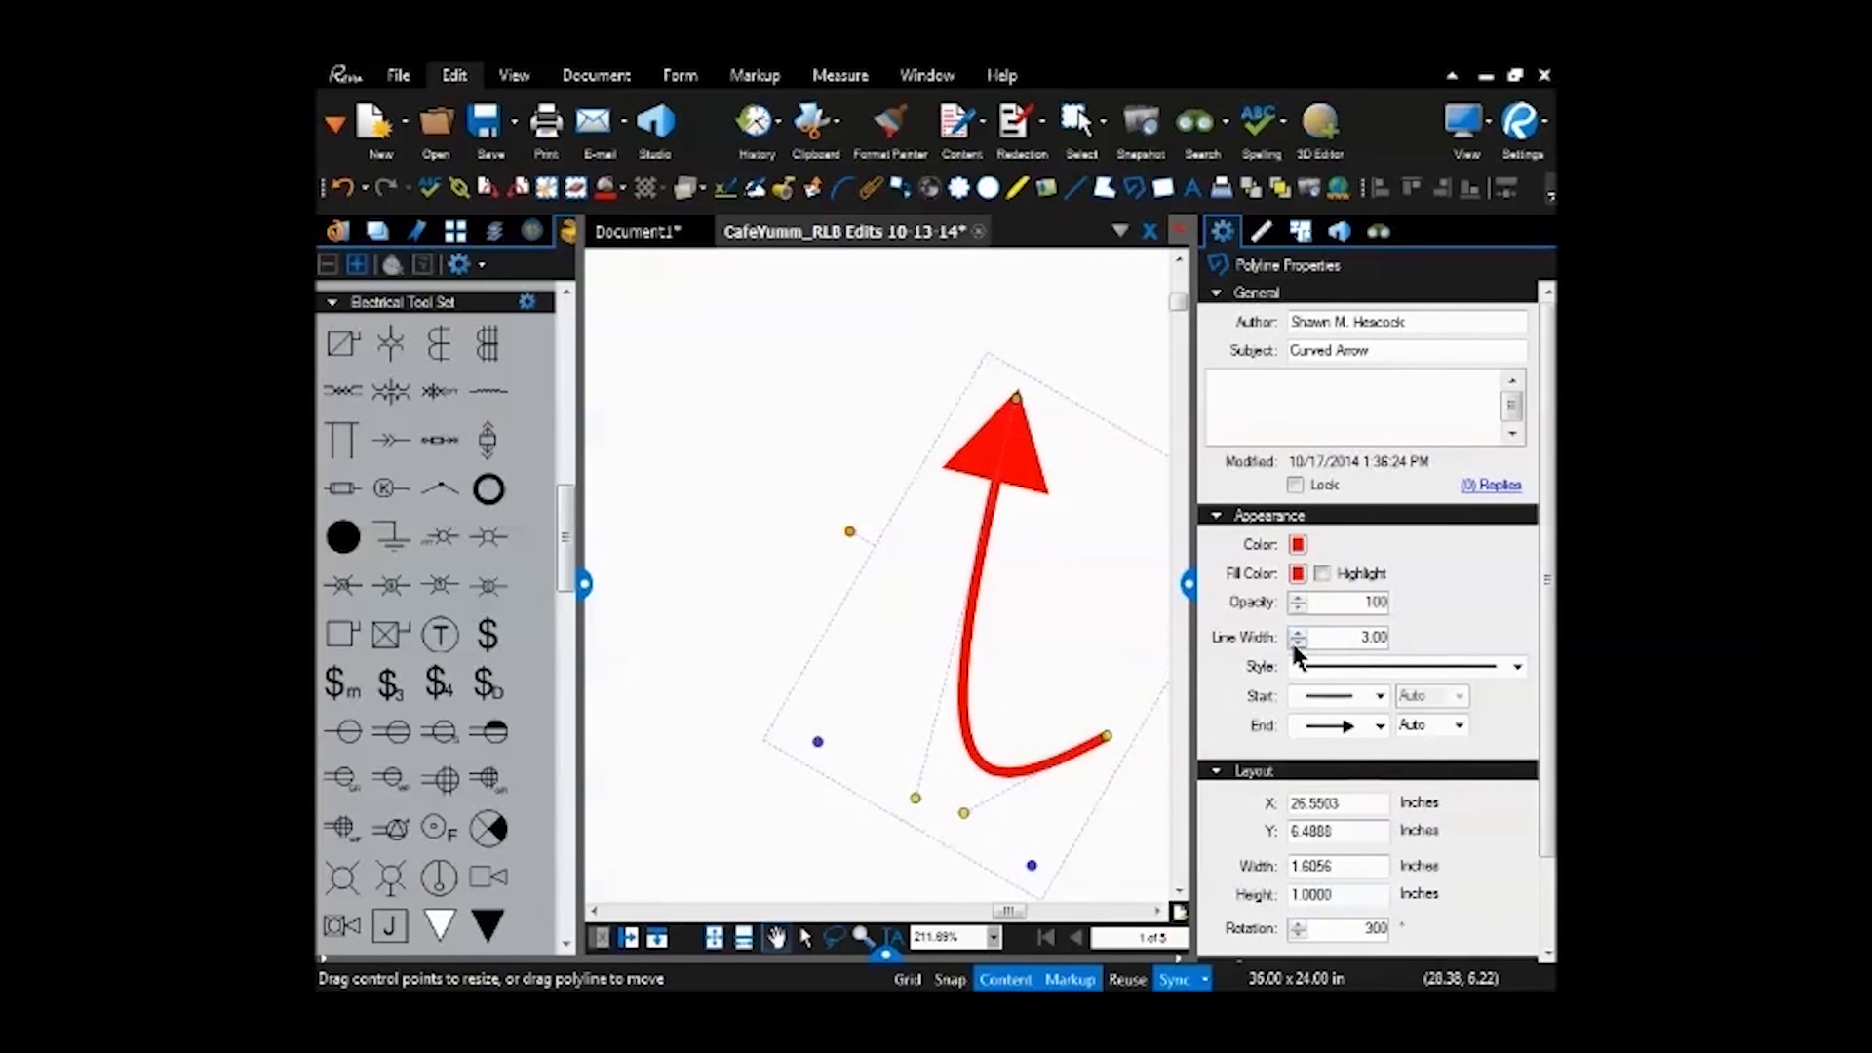
left_click(1296, 644)
left_click(1297, 643)
Set the scale of the curved arrow's end arrowhead to 25% and its line width to 6.00.
left_click(1461, 724)
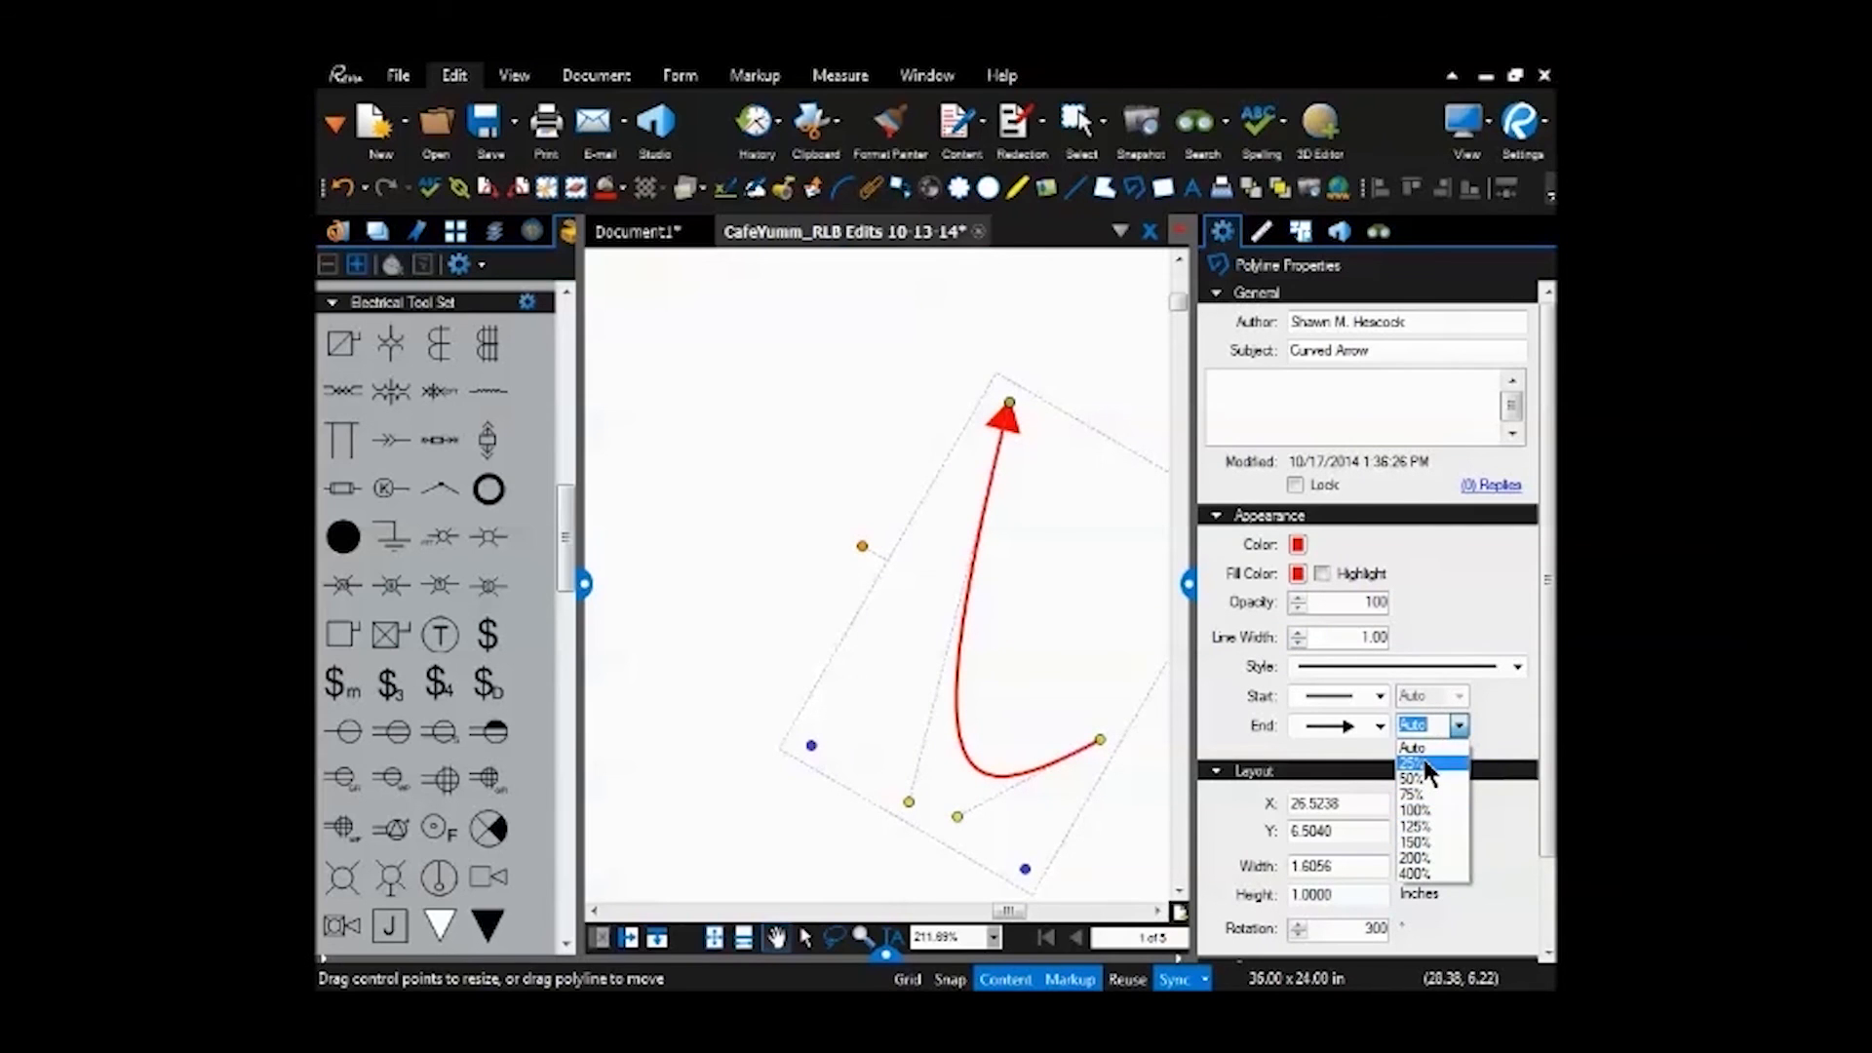
left_click(1428, 765)
left_click(1298, 631)
left_click(1298, 632)
left_click(1298, 632)
left_click(1298, 631)
left_click(1298, 632)
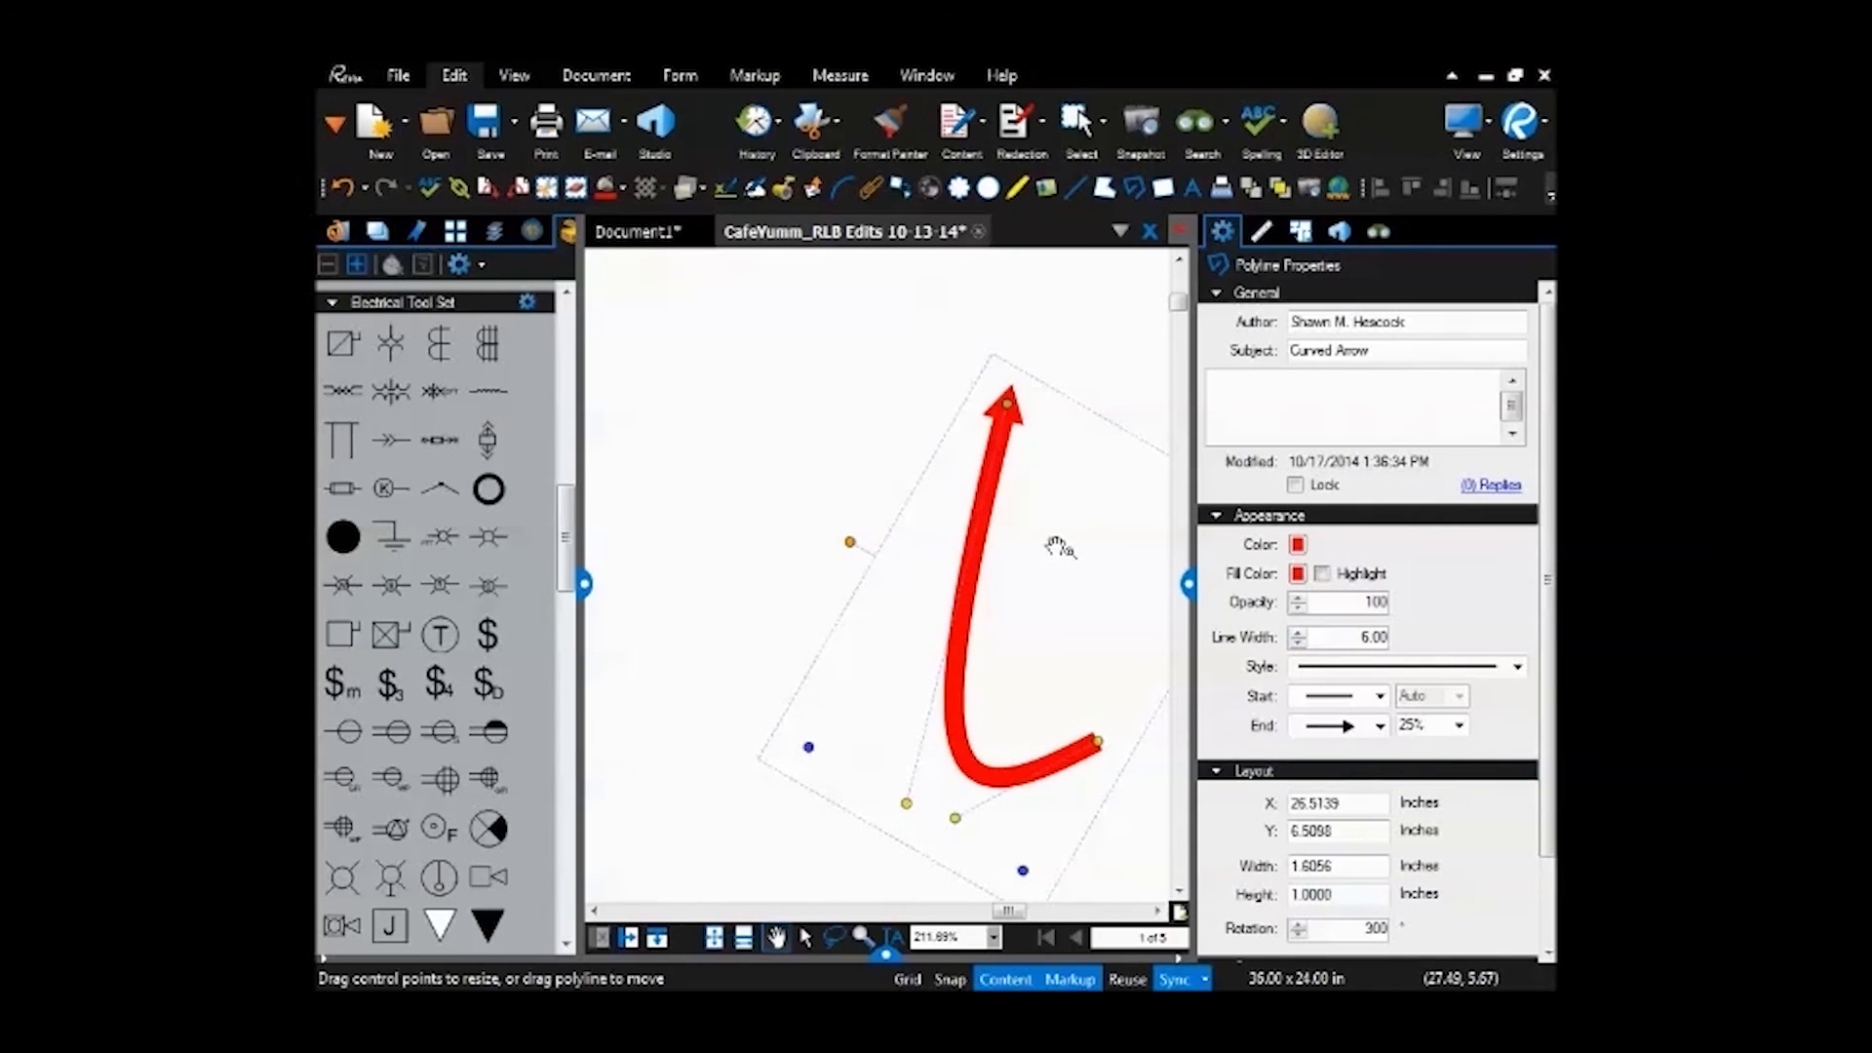
Set the curved arrow's line width back to 1.00, keeping the 25% arrowhead scale.
left_click(1297, 643)
left_click(1298, 643)
left_click(1298, 642)
left_click(1298, 643)
left_click(1298, 642)
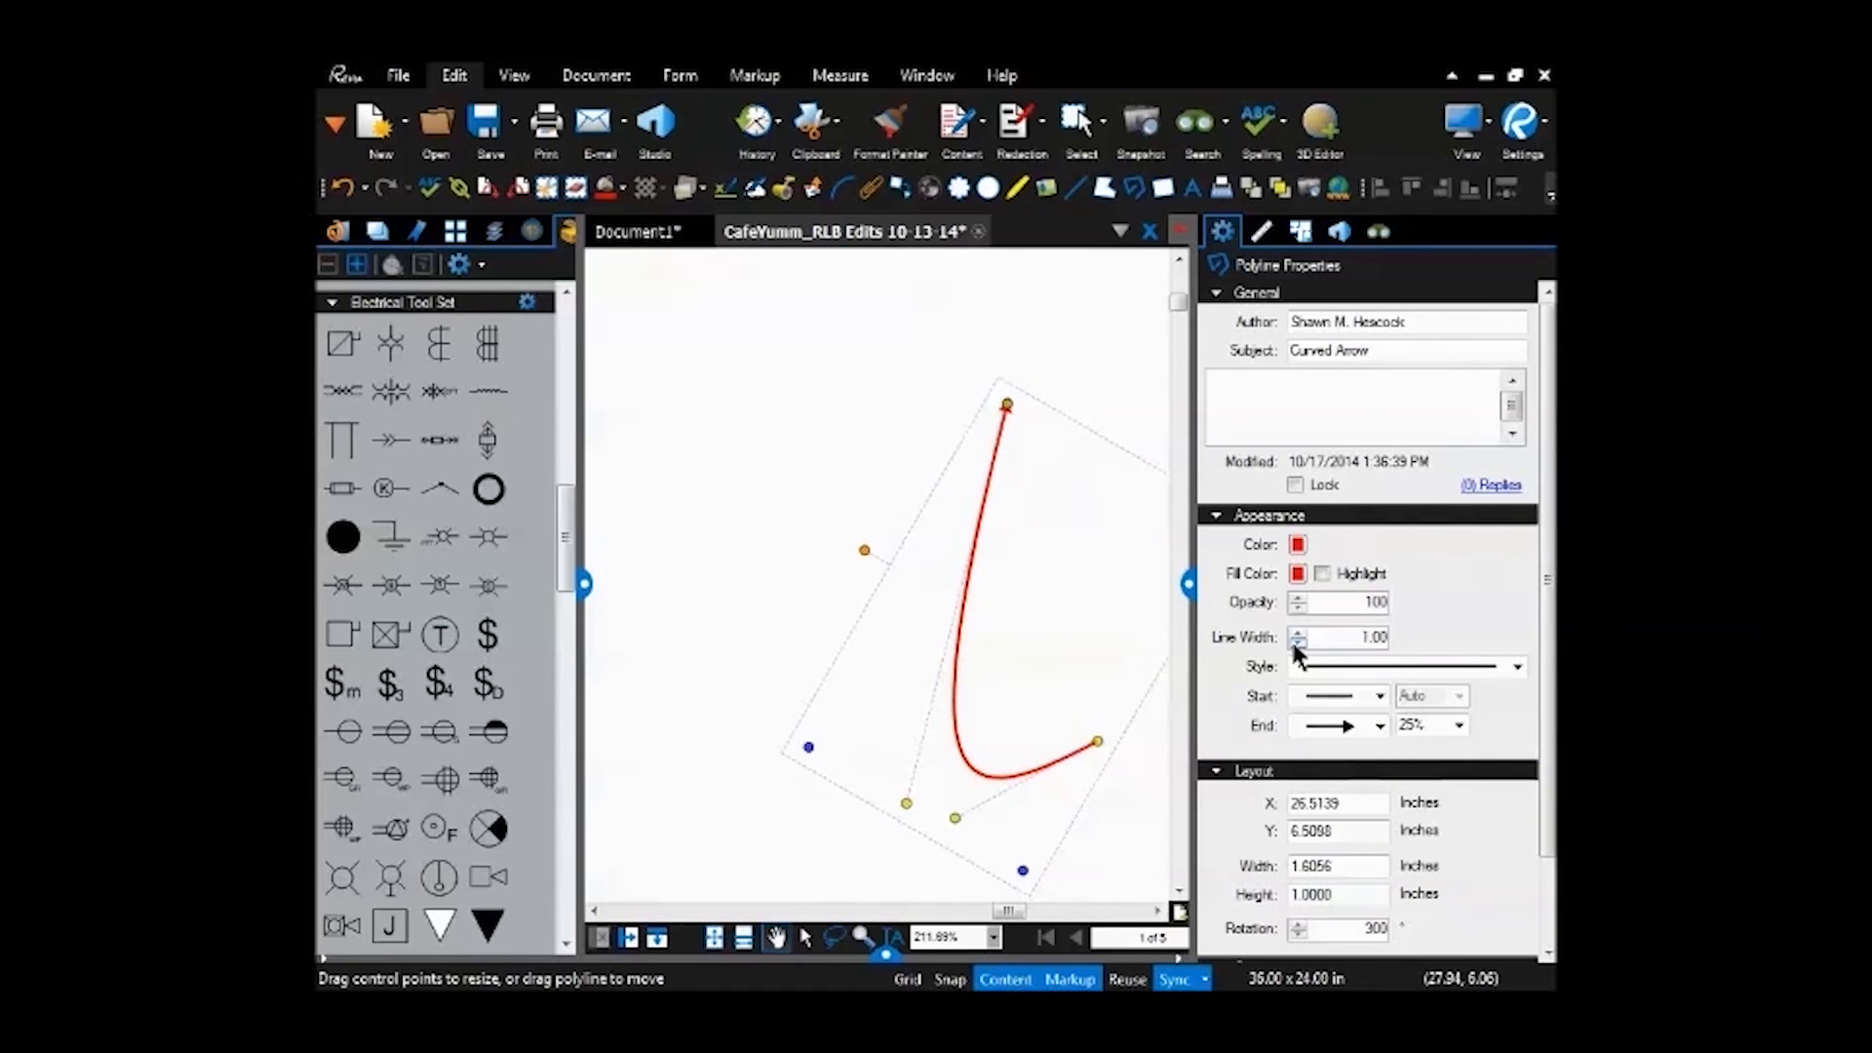